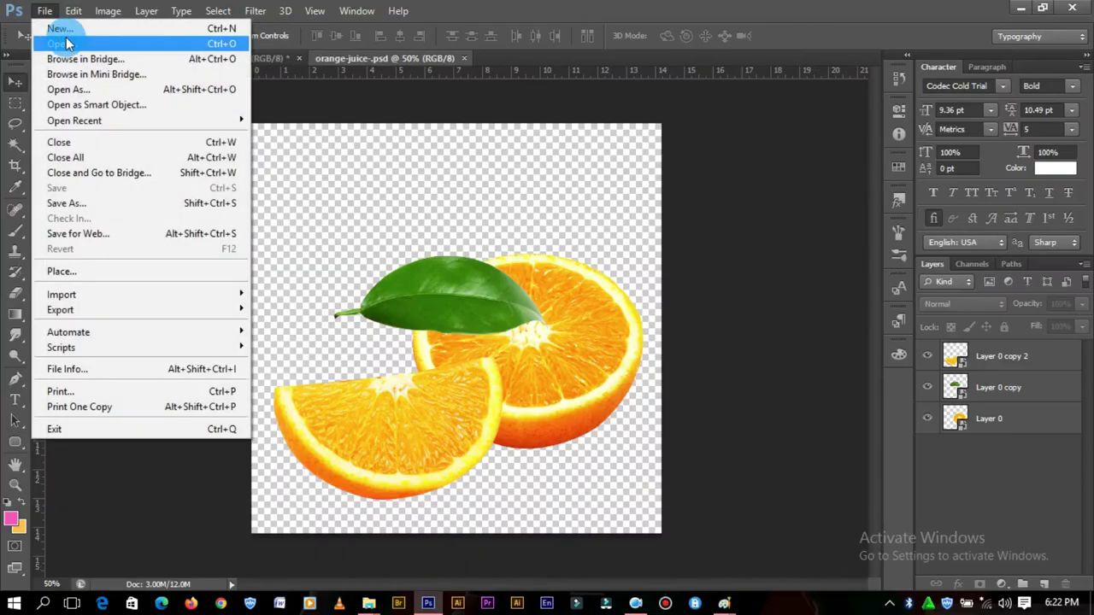
- Create a new 9 in × 11 in document from the preset and fill it with a white Solid Color layer
left_click(68, 43)
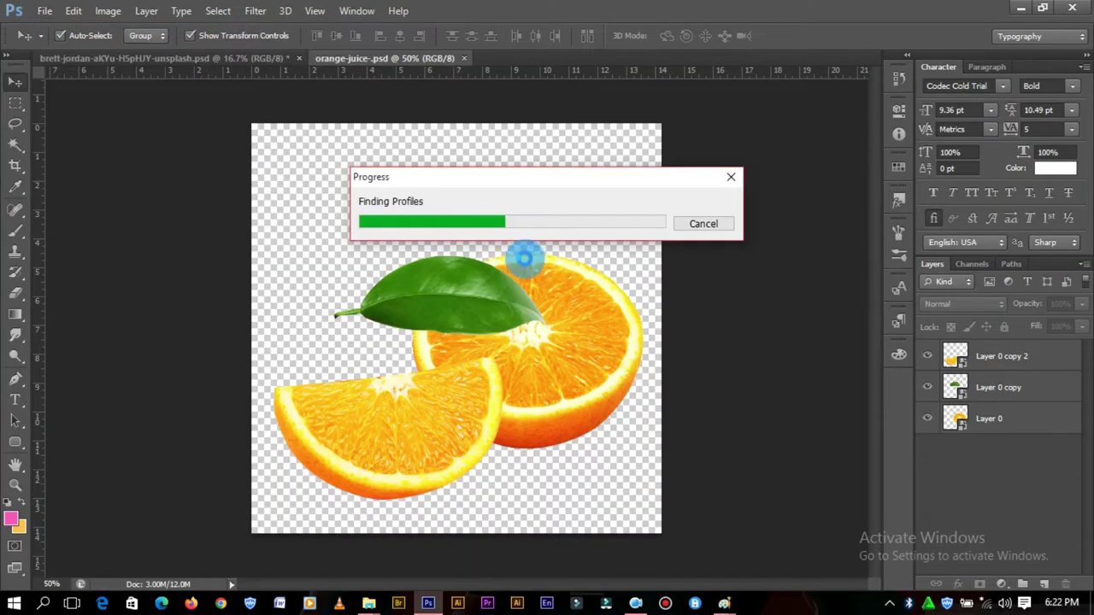
left_click(471, 176)
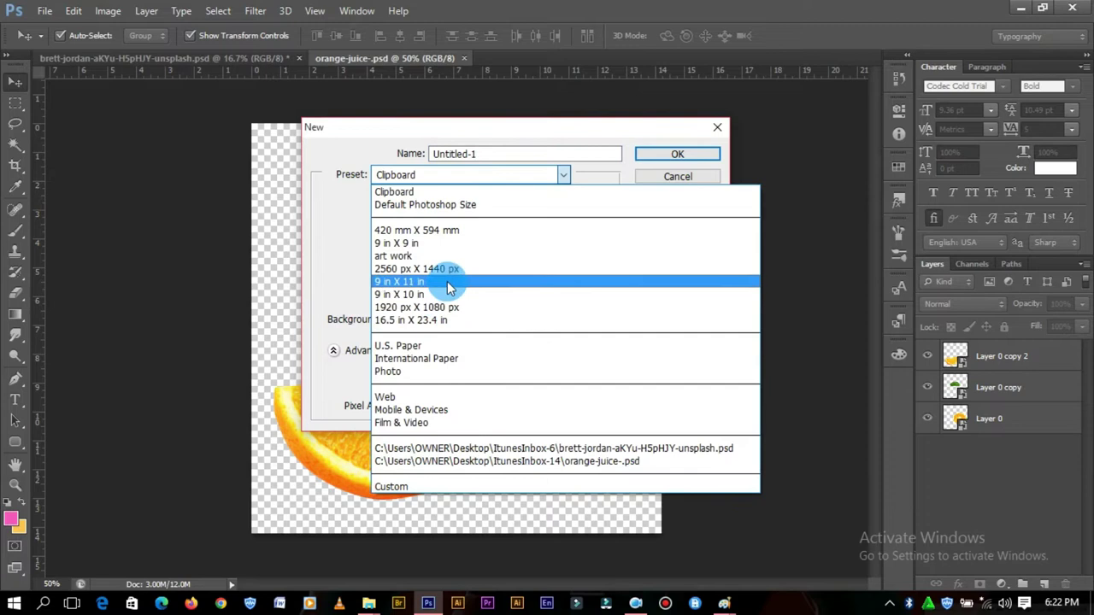
left_click(447, 281)
left_click(676, 154)
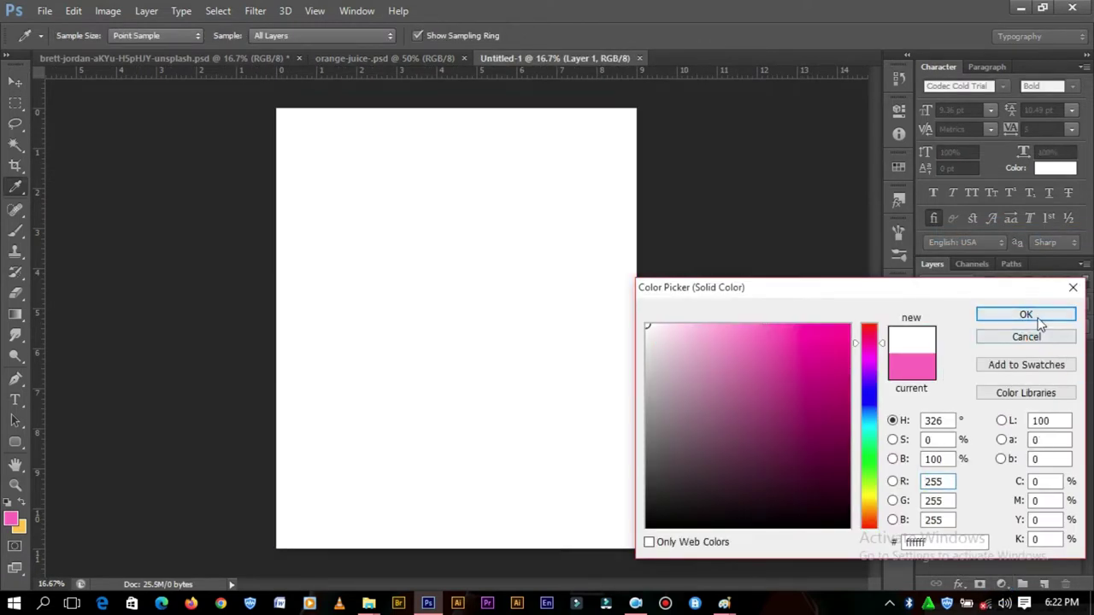
left_click(1030, 315)
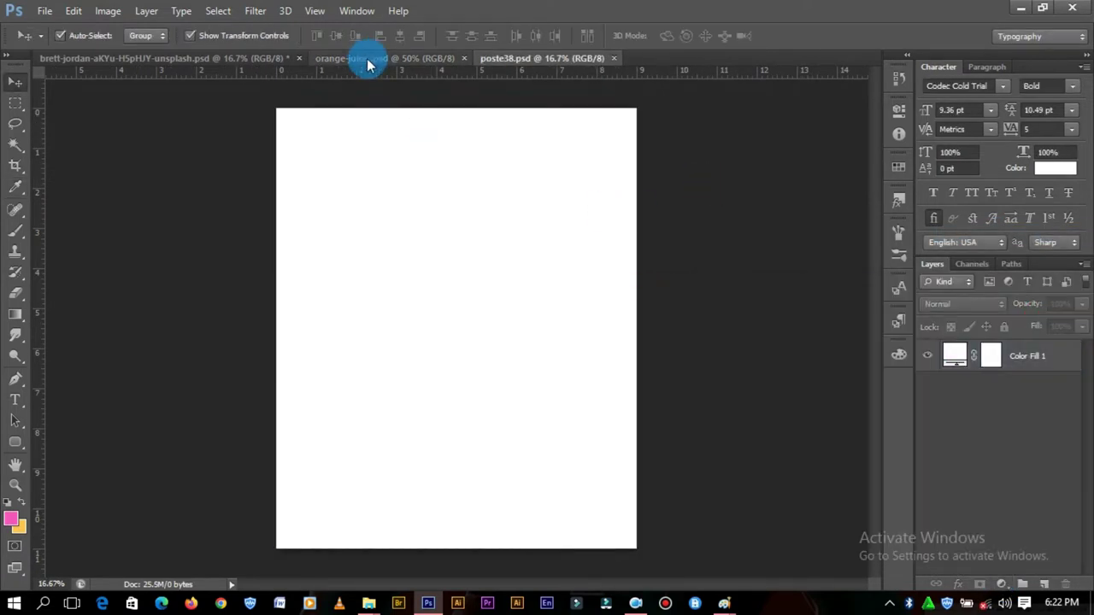
- Bring the Fanta can into the poster as a smart object, scaled to about 60% and moved up-left
left_click(242, 58)
mouse_move(505, 262)
left_mouse_down()
mouse_move(481, 59)
mouse_move(478, 256)
left_mouse_up()
right_click(1021, 359)
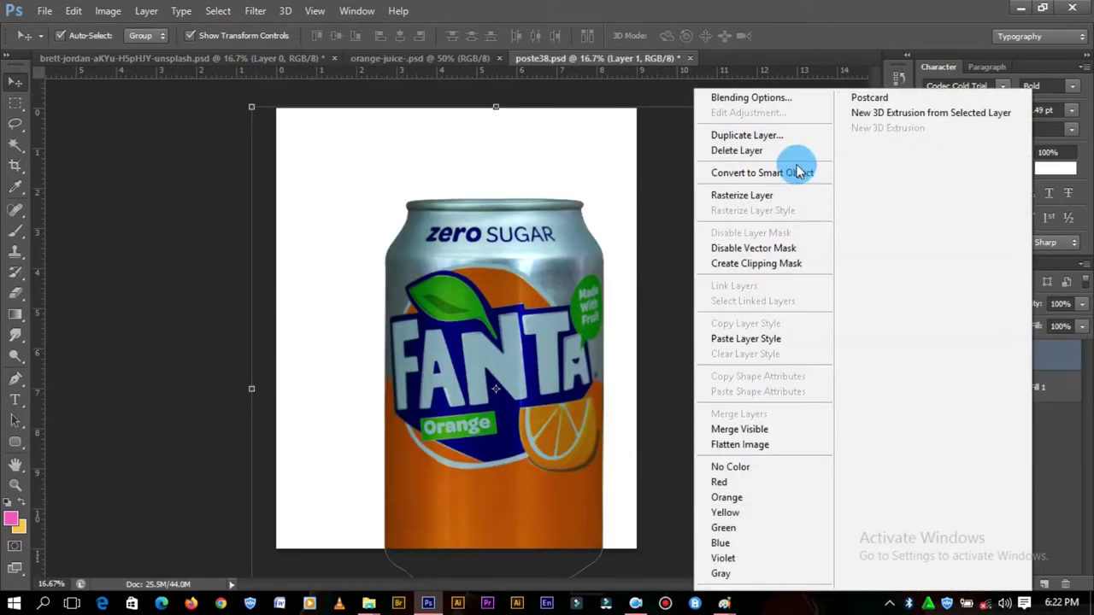
left_click(791, 173)
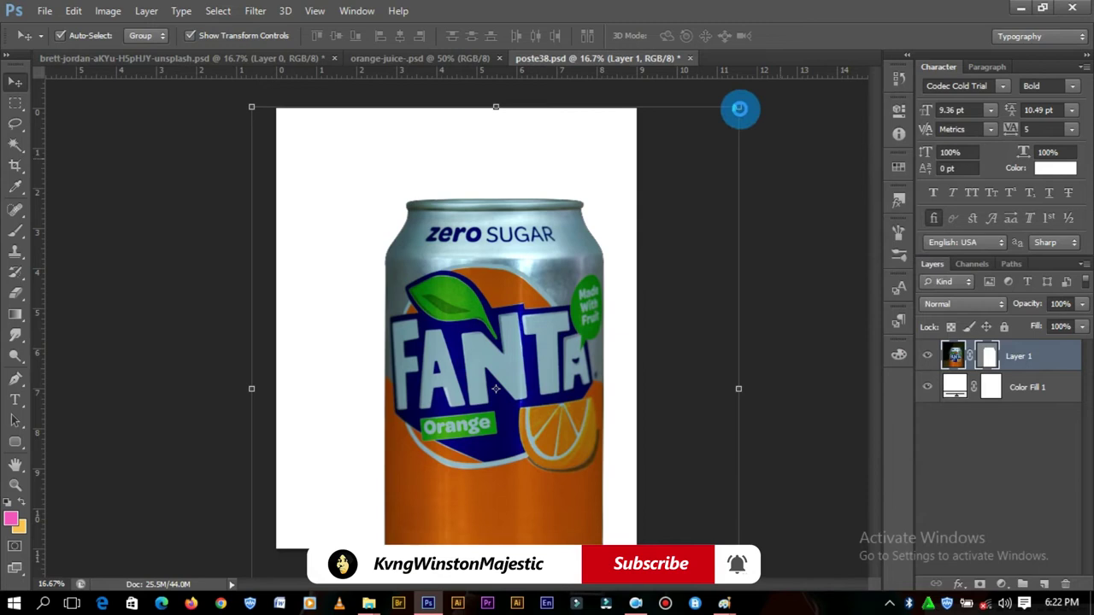
key("ctrl+t")
left_click_drag(606, 189, 525, 251)
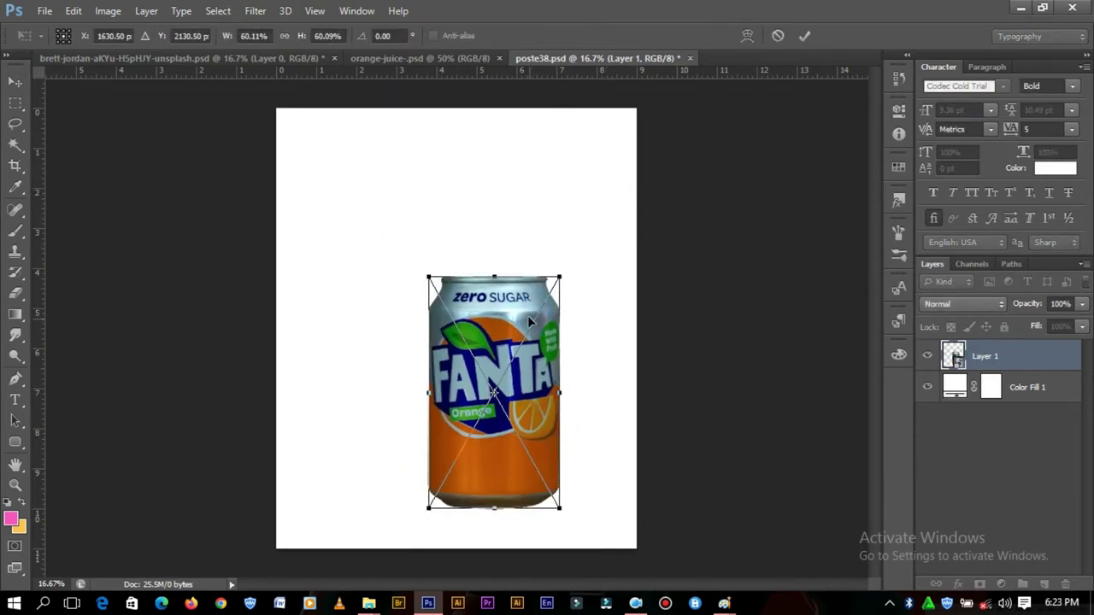
left_click_drag(527, 316, 500, 268)
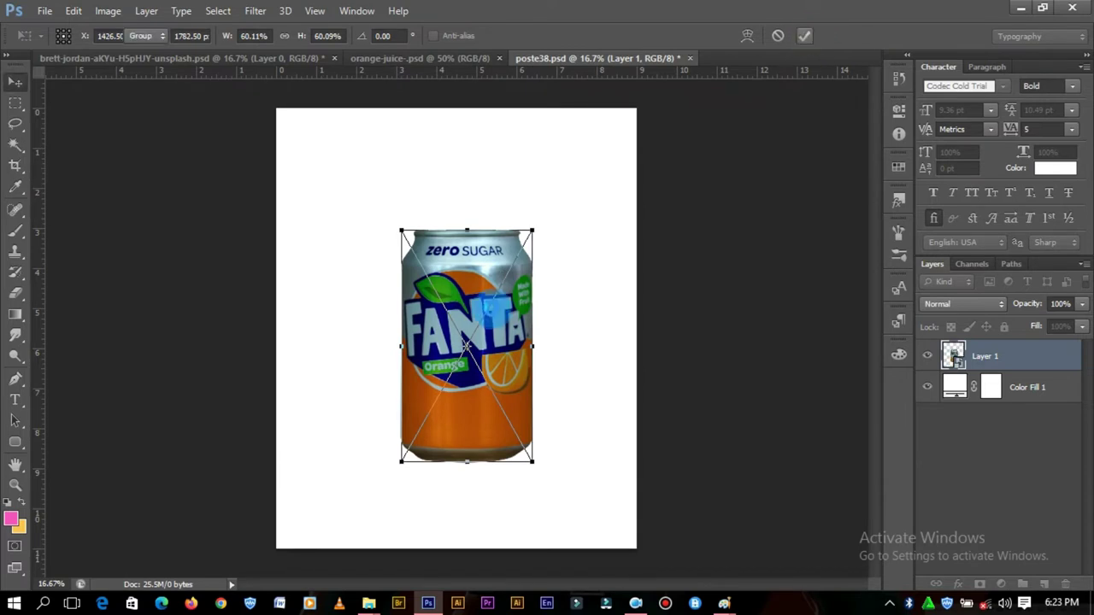
key("Return")
- Duplicate the can at about half size and place it behind the original on the left
left_click_drag(504, 294, 439, 295)
left_click_drag(466, 230, 452, 251)
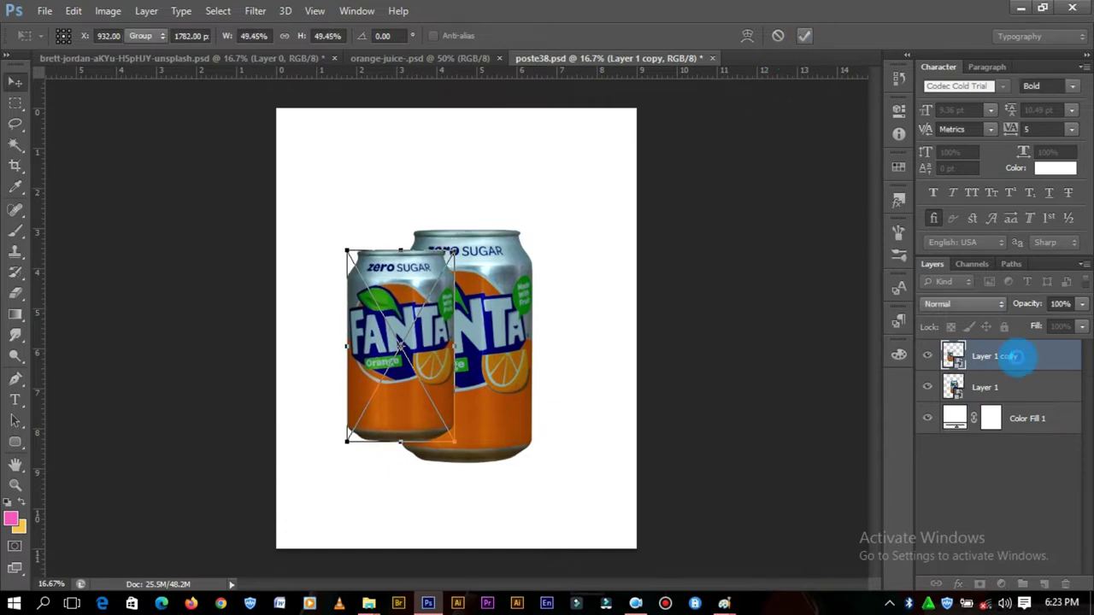
left_click_drag(1013, 356, 995, 400)
mouse_move(382, 372)
left_mouse_down()
mouse_move(369, 358)
mouse_move(523, 361)
left_mouse_up()
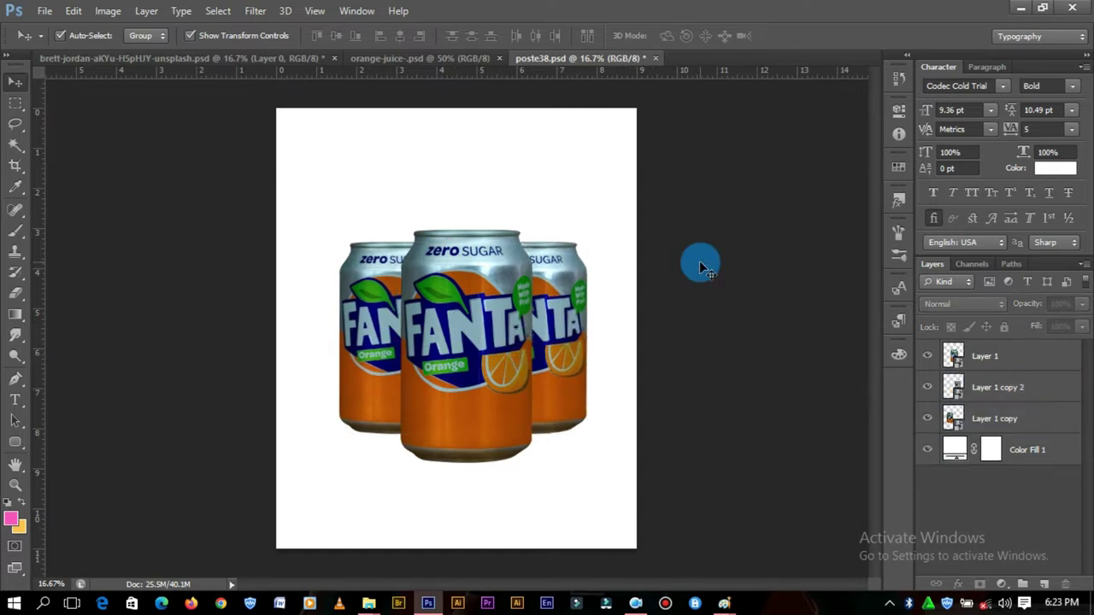
key("ctrl+plus")
- Change the Color Fill 1 background from white to orange #df5600, sampled from the can
double_click(954, 448)
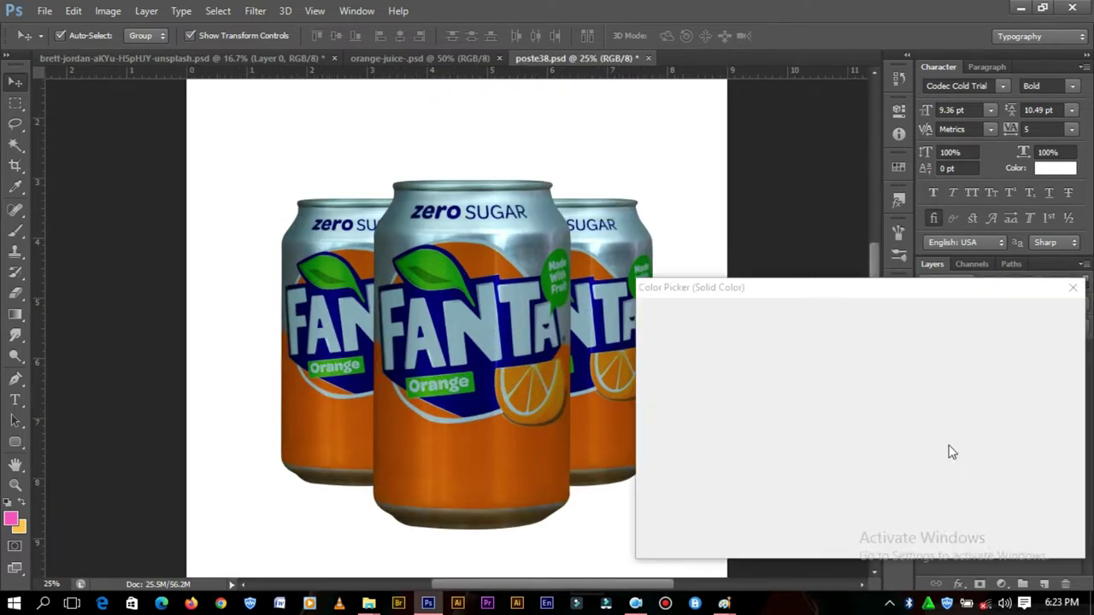
left_click(481, 445)
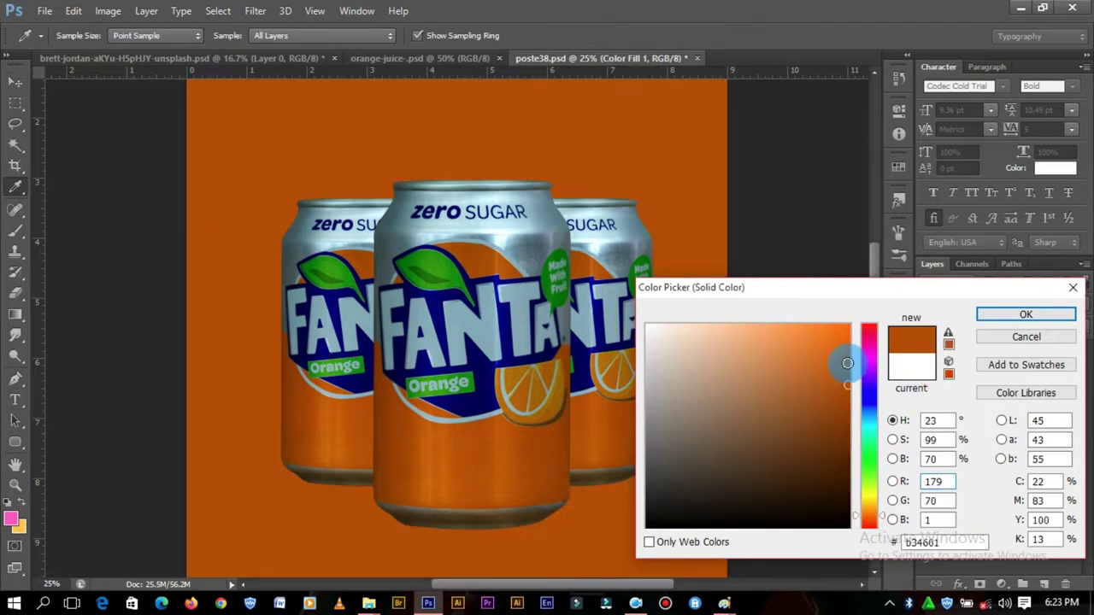
left_click(844, 357)
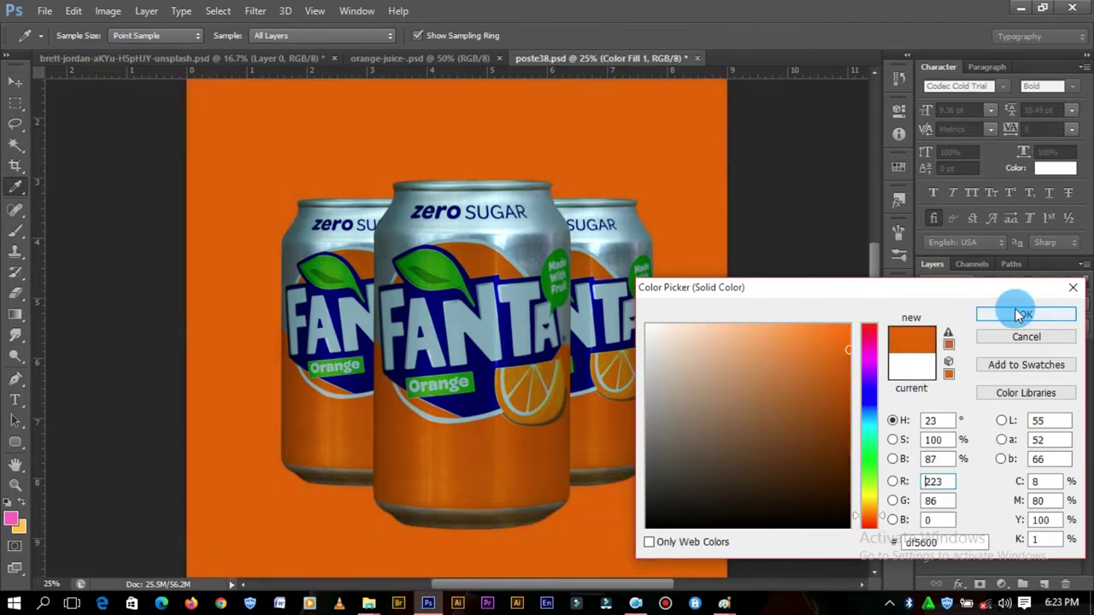
left_click(1020, 315)
left_click(769, 283)
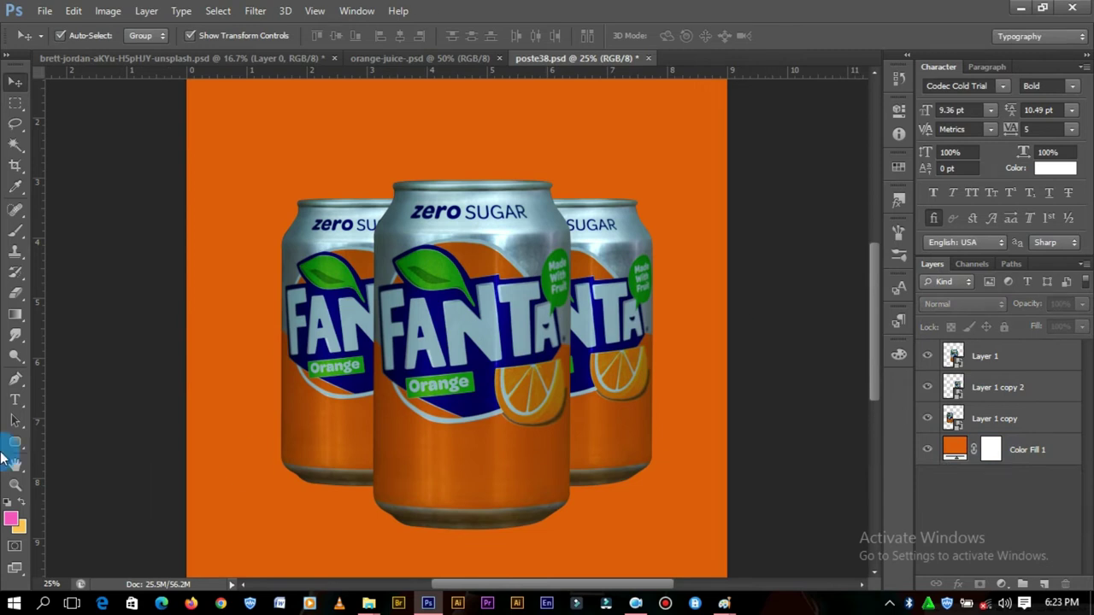
- Add a new layer above the background and set the brush colour to black
left_click(14, 230)
left_click(1030, 450)
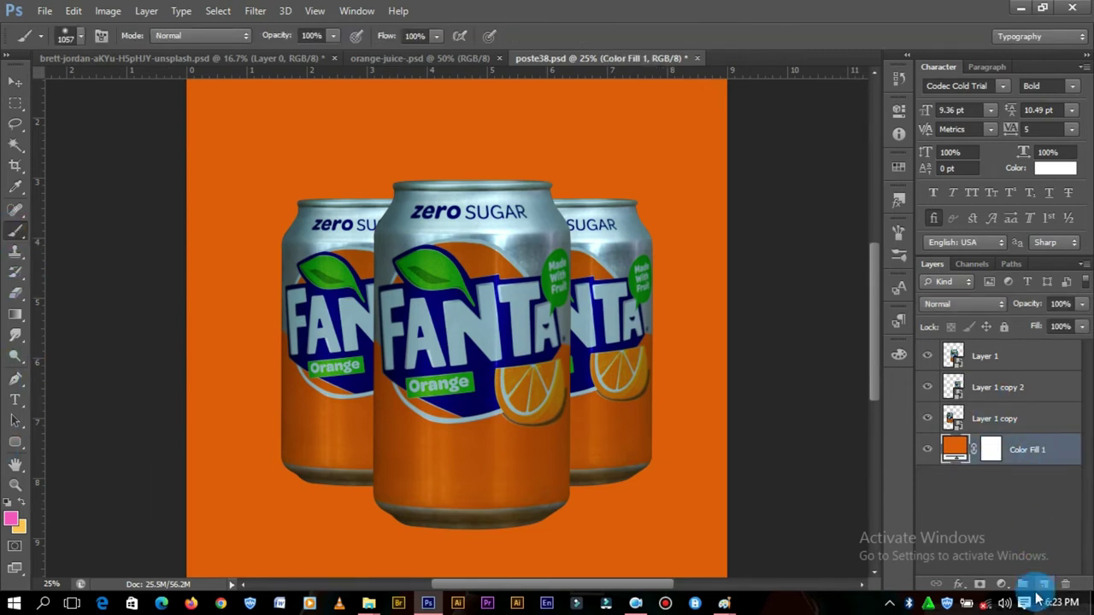
left_click(1043, 585)
left_click(11, 519)
left_click(683, 214)
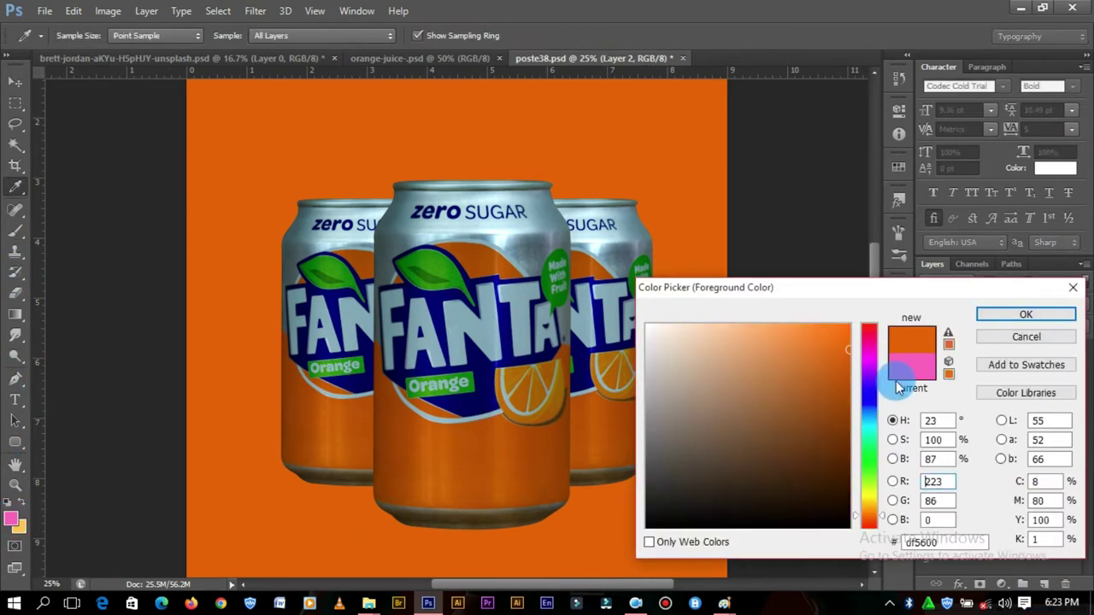
left_click(662, 512)
left_click(1026, 315)
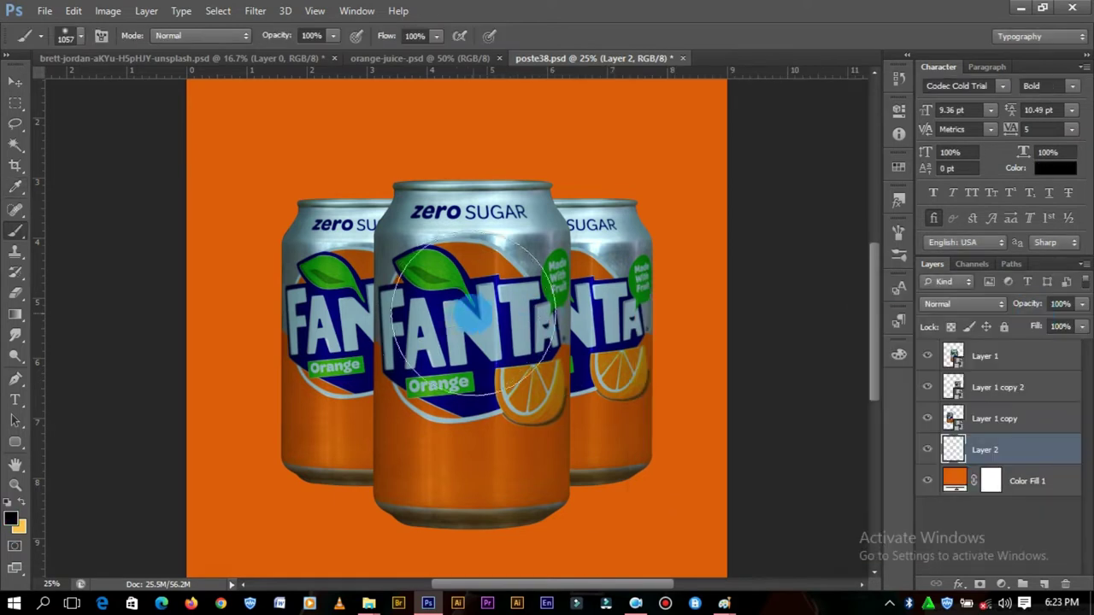
- Squash the painted black blob into a wide shadow beneath the centre can
left_click(15, 81)
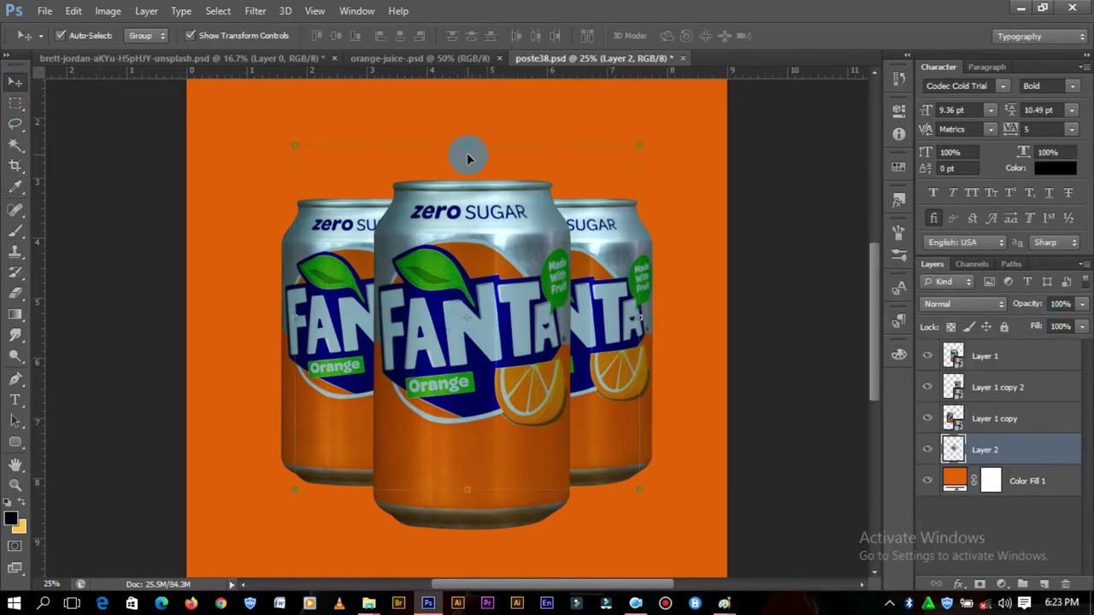
key("ctrl+t")
left_click_drag(504, 421, 506, 533)
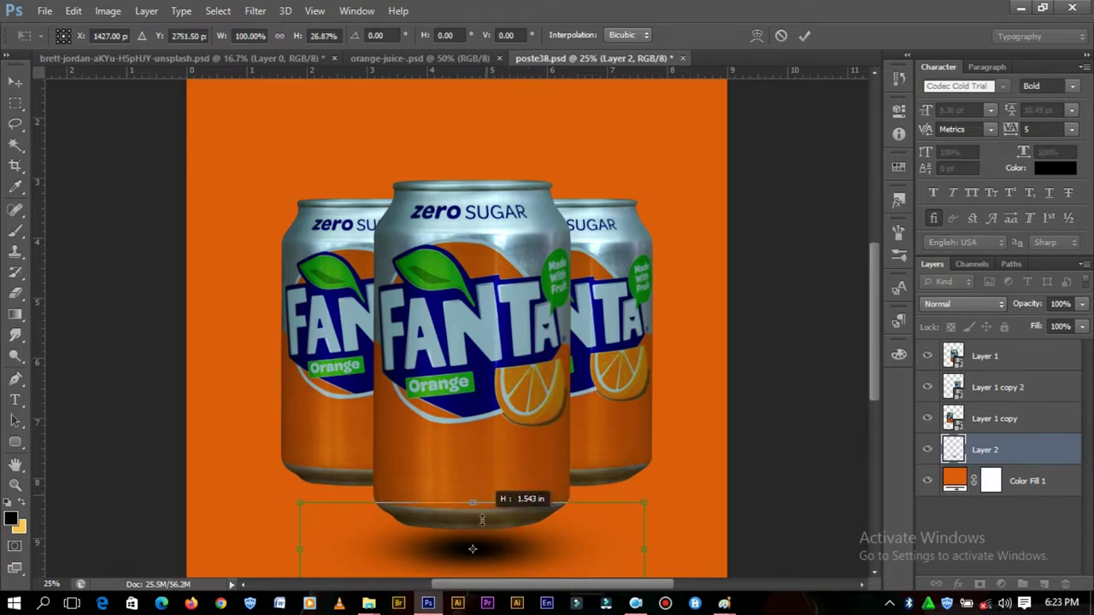
left_click_drag(634, 530, 663, 530)
left_click_drag(529, 535, 543, 534)
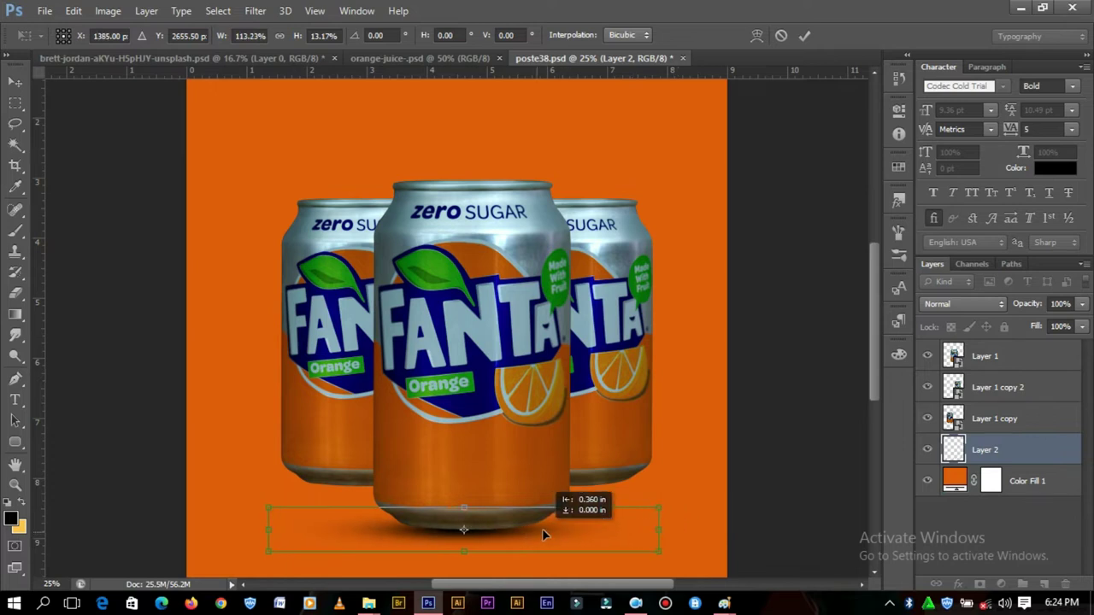
left_click(804, 35)
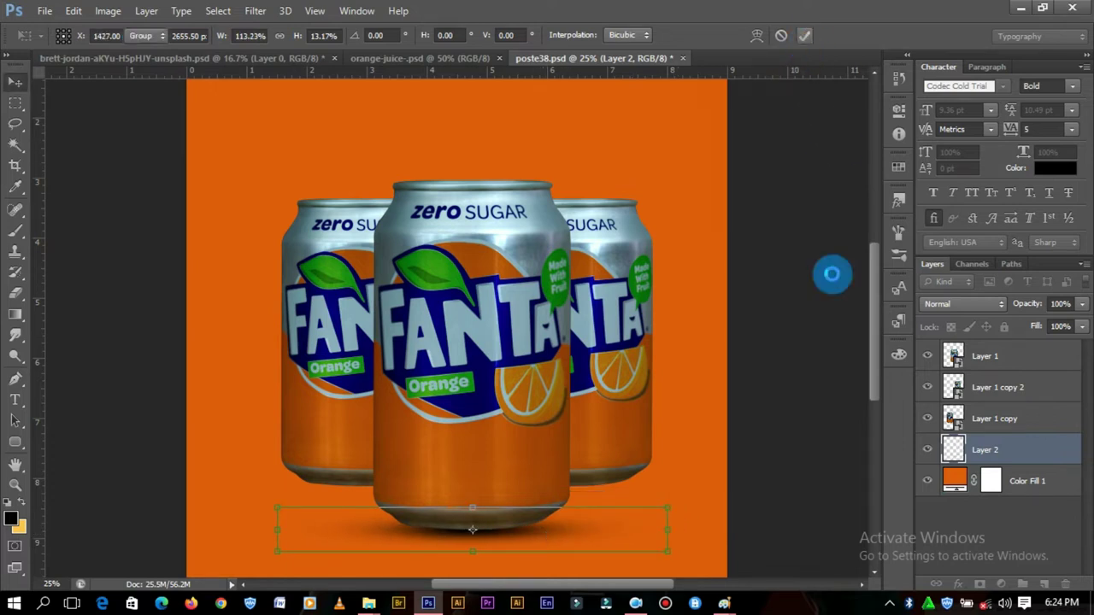
- Copy the shadow under the left and right cans, then scale the whole group to about 95%
mouse_move(532, 542)
left_mouse_down()
mouse_move(548, 536)
mouse_move(422, 494)
left_mouse_up()
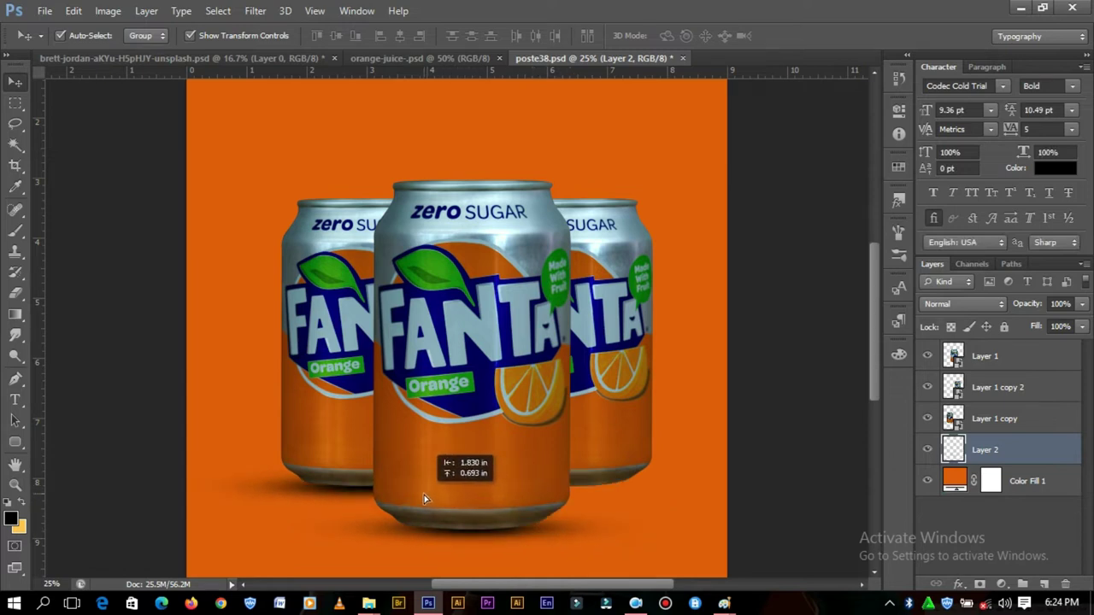
key("Up")
key("Up")
key("Up")
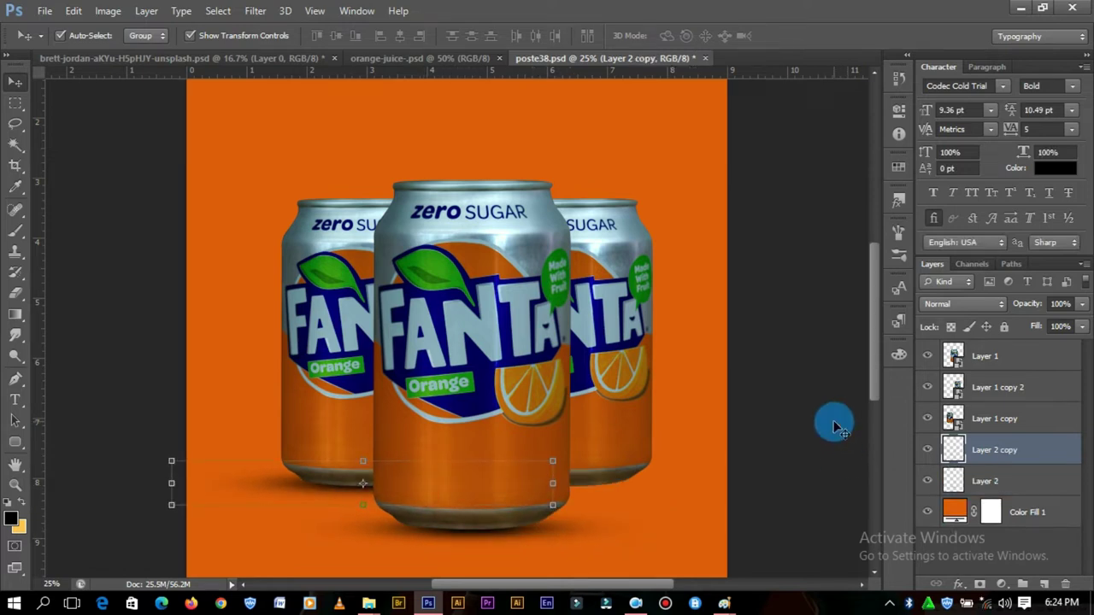
left_click(569, 521)
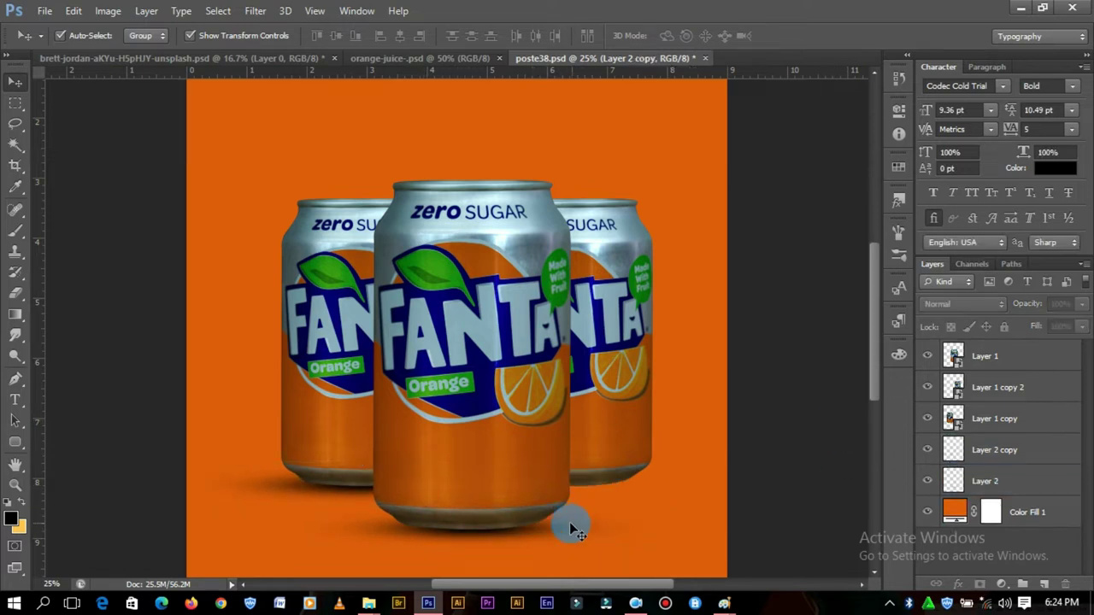
left_click(822, 433)
left_click_drag(357, 495, 560, 494)
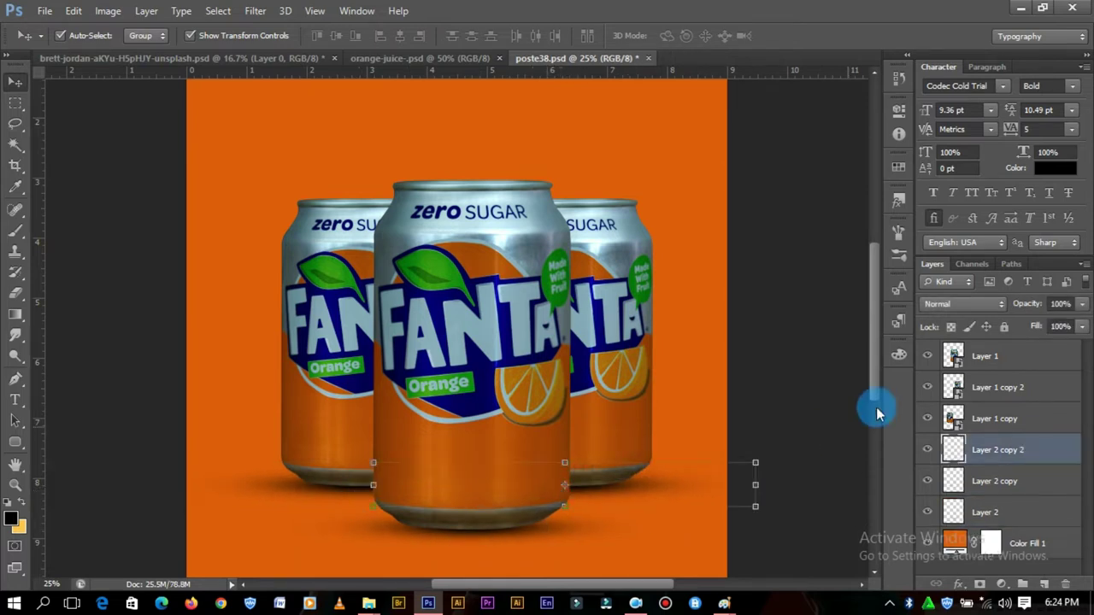
left_click_drag(821, 342, 299, 208)
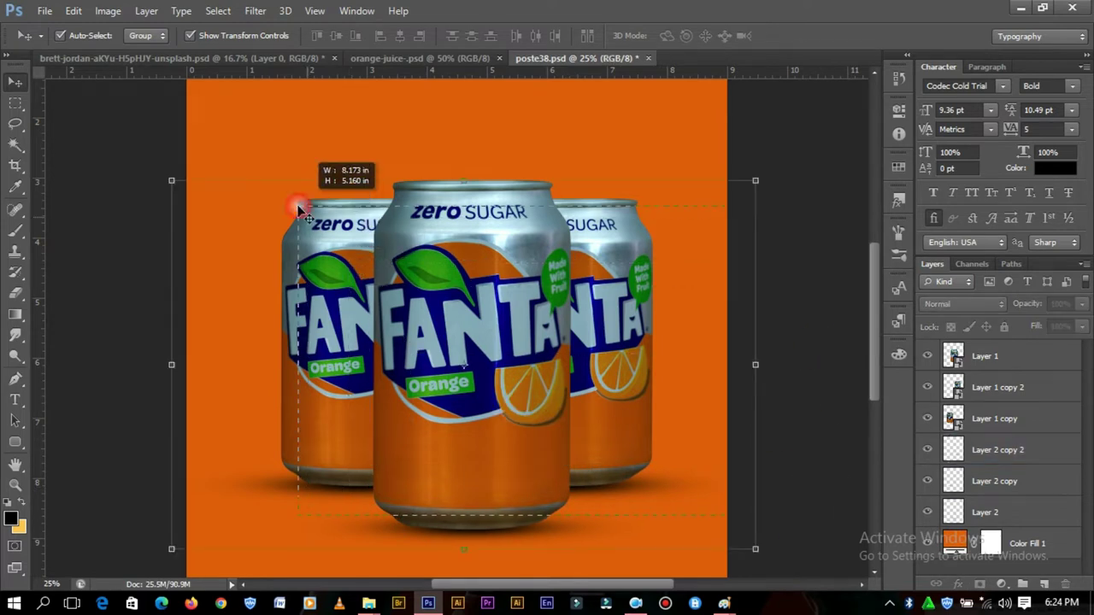
left_click_drag(757, 182, 740, 189)
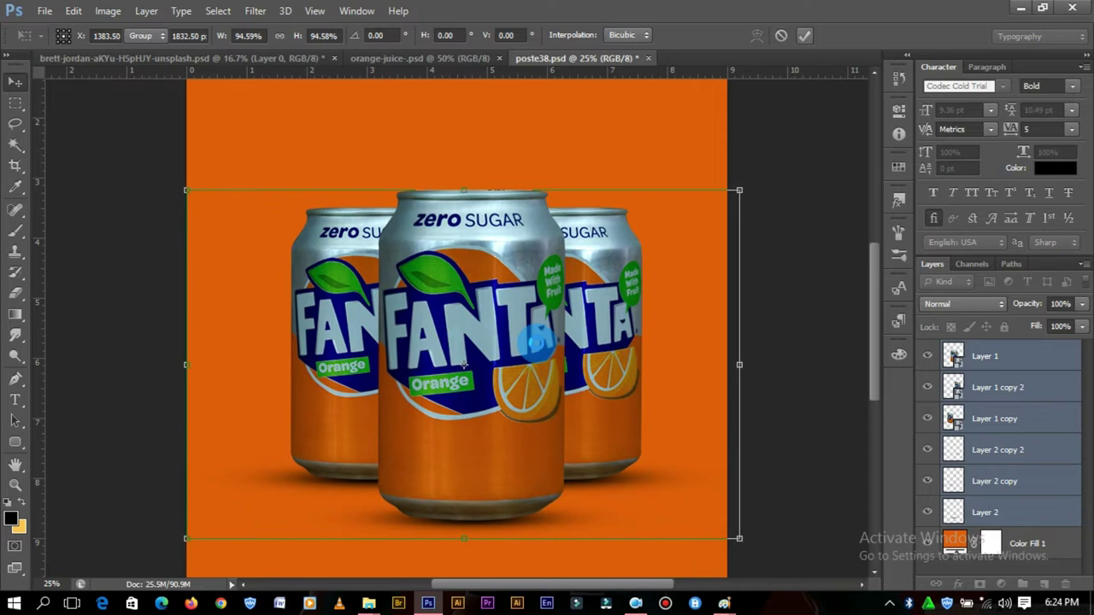
- Commit the can group at about 94.59%, nudge it left and tilt it roughly -3.18°
double_click(537, 341)
left_click_drag(533, 347, 522, 350)
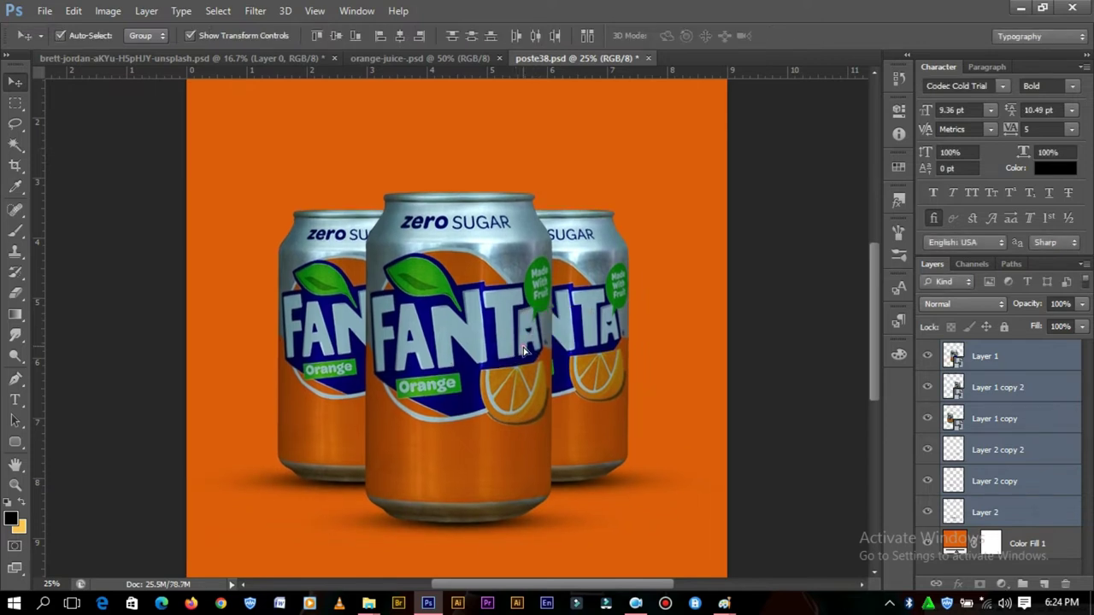
key("ctrl+minus")
key("ctrl+plus")
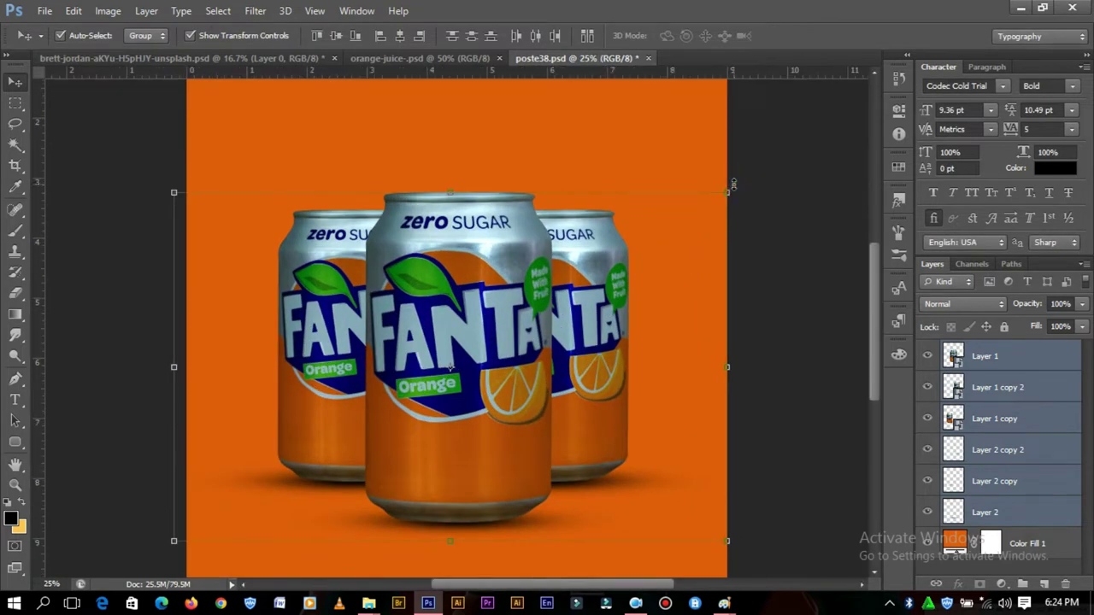
key("ctrl+t")
left_click_drag(765, 183, 759, 164)
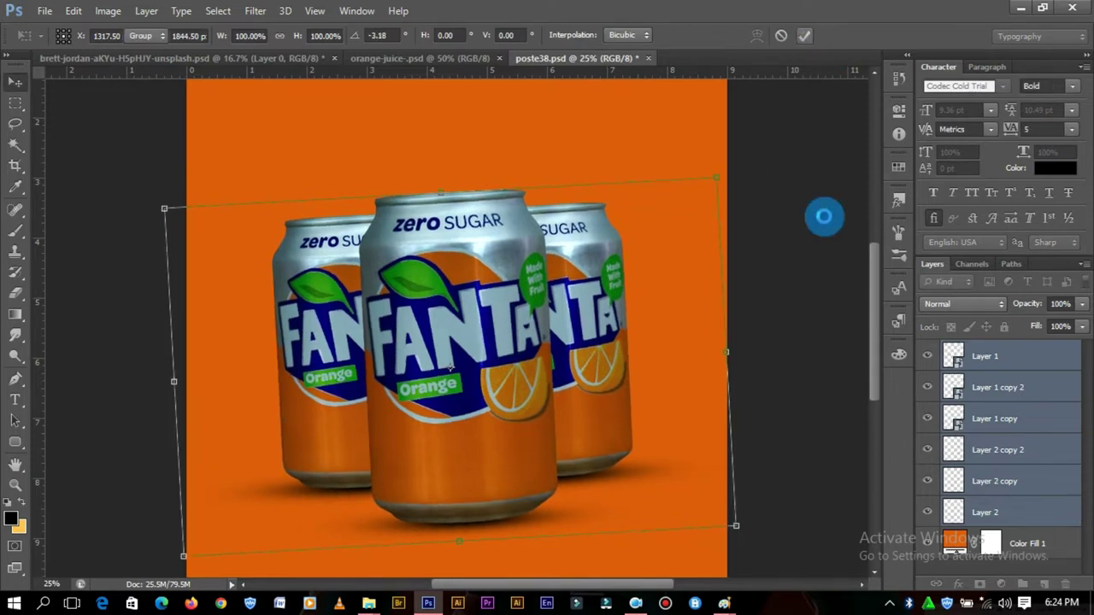
left_click(824, 216)
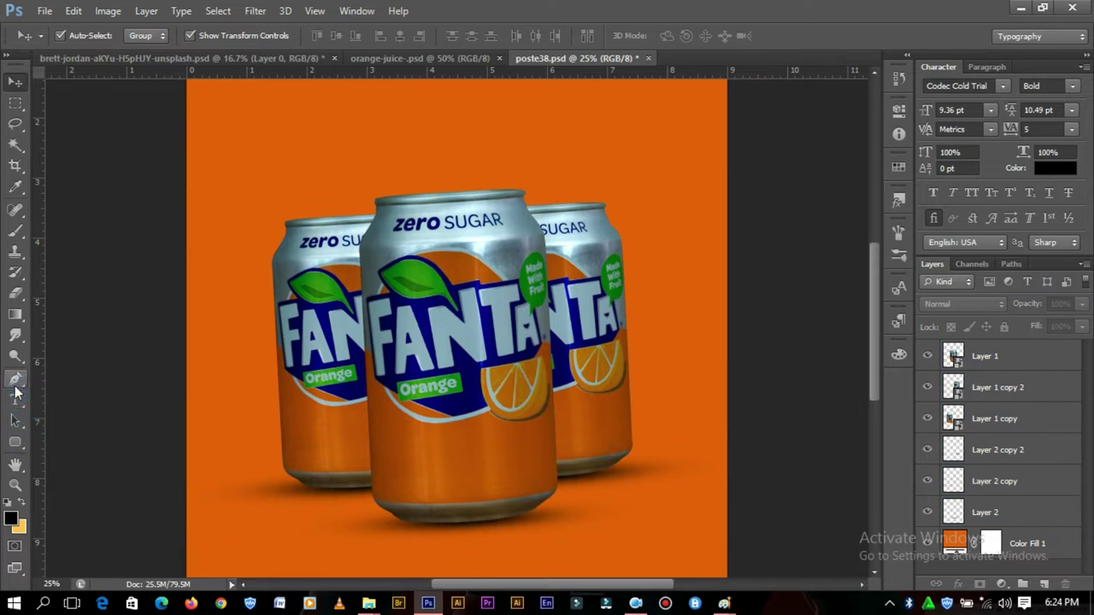
left_click(15, 380)
- Draw a large rectangle over the lower half of the poster and move its layer beneath the cans
left_click_drag(876, 341, 872, 393)
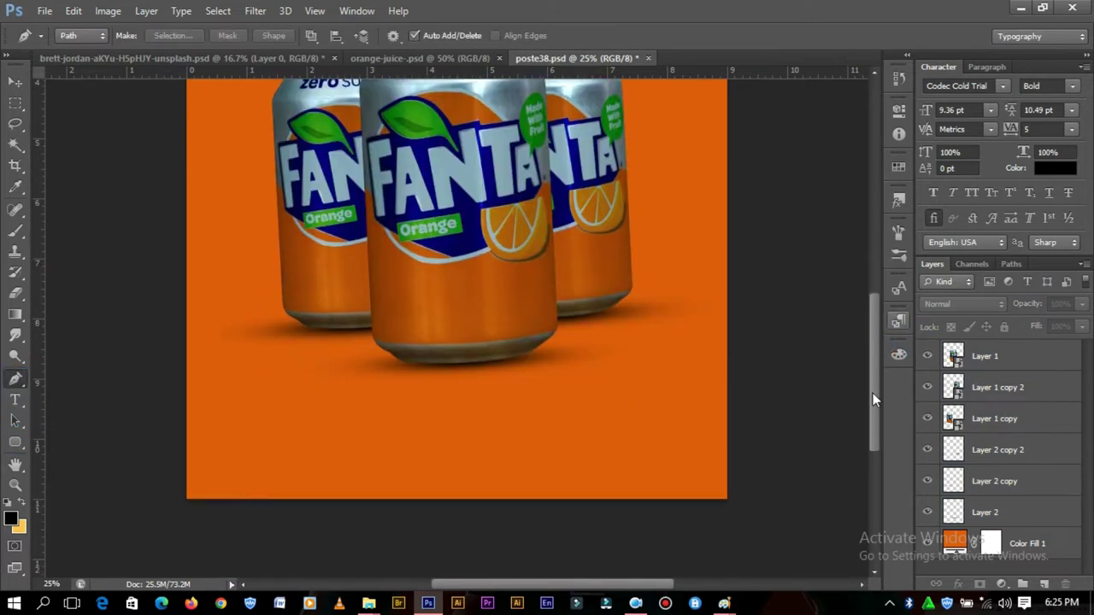
left_click(16, 441)
left_click_drag(111, 284, 856, 570)
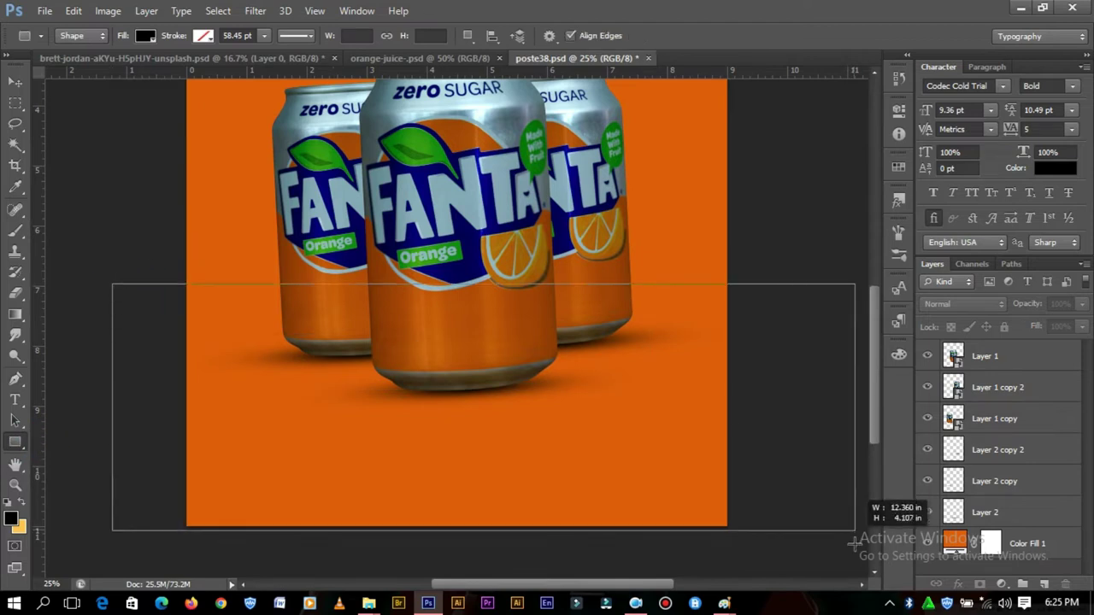
left_click(14, 82)
left_click_drag(983, 356, 953, 542)
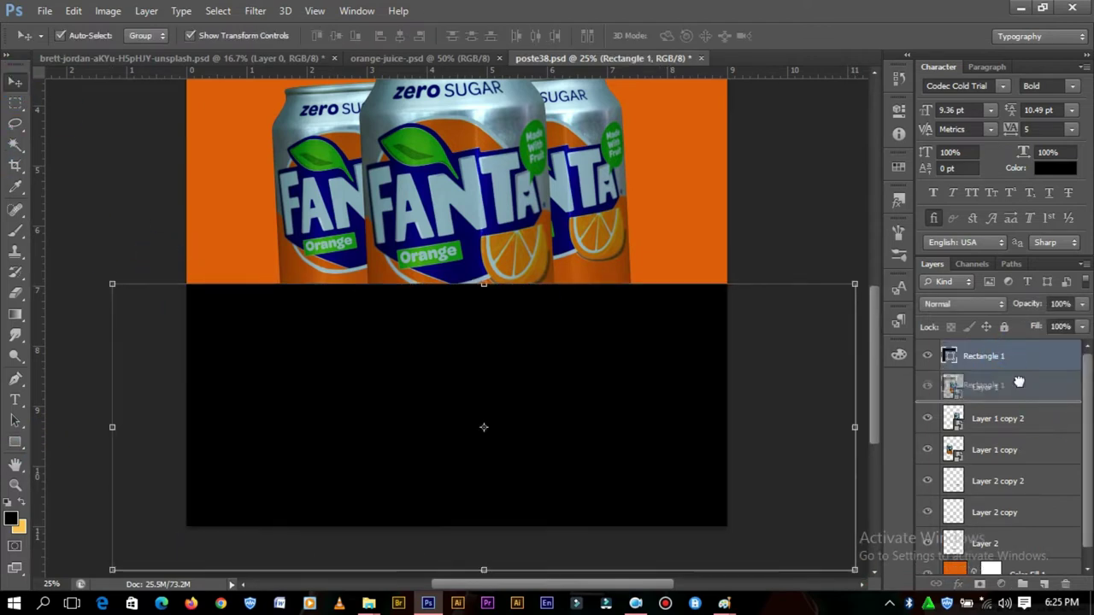
- Fill Rectangle 1 with a slightly darker orange sampled from the background
double_click(949, 529)
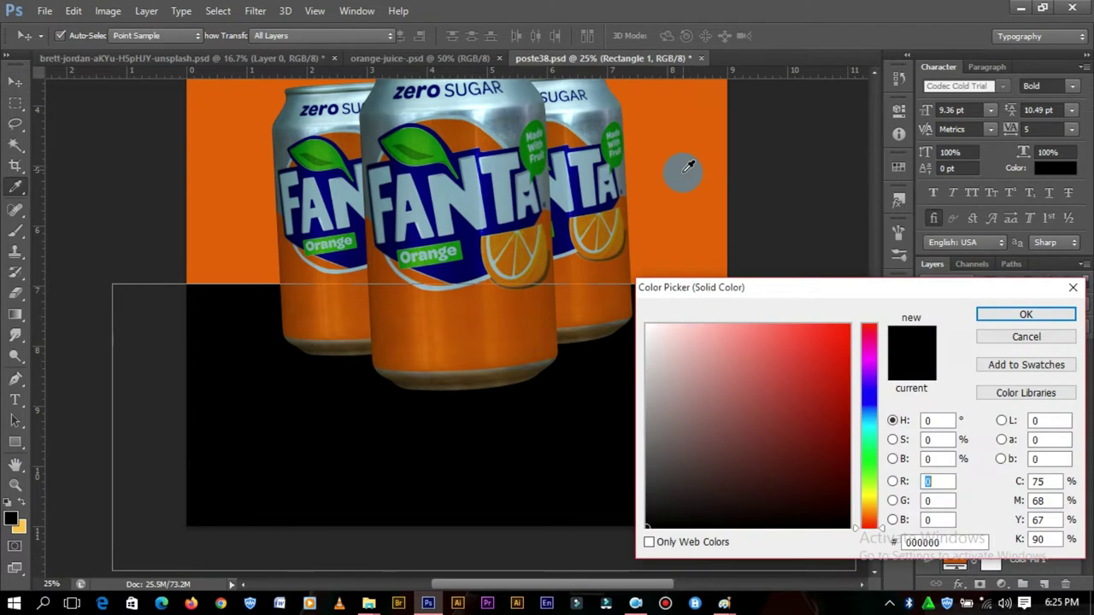
left_click(684, 176)
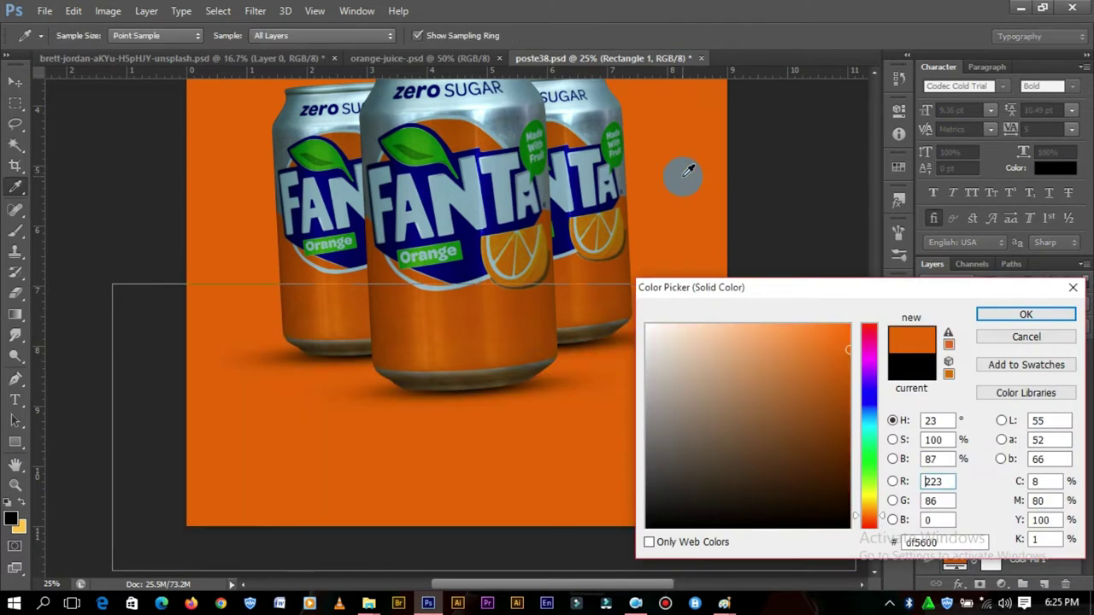
left_click(848, 368)
left_click(980, 313)
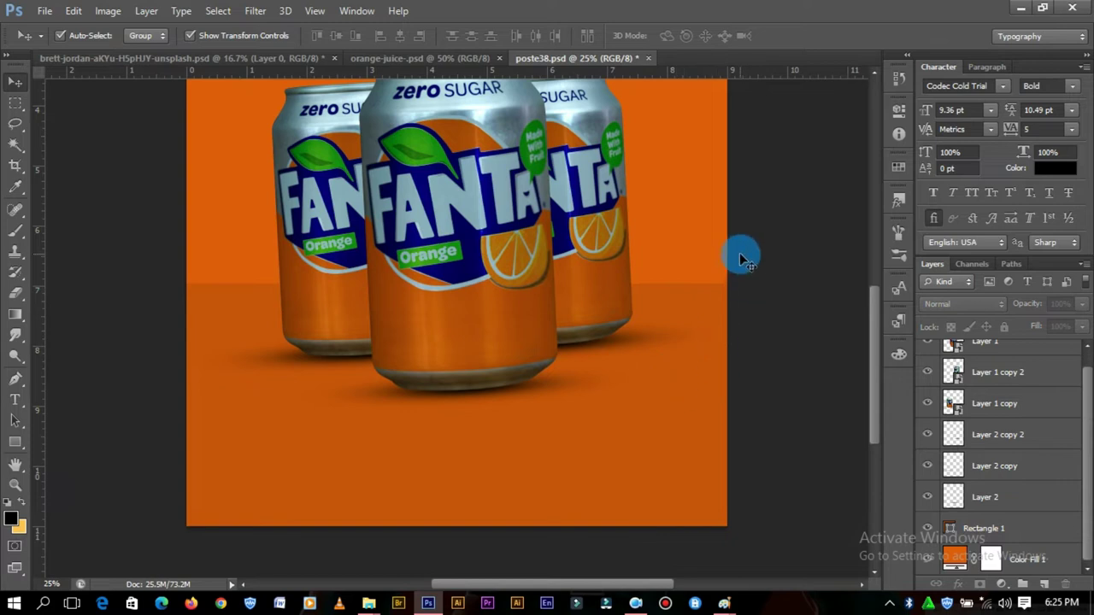
left_click(325, 362)
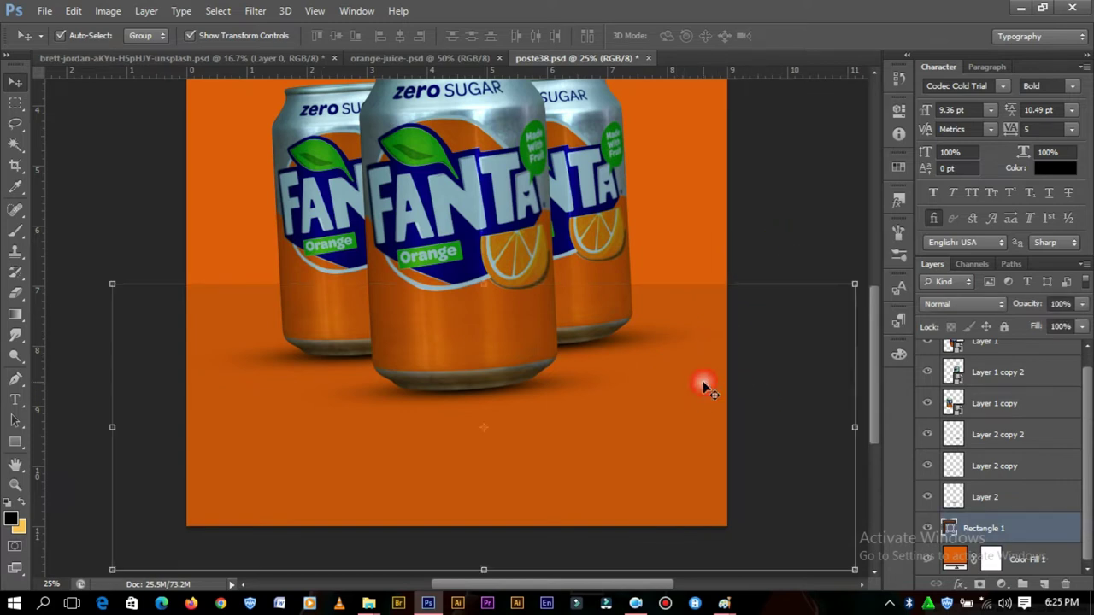
- Add a new empty layer clipped to the rectangle
left_click(1049, 587)
right_click(1037, 528)
left_click(840, 209)
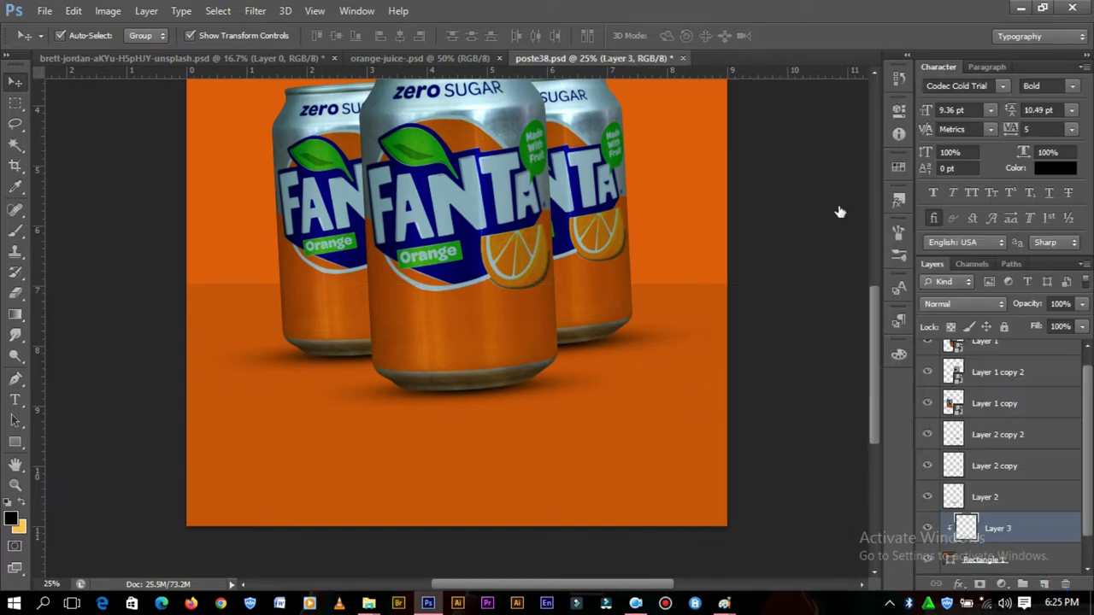
left_click(1044, 560)
- Raise the rectangle's top-right corner so its top edge slants upward to the right
left_click(14, 381)
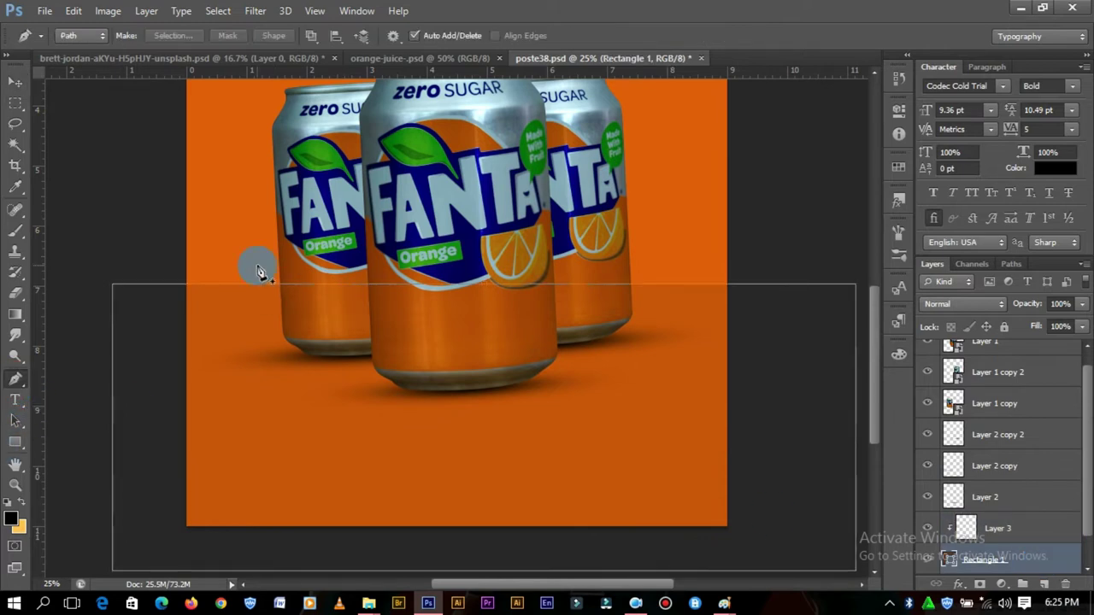
right_click(15, 380)
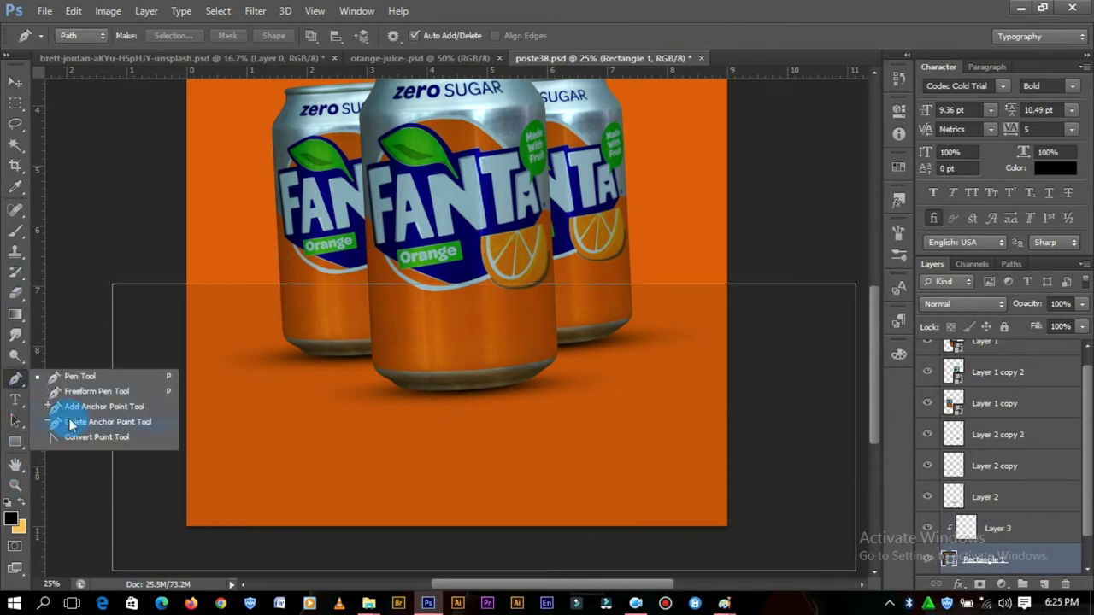
left_click(64, 405)
left_click_drag(858, 287, 856, 216)
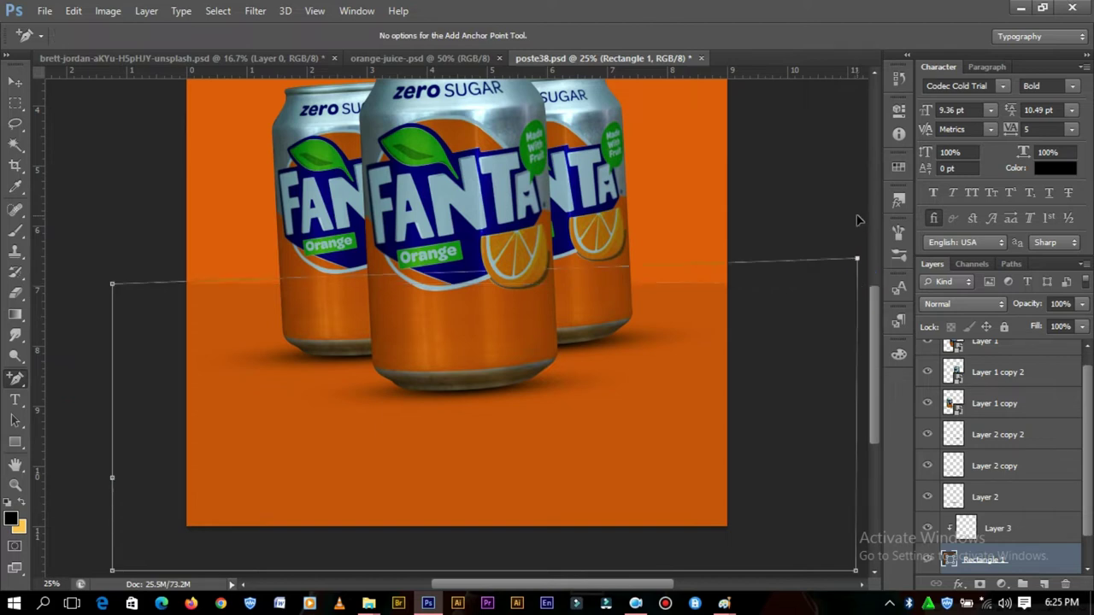
left_click(14, 82)
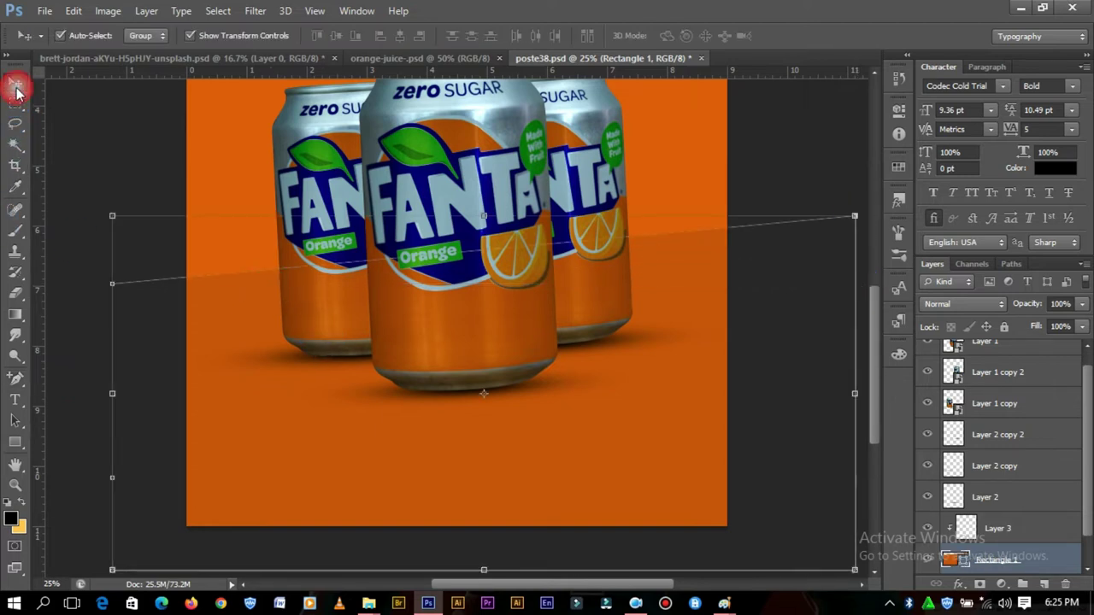
- Set the Pen to Shape mode and start the first ray from the left can toward the canvas edge
left_click(15, 380)
left_click(64, 373)
left_click(98, 44)
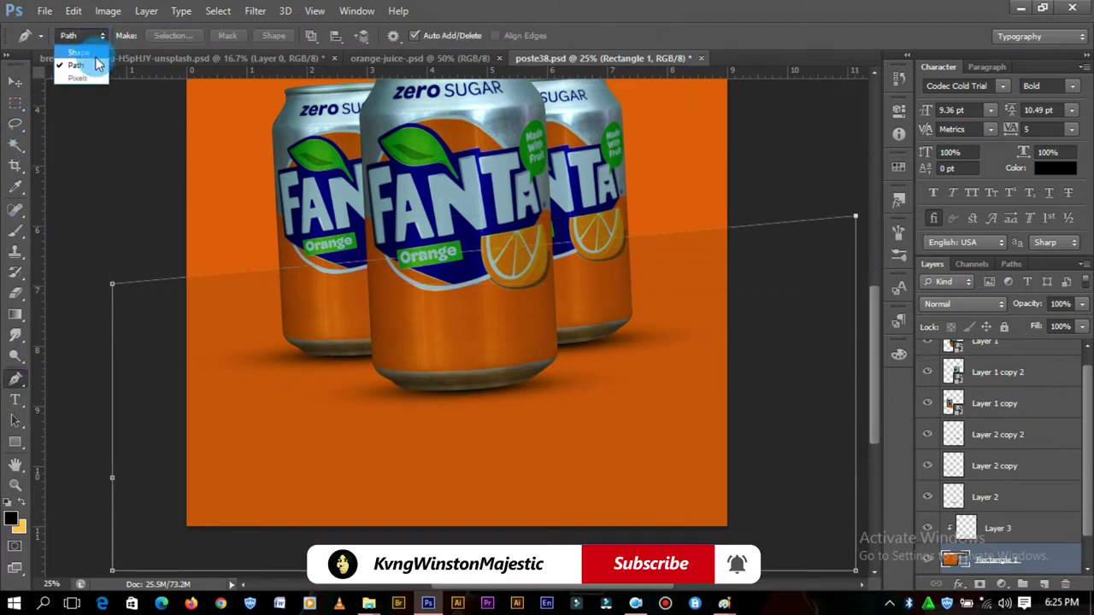
left_click(76, 52)
left_click(280, 246)
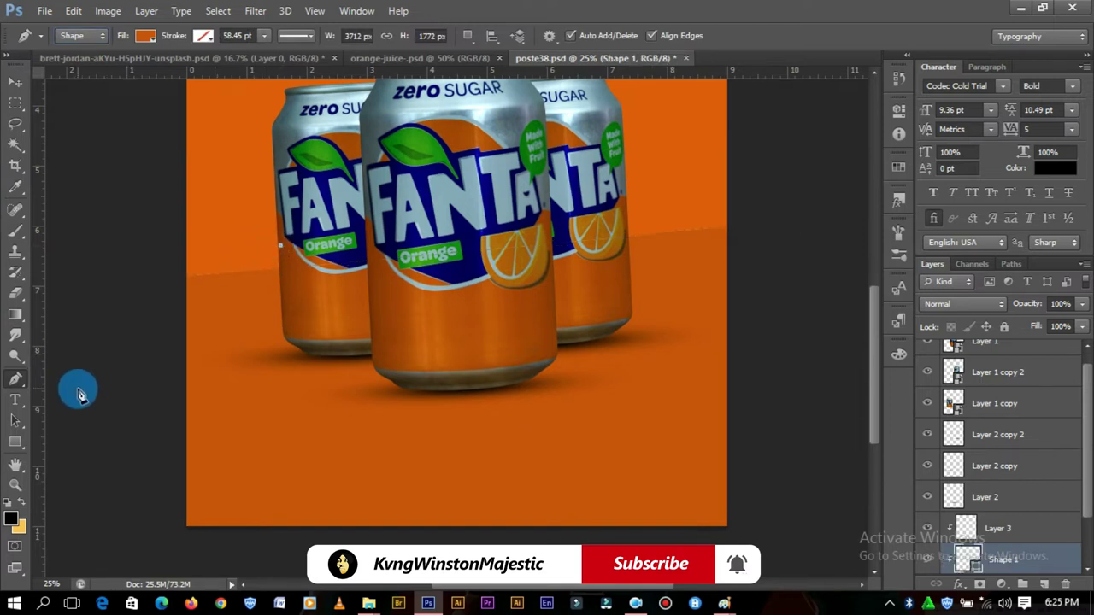
left_click(90, 368)
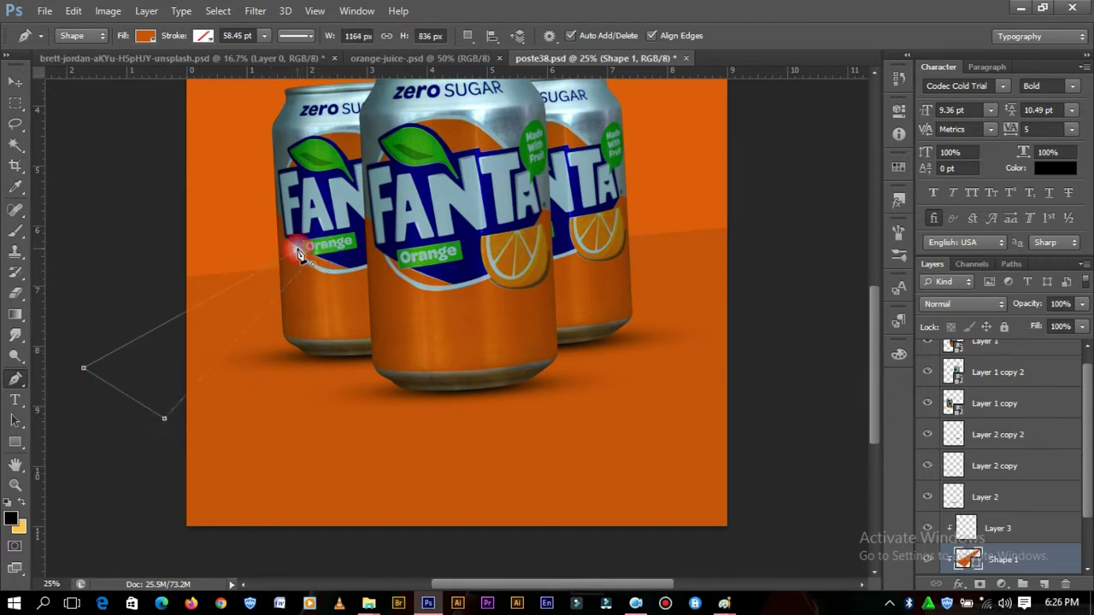
- Finish the first ray and give it a darker orange fill
left_click(134, 533)
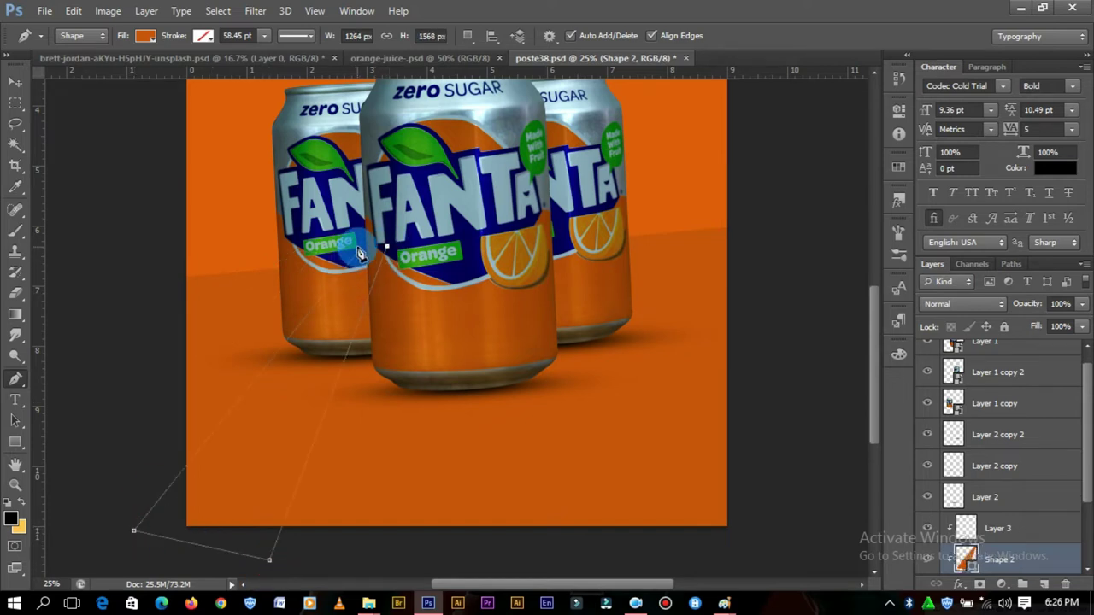
left_click(15, 81)
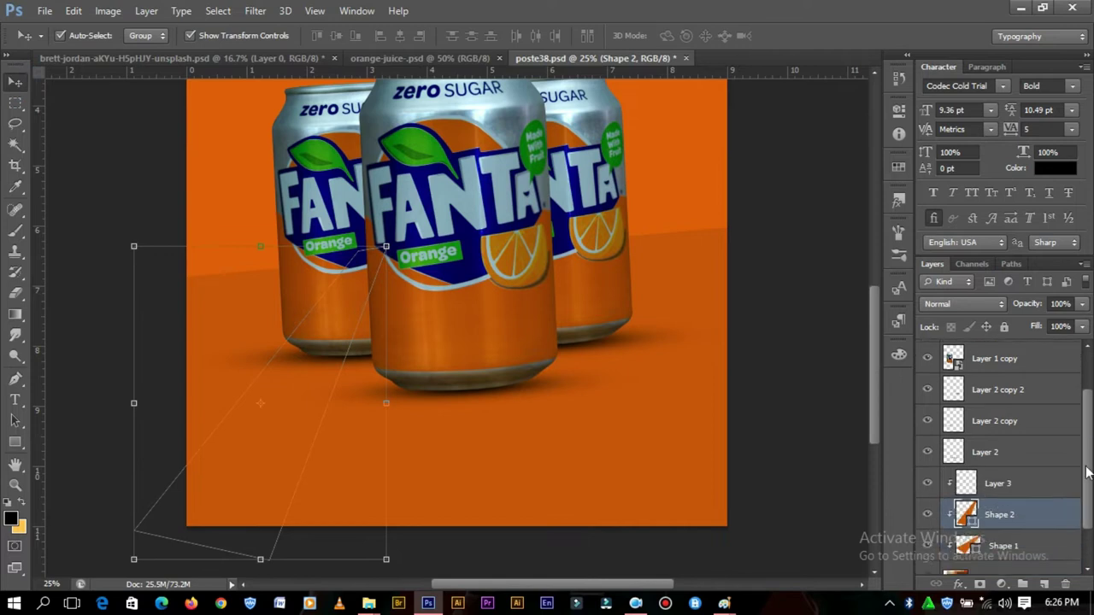
left_click_drag(1086, 423, 1086, 497)
double_click(966, 499)
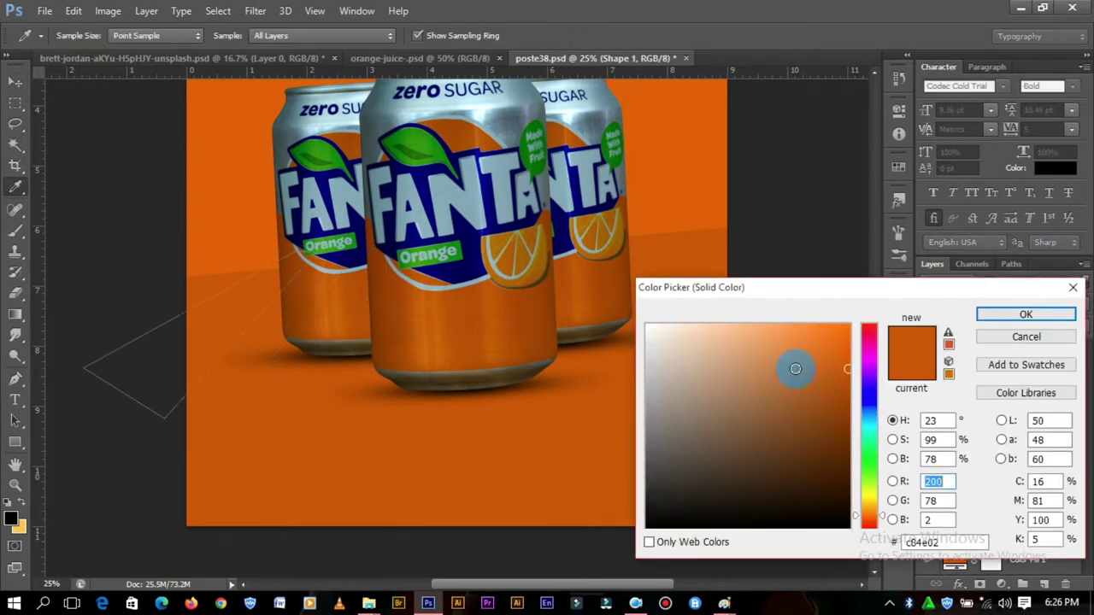
left_click(996, 313)
left_click(261, 440)
- Give the second ray the same darker orange fill
double_click(966, 466)
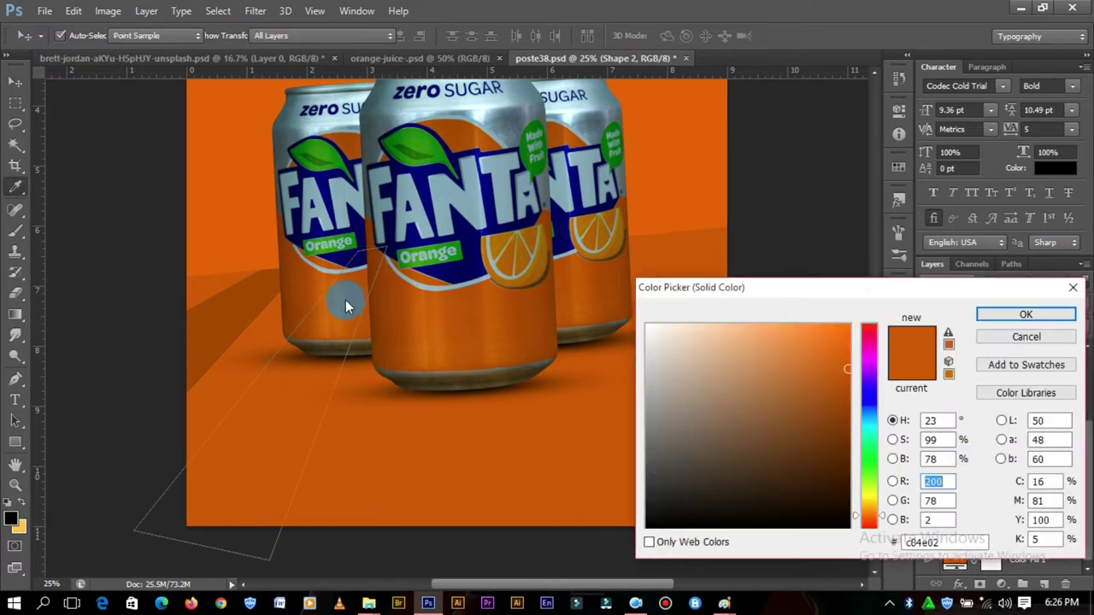
left_click(253, 293)
left_click(993, 313)
key("v")
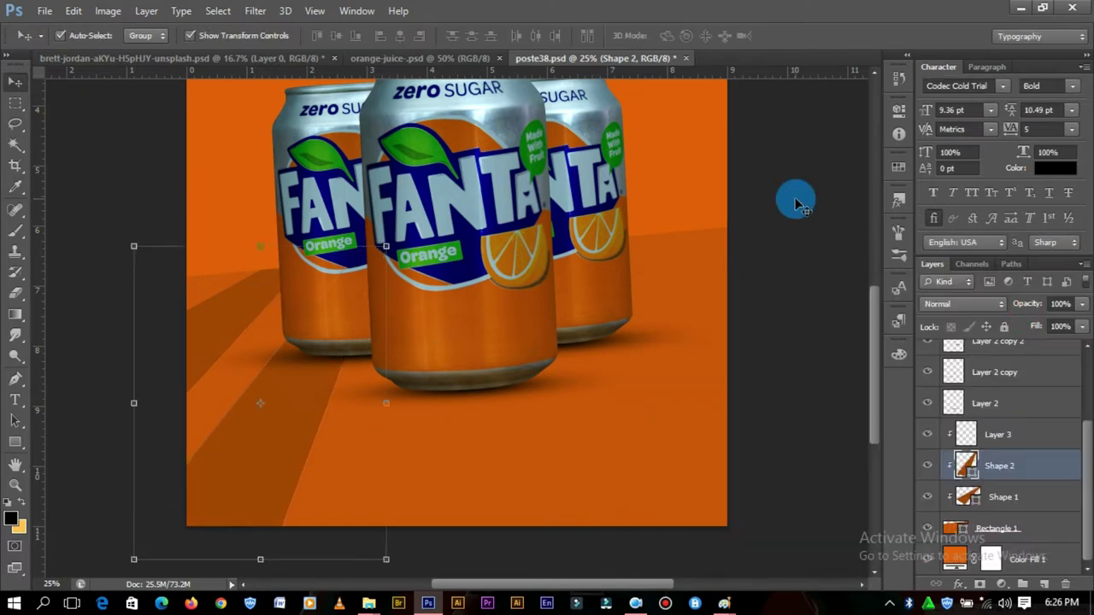
left_click(796, 200)
left_click(293, 398)
- Outline a third ray wedge from the middle can down past the canvas bottom
left_click(15, 379)
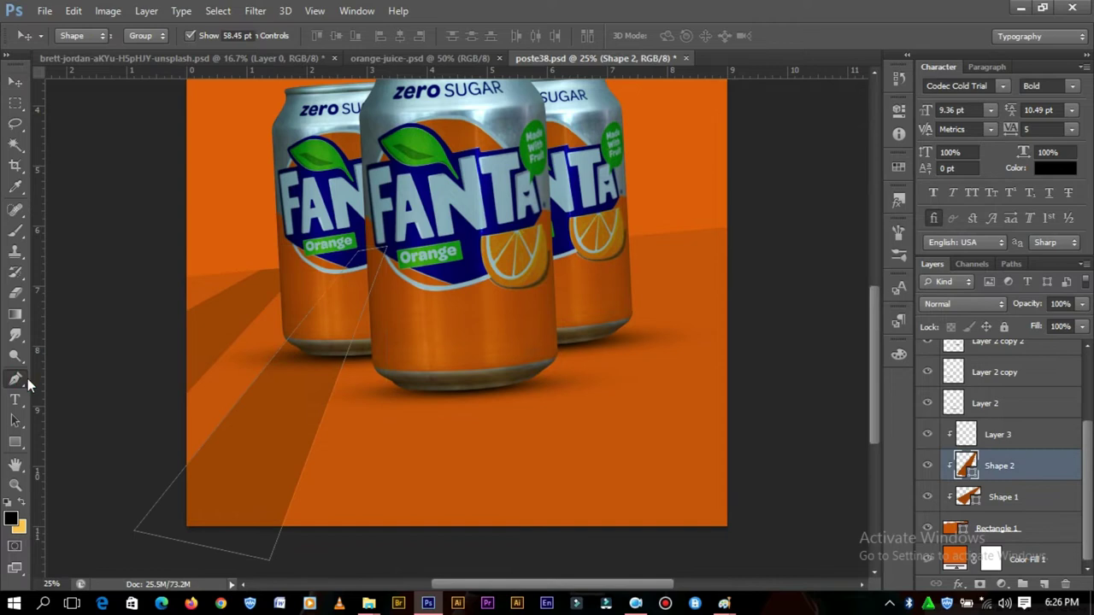
left_click(396, 475)
left_click(389, 549)
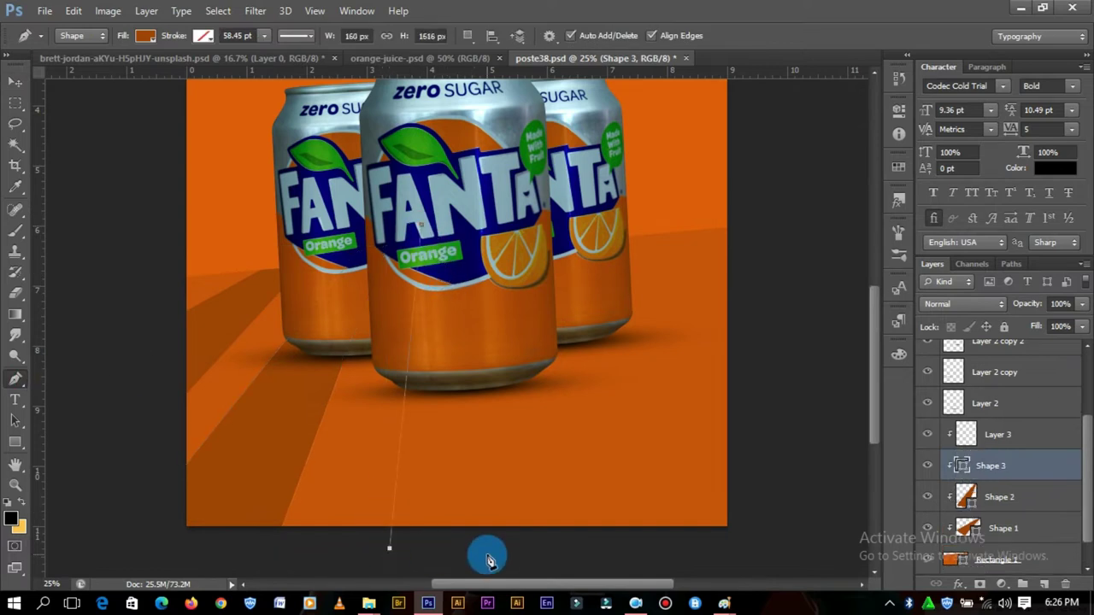
mouse_move(453, 551)
left_mouse_down()
mouse_move(482, 551)
mouse_move(282, 556)
mouse_move(520, 451)
left_mouse_up()
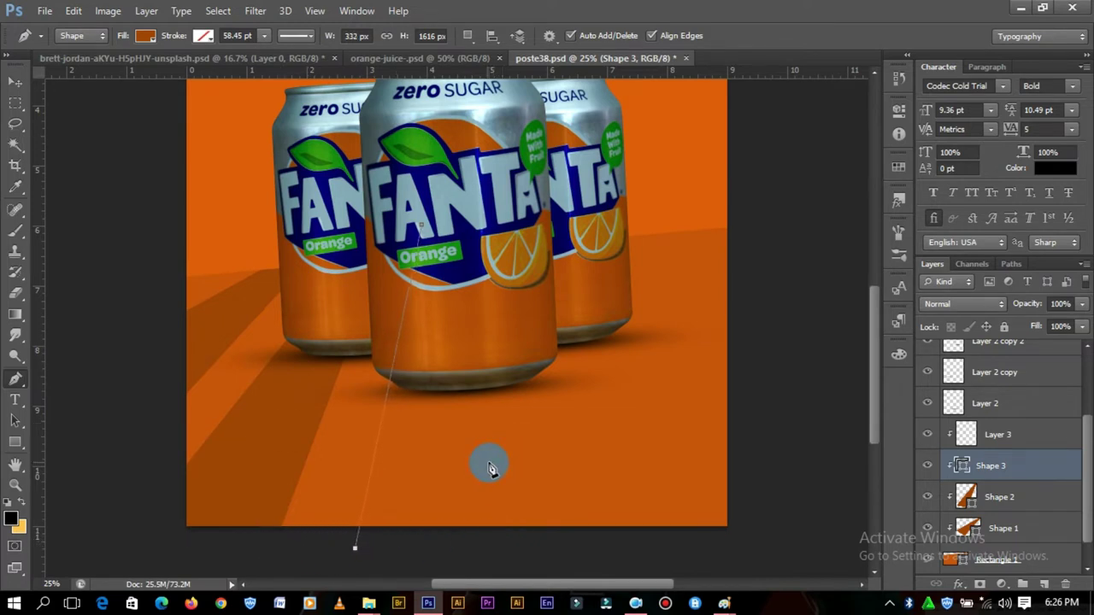
left_click(462, 548)
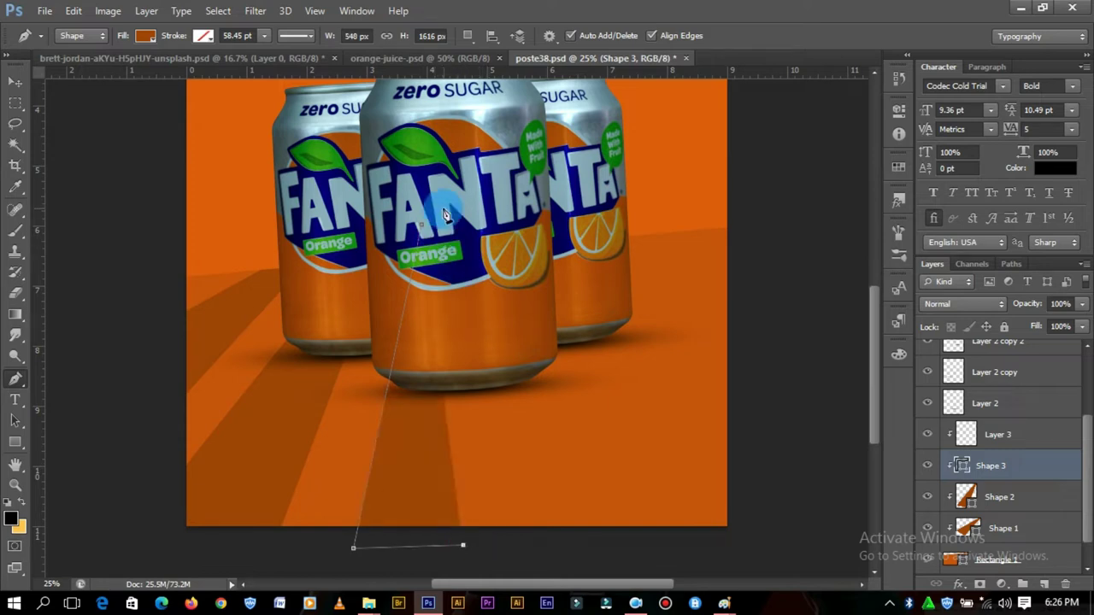
left_click(419, 223)
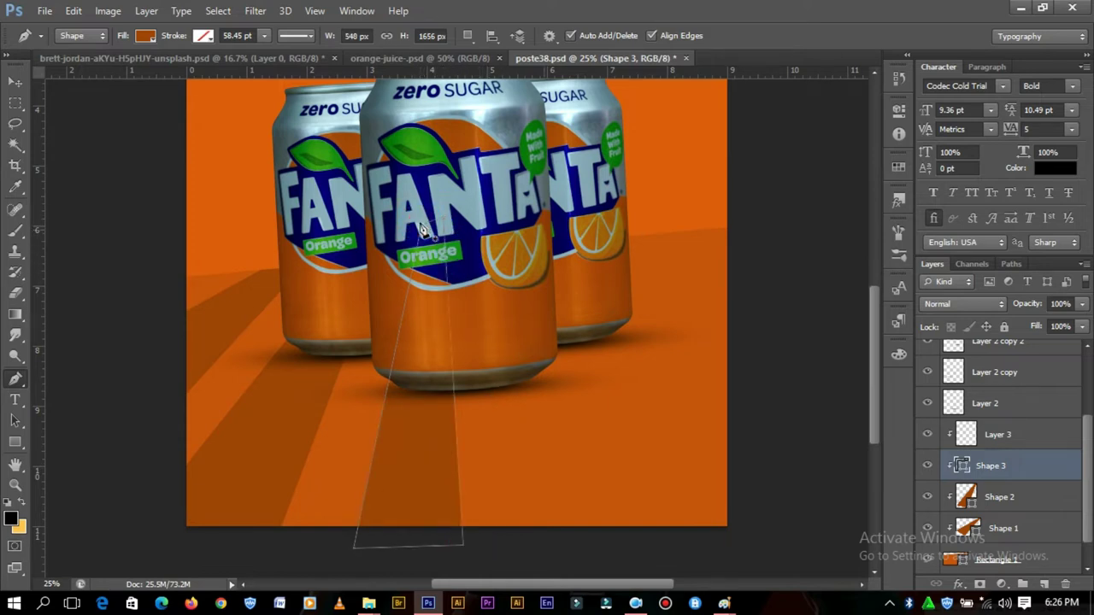
- Draw a fourth triangular ray fanning out from behind the right can
left_click(629, 225)
left_click(821, 260)
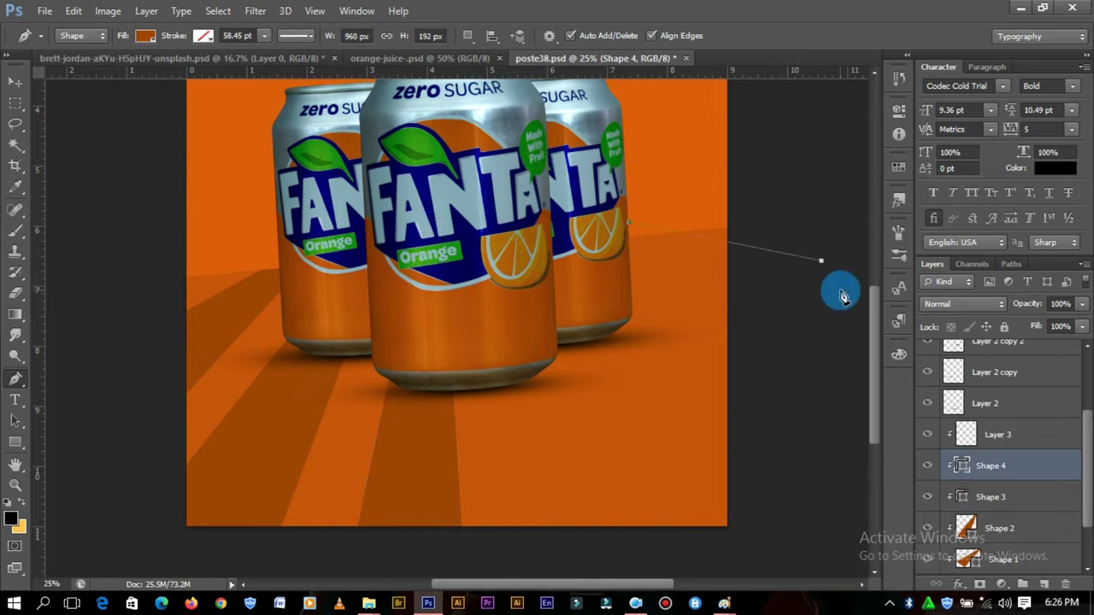
left_click(772, 349)
left_click(742, 311)
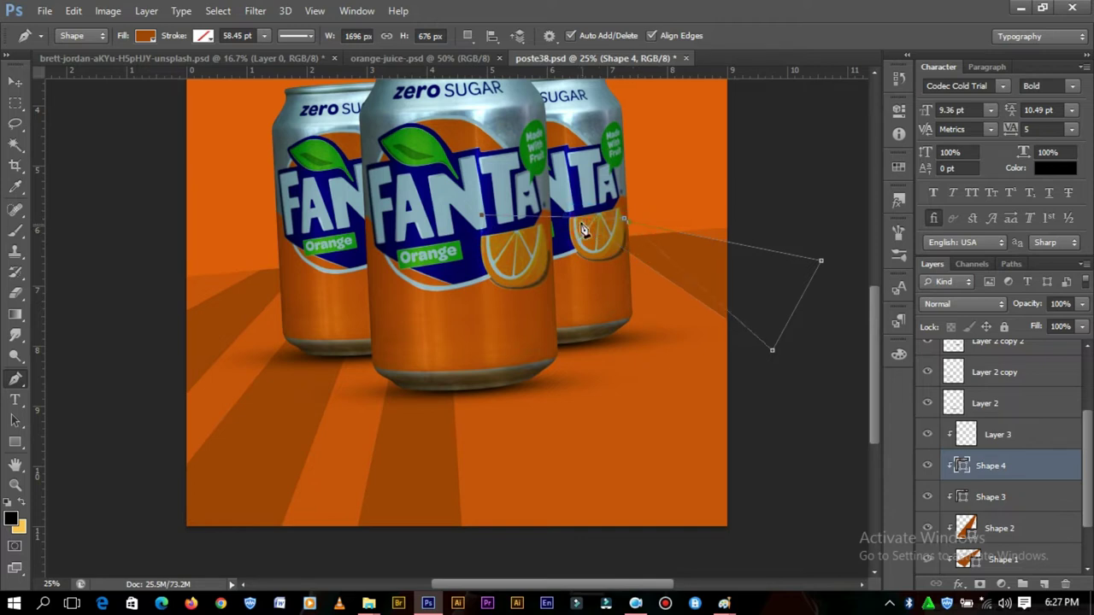
left_click(625, 223)
left_click(630, 226)
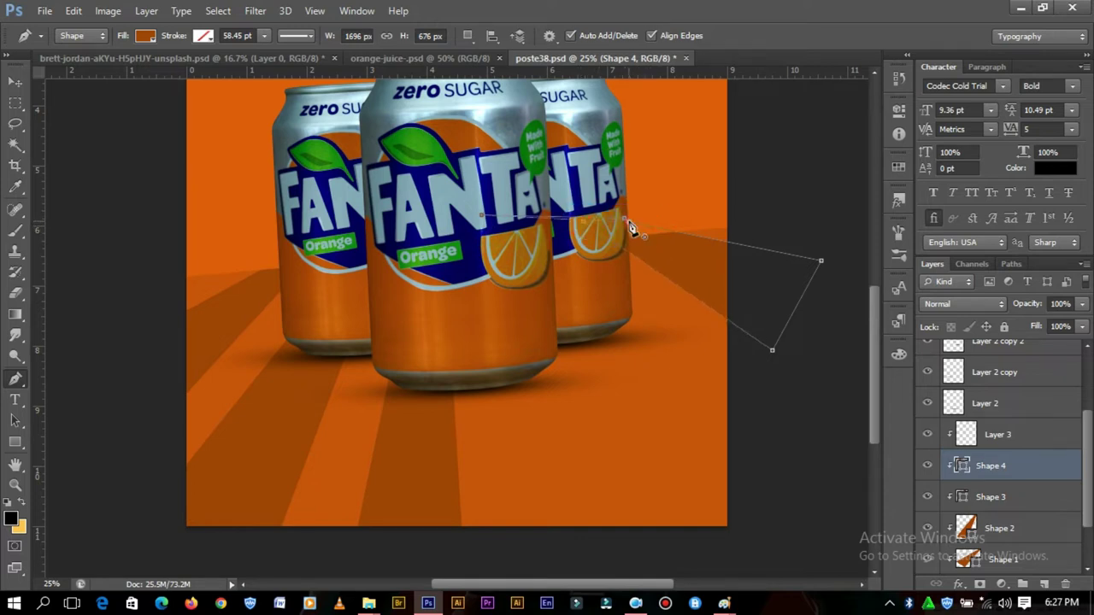
left_click(684, 374)
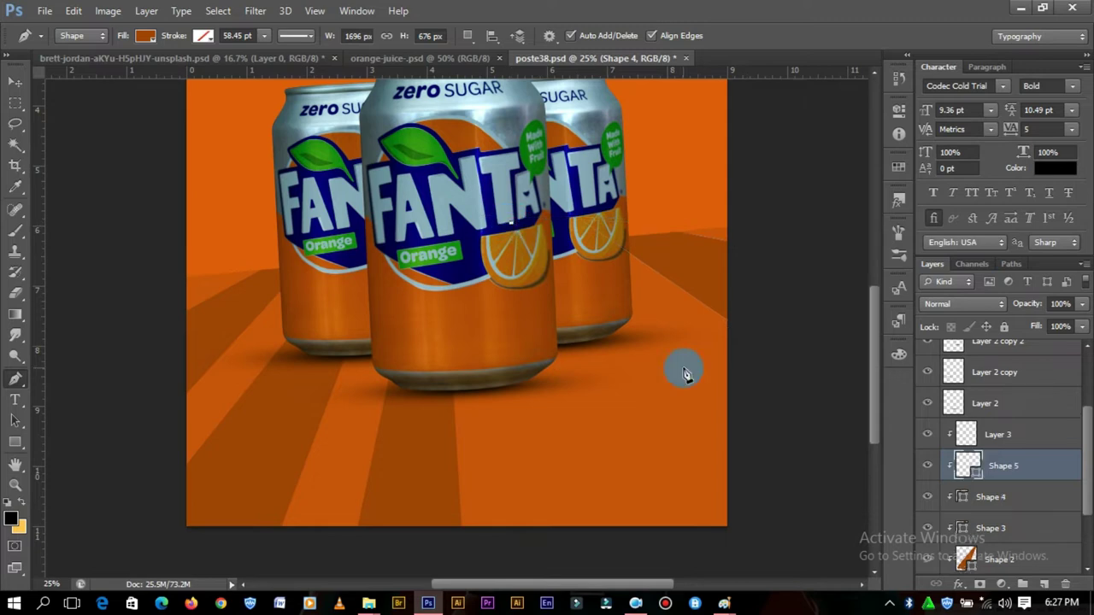
- Draw another beam from behind the middle can down to the lower right
left_click(755, 413)
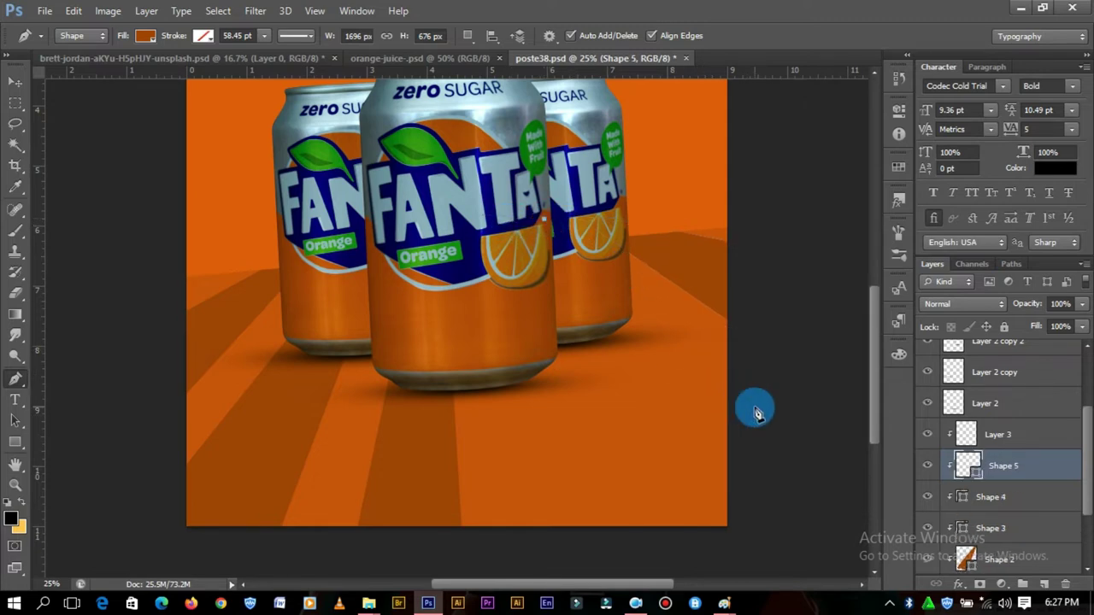
left_click(729, 499)
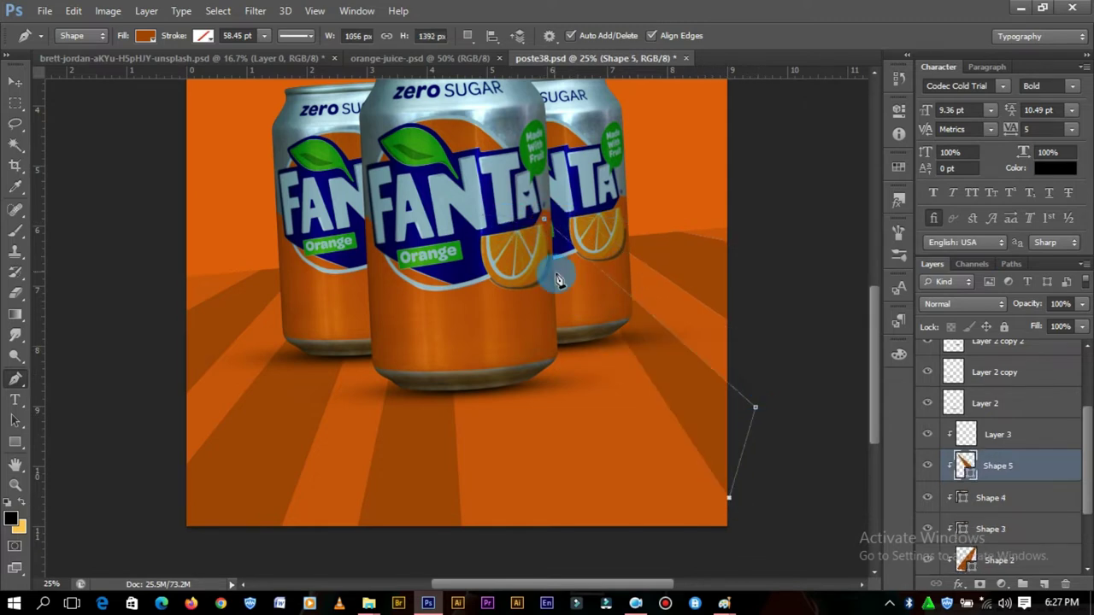
left_click(543, 220)
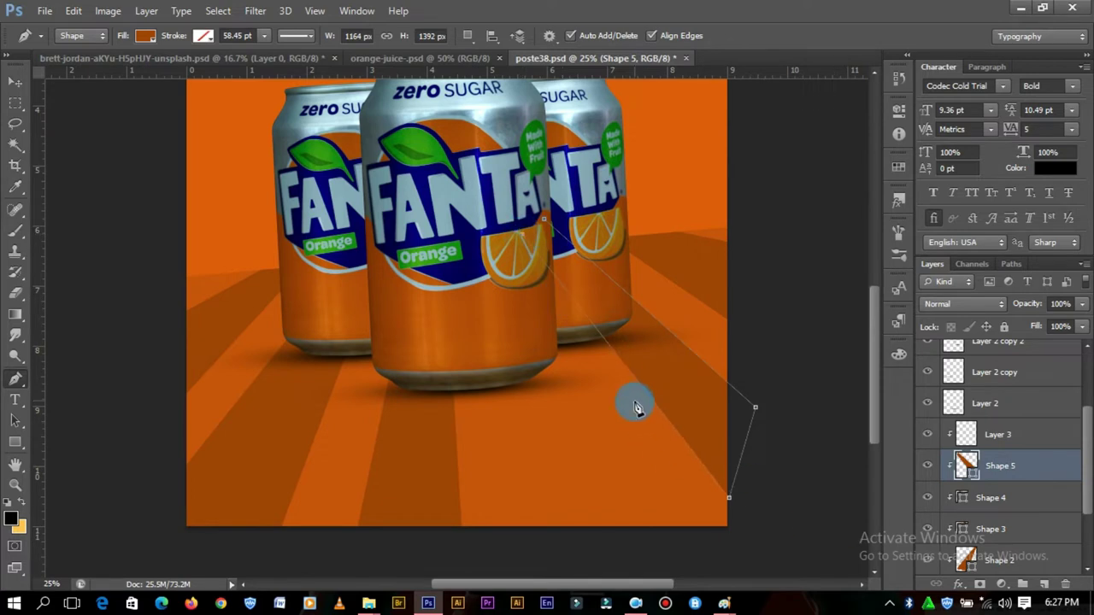
left_click(462, 220)
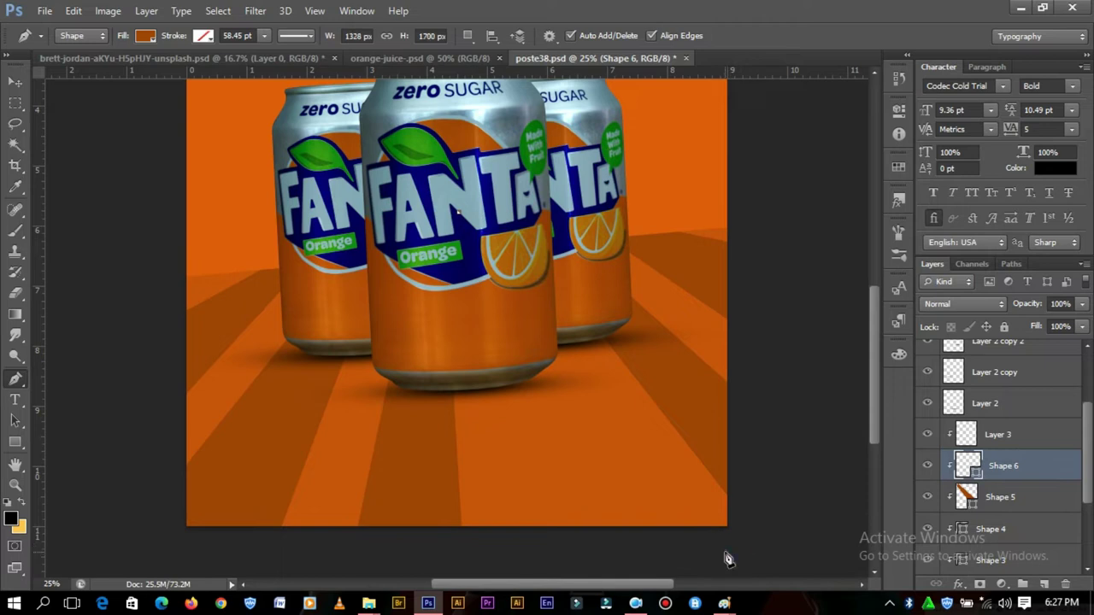
left_click(74, 10)
left_click(77, 26)
left_click(565, 557)
left_click(491, 211)
- Shift both new beam shapes left into line with the other rays
left_click(15, 82)
left_click(723, 242)
left_click_drag(634, 423, 564, 459)
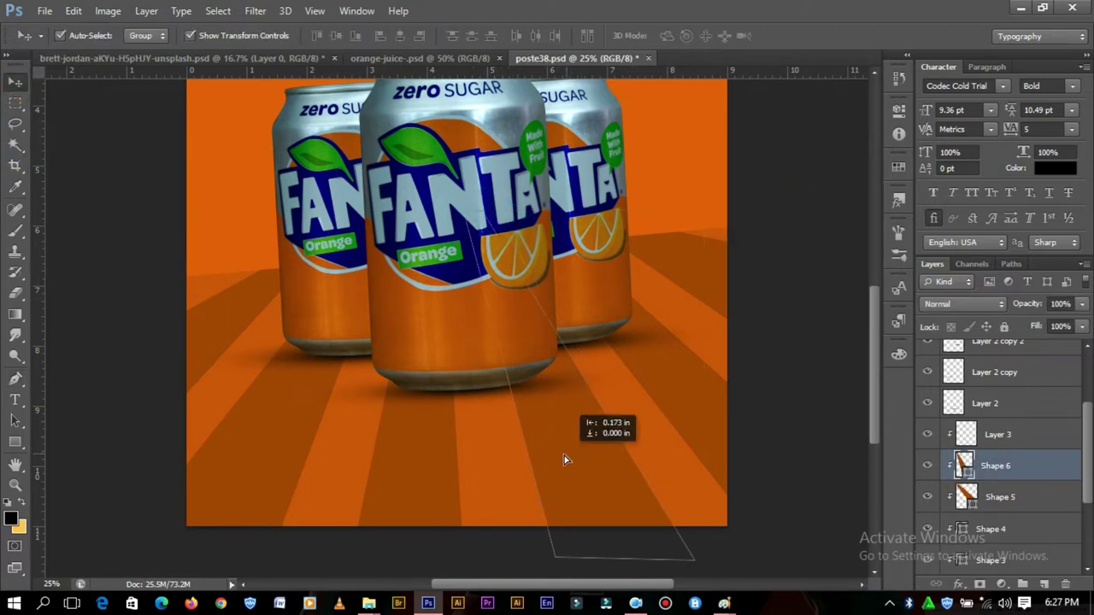
mouse_move(728, 416)
left_mouse_down()
mouse_move(688, 417)
mouse_move(714, 427)
left_mouse_up()
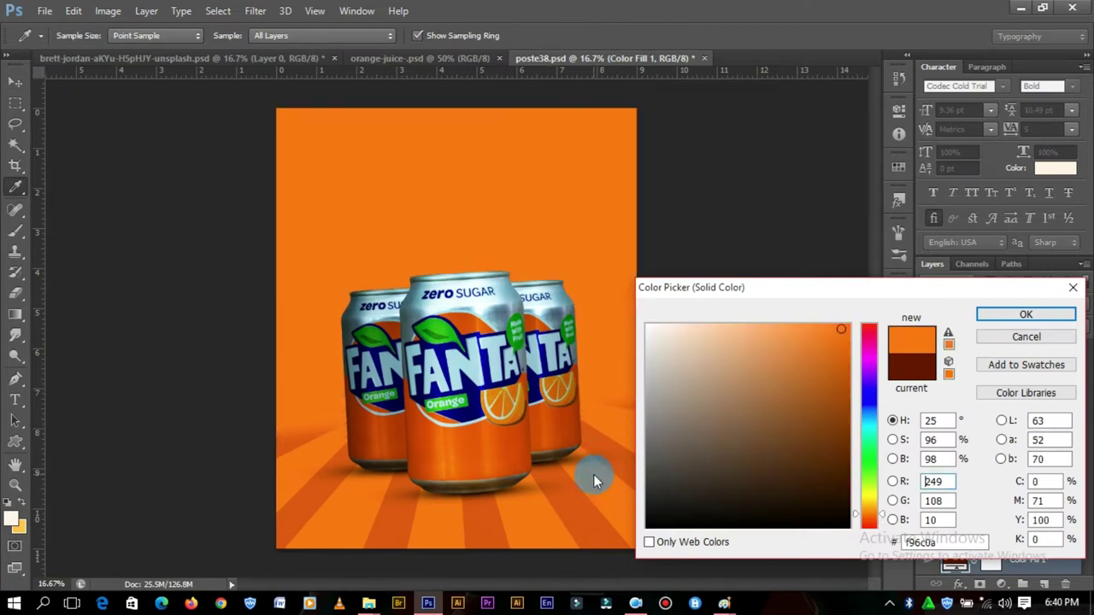
- Set the background fill to brighter orange #f96c0a
left_click(1005, 323)
key("v")
left_click(766, 245)
key("ctrl+plus")
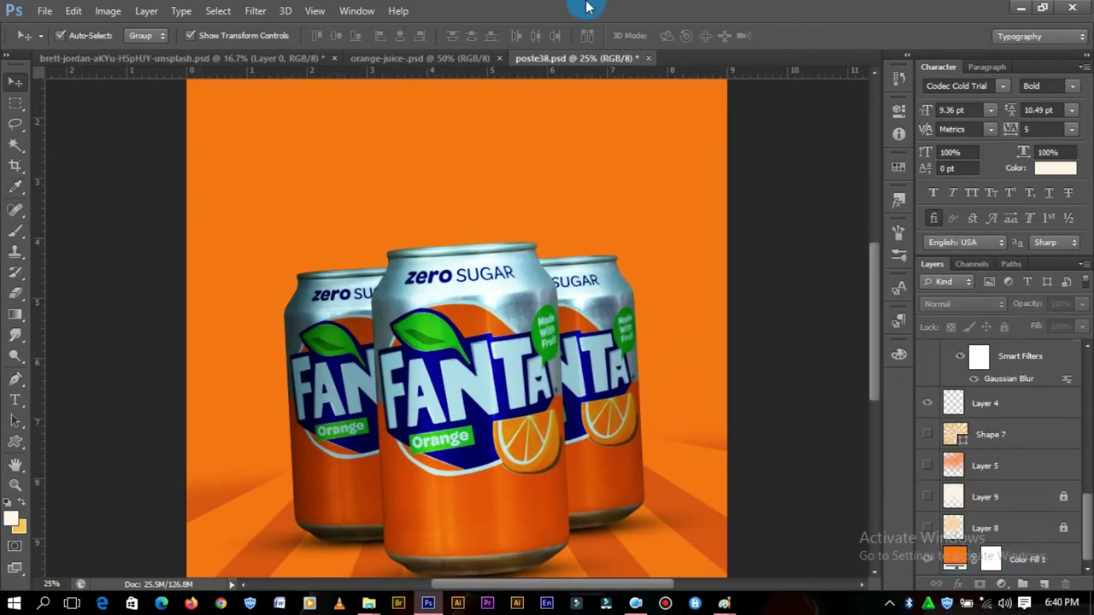
key("ctrl+minus")
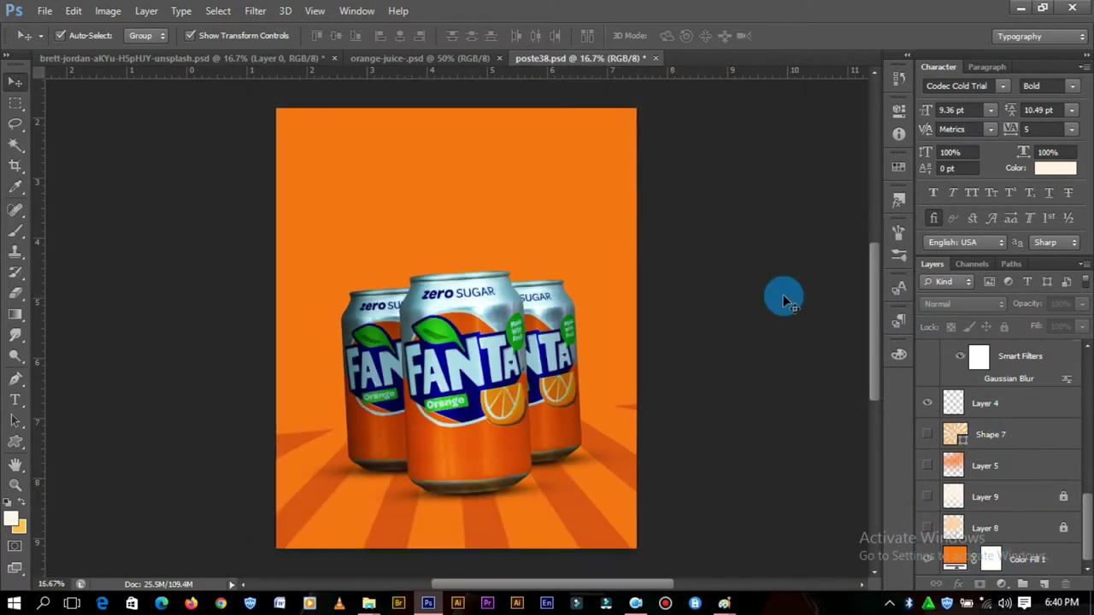
- Set the middle can's shadow layer to Overlay and duplicate it
left_click(525, 490)
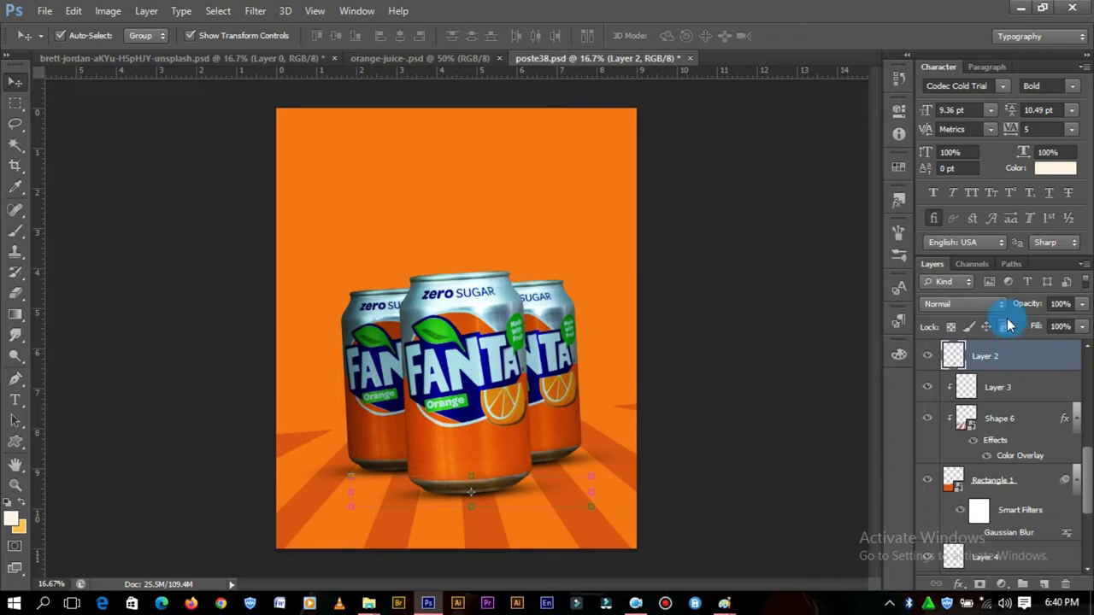
left_click(977, 309)
left_click(953, 202)
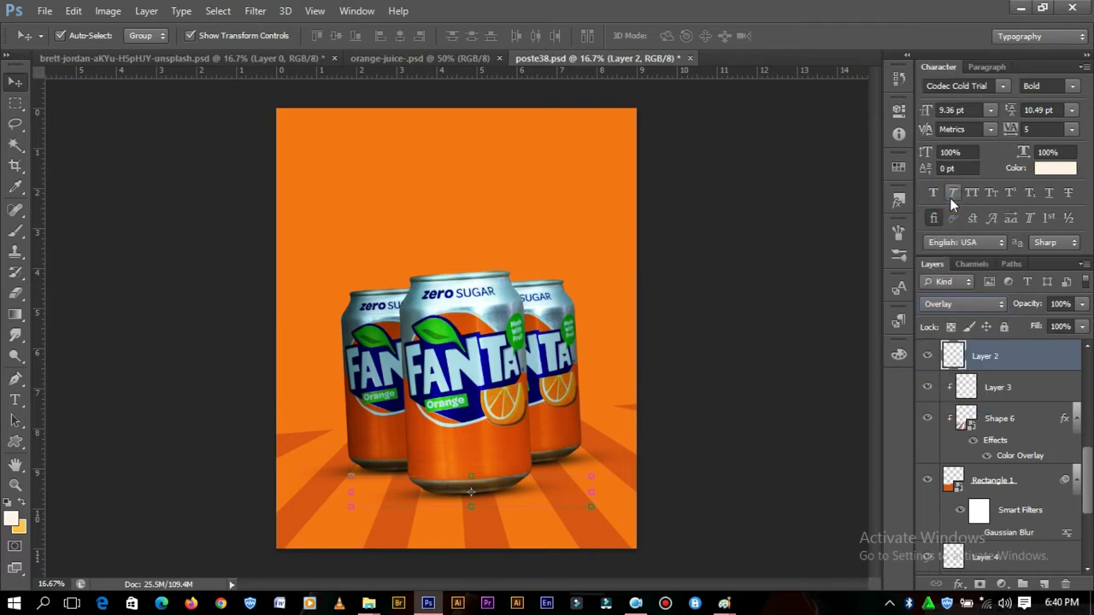
double_click(985, 358)
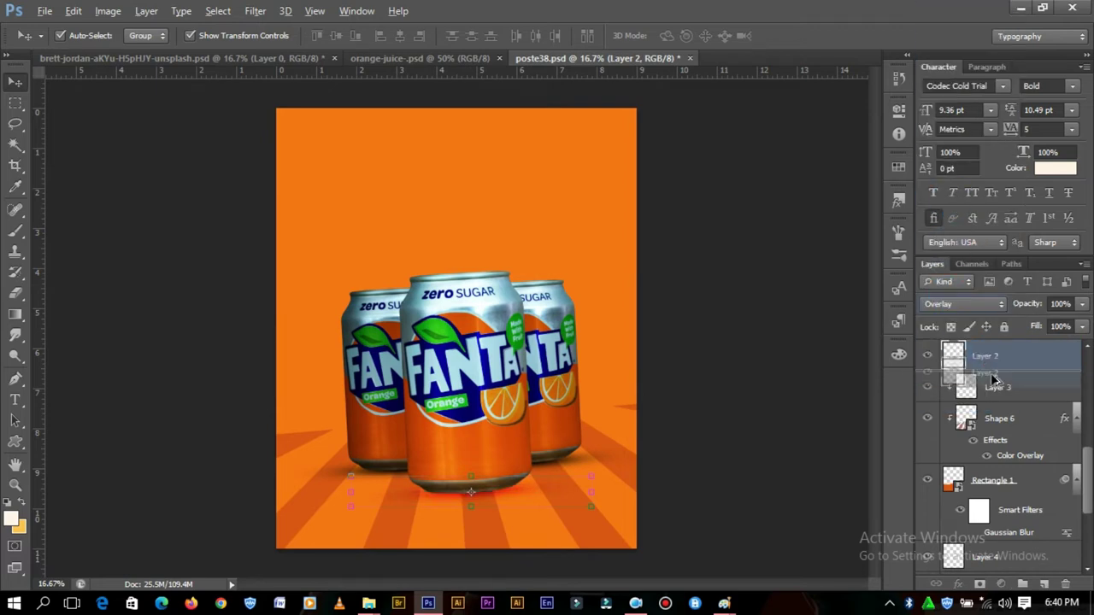
key("Return")
key("ctrl+j")
- Keep the shadow copy at Normal blending with 57% fill
left_click(963, 305)
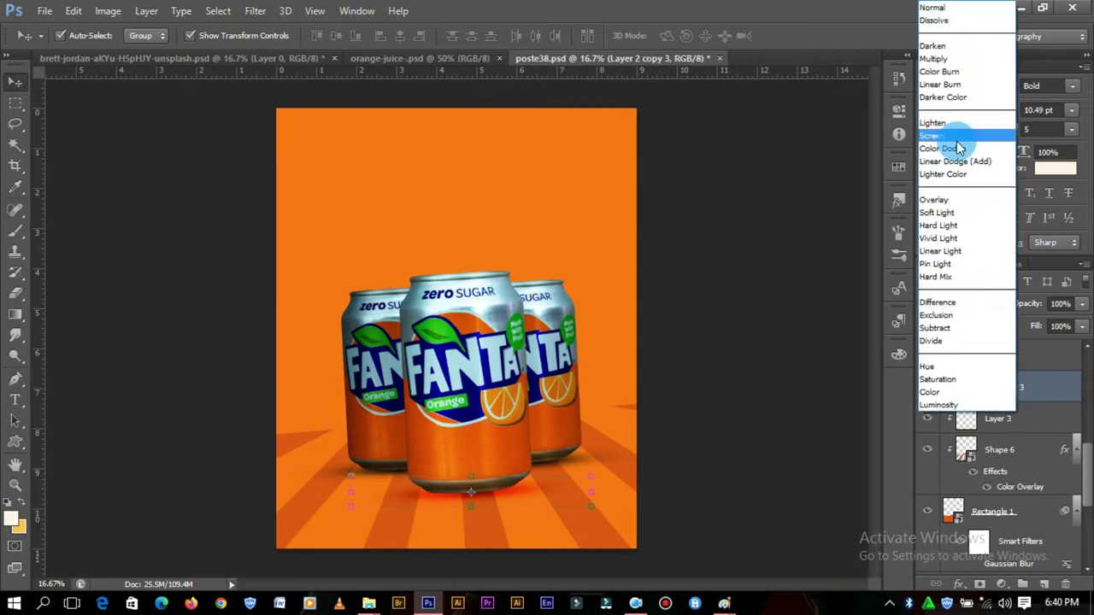
left_click(933, 8)
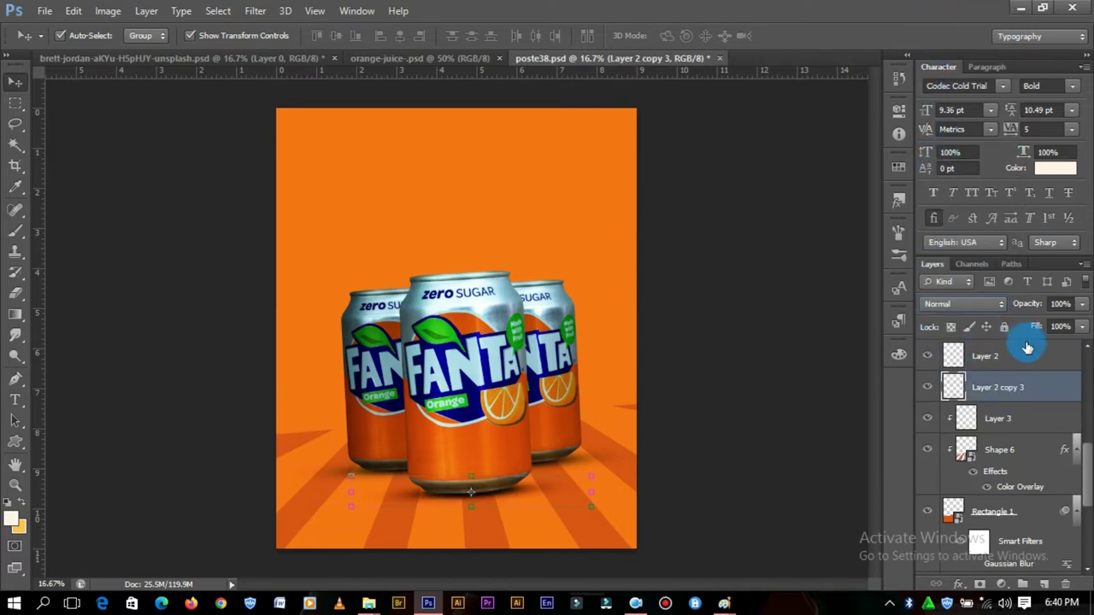
left_click(1082, 329)
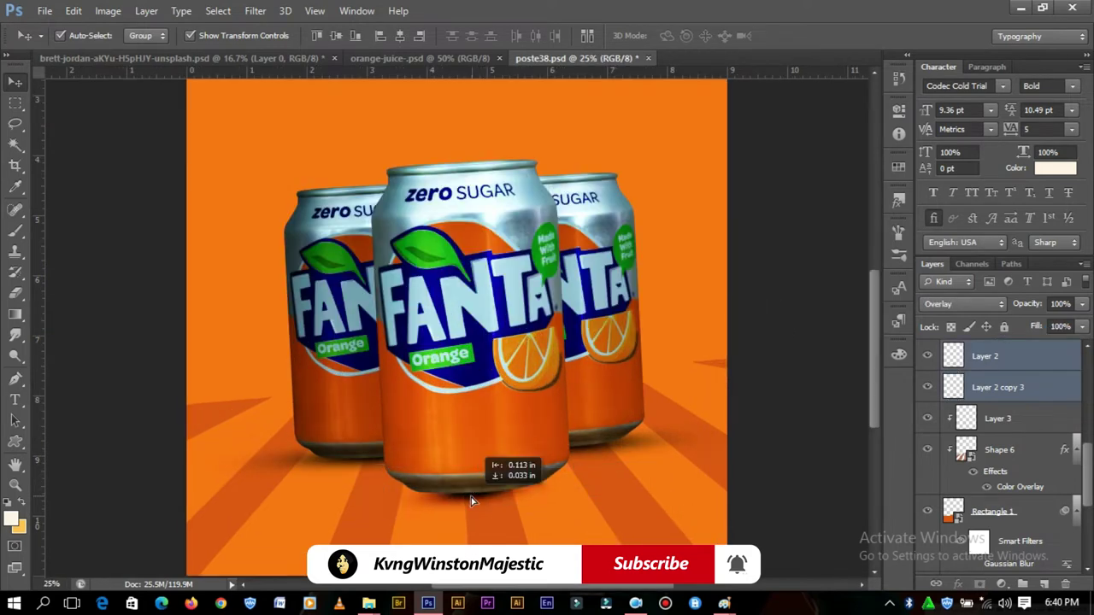
mouse_move(471, 497)
left_mouse_down()
mouse_move(459, 494)
mouse_move(510, 493)
left_mouse_up()
left_click(439, 501)
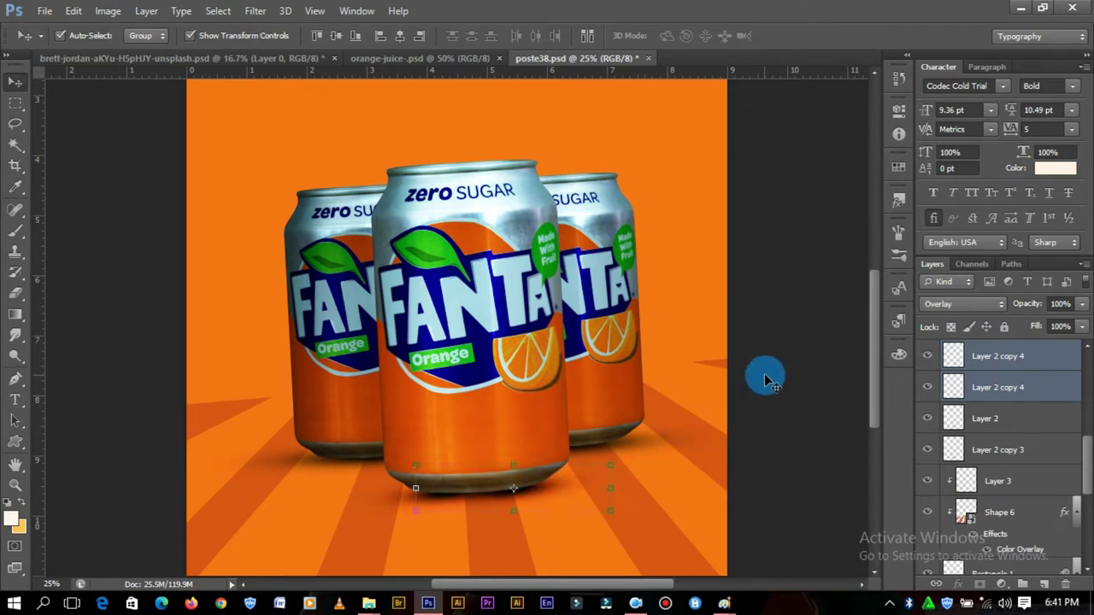
left_click(794, 333)
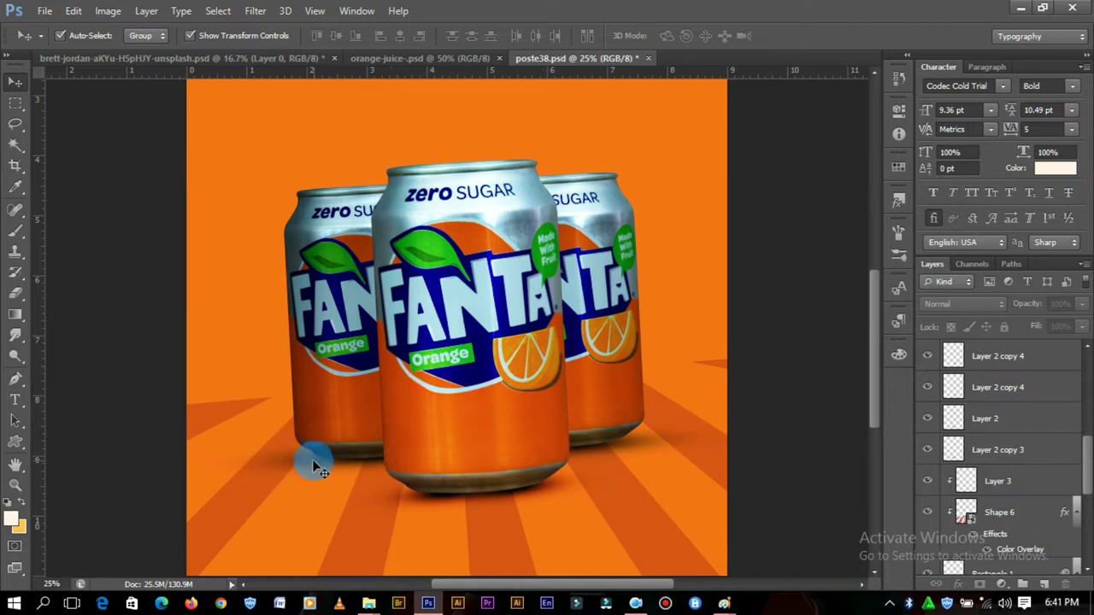
- Delete the stray shadow copy and select the middle can's four shadow layers together
left_click_drag(316, 468, 307, 468)
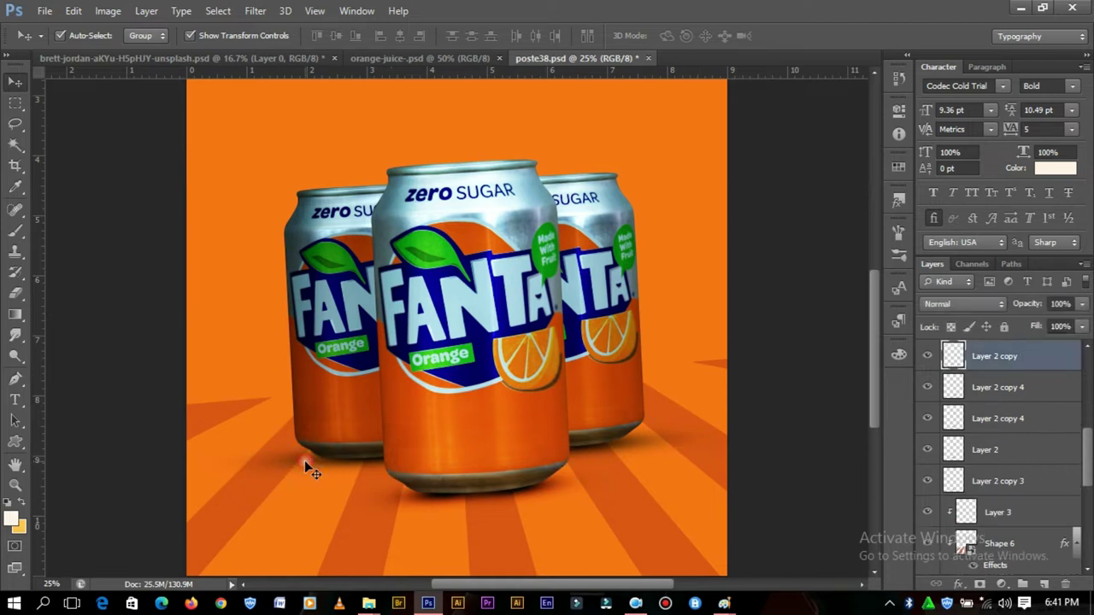
left_click(1065, 586)
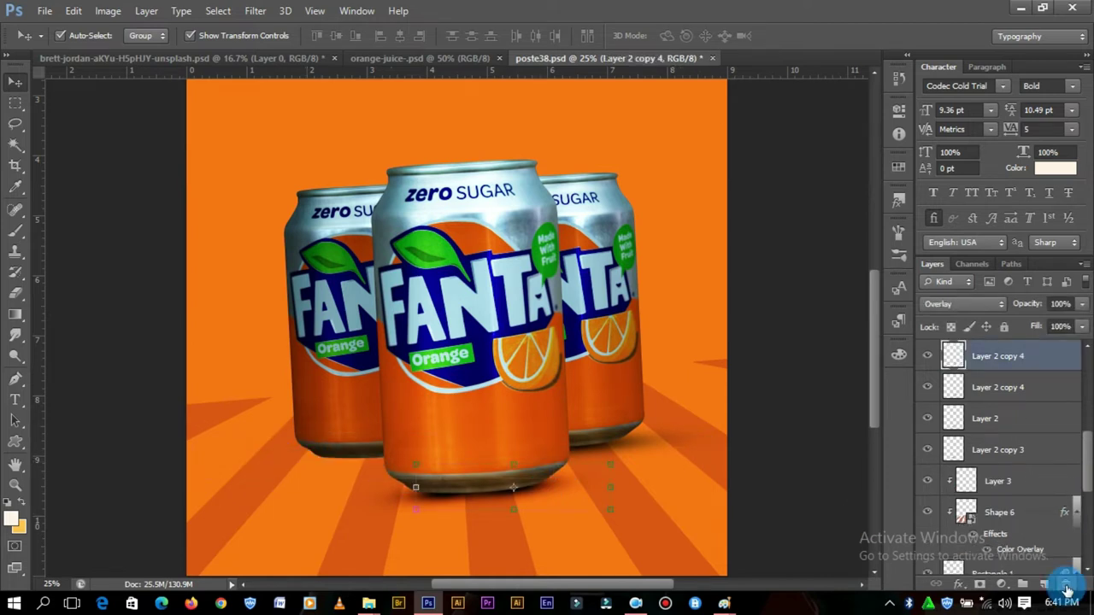
left_click(1009, 459)
left_click(1007, 460)
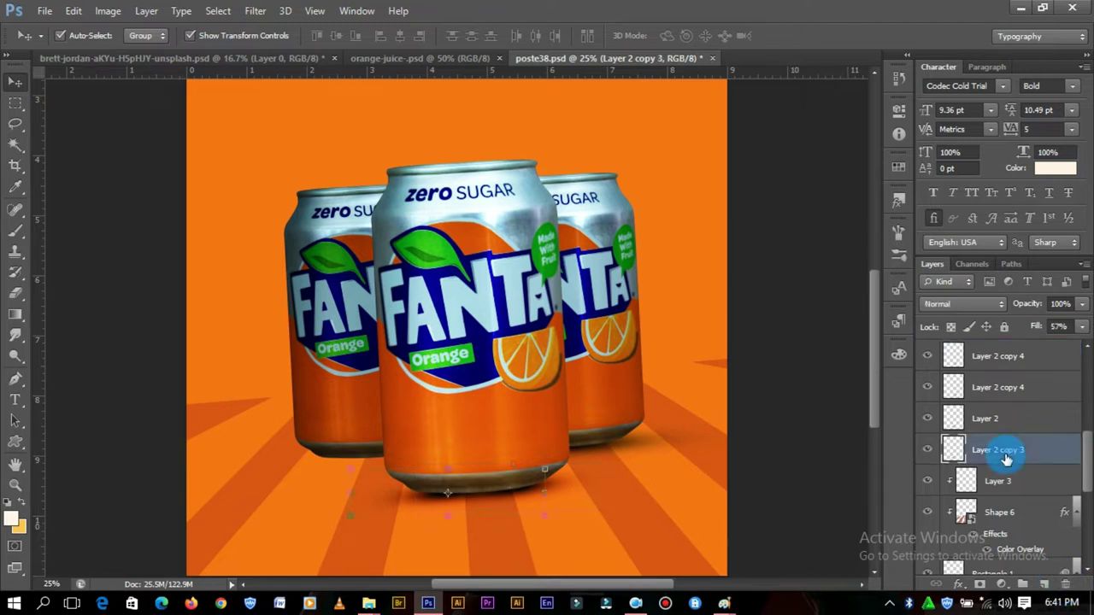
left_click(628, 459)
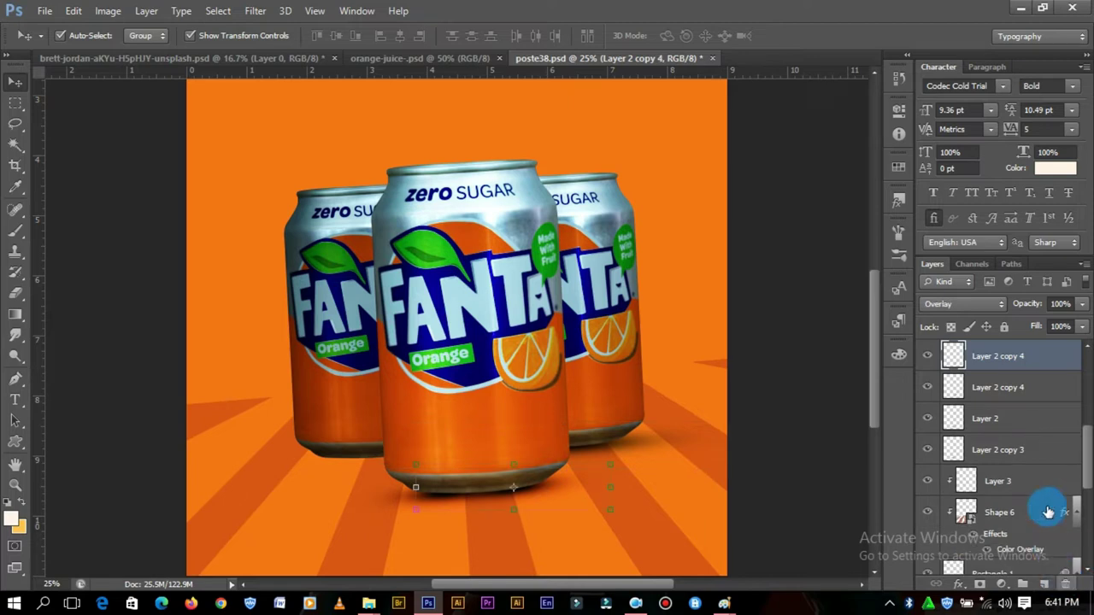
left_click(991, 459)
left_click(991, 450, "shift")
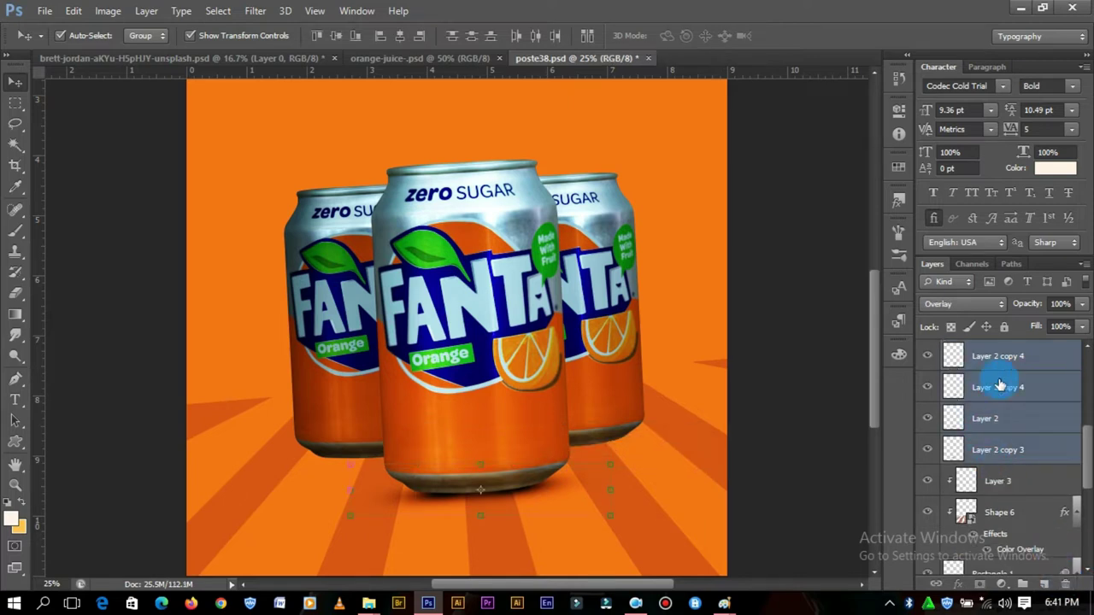
- Duplicate the four shadow layers as Layer 2 copy 5–7 and move them toward the right-hand can
left_click_drag(1090, 464, 1088, 442)
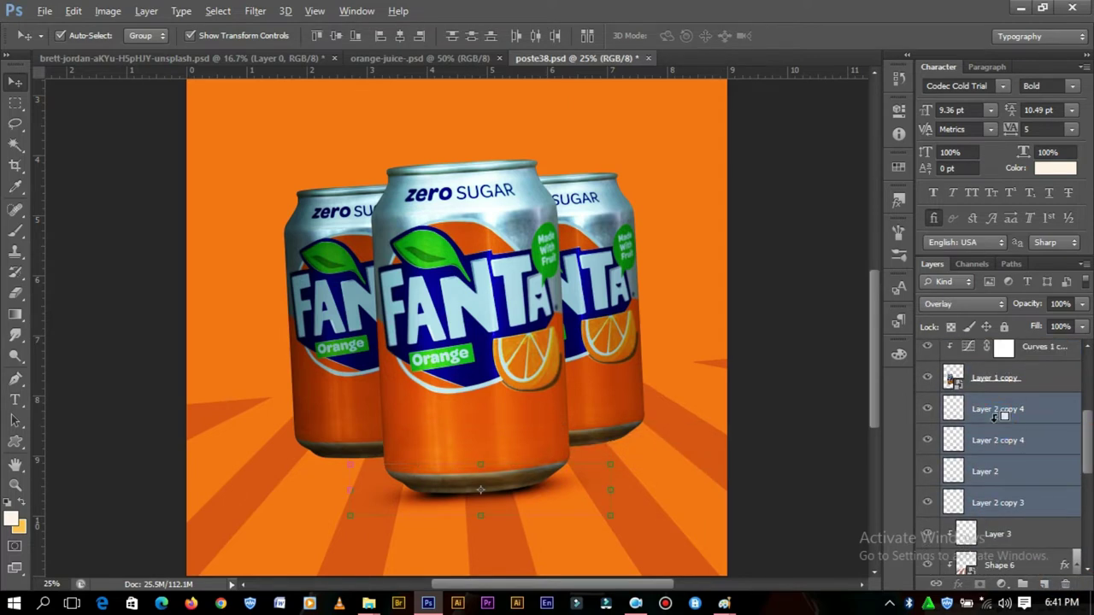
left_click_drag(999, 416, 1000, 412)
left_click(552, 484)
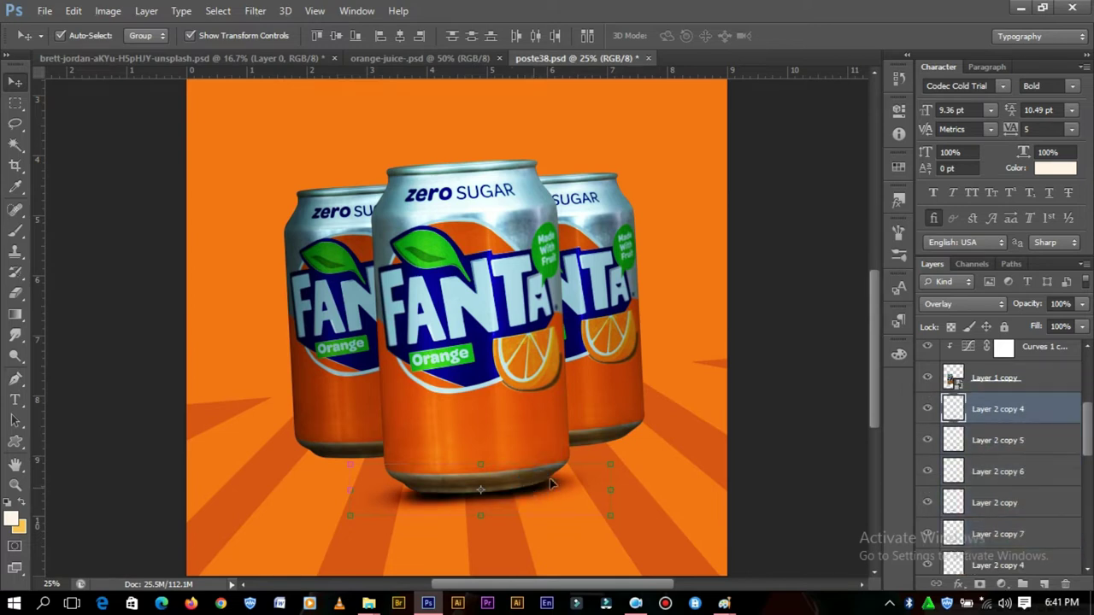
key("ctrl+z")
left_click(991, 506)
left_click(992, 506, "shift")
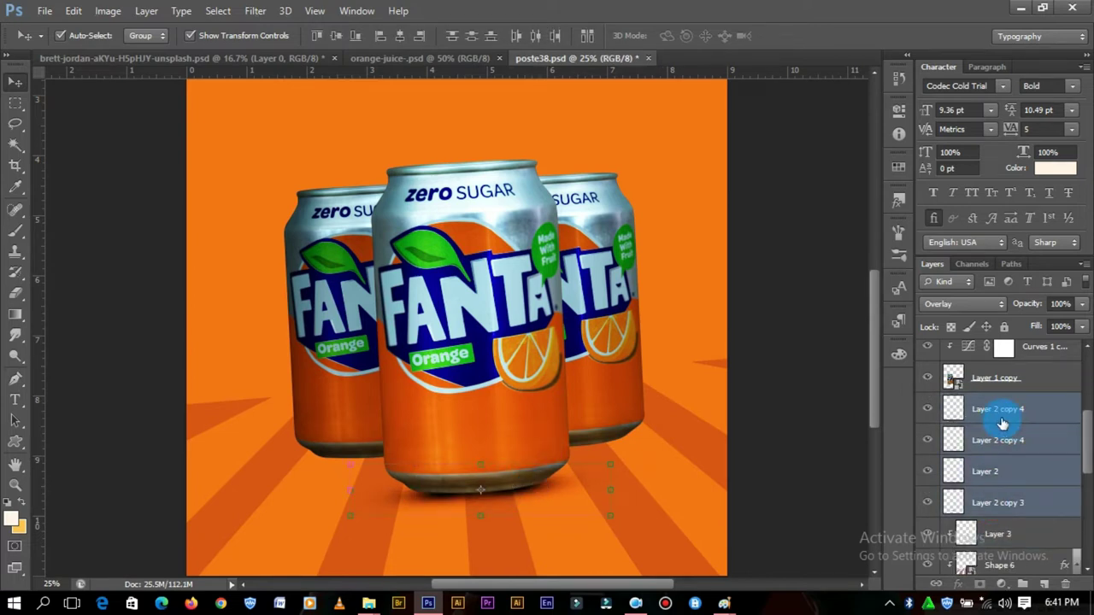
left_click_drag(1001, 424, 1001, 393)
left_click(524, 509)
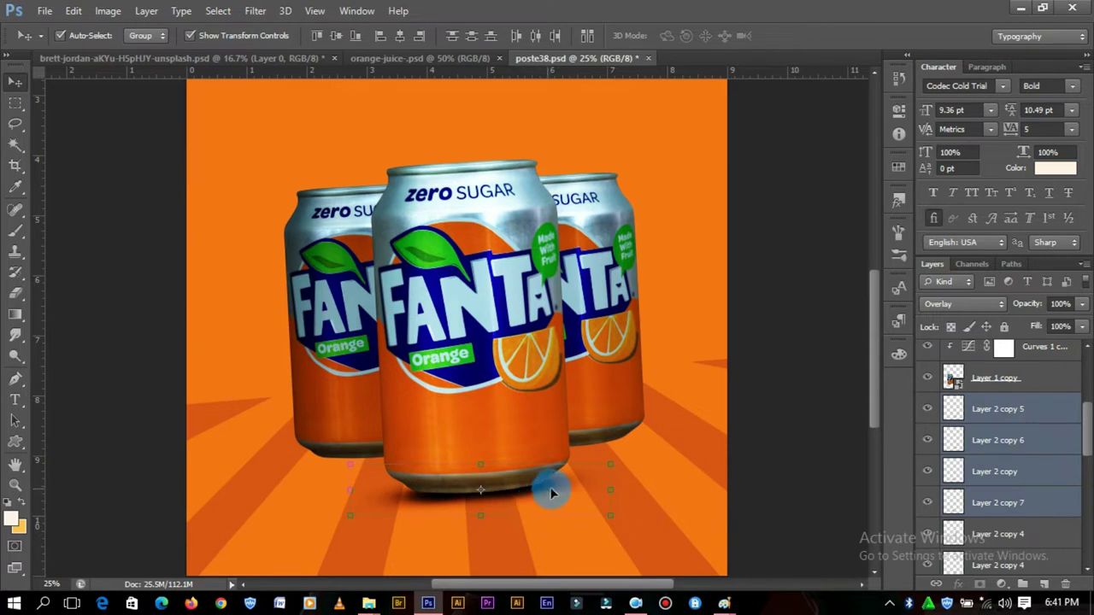
mouse_move(562, 491)
left_mouse_down()
mouse_move(618, 446)
mouse_move(623, 454)
left_mouse_up()
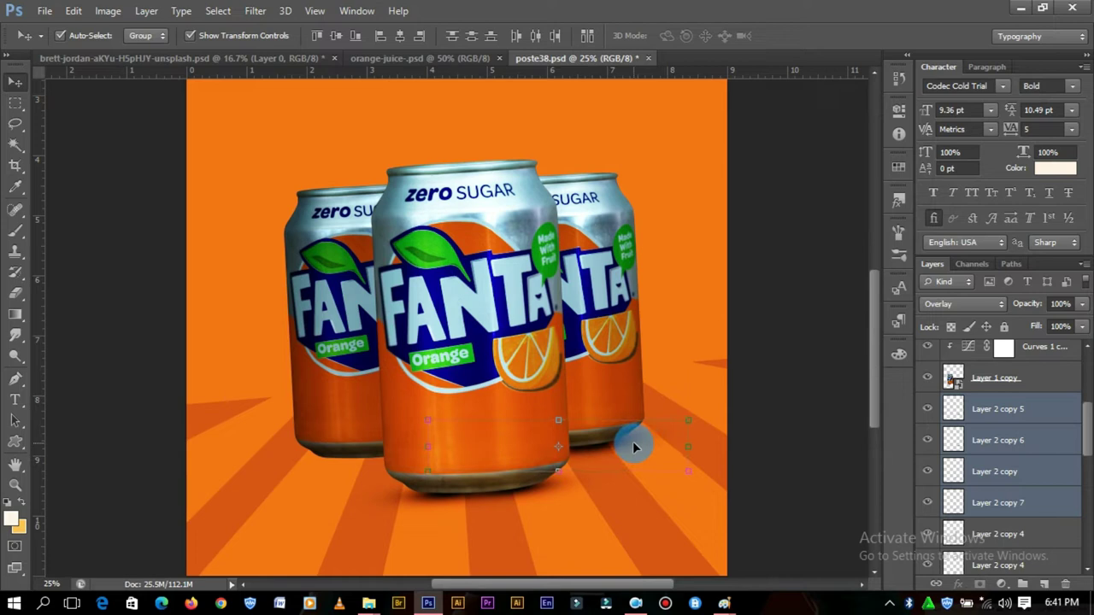
- Put a shadow copy under the left can and steepen the can's Curves to brighten it
left_click_drag(597, 451, 410, 460)
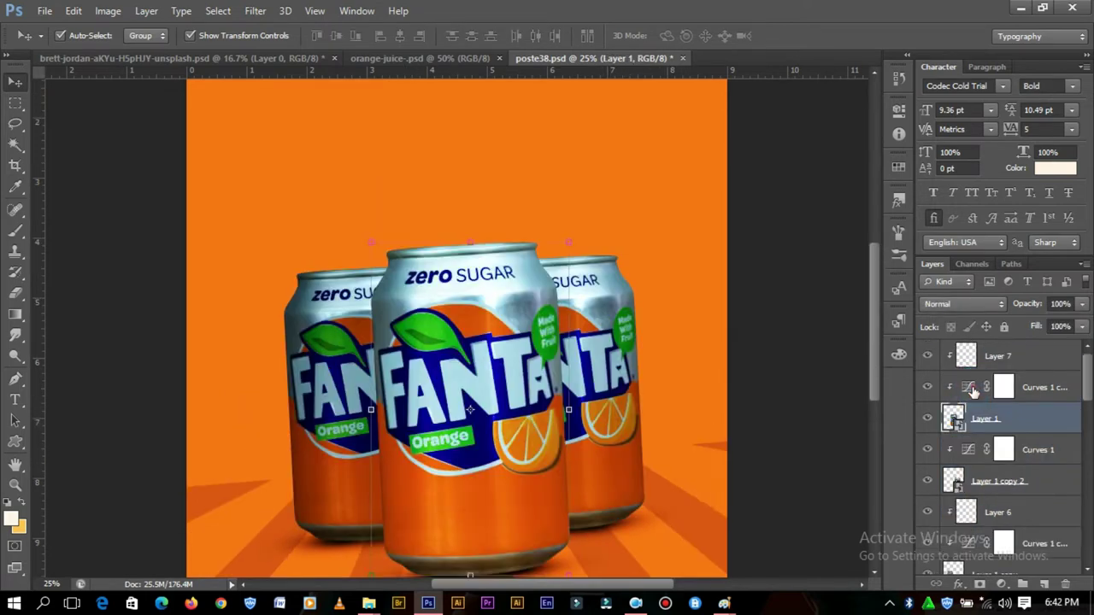
double_click(973, 390)
left_click_drag(807, 205, 816, 198)
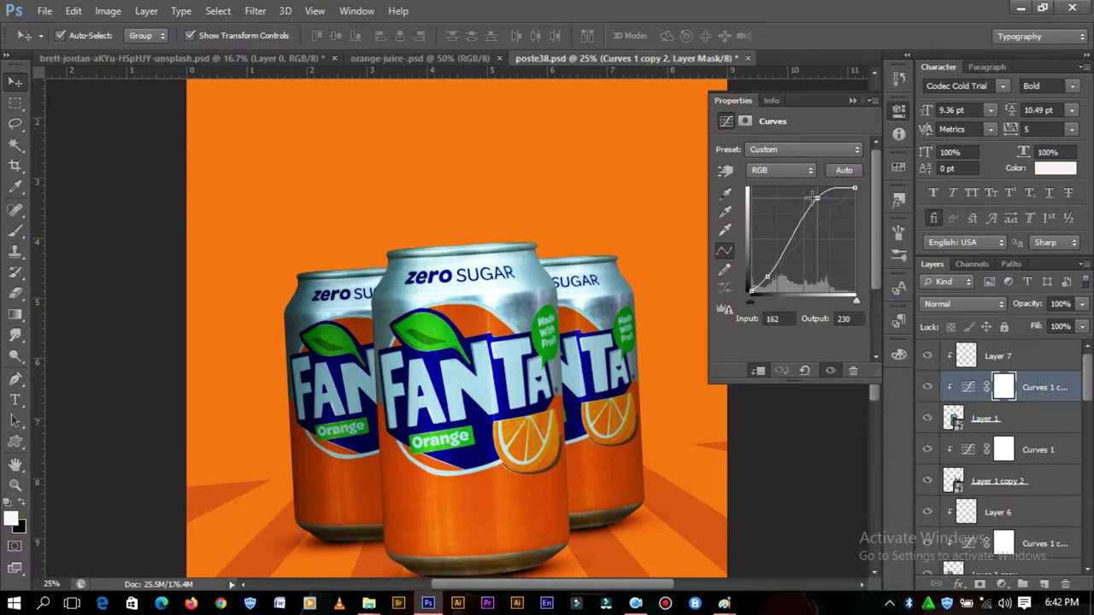
left_click(852, 103)
- Bring the orange slice in from orange-juice, unclip it, and place it at the front can's lower left
left_click(453, 58)
mouse_move(435, 393)
left_mouse_down()
mouse_move(647, 62)
mouse_move(543, 296)
left_mouse_up()
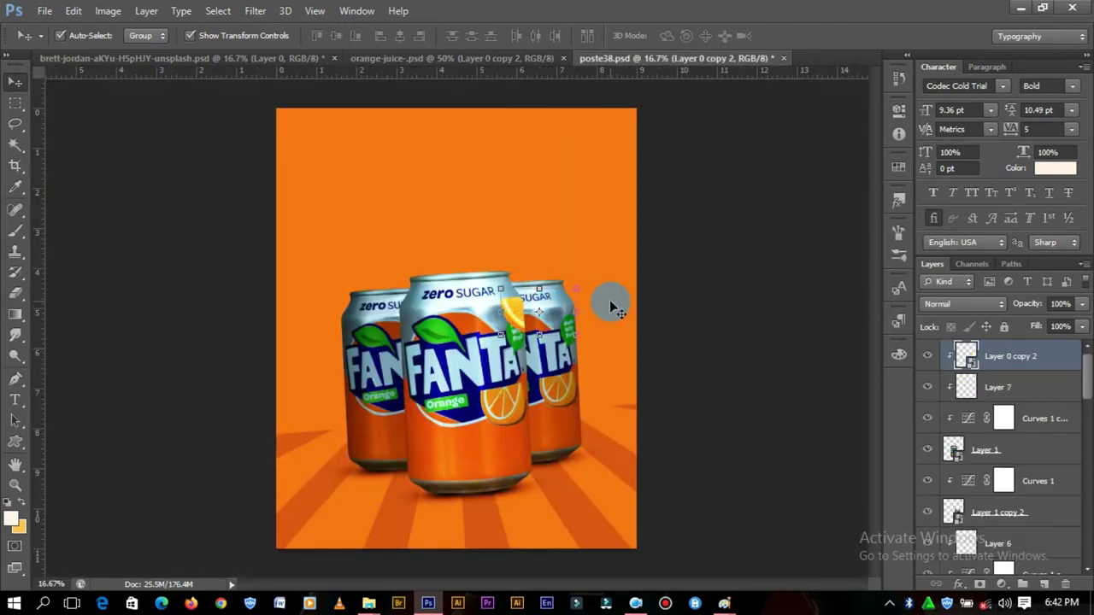
right_click(1021, 355)
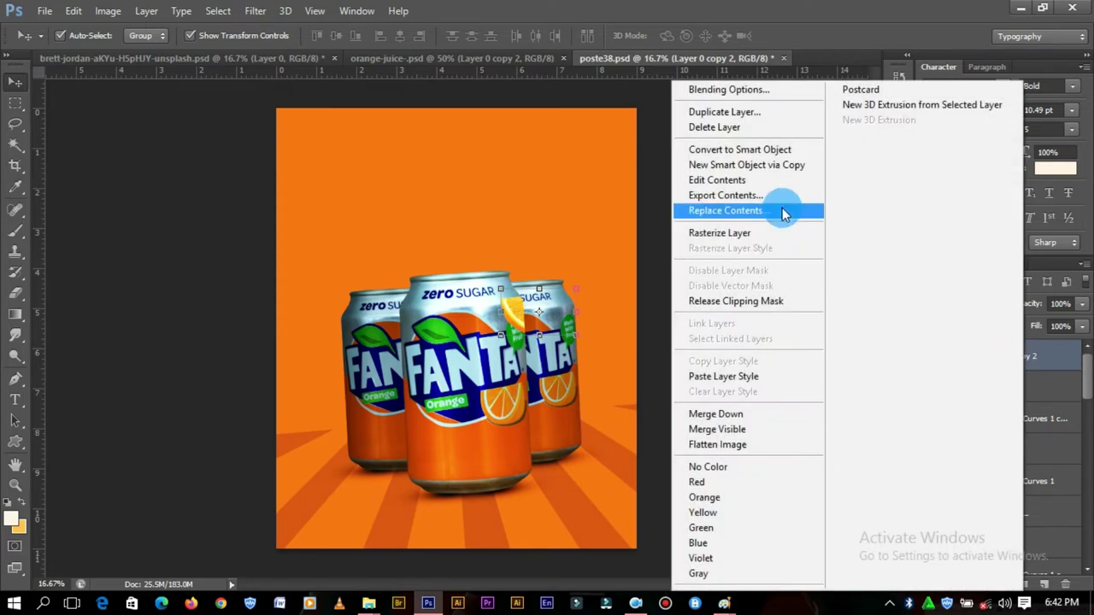
left_click(764, 300)
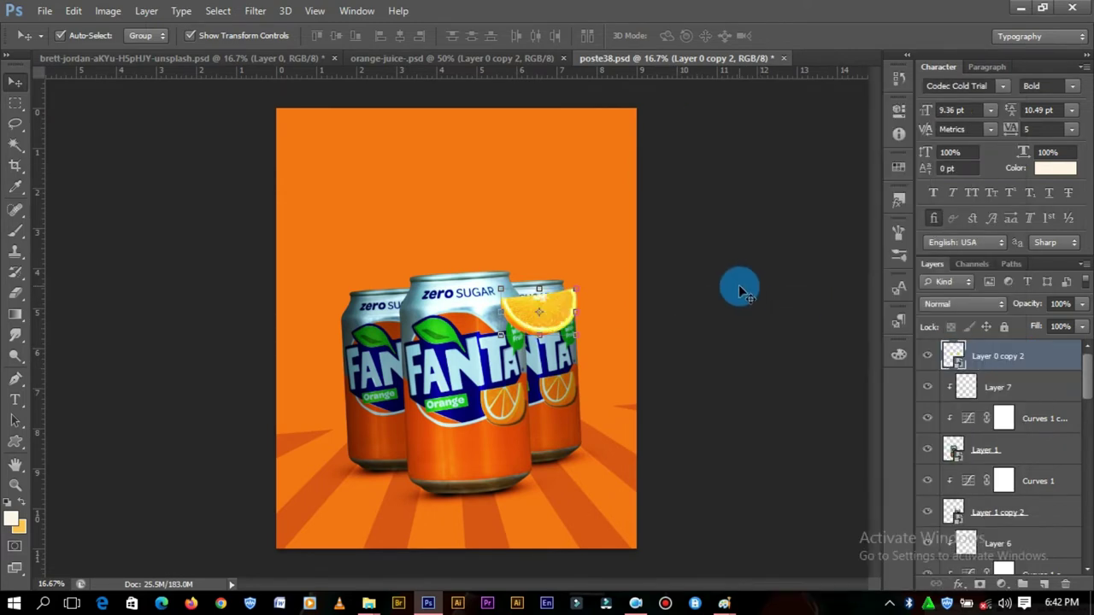
left_click_drag(543, 318, 382, 481)
left_click(723, 364)
- Enlarge the orange slice to about 37.58% with Free Transform
key("ctrl+plus")
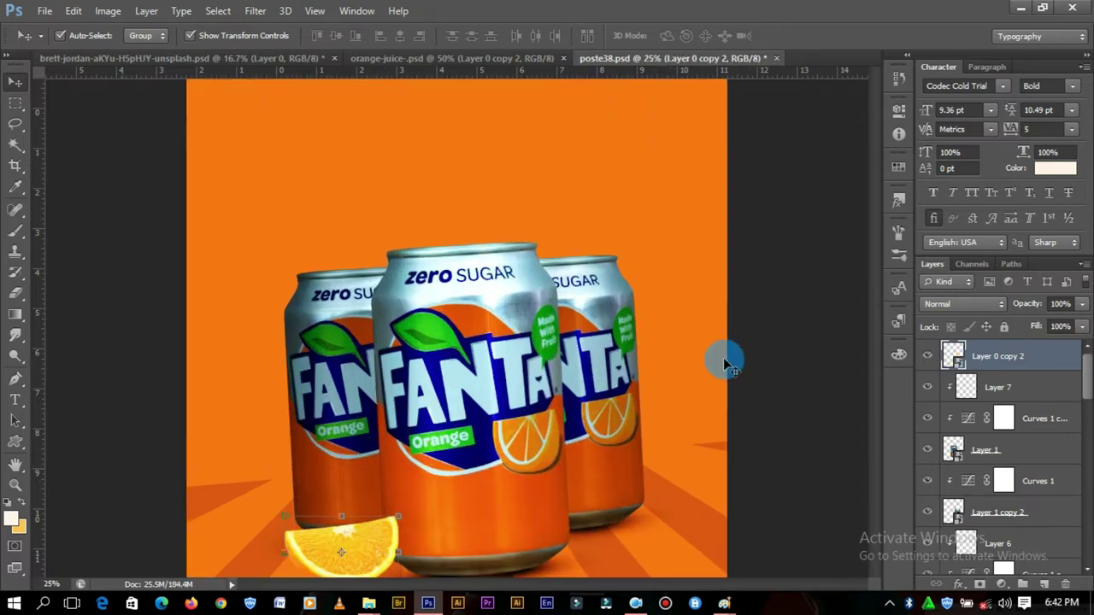
scroll(874, 346, "down", 1)
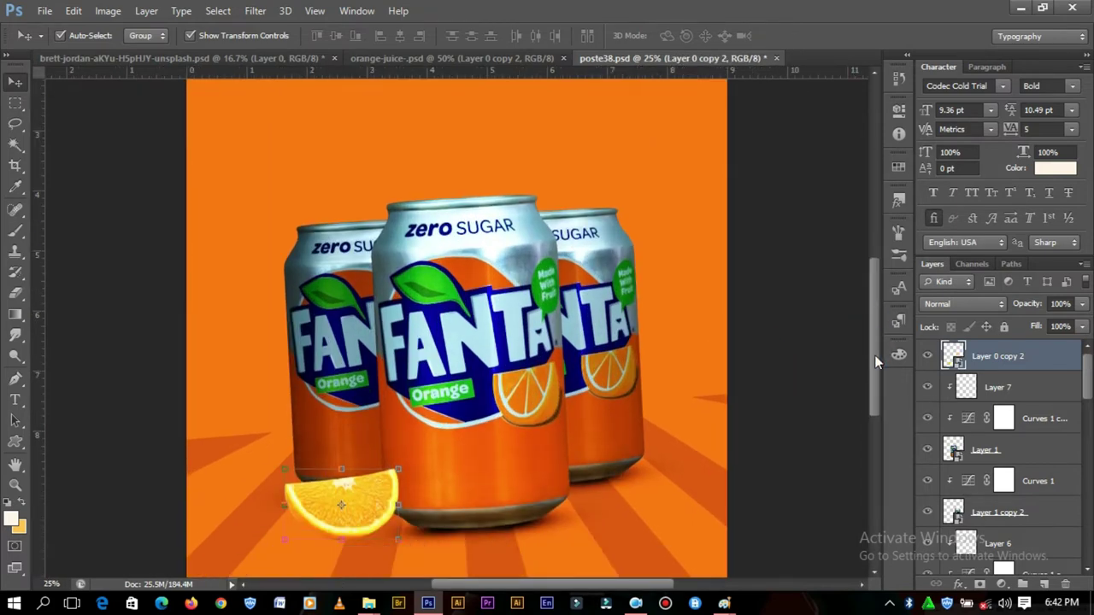
scroll(875, 355, "down", 1)
scroll(869, 366, "up", 1)
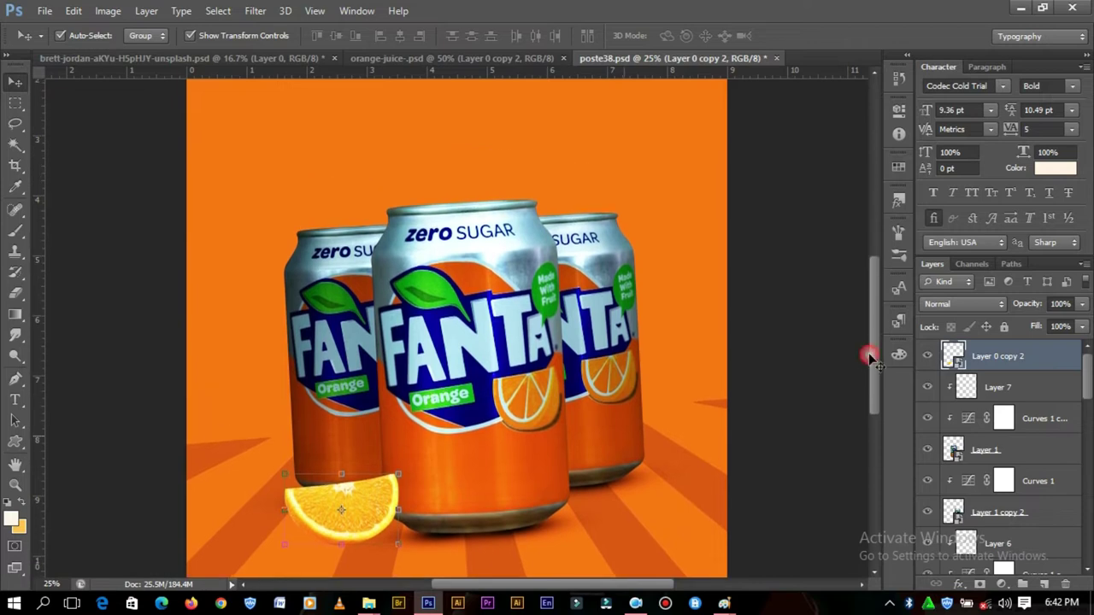
key("ctrl+t")
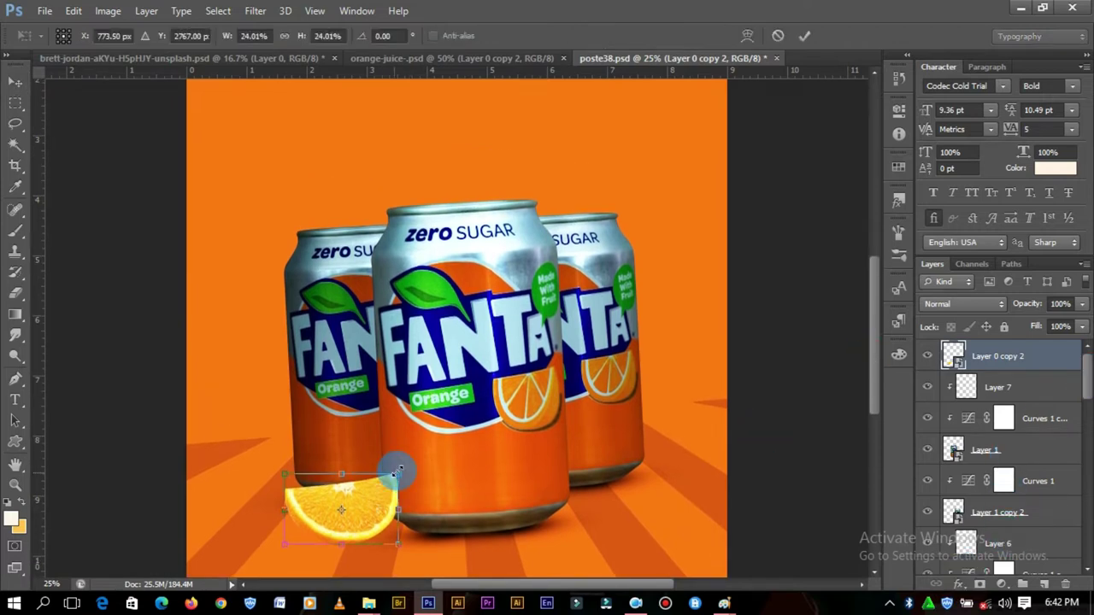
left_click_drag(398, 473, 428, 445)
left_click(804, 36)
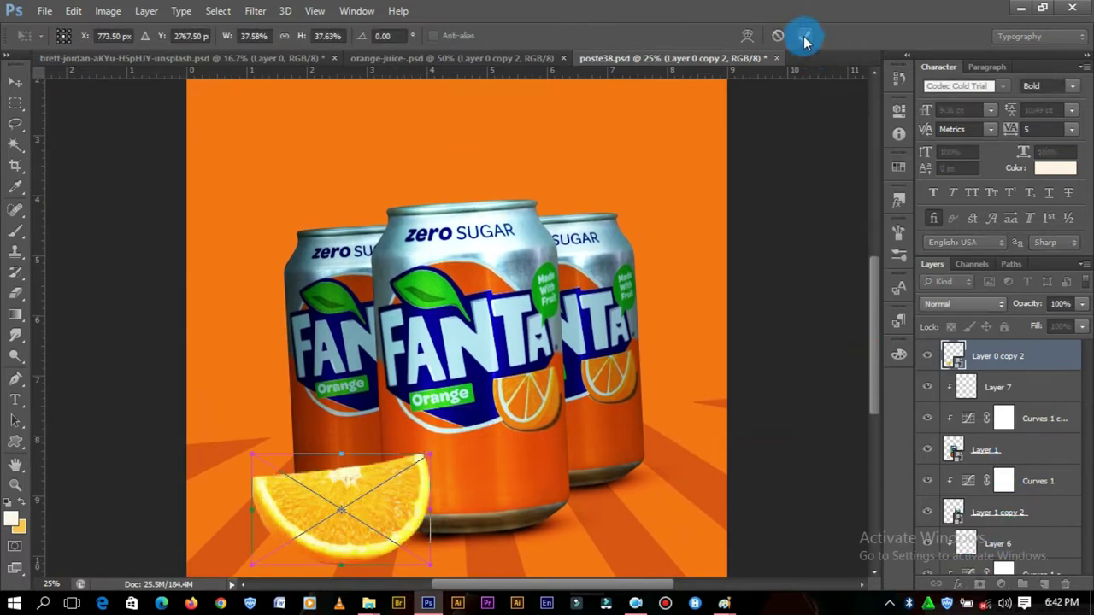
- Add a Curves adjustment clipped to the orange slice with an S-shaped contrast curve
left_click(1002, 585)
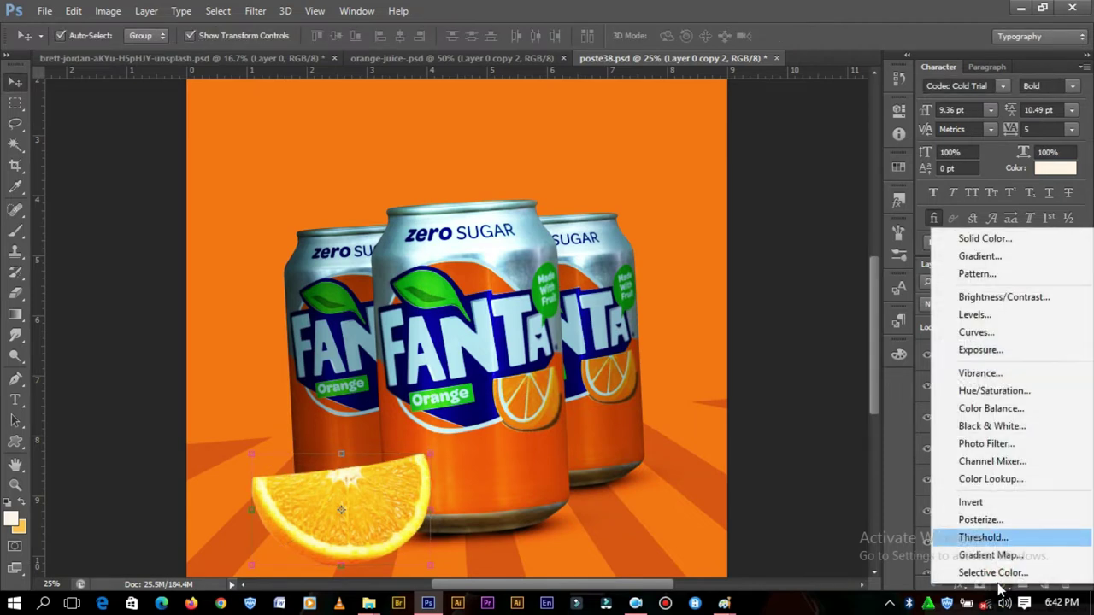
left_click(996, 333)
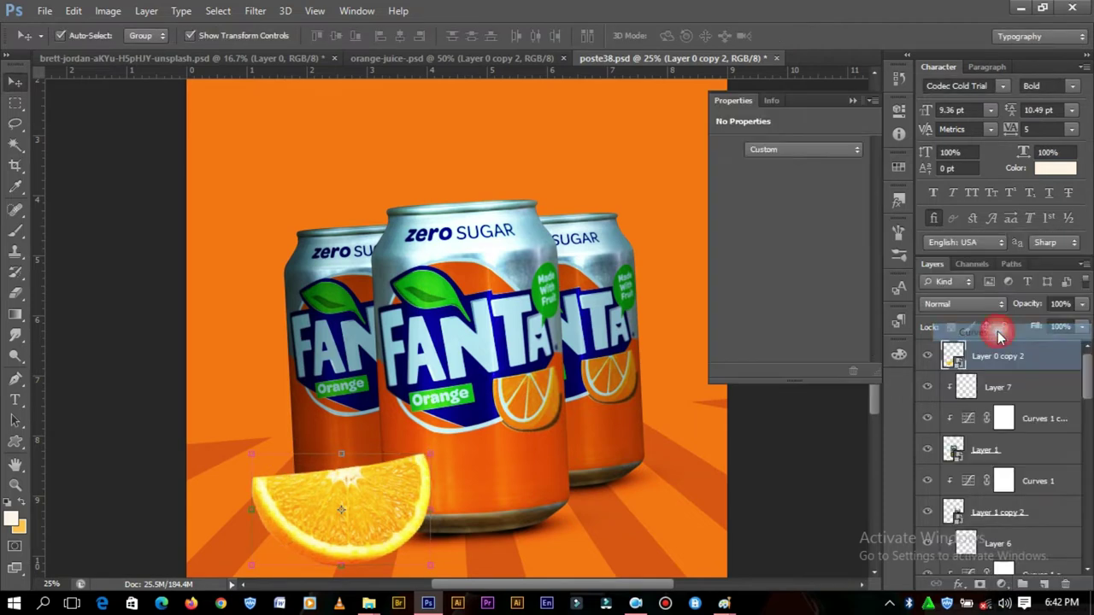
right_click(1034, 359)
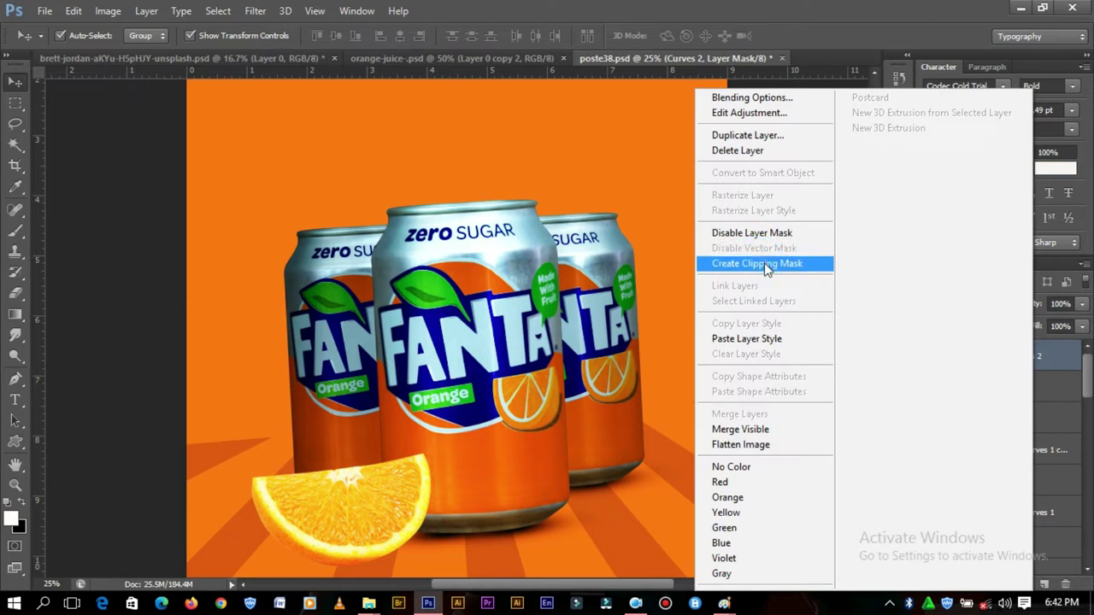
left_click(758, 263)
left_click_drag(761, 286, 772, 281)
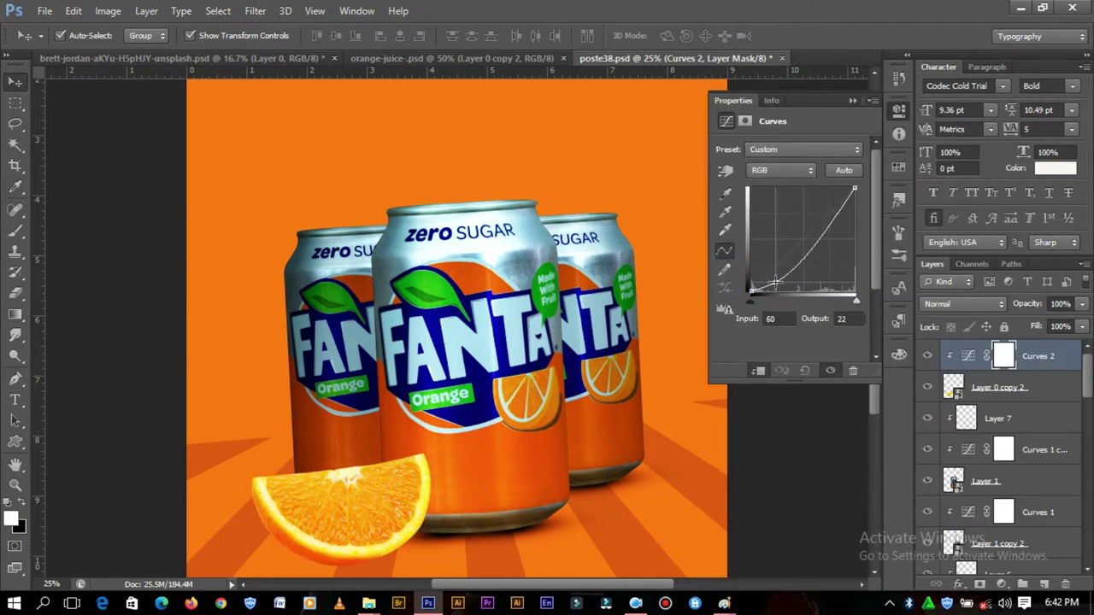
left_click(820, 225)
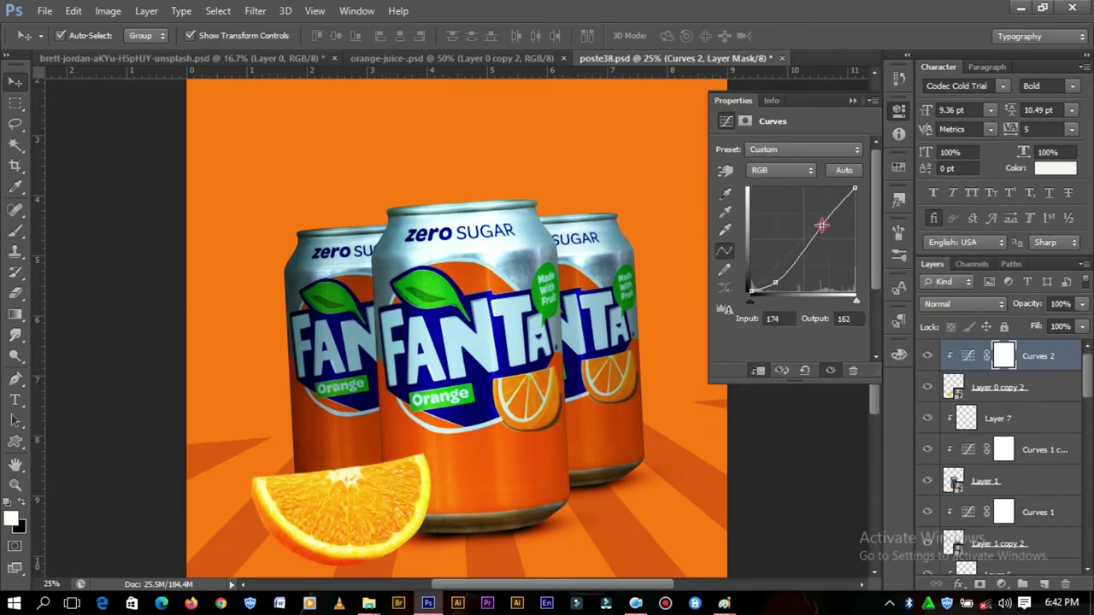
left_click_drag(825, 226, 826, 225)
left_click_drag(776, 282, 778, 288)
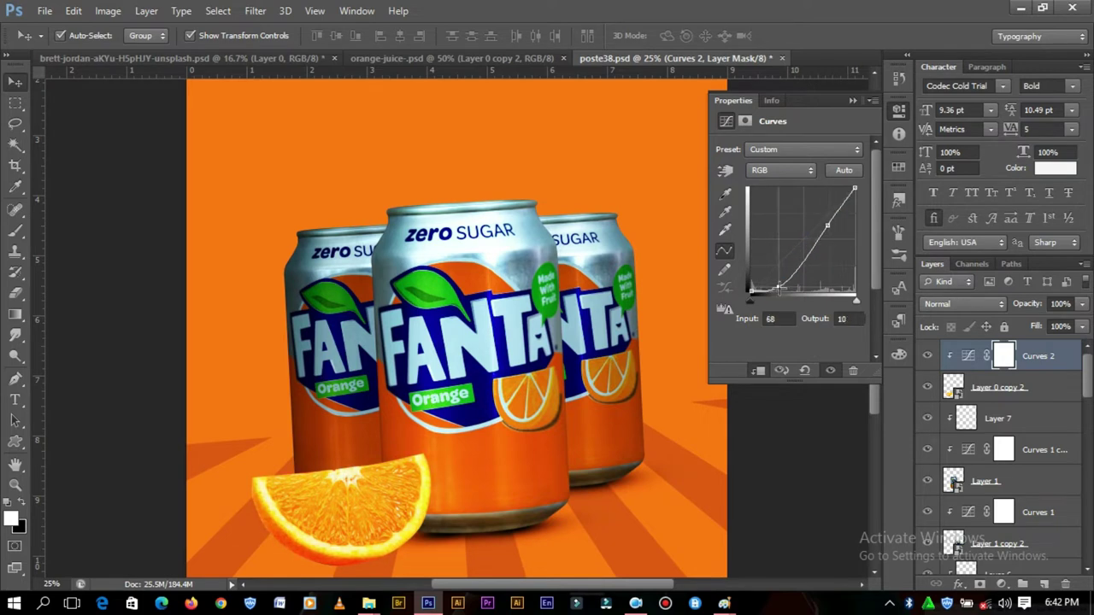
- Merge the orange slice and its curve into a single Curves 2 smart object
left_click(852, 100)
right_click(1008, 389)
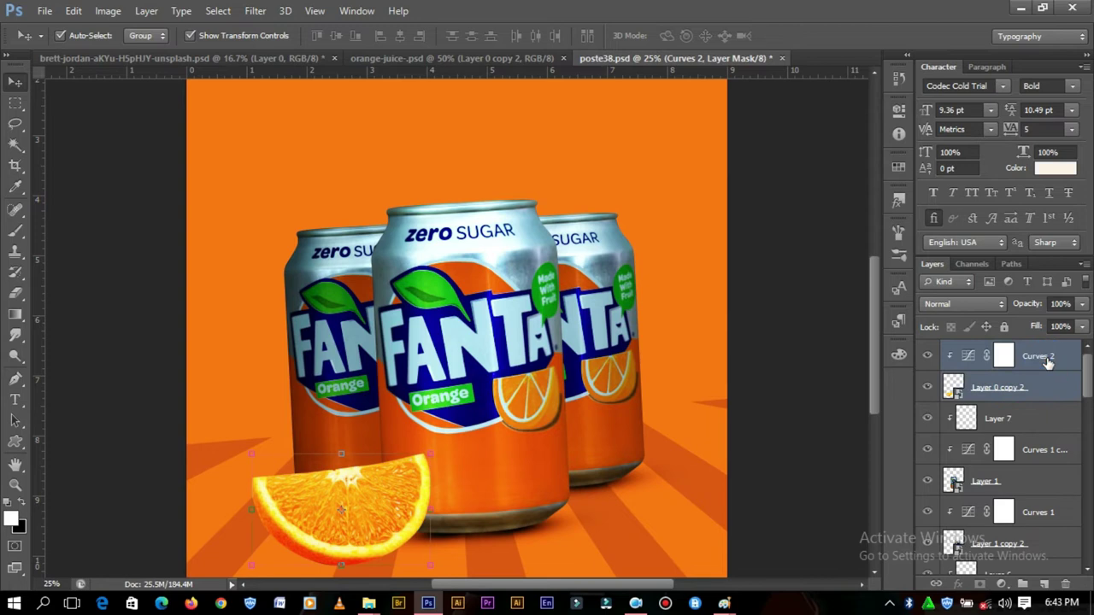
left_click(782, 173)
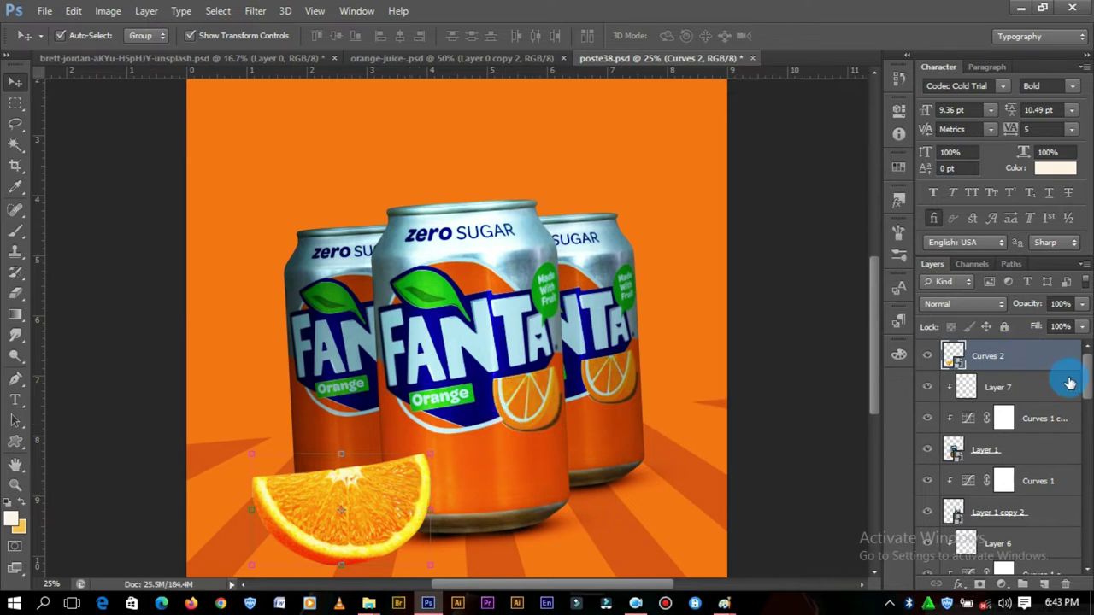
- Scale the Curves 2 orange slice to about 131% and set it at the poster's bottom centre
right_click(1002, 365)
left_click(745, 150)
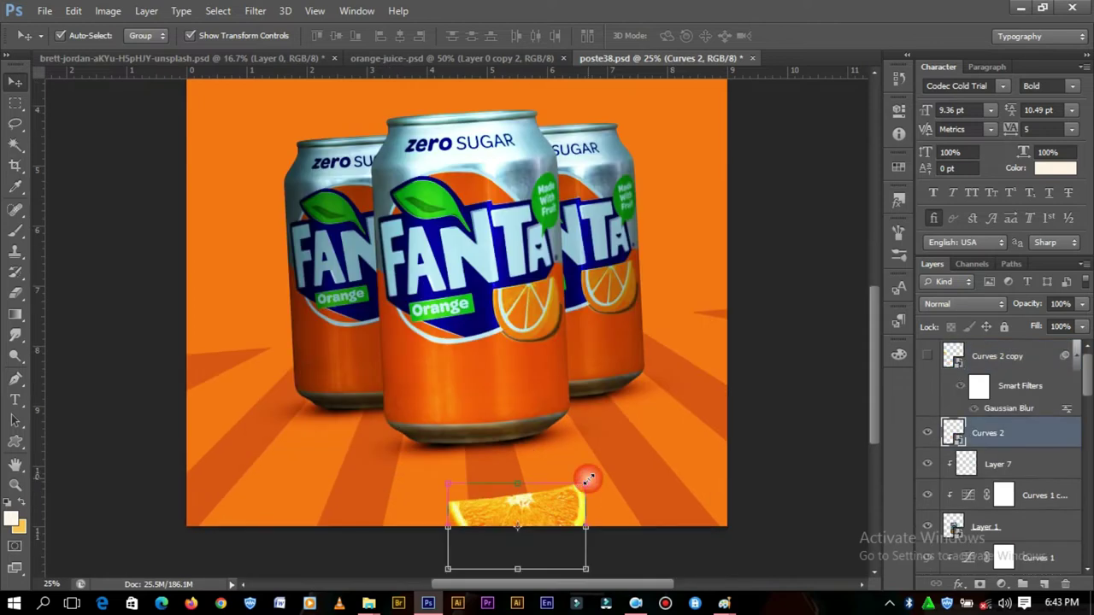
key("ctrl+t")
mouse_move(590, 505)
left_mouse_down()
mouse_move(641, 446)
mouse_move(634, 453)
left_mouse_up()
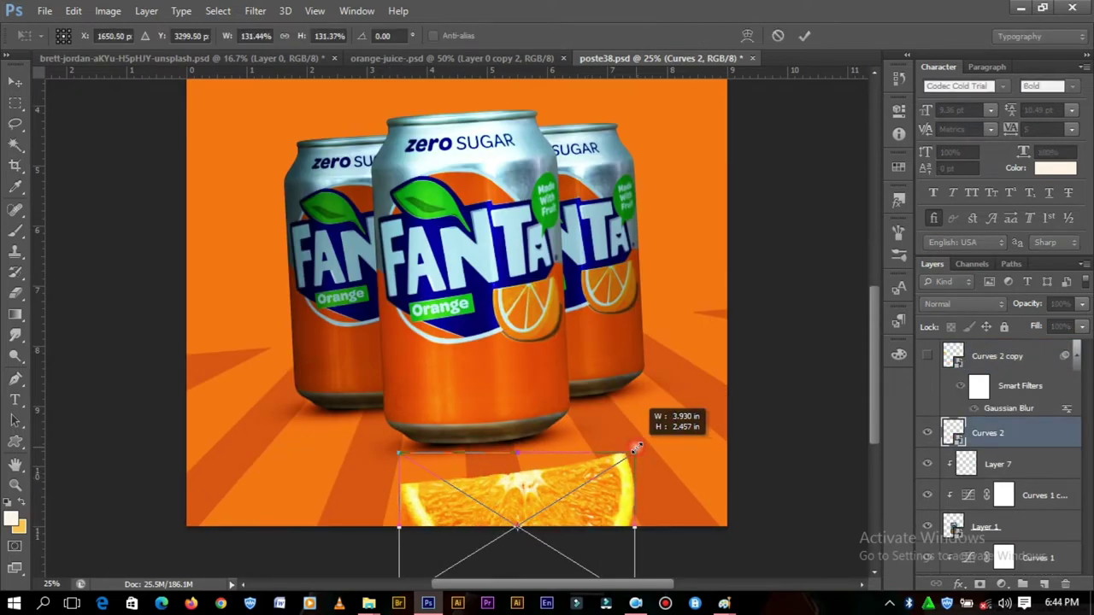
left_click(804, 36)
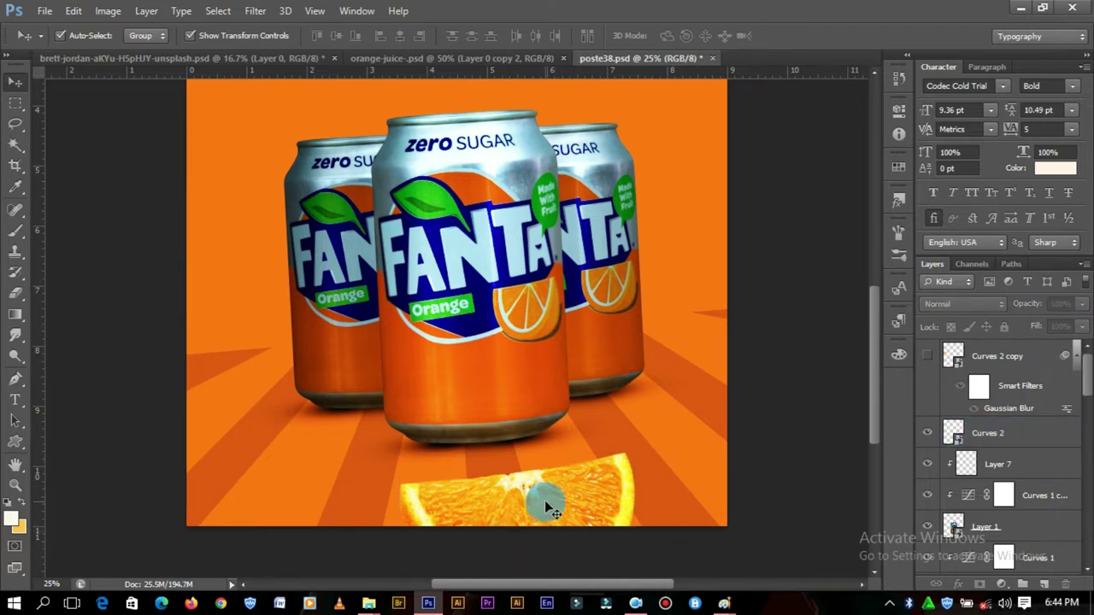
left_click_drag(551, 503, 578, 489)
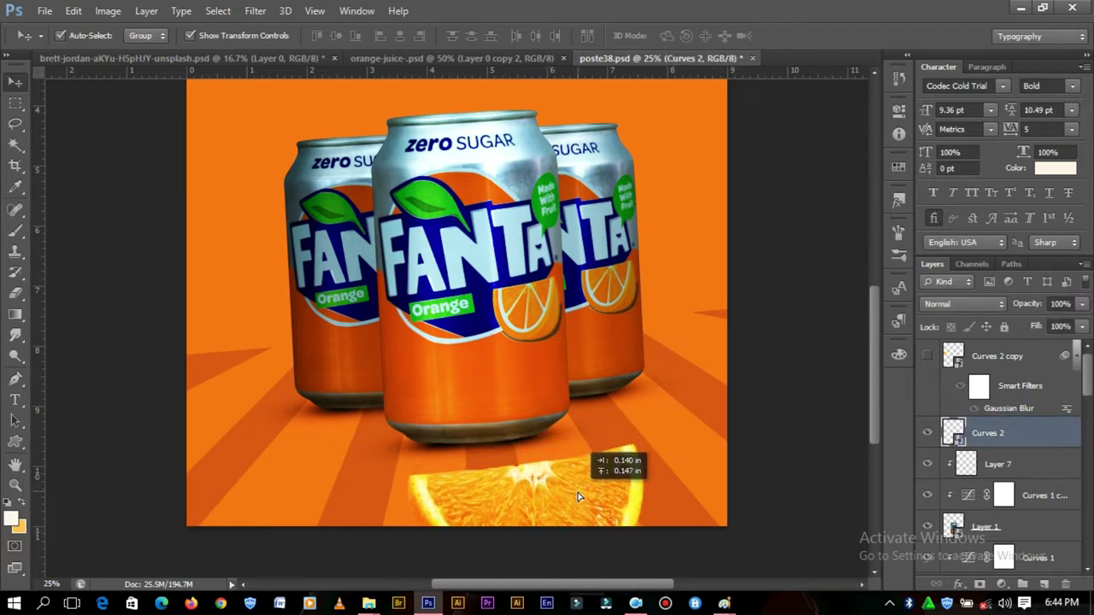
left_click_drag(578, 490, 578, 483)
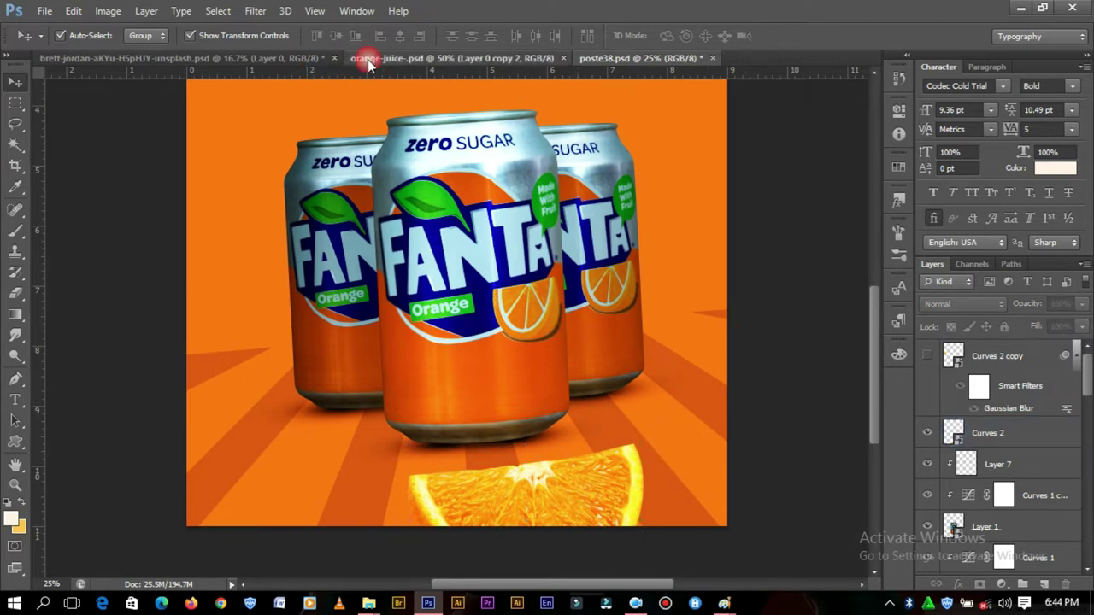
- In orange-juice.psd, clip a contrast Curves adjustment to the leaf, darkening shadows and lifting highlights
left_click(367, 59)
left_click(481, 288)
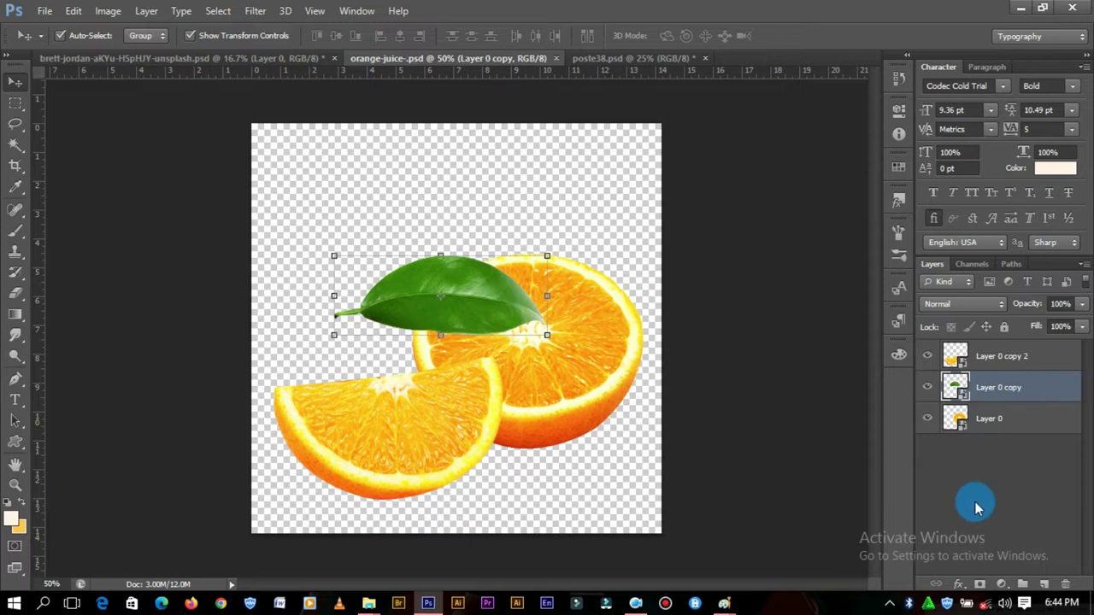
left_click(1002, 584)
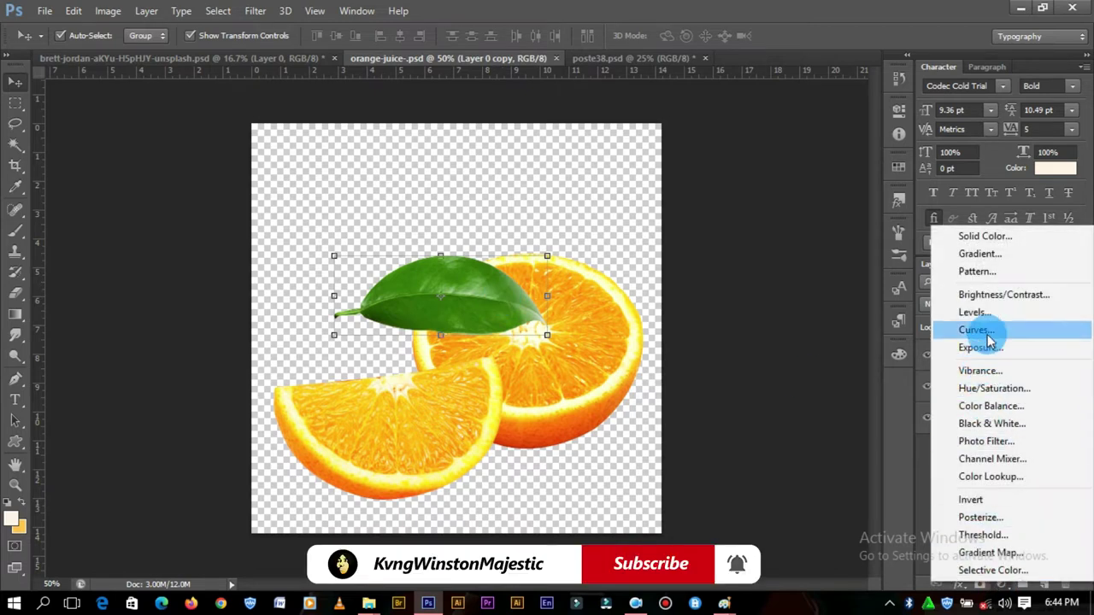
left_click(975, 330)
right_click(1014, 384)
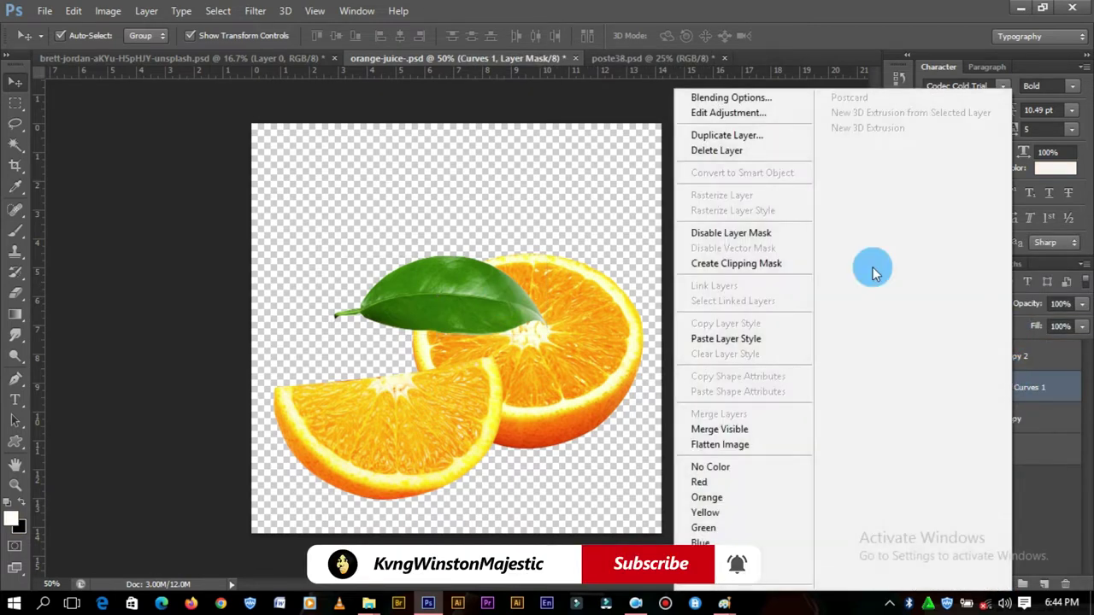
left_click(764, 264)
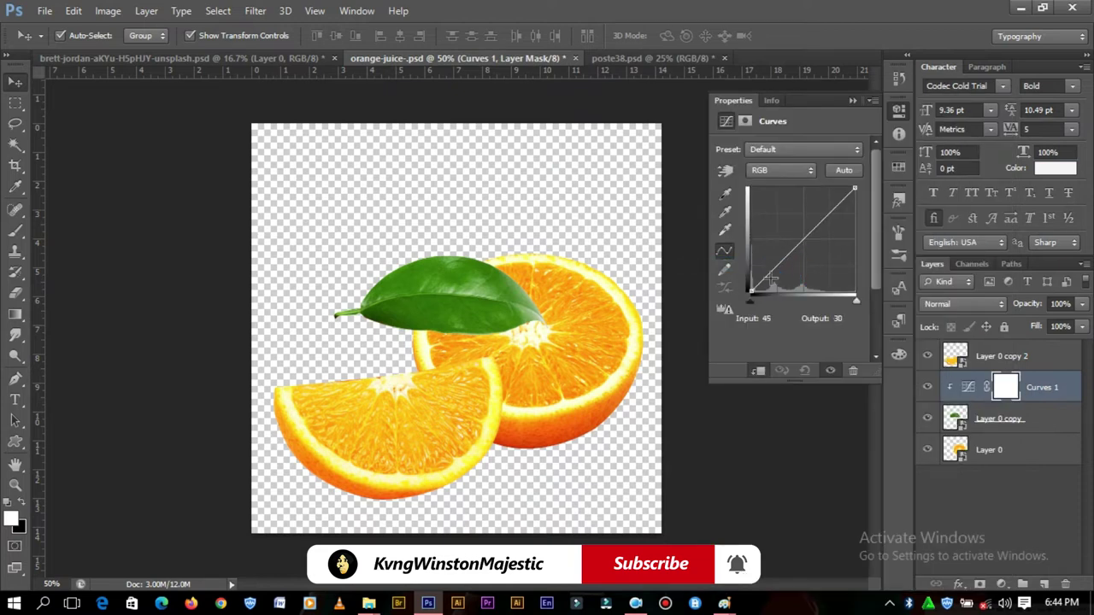
left_click_drag(770, 278, 775, 279)
left_click_drag(835, 208, 830, 207)
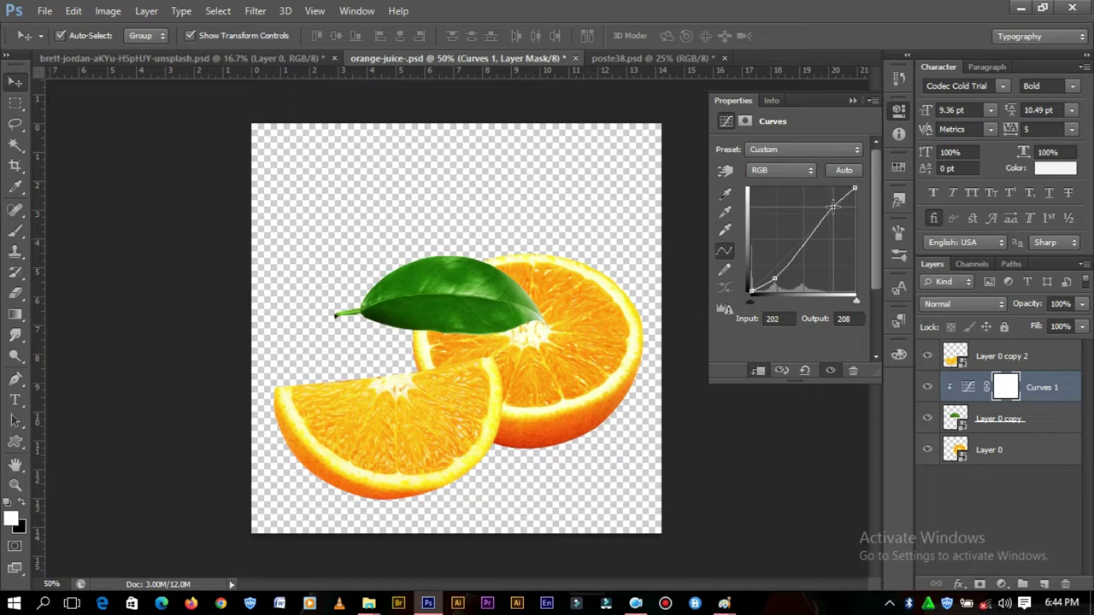
- Merge the leaf and Curves 1 into one smart object and drag it toward the poster tab
left_click(850, 102)
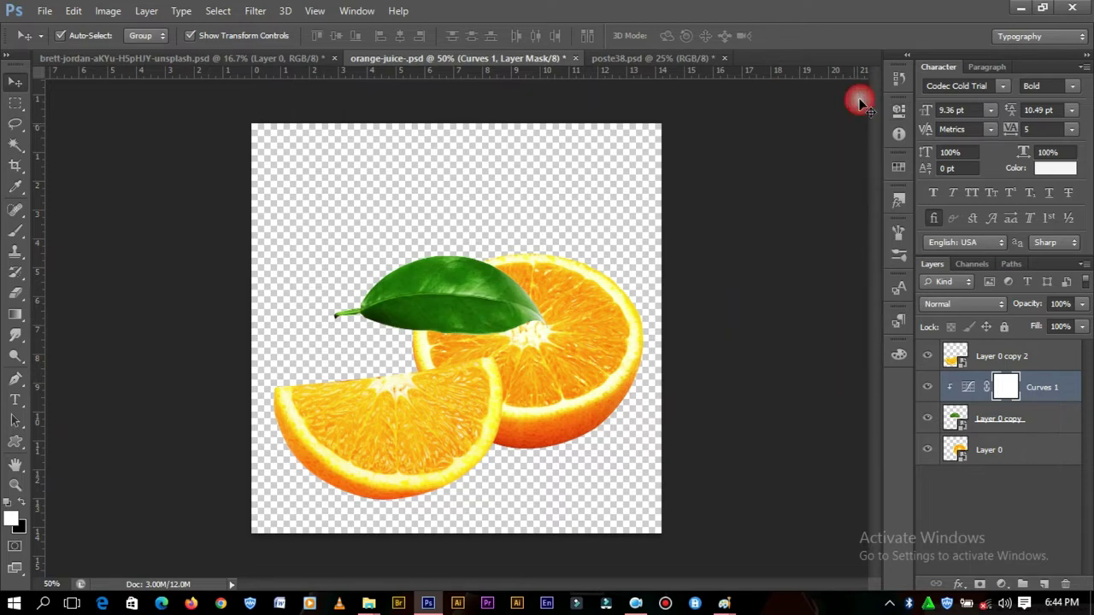
left_click(1009, 427, "shift")
right_click(1038, 389)
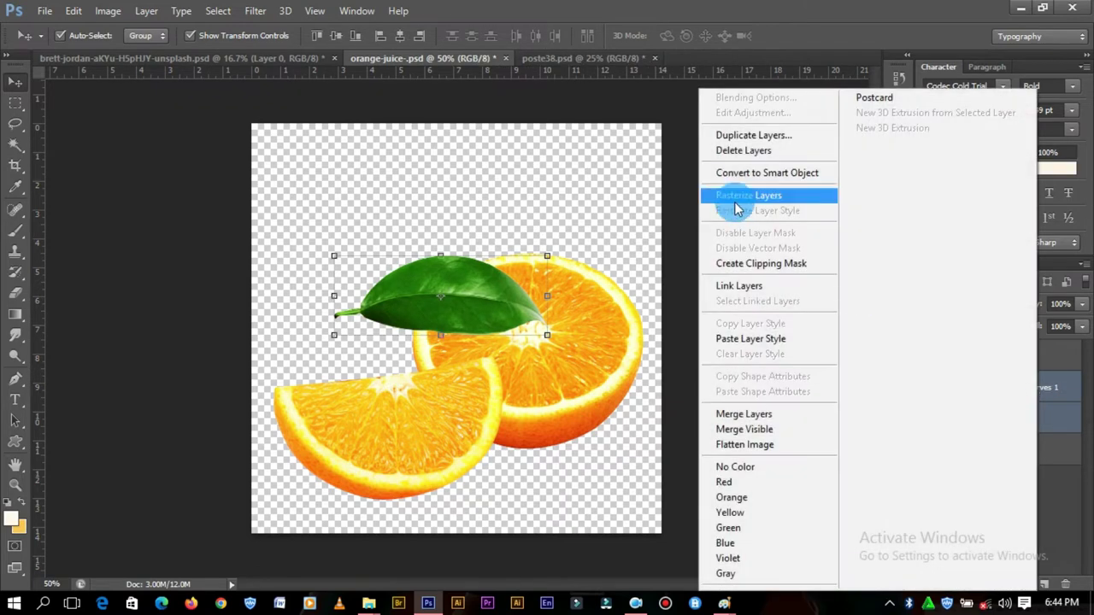
left_click(752, 174)
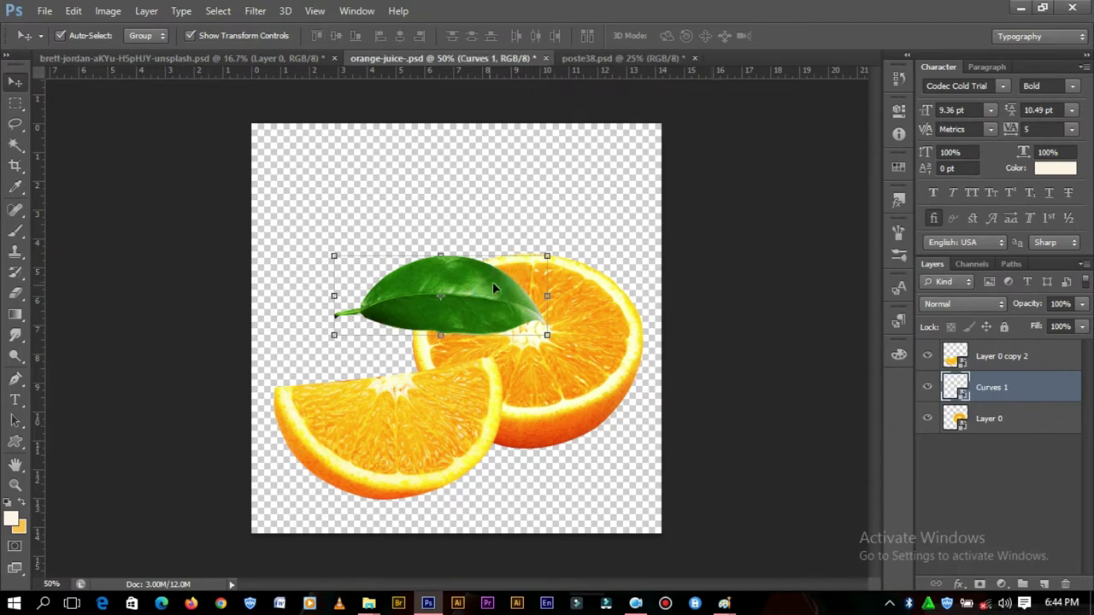
left_click_drag(499, 282, 619, 47)
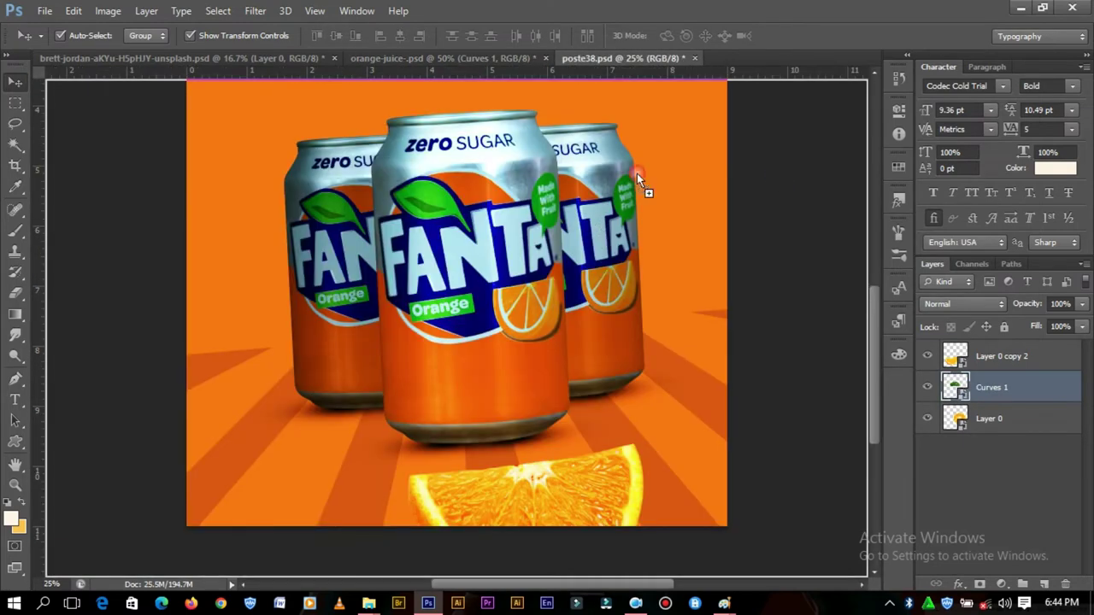
- Drop the leaf into the poster as a smart object and enlarge it beside the right can
left_click_drag(622, 57, 636, 173)
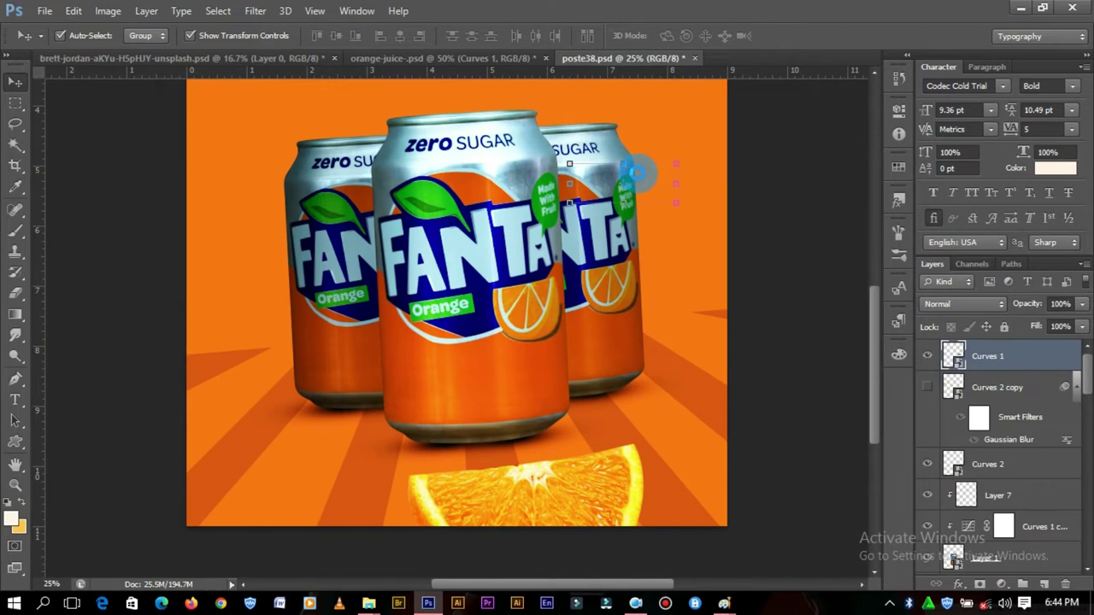
right_click(1026, 354)
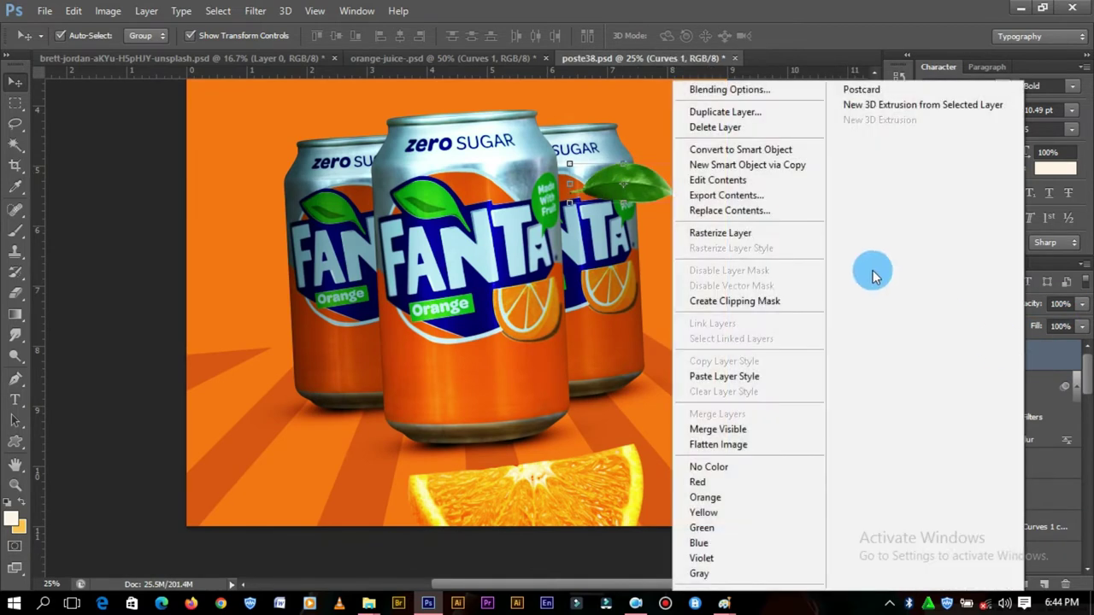
left_click(780, 152)
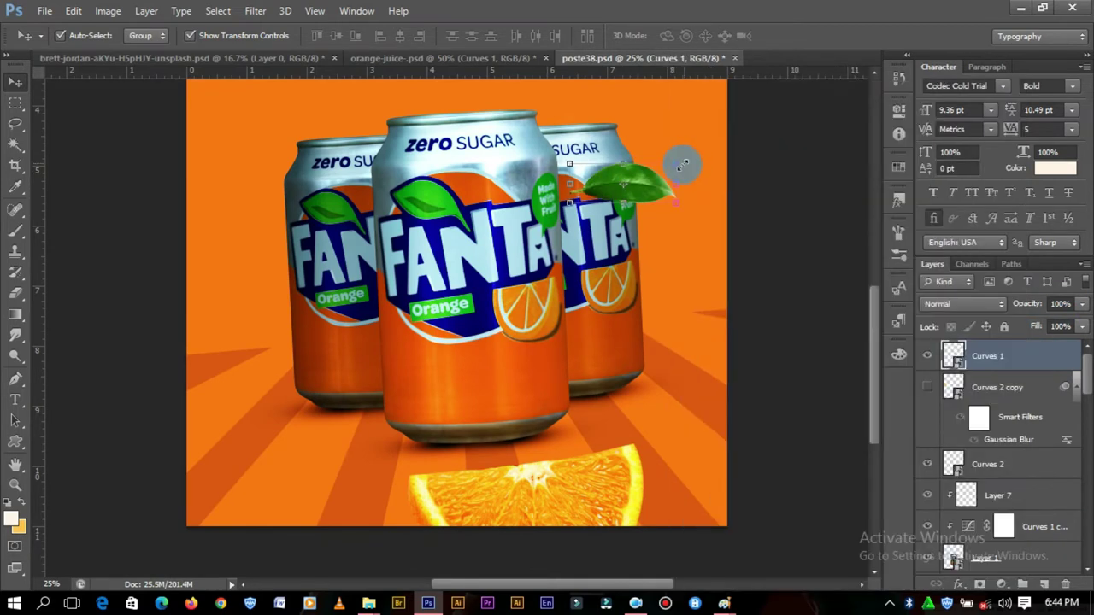
left_click_drag(676, 159, 715, 137)
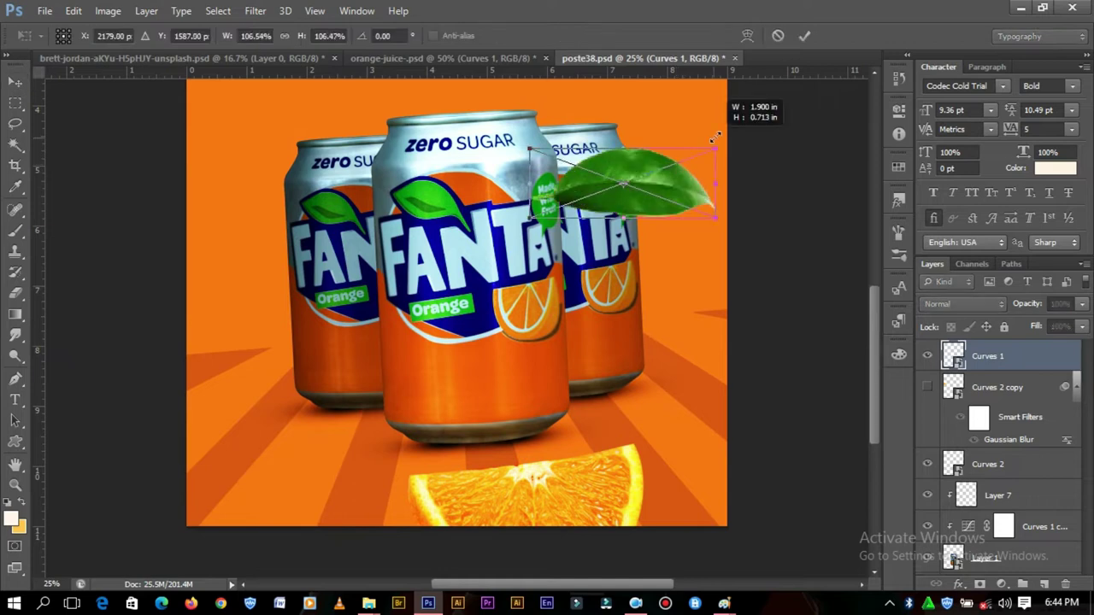
left_click(804, 35)
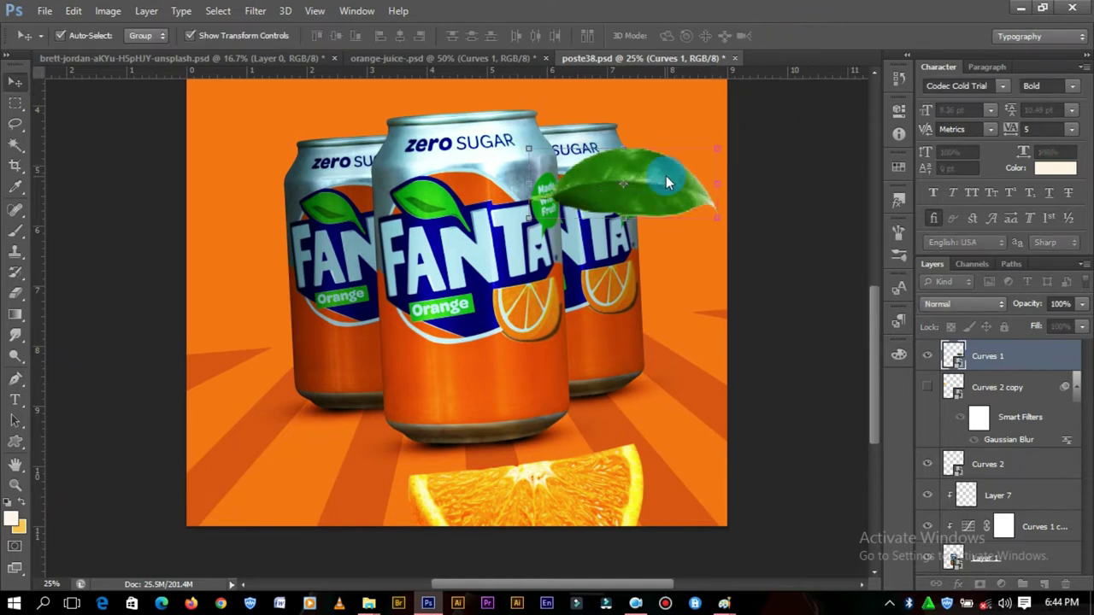
- Duplicate the leaf, shrink it to about 90%, tilt it, and place it beside the left can
left_click_drag(670, 179, 456, 239)
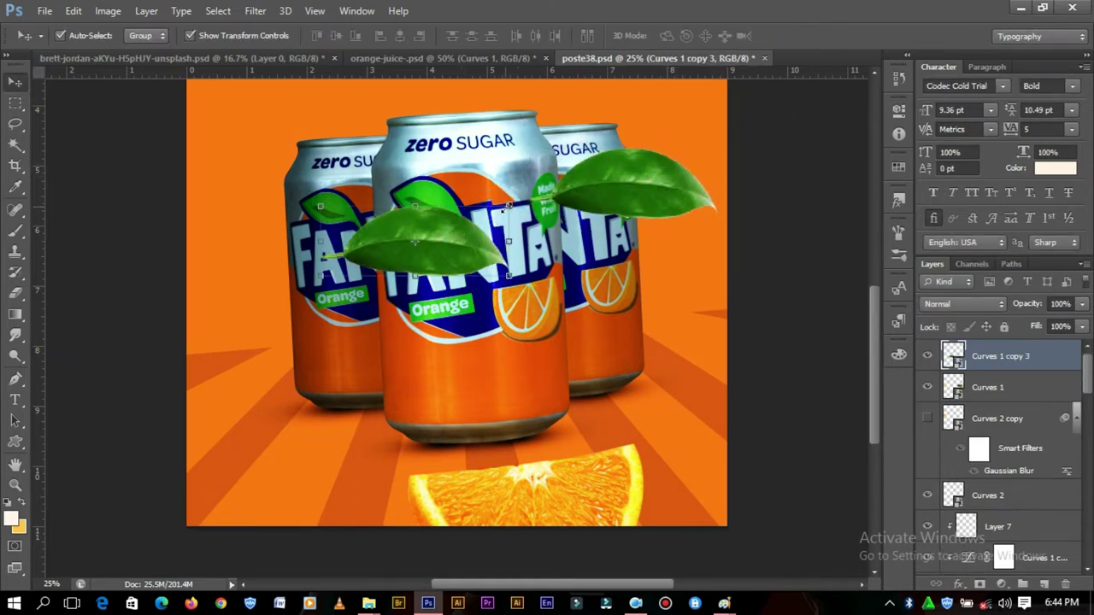
key("ctrl+t")
left_click_drag(509, 206, 465, 222)
mouse_move(383, 188)
left_mouse_down()
mouse_move(388, 181)
mouse_move(354, 268)
left_mouse_up()
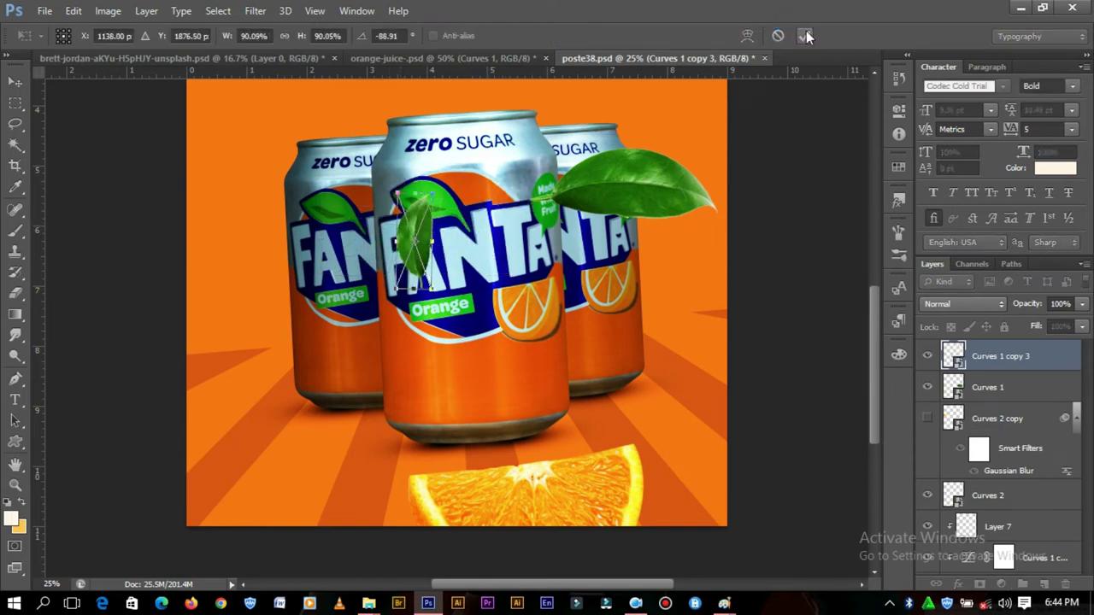
key("Return")
left_click_drag(420, 238, 276, 358)
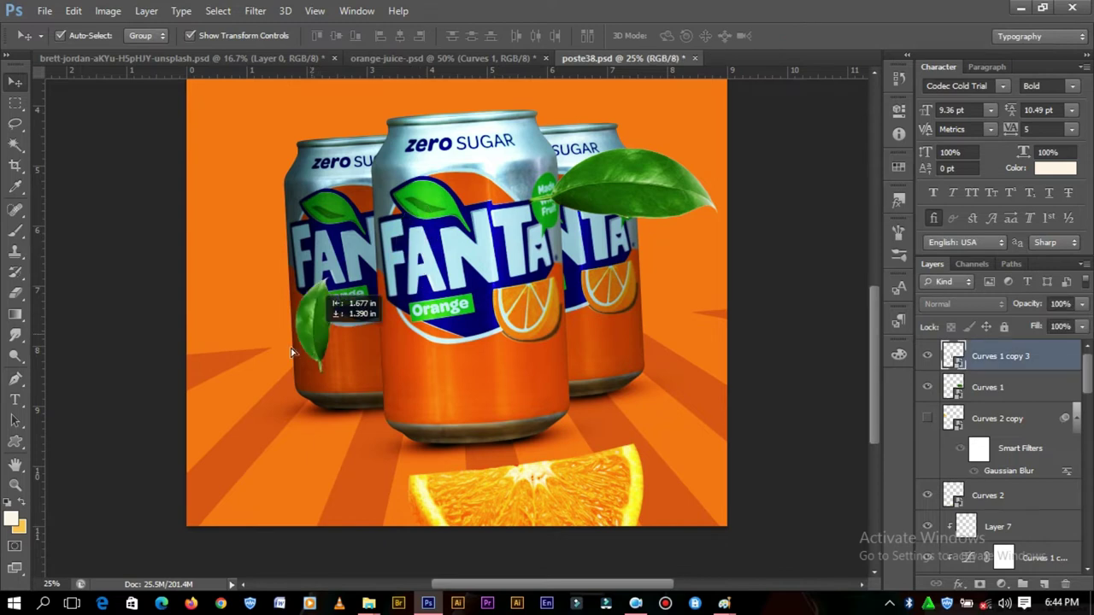
- Move another leaf copy, then flip, squash and slightly shrink it above the centre can
mouse_move(645, 201)
left_mouse_down()
mouse_move(582, 240)
mouse_move(517, 256)
left_mouse_up()
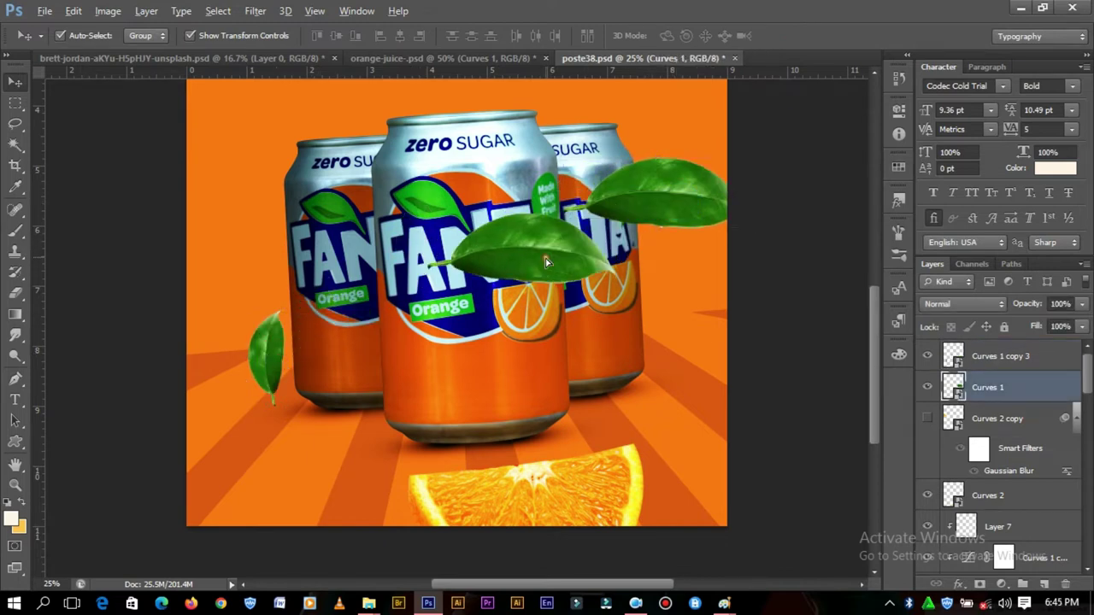
key("ctrl+t")
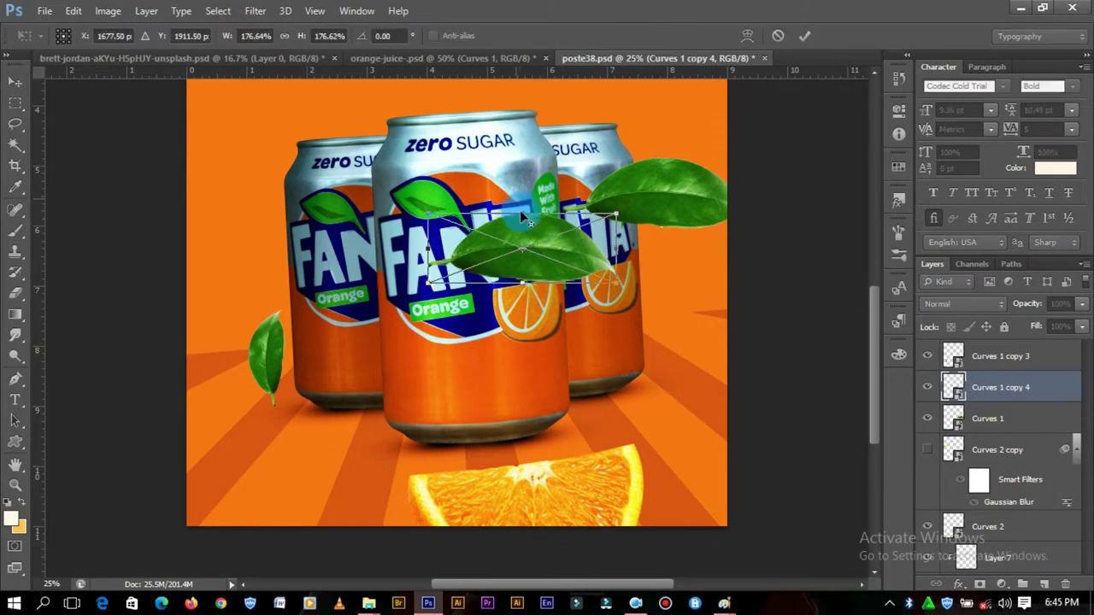
left_click_drag(519, 211, 531, 291)
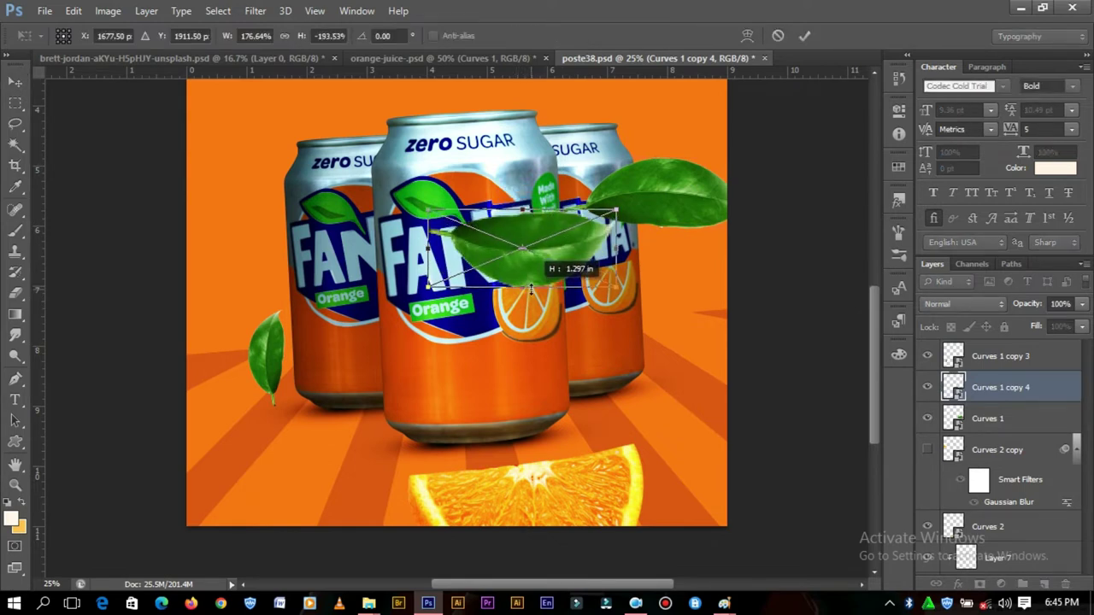
left_click(624, 202)
left_click_drag(619, 204, 588, 219)
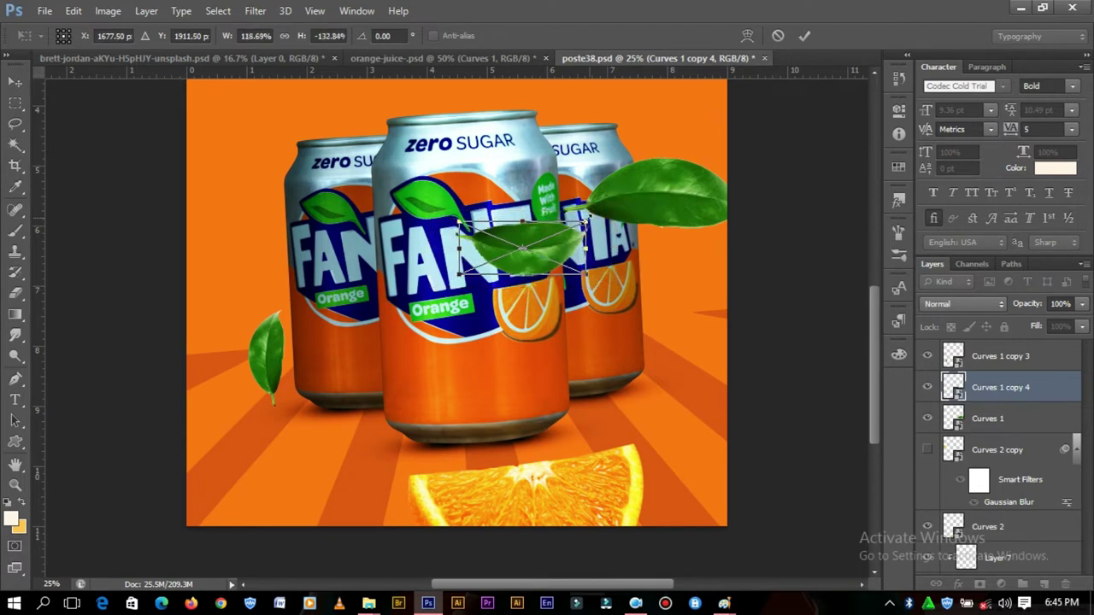
left_click(803, 35)
- Move a leaf up behind the centre can and rotate it about 19 degrees
left_click_drag(564, 310, 555, 304)
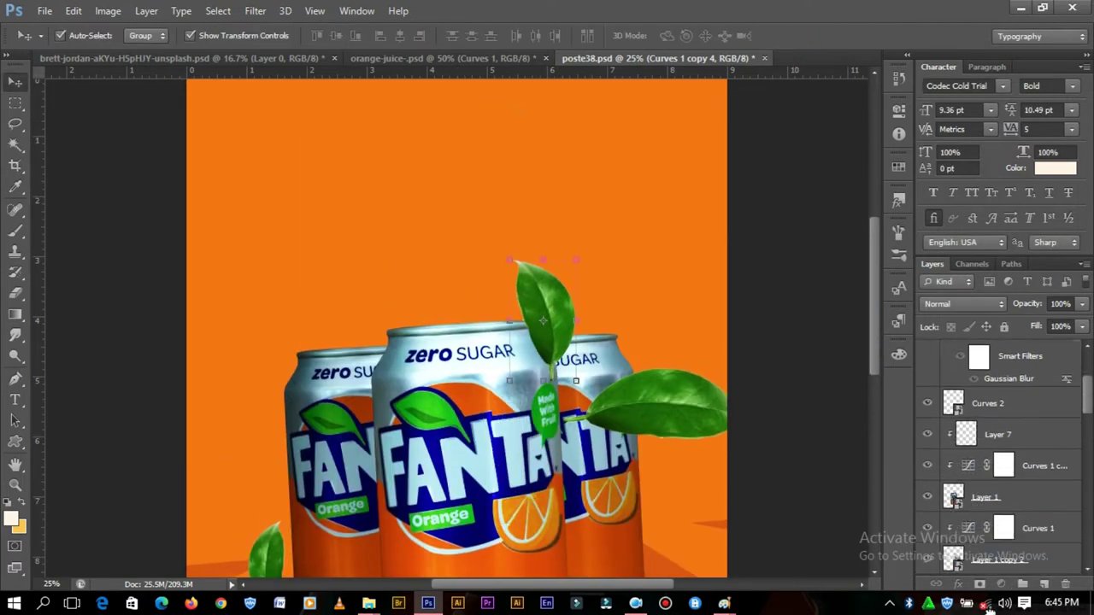
key("ctrl+t")
left_click_drag(567, 262, 502, 226)
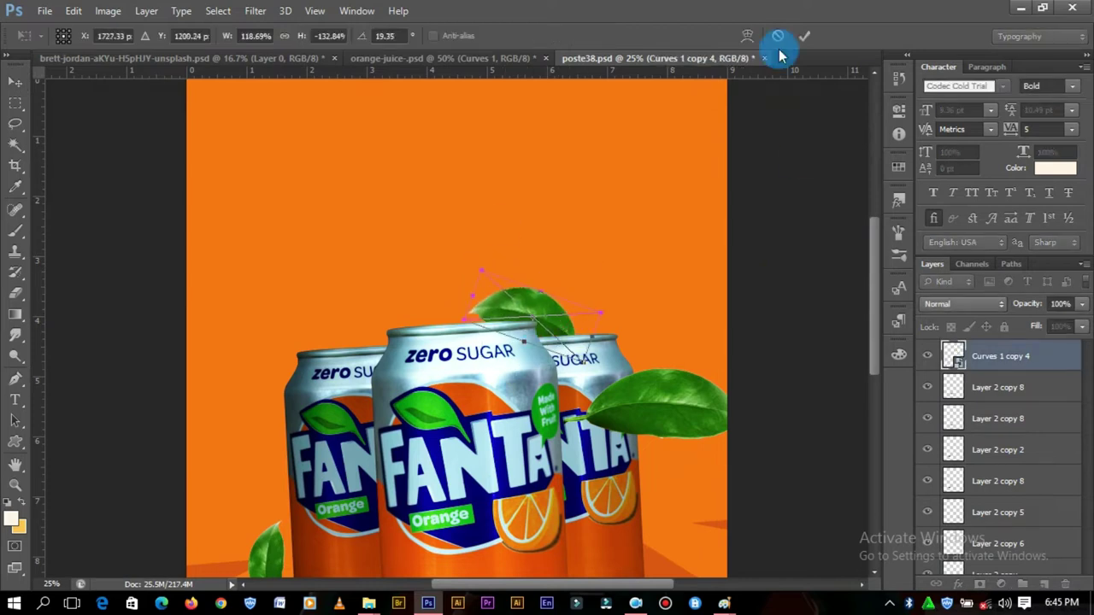
left_click(803, 35)
- Place a duplicate leaf upright at the left and another behind the centre can
mouse_move(684, 418)
left_mouse_down()
mouse_move(394, 234)
mouse_move(401, 256)
mouse_move(342, 282)
left_mouse_up()
key("ctrl+t")
key("Return")
key("ctrl+minus")
mouse_move(500, 257)
left_mouse_down()
mouse_move(483, 255)
mouse_move(519, 207)
left_mouse_up()
key("ctrl+t")
key("Return")
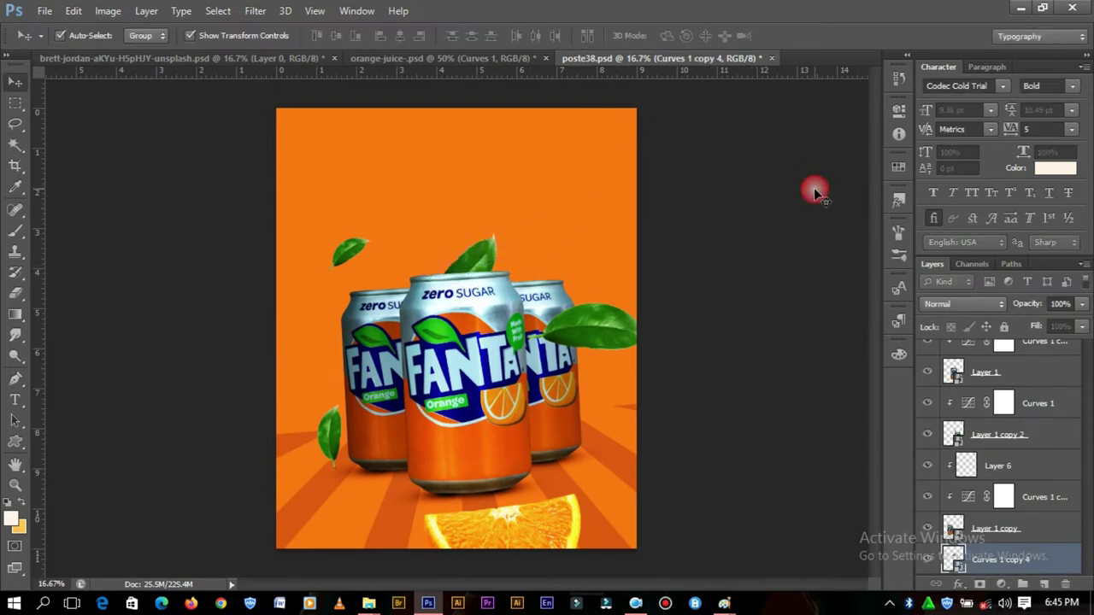
- Move the right-side leaf down and rotate it about −45°
left_click_drag(598, 329, 590, 380)
key("ctrl+t")
left_click_drag(655, 325, 659, 214)
key("Return")
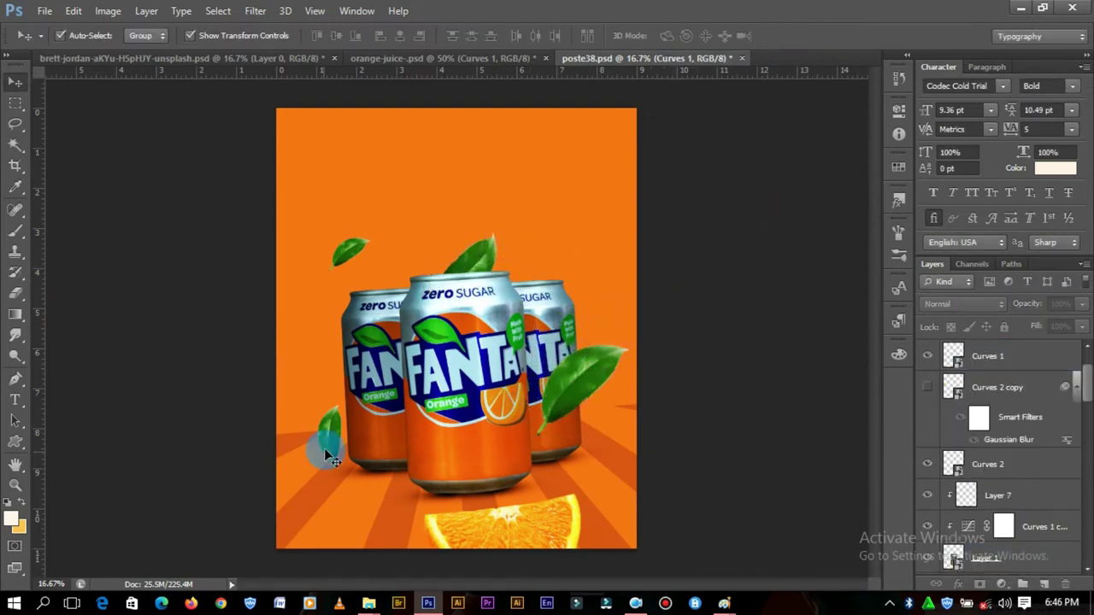
- Duplicate a leaf with Ctrl+J and place the copy near the poster's top
key("ctrl+j")
mouse_move(342, 436)
left_mouse_down()
mouse_move(517, 198)
mouse_move(570, 181)
mouse_move(589, 208)
left_mouse_up()
key("ctrl+t")
key("Return")
key("ctrl+t")
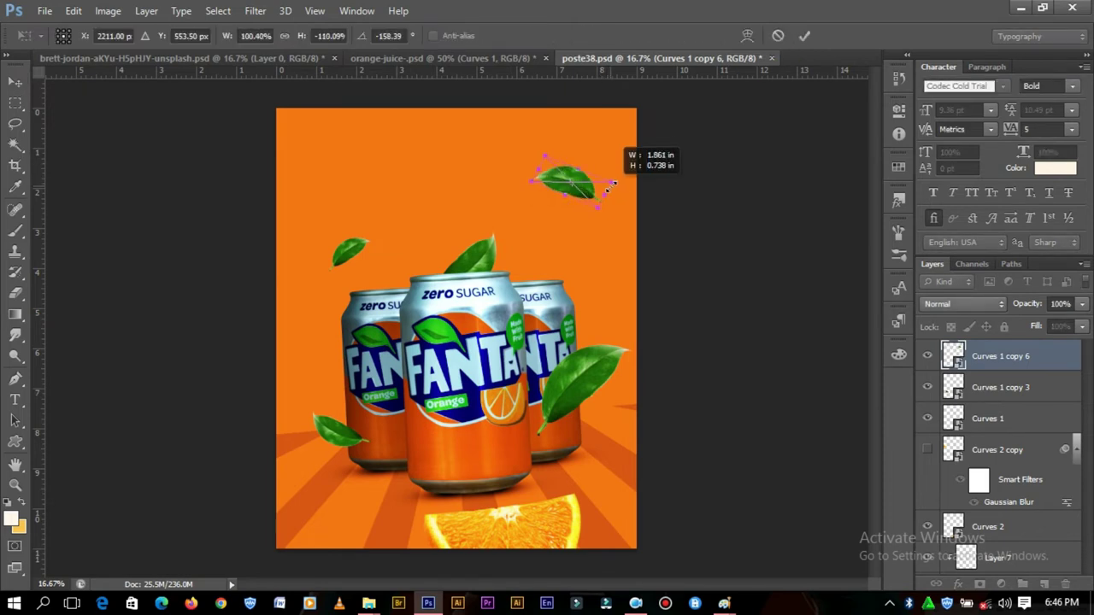
key("Return")
key("ctrl+plus")
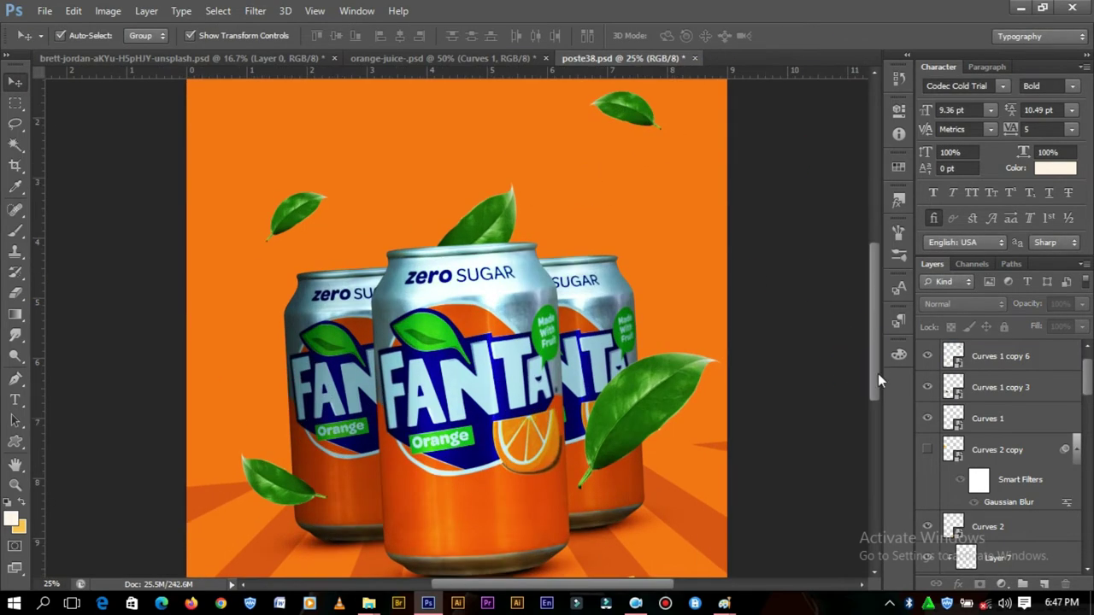
- Add a small shrunken, rotated leaf copy floating near the top
left_click_drag(878, 373, 877, 359)
left_click_drag(637, 154, 483, 106)
key("ctrl+t")
left_click_drag(494, 145, 483, 130)
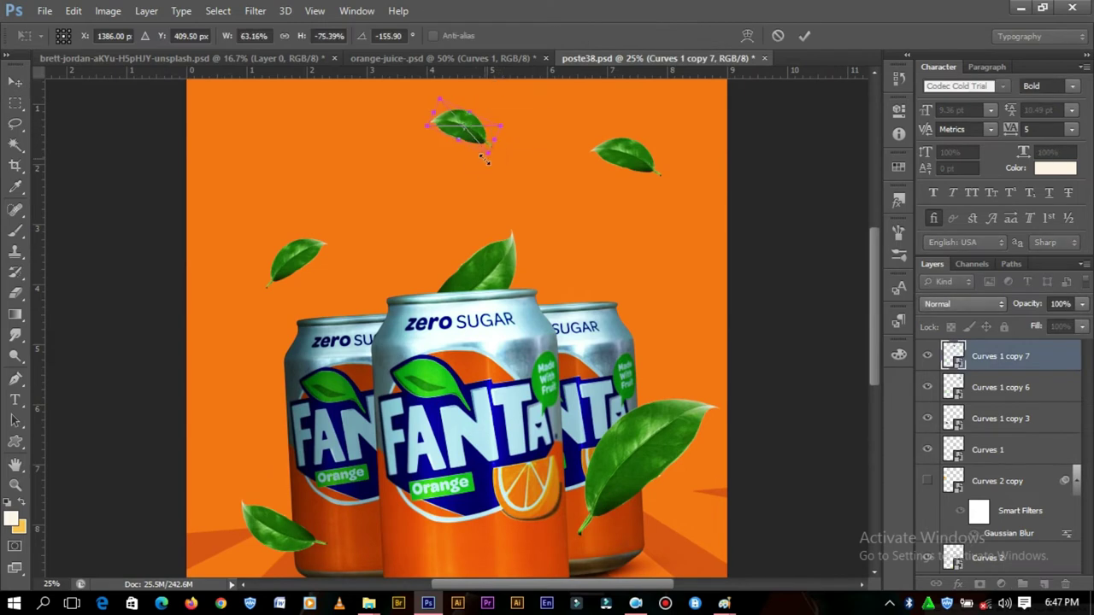
left_click_drag(513, 95, 538, 69)
key("Return")
- Scale and position a large leaf cropped at the poster's top-left corner
scroll(669, 522, "up", 2)
scroll(622, 427, "down", 3)
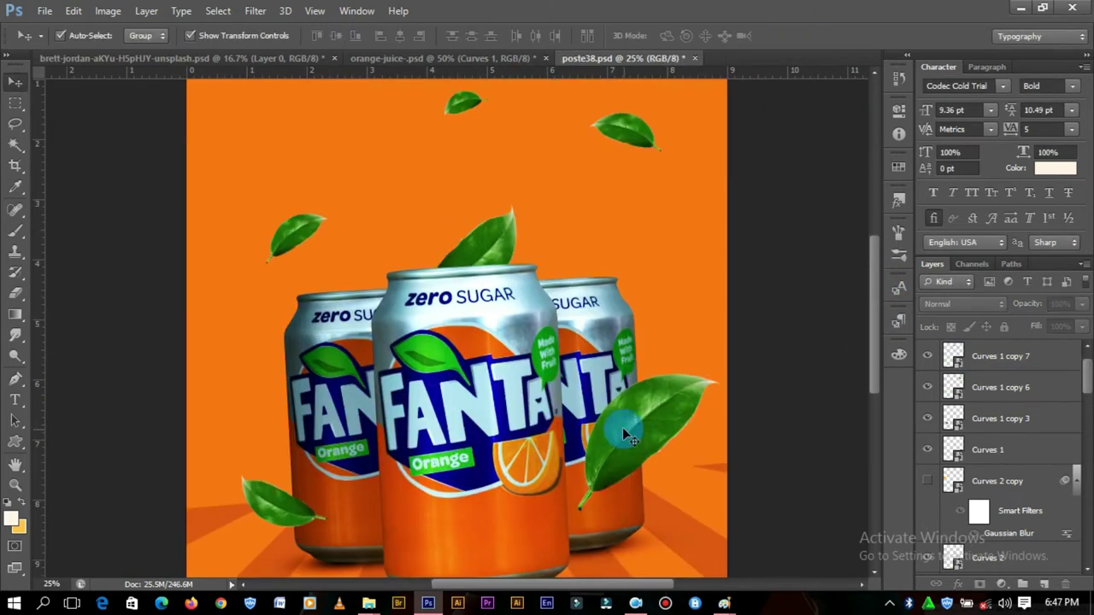
left_click_drag(622, 427, 449, 145)
mouse_move(393, 248)
left_mouse_down()
mouse_move(375, 361)
mouse_move(401, 256)
left_mouse_up()
scroll(428, 256, "up", 1)
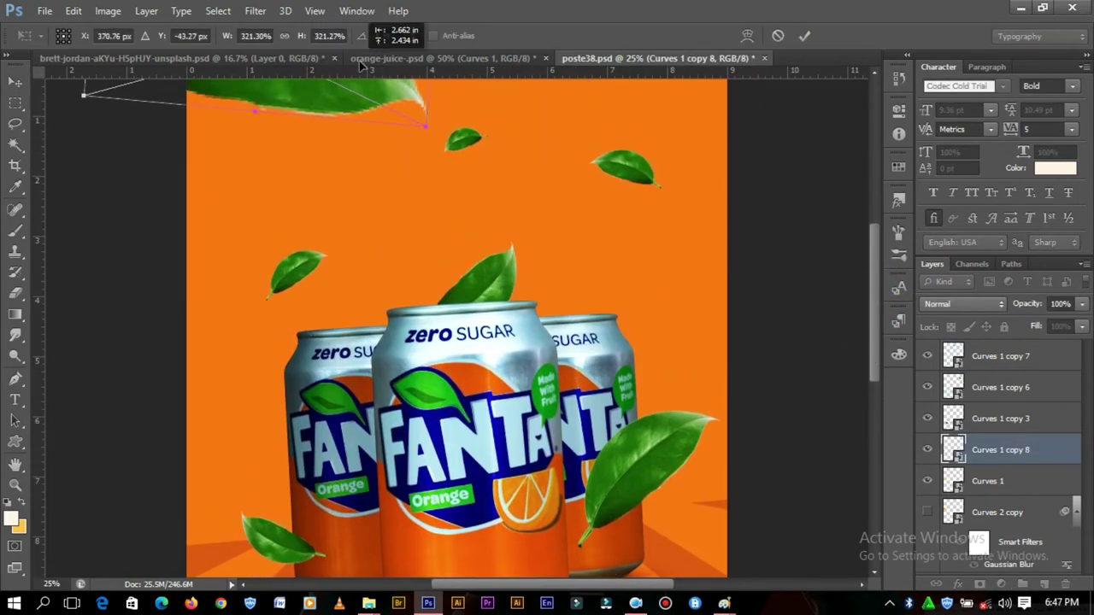
left_click_drag(444, 26, 257, 128)
left_click(790, 158)
scroll(790, 158, "down", 1)
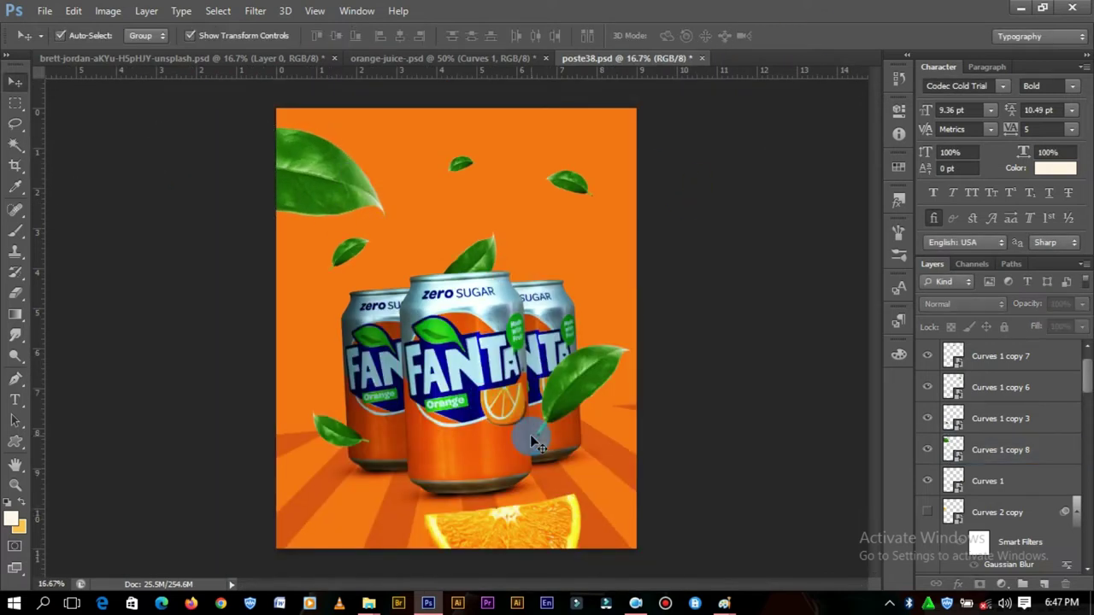
scroll(529, 434, "up", 1)
left_click(685, 173)
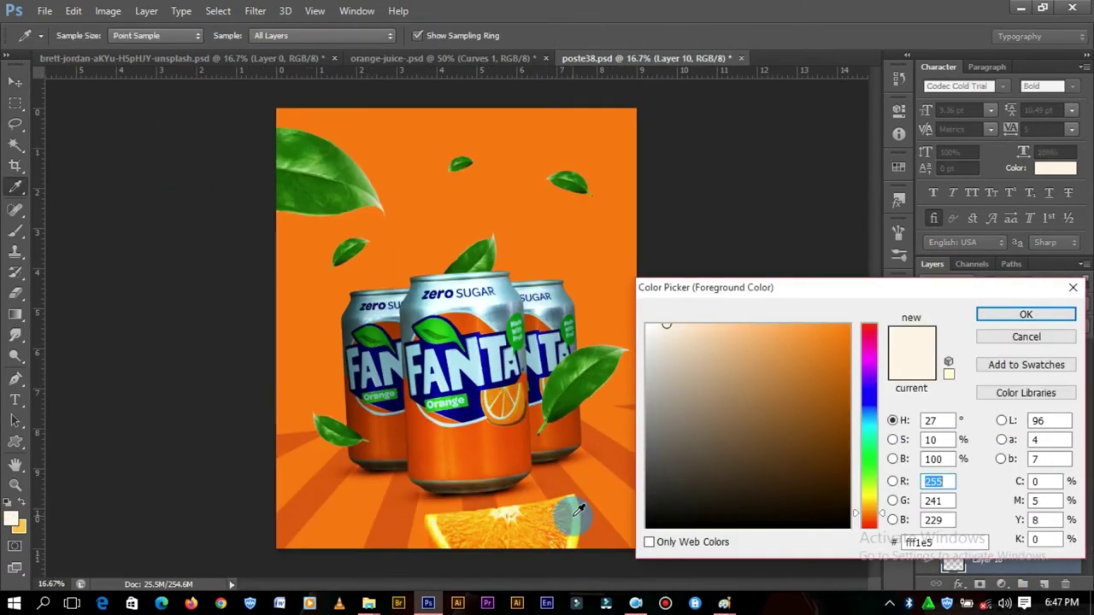
- Pick a warm yellow and paint a soft glow behind the cans
left_click(569, 513)
left_click(579, 504)
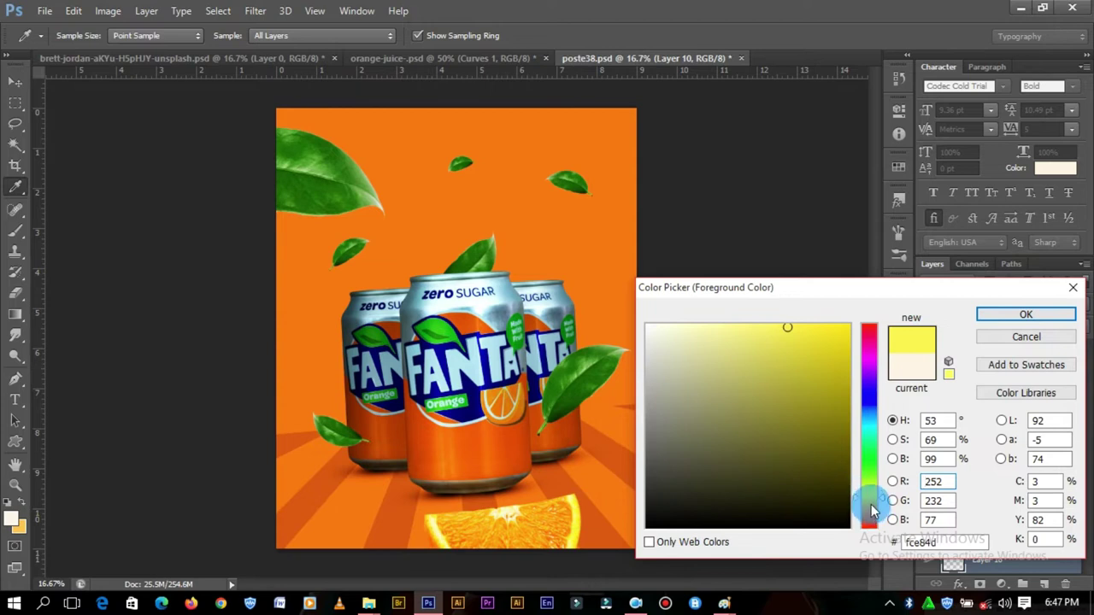
left_click(871, 505)
left_click(1026, 314)
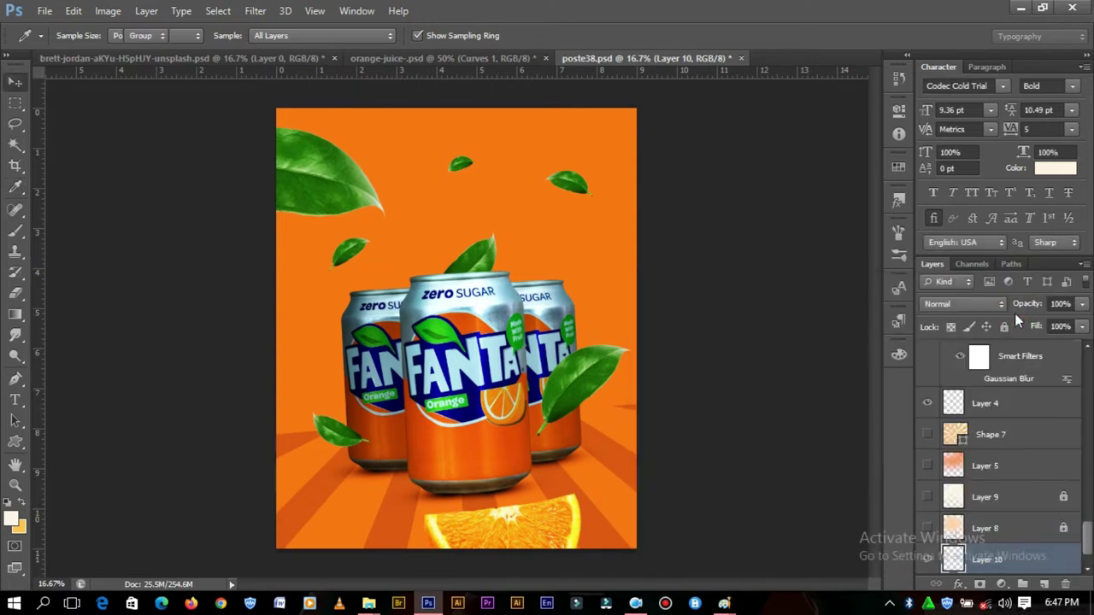
left_click(15, 231)
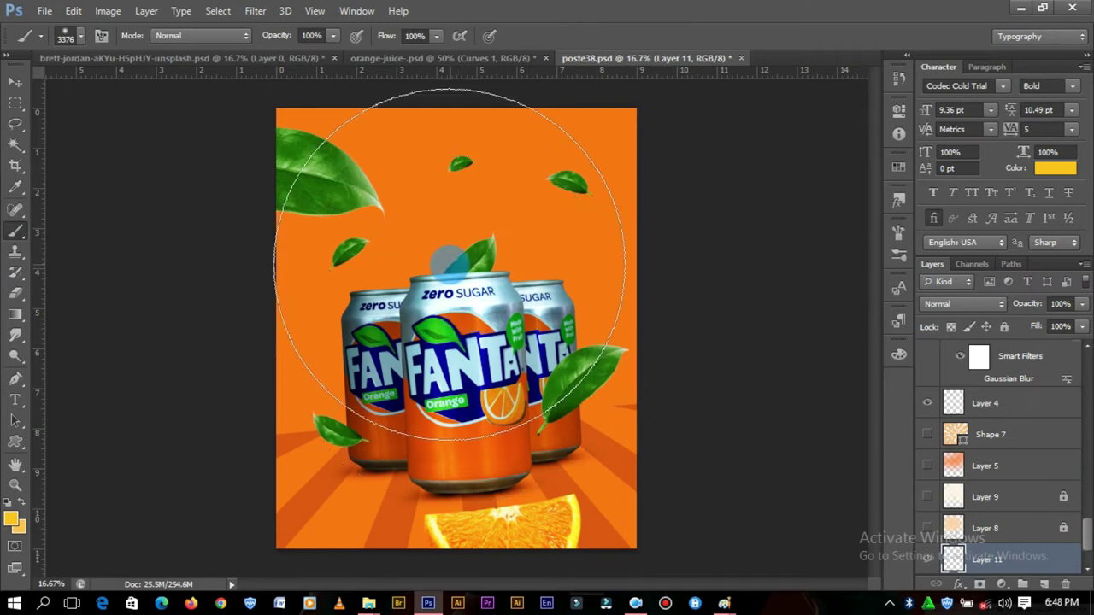
left_click(450, 264)
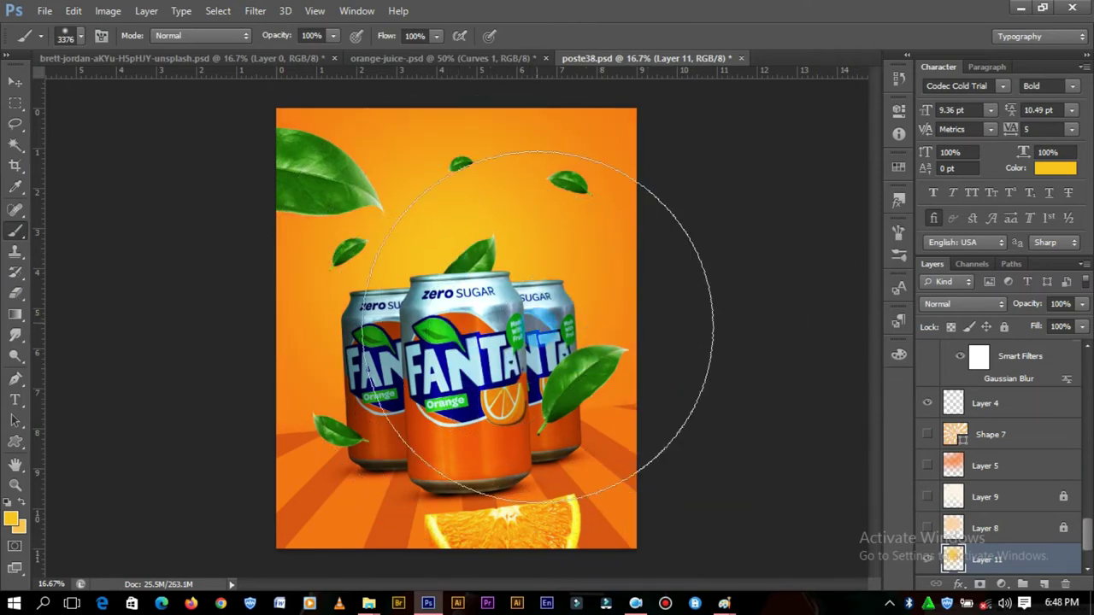
scroll(1074, 504, "down", 2)
- Brighten the Color Fill 1 background to #ff6c00 and add an empty Layer 12
double_click(962, 559)
left_click(848, 333)
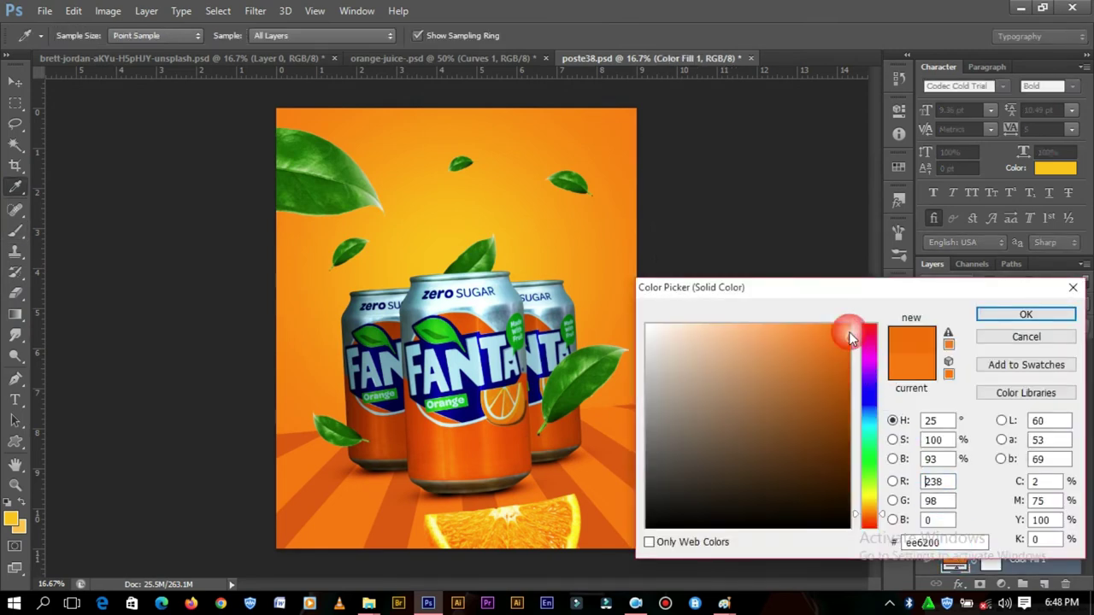
left_click_drag(884, 510, 886, 518)
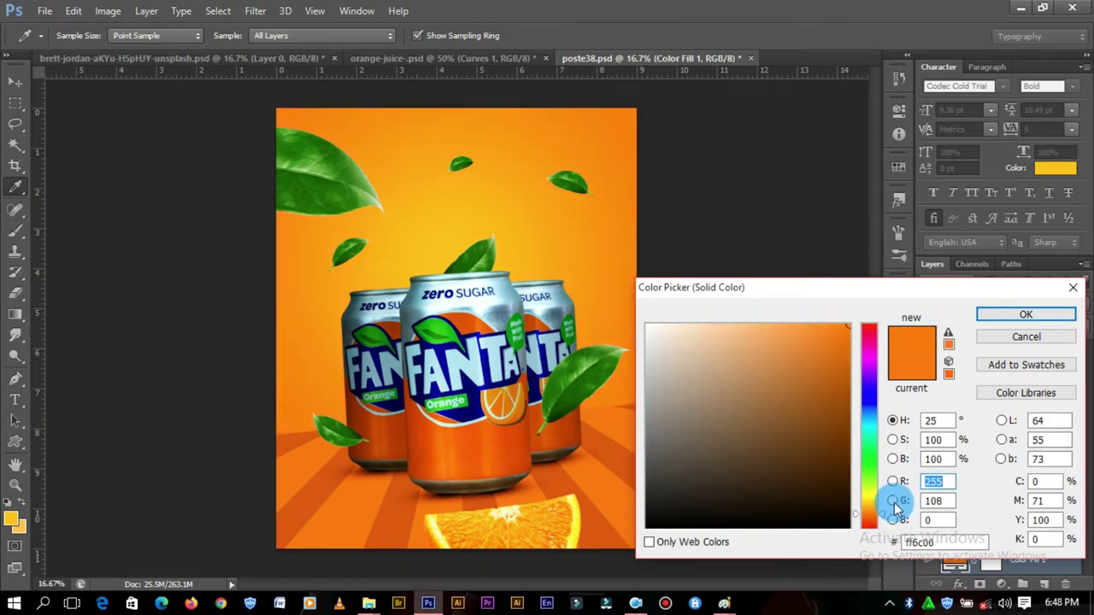
left_click(1025, 313)
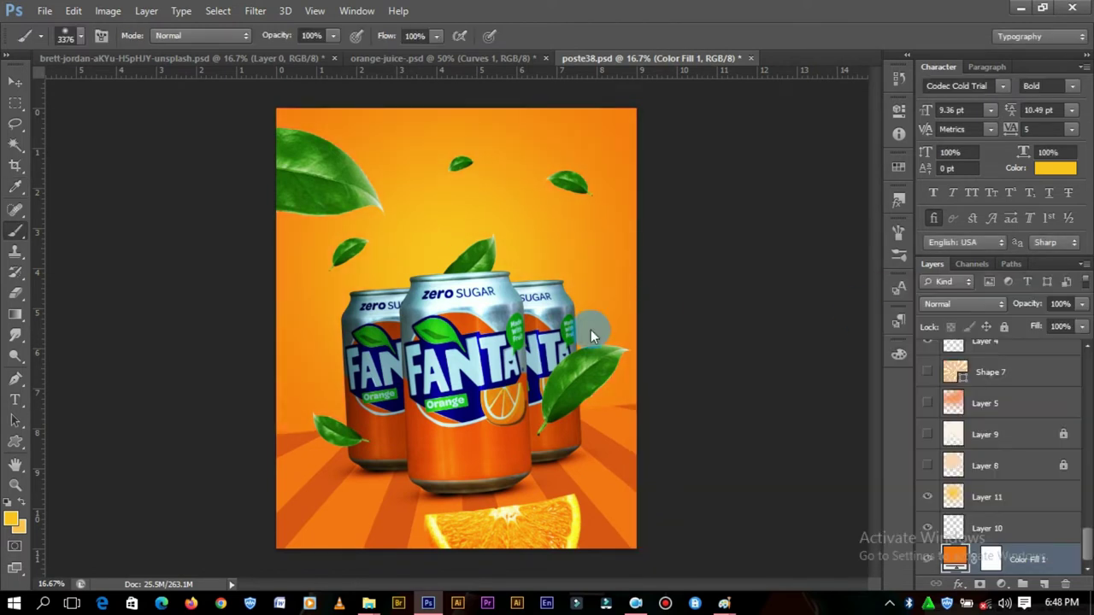
left_click(17, 83)
left_click(1044, 583)
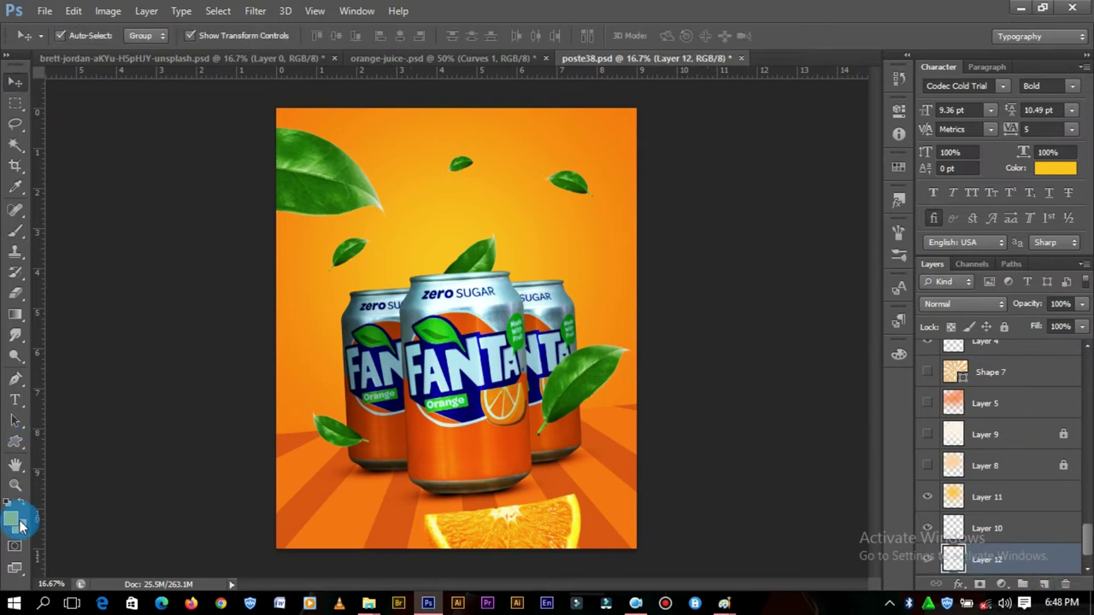
- Set up a smaller soft brush in pale yellow and move Layer 12 higher in the stack
left_click(17, 244)
right_click(590, 316)
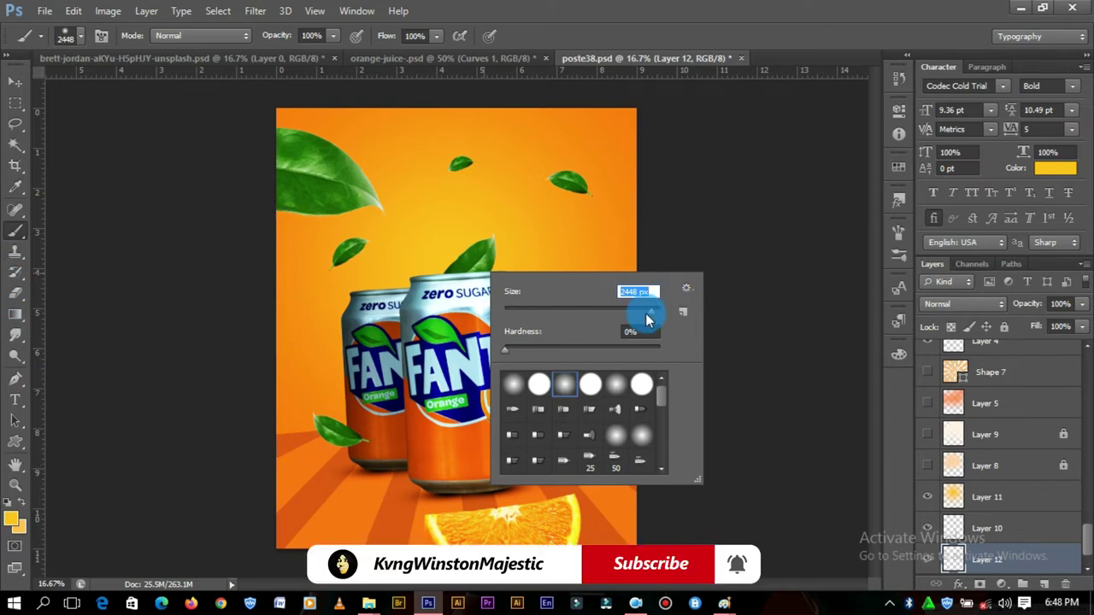
left_click(647, 311)
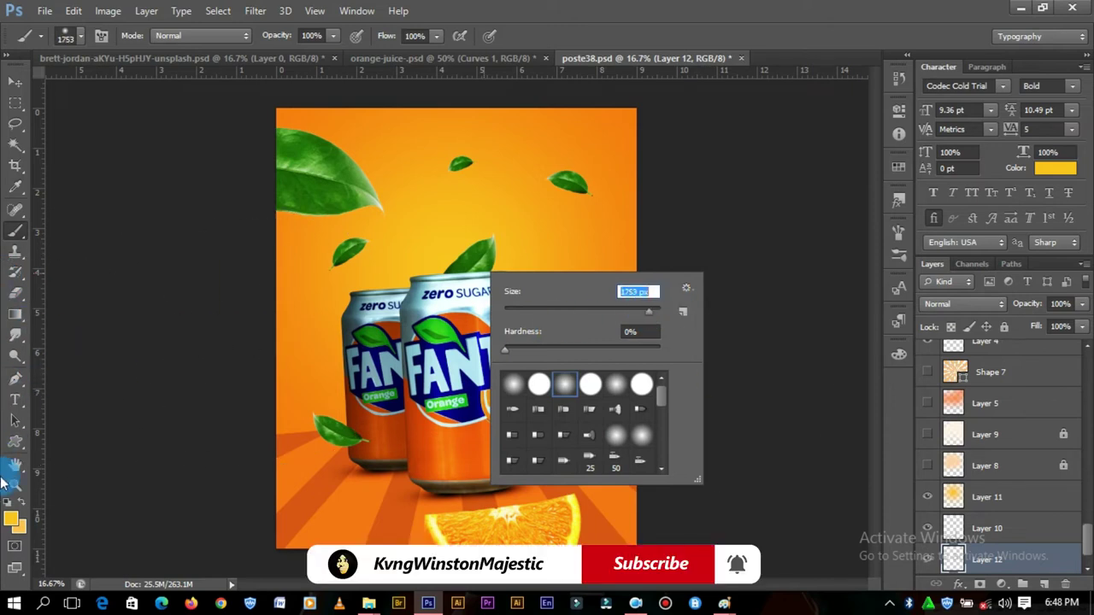
left_click(11, 517)
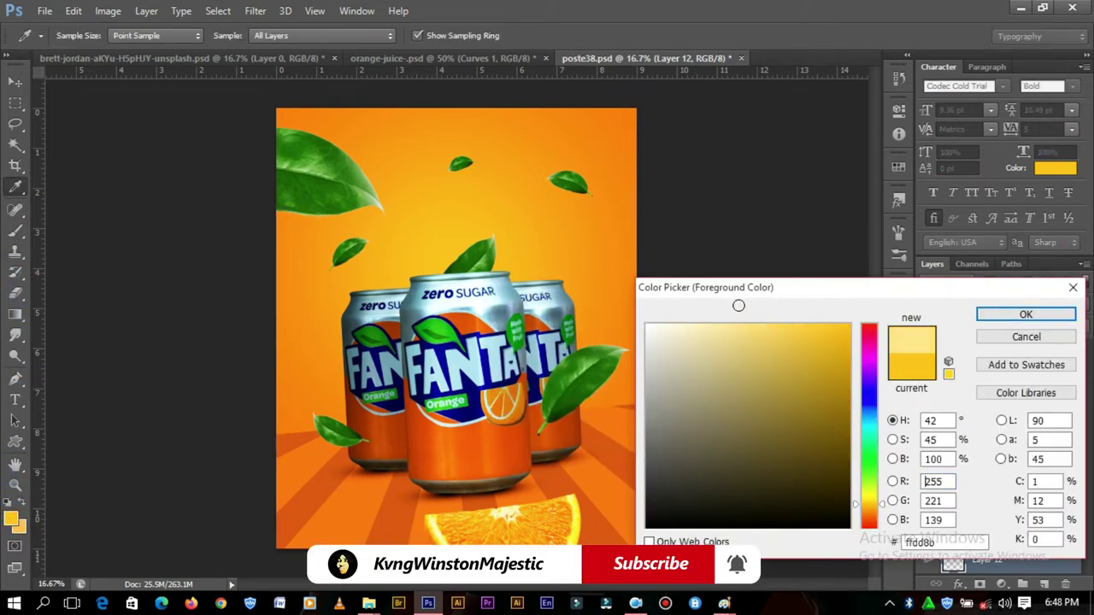
left_click(1021, 314)
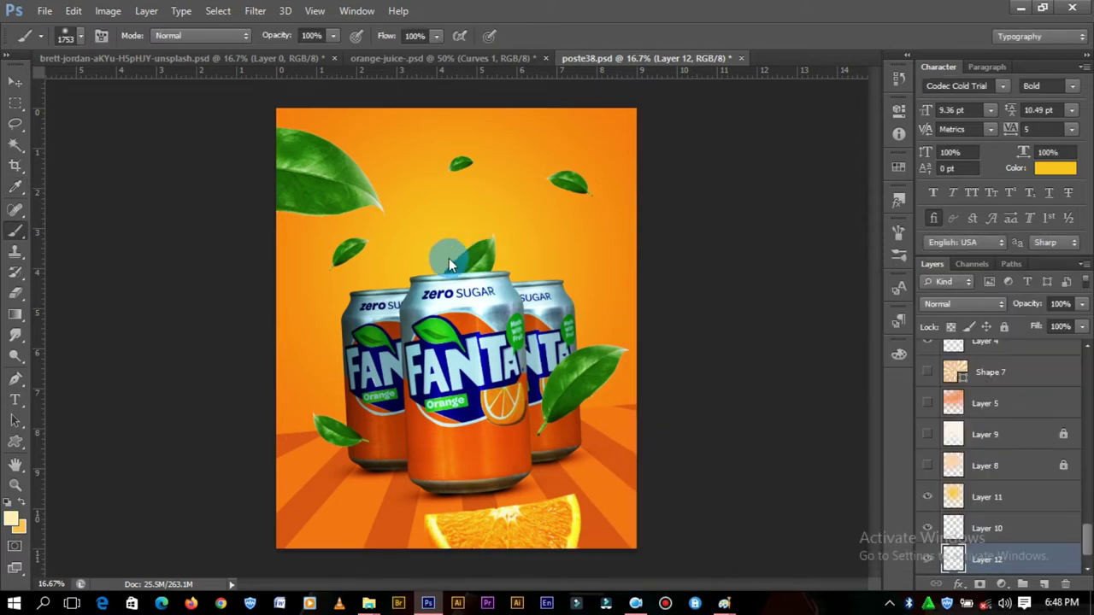
left_click_drag(1047, 559, 1037, 394)
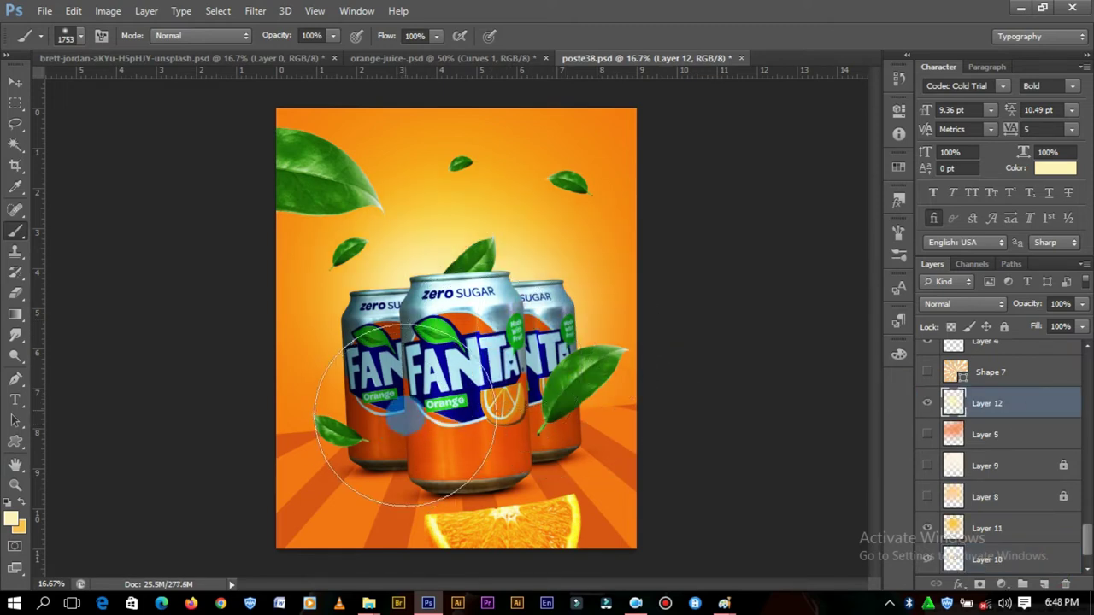
- On a new layer, dab a pale yellow glow across the poster top with a 3376 px soft brush
right_click(526, 147)
left_click(1056, 559)
left_click(1044, 583)
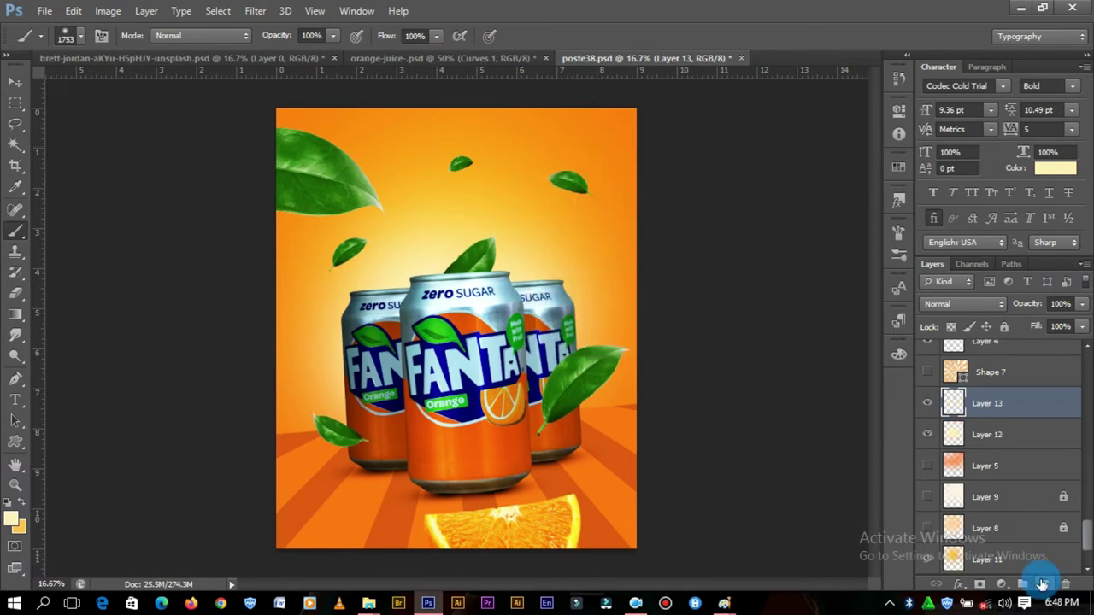
right_click(457, 155)
left_click_drag(621, 200, 623, 197)
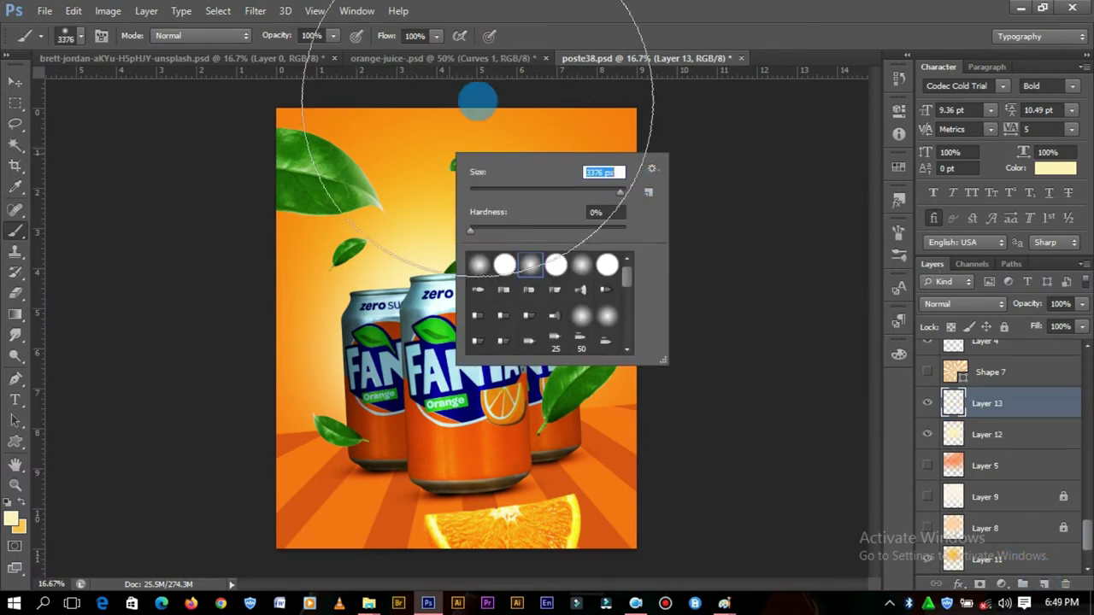
left_click(554, 146)
key("ctrl+minus")
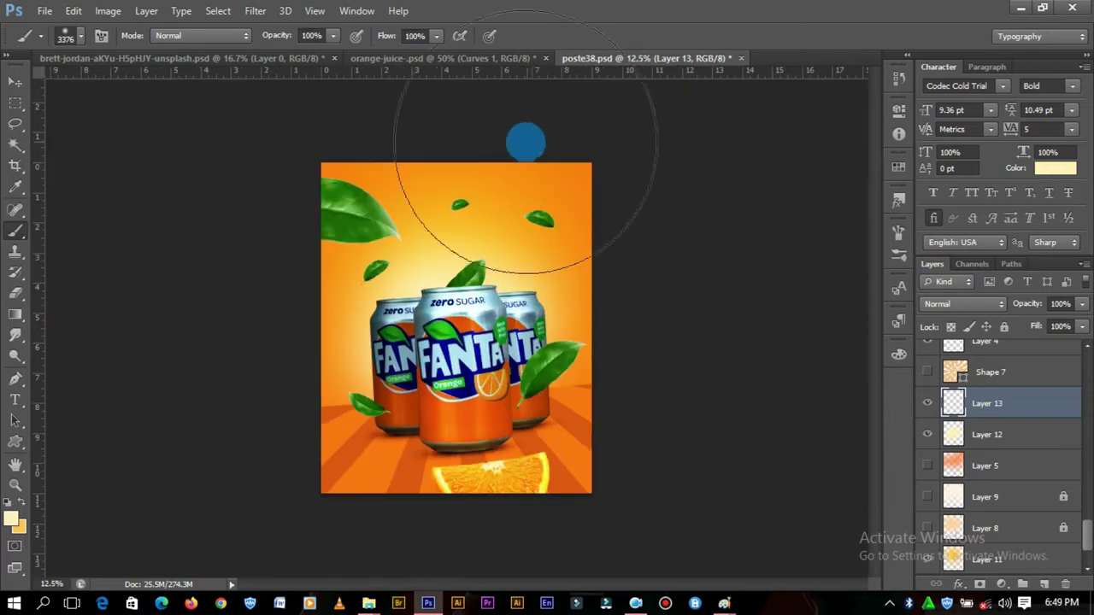
left_click(509, 128)
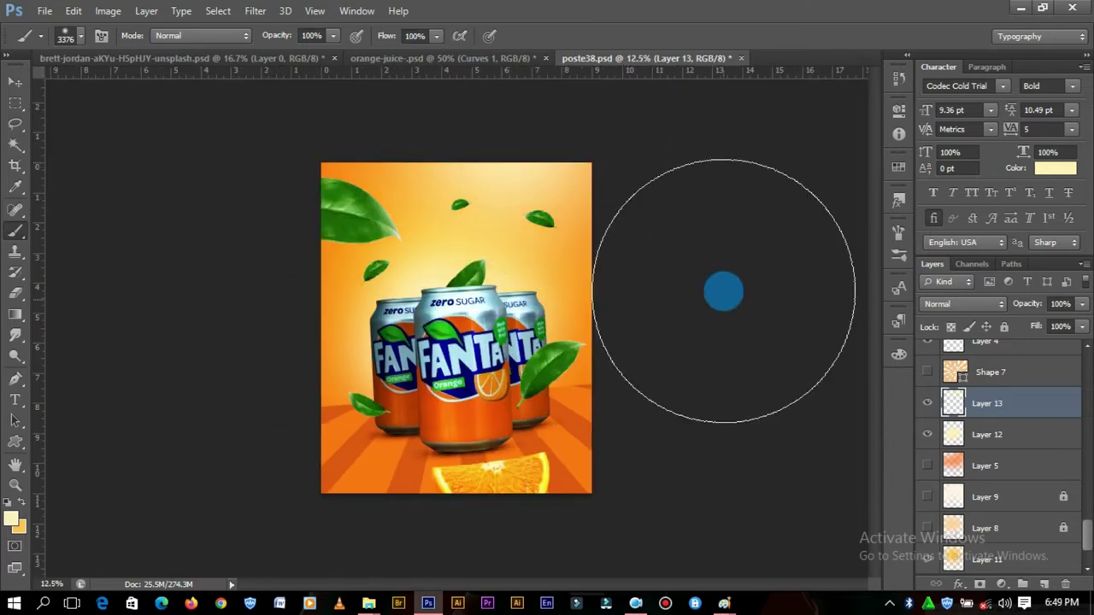
left_click(15, 81)
left_click(822, 203)
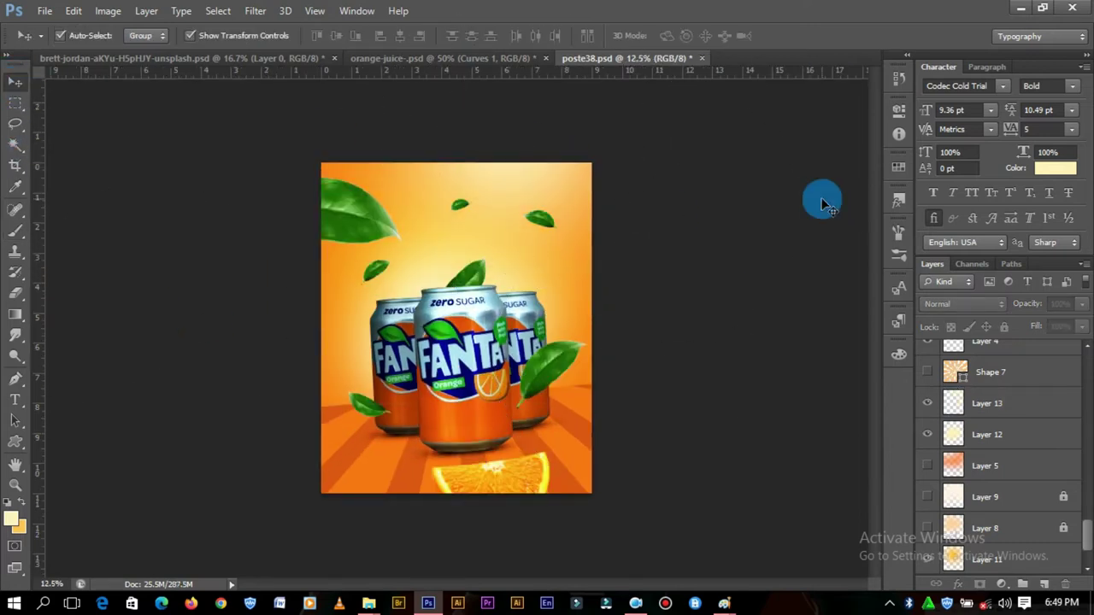
key("ctrl+plus")
key("ctrl+plus")
- Drag a leaf to the bottom edge beside the orange slice, scaled ~176% and rotated ~-159°
scroll(872, 399, "down", 3)
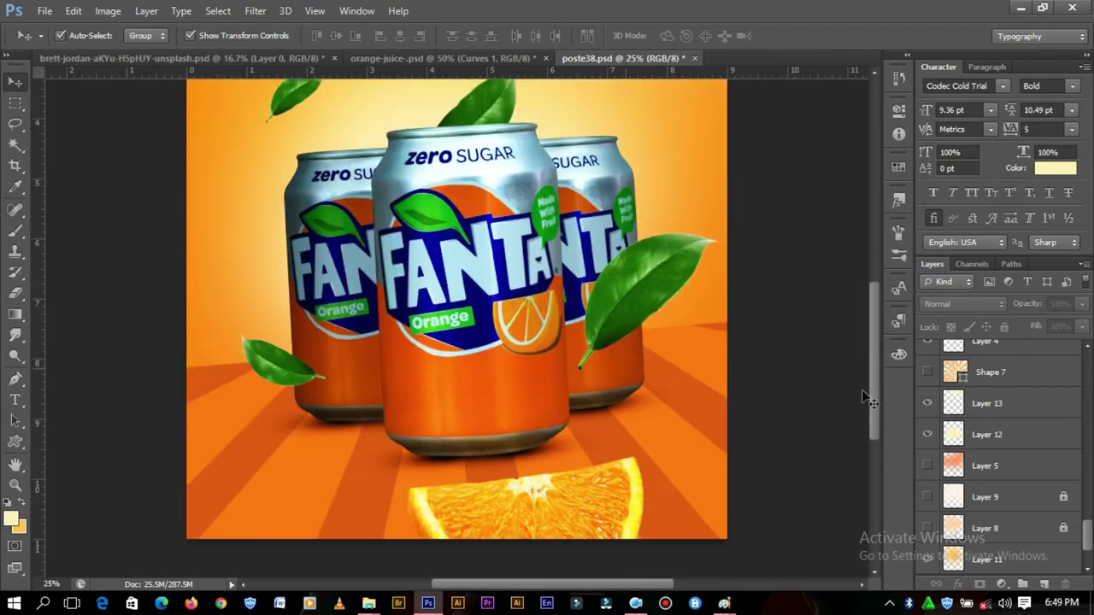
mouse_move(652, 273)
left_mouse_down()
mouse_move(501, 365)
mouse_move(318, 549)
mouse_move(495, 554)
left_mouse_up()
mouse_move(552, 510)
left_mouse_down()
mouse_move(556, 518)
mouse_move(391, 457)
left_mouse_up()
mouse_move(342, 505)
left_mouse_down()
mouse_move(427, 547)
mouse_move(516, 554)
left_mouse_up()
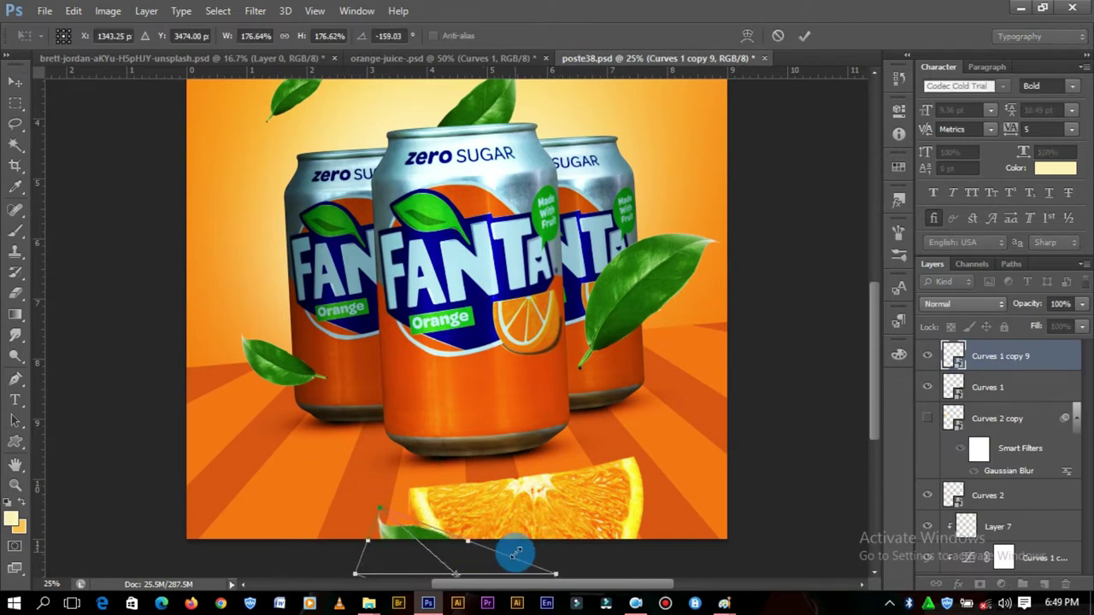
left_click(804, 36)
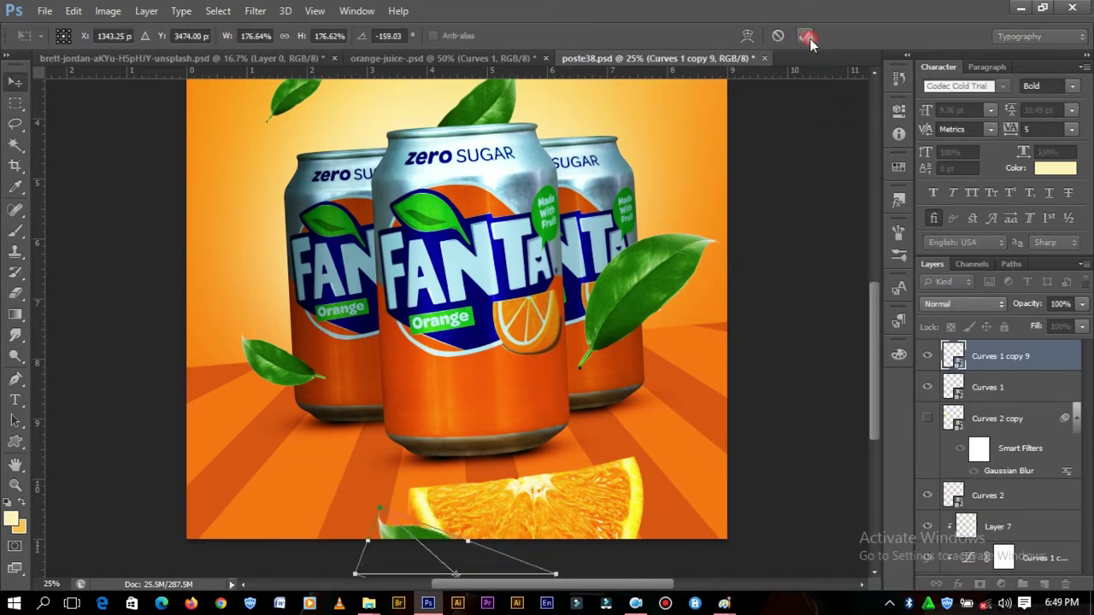
- In orange-juice.psd, hide the slice and leaf, duplicate Layer 0 and clip the copy to it
left_click(408, 58)
left_click(401, 419)
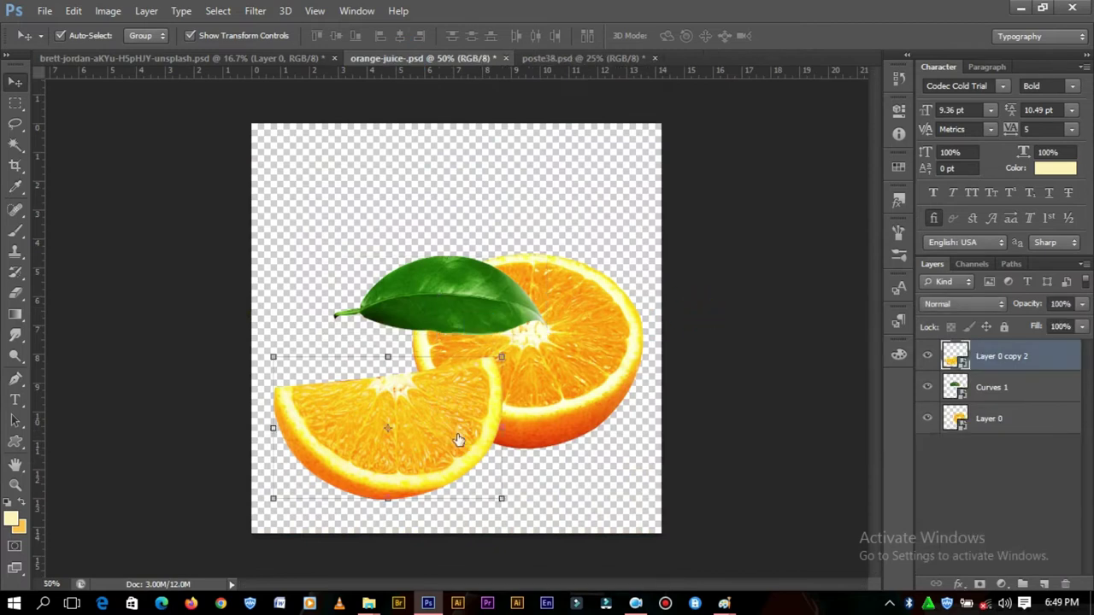
left_click(929, 357)
left_click(927, 387)
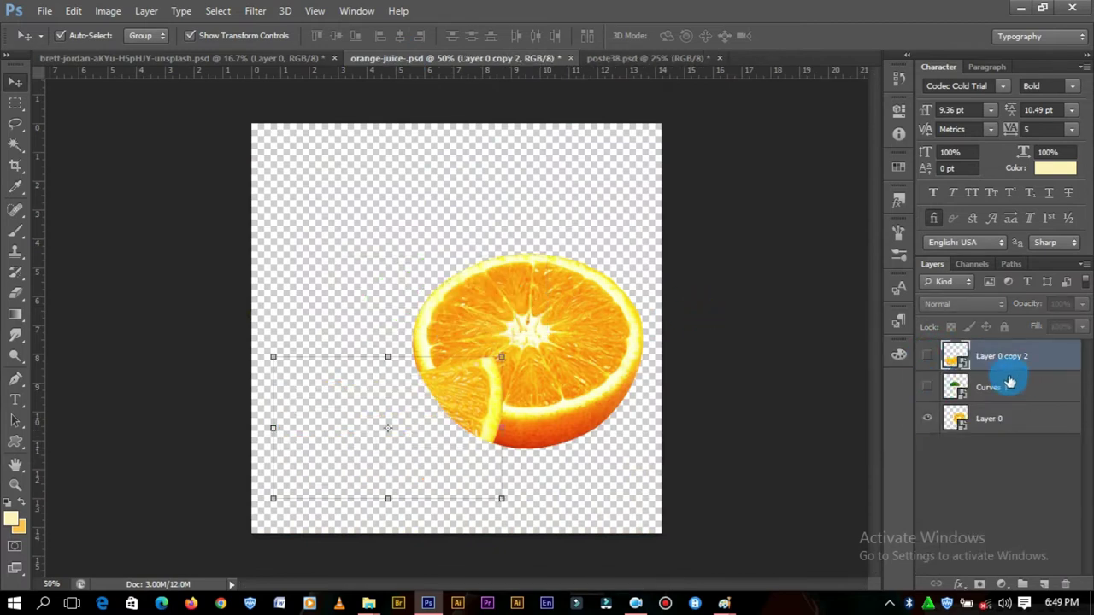
left_click(1000, 425)
key("ctrl+j")
right_click(1024, 414)
left_click(735, 297)
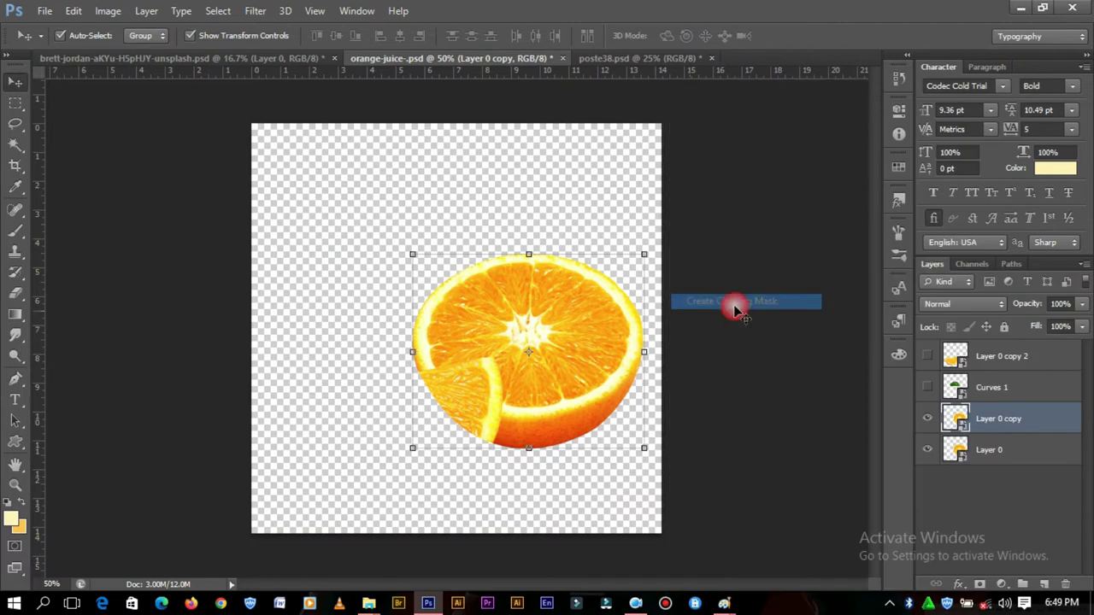
- Flip the Layer 0 copy horizontally and mask out the leftover wedge and bottom edge
left_click_drag(651, 354, 399, 363)
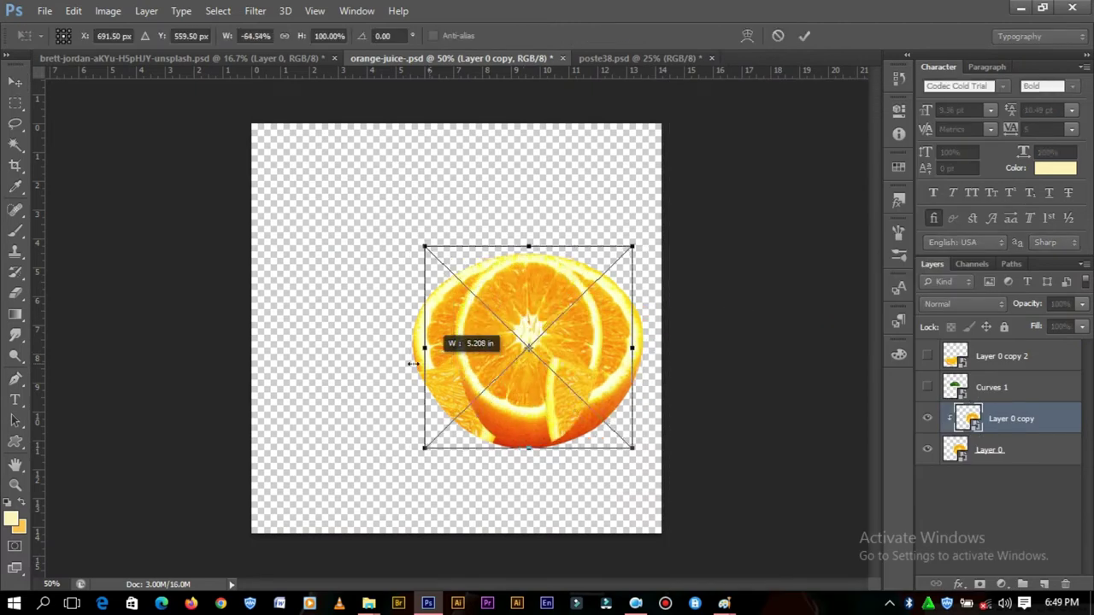
left_click_drag(396, 349, 406, 352)
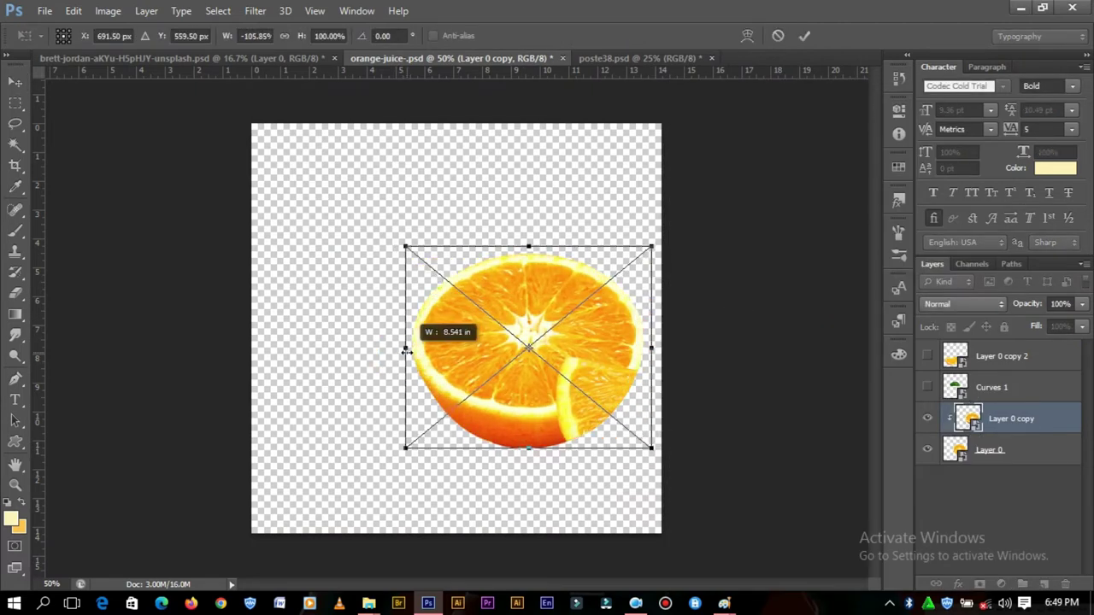
left_click(804, 35)
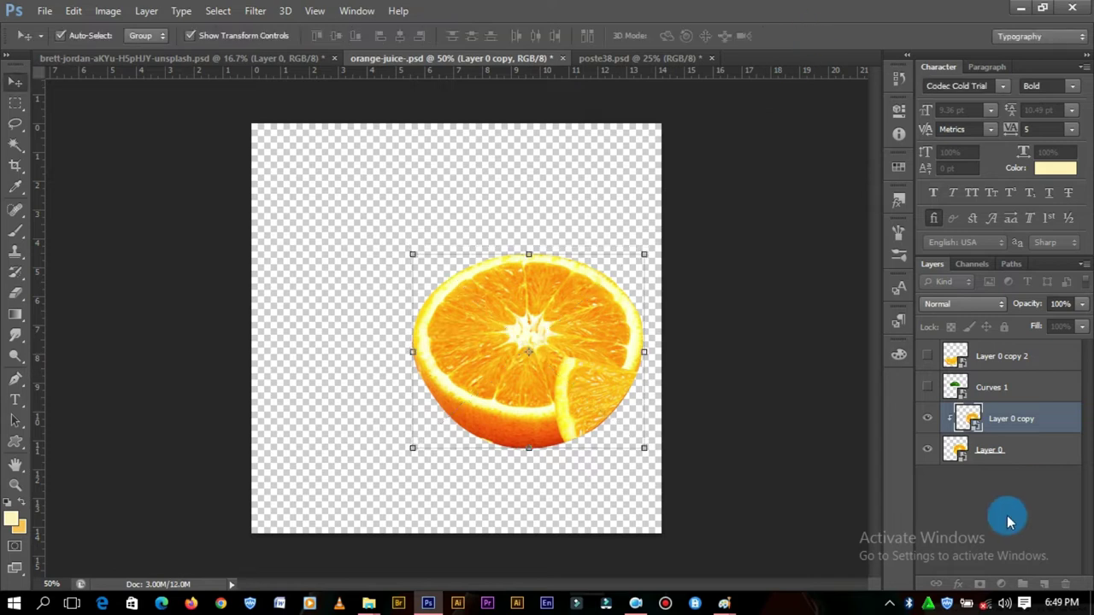
left_click(987, 588)
left_click(15, 292)
mouse_move(590, 376)
left_mouse_down()
mouse_move(593, 427)
mouse_move(596, 401)
left_mouse_up()
left_click_drag(518, 452, 601, 454)
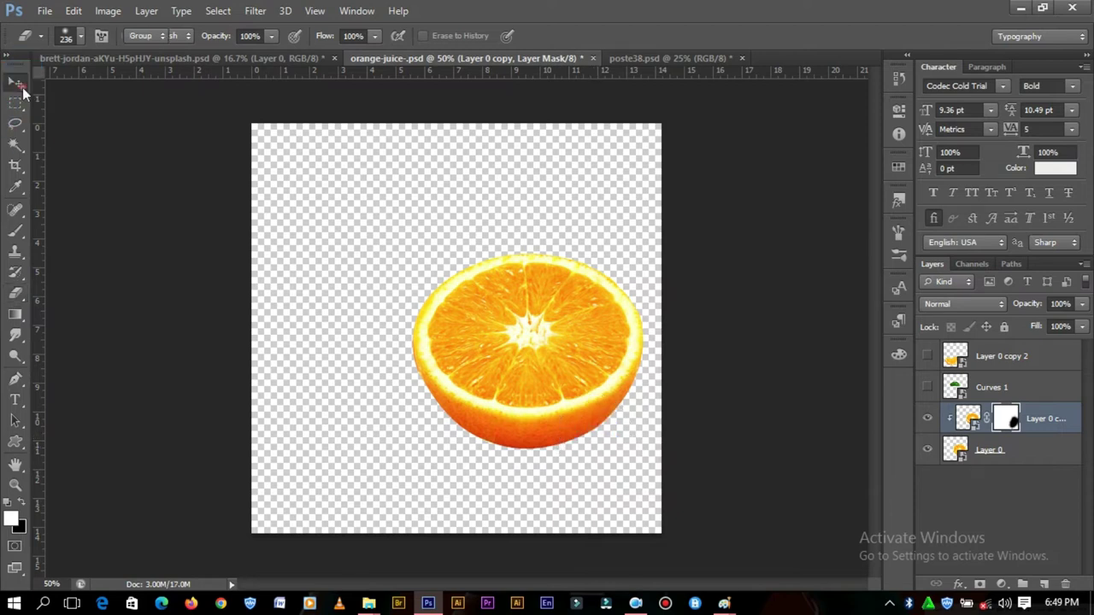
- Convert both orange half layers into a single smart object
left_click(14, 81)
left_click(989, 450, "shift")
right_click(989, 450)
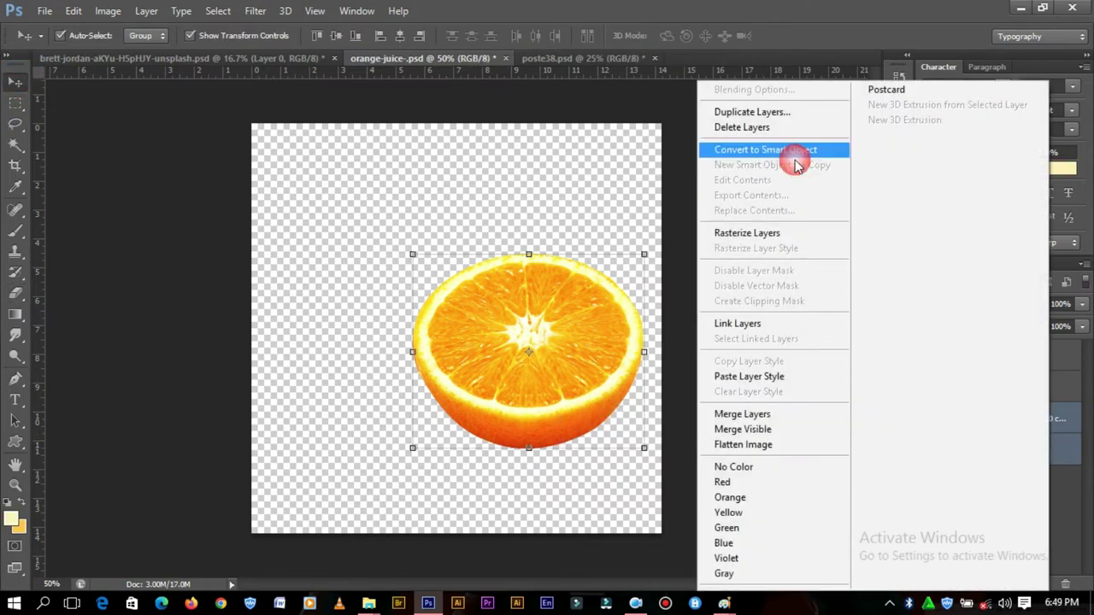
left_click(789, 150)
- Bring the orange half into poste38.psd and brighten it with a clipped Curves adjustment
mouse_move(604, 334)
left_mouse_down()
mouse_move(643, 68)
mouse_move(367, 417)
mouse_move(364, 444)
left_mouse_up()
left_click(1001, 584)
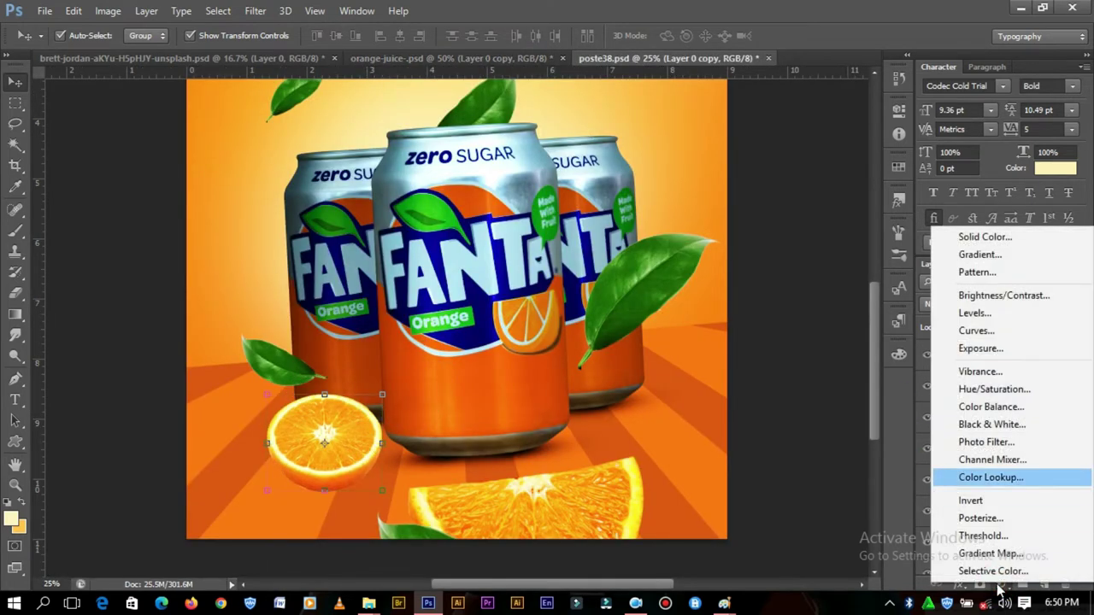
left_click(976, 331)
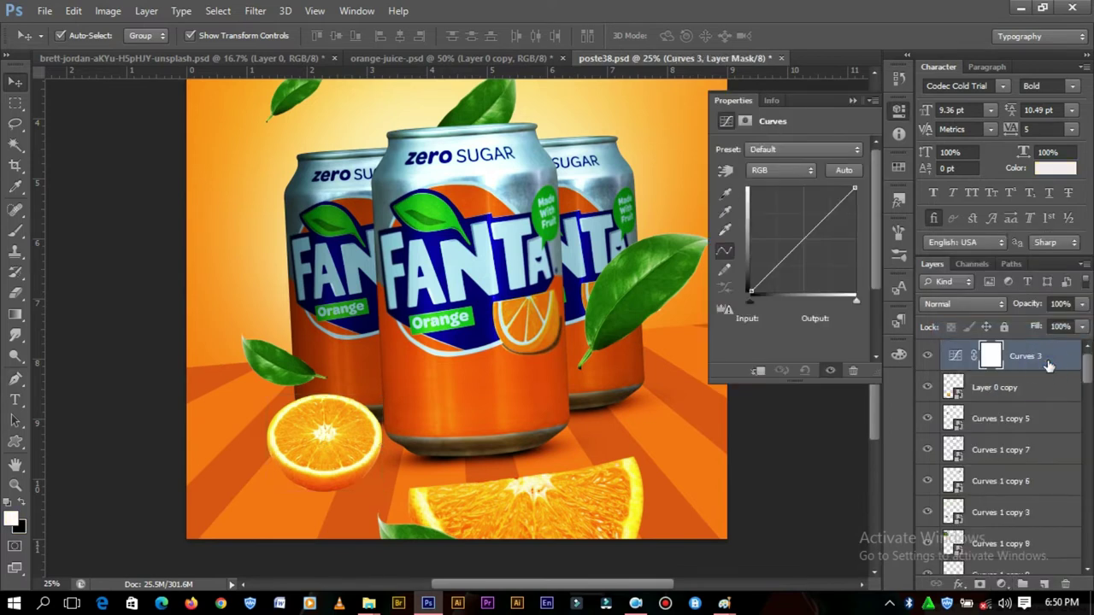
right_click(1047, 361)
left_click(830, 286)
left_click_drag(773, 270, 773, 278)
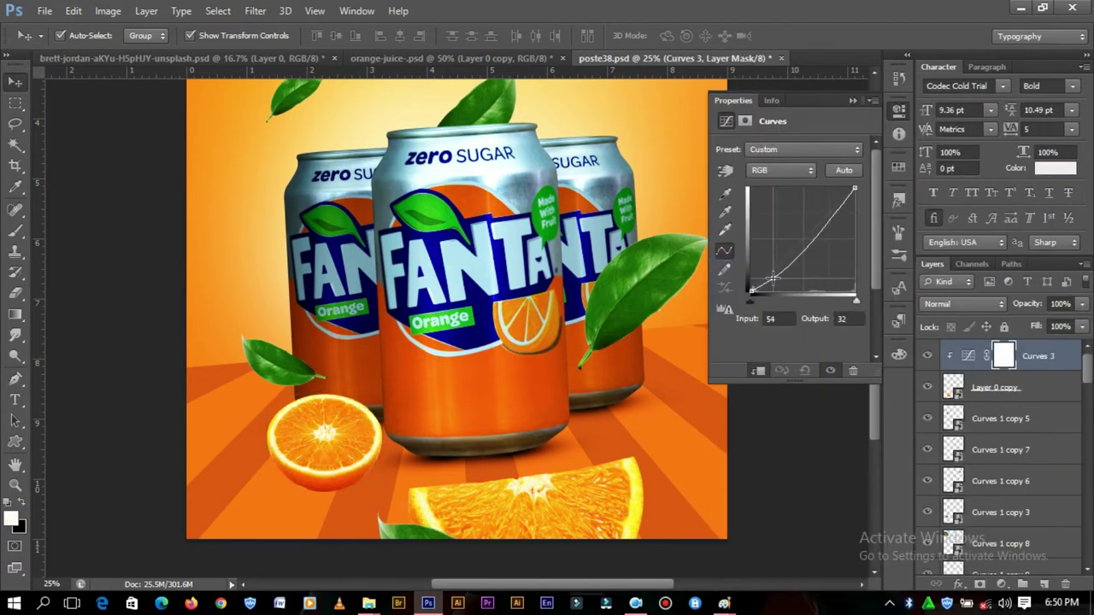
left_click_drag(817, 224, 828, 217)
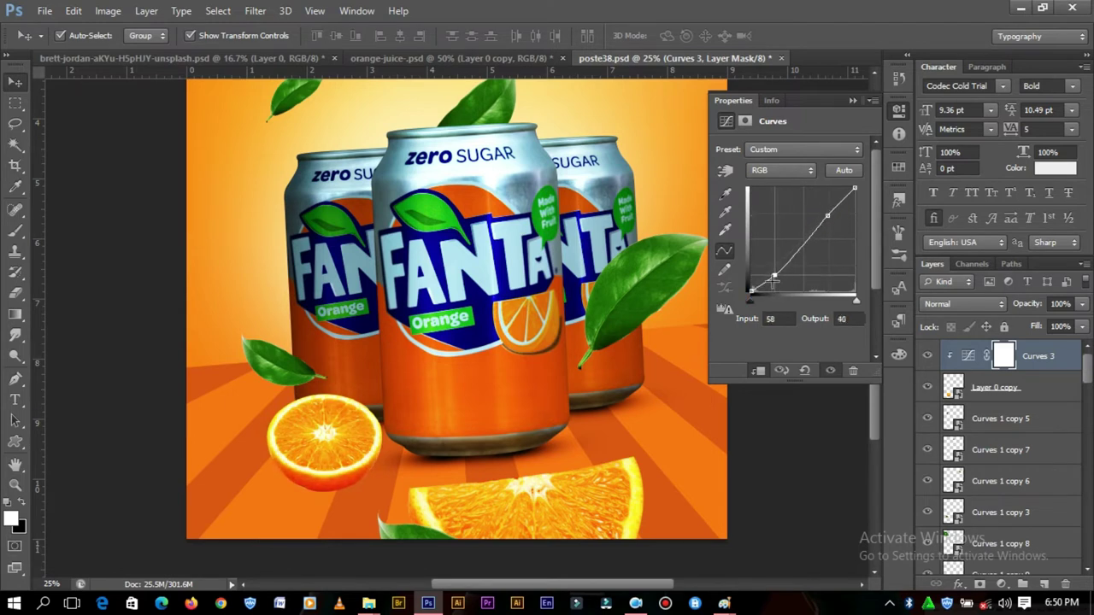
left_click_drag(774, 279, 766, 283)
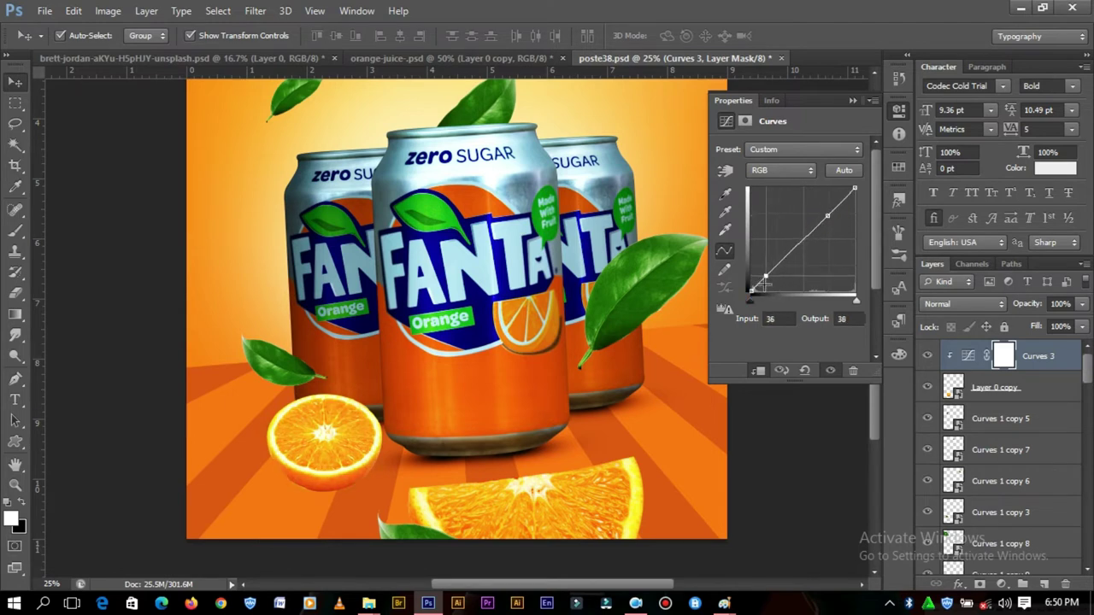
left_click(852, 103)
- Enlarge the orange half and position it beside the left can
left_click(361, 453)
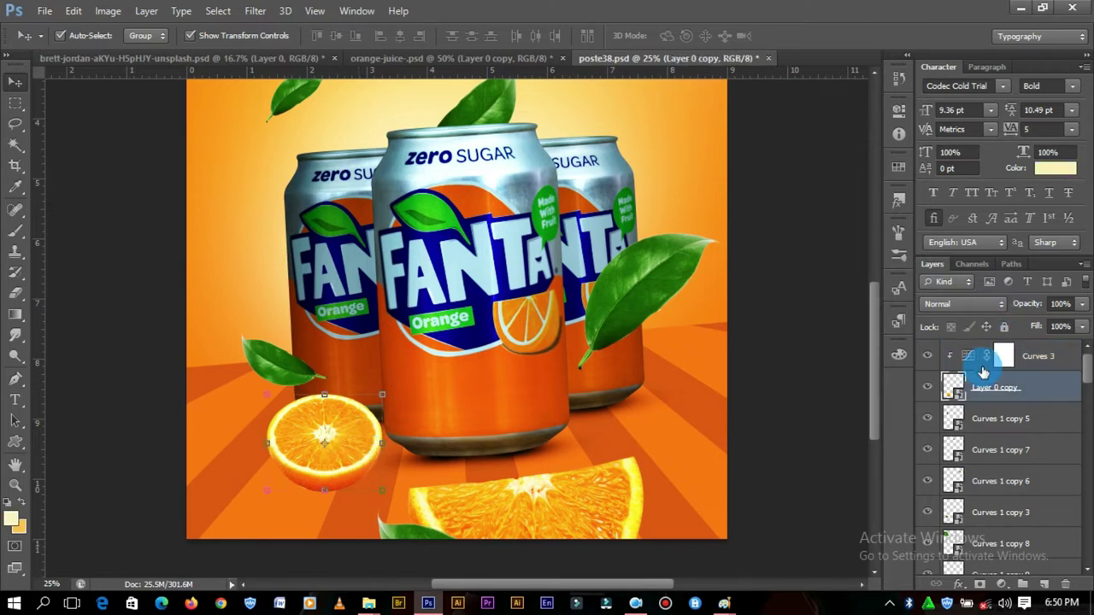
left_click_drag(382, 394, 409, 381)
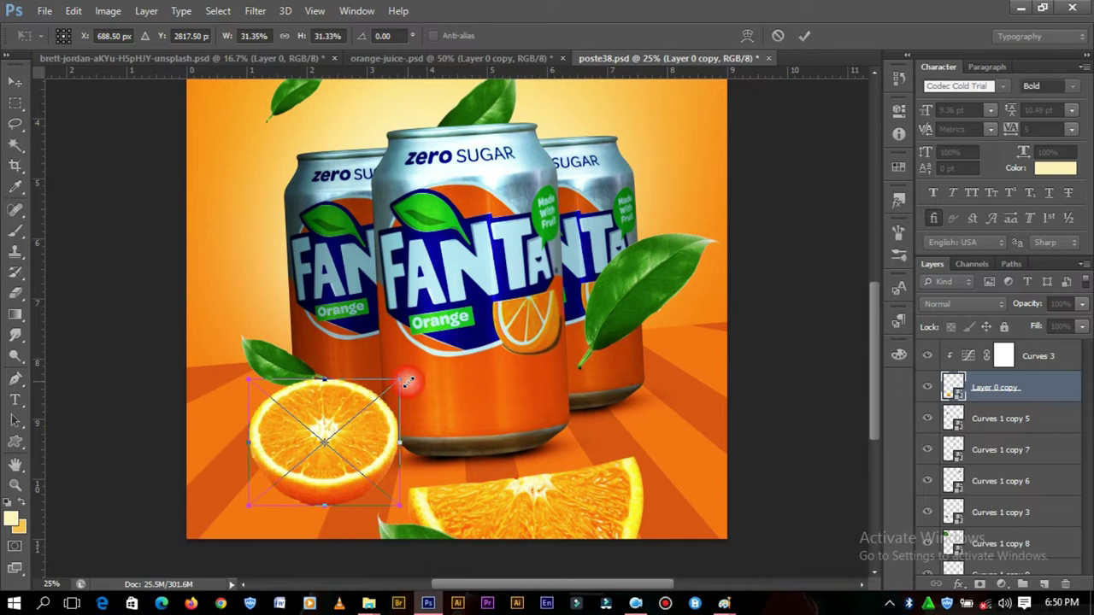
left_click(804, 35)
left_click_drag(359, 427, 313, 327)
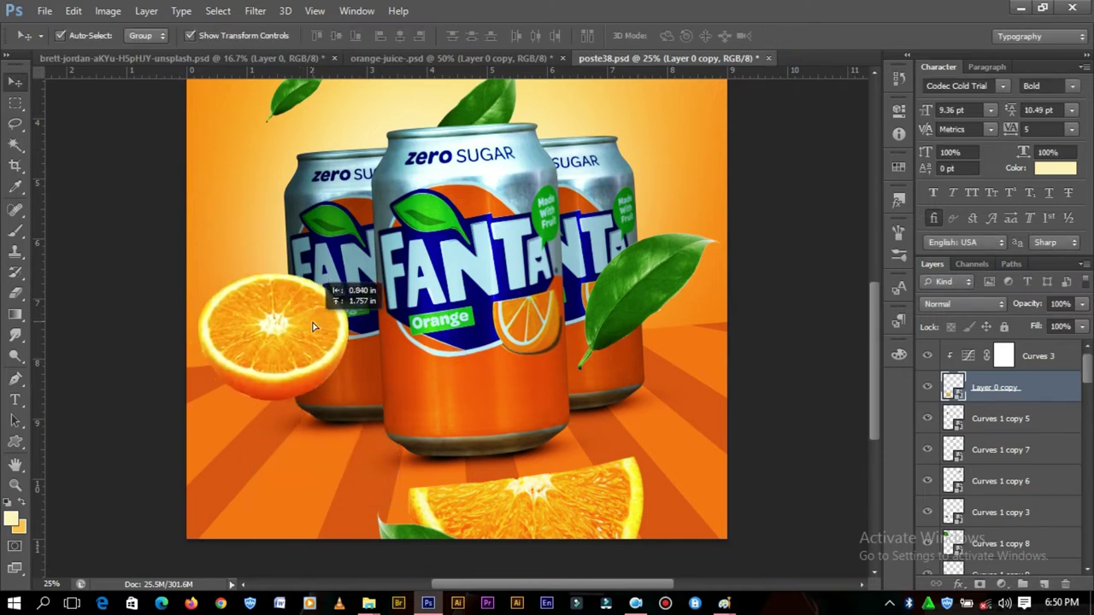
double_click(1051, 357)
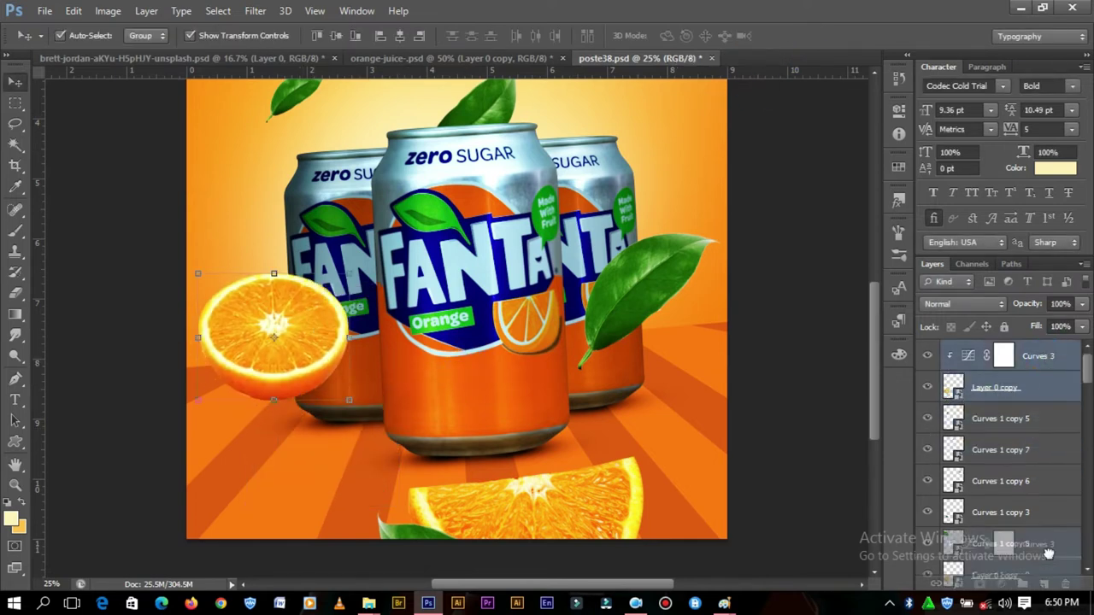
- Move the orange half layer beneath the left can and shift it right behind the can
scroll(1000, 462, "down", 5)
scroll(999, 462, "down", 3)
mouse_move(991, 504)
left_mouse_down()
mouse_move(1032, 401)
mouse_move(1026, 414)
left_mouse_up()
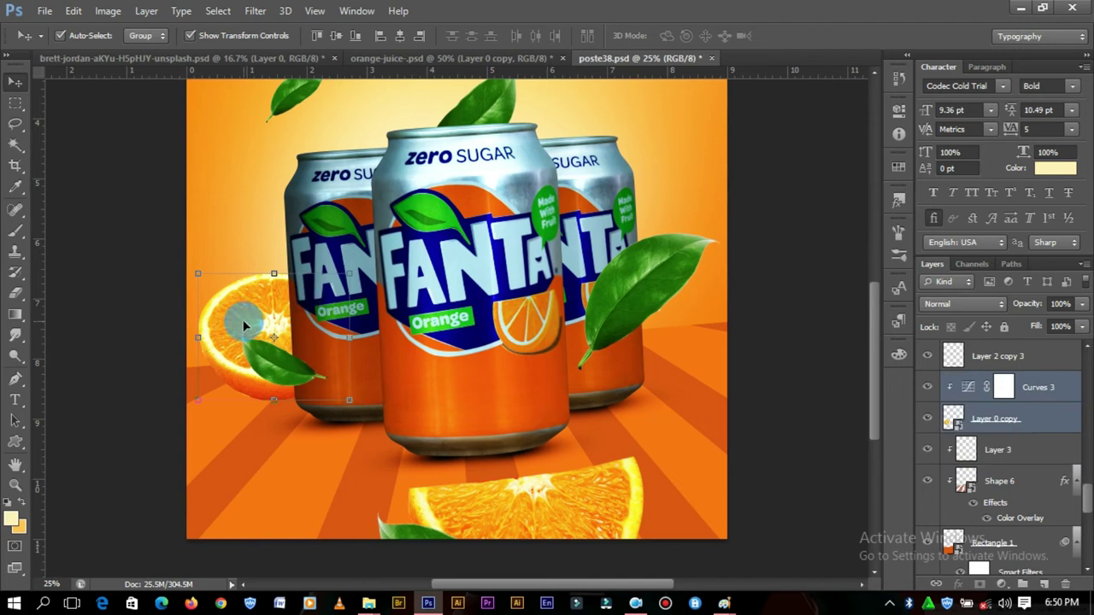
left_click_drag(243, 321, 292, 319)
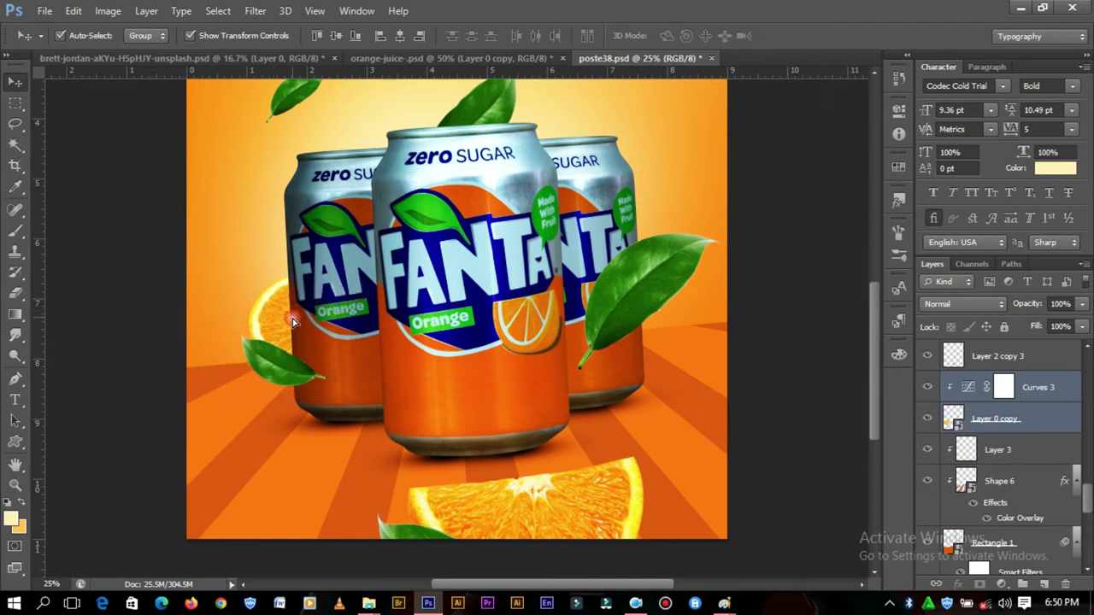
- Nudge the left can slightly right, raise the leaf, and select the Rectangle 1 layer
mouse_move(337, 251)
left_mouse_down()
mouse_move(359, 254)
mouse_move(348, 251)
left_mouse_up()
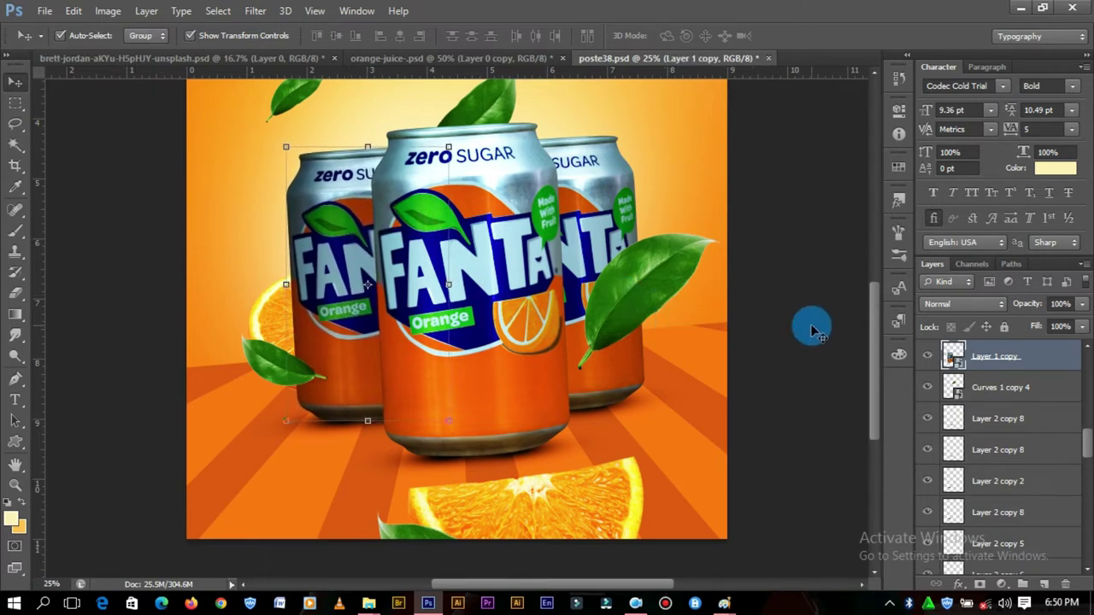
left_click(363, 434)
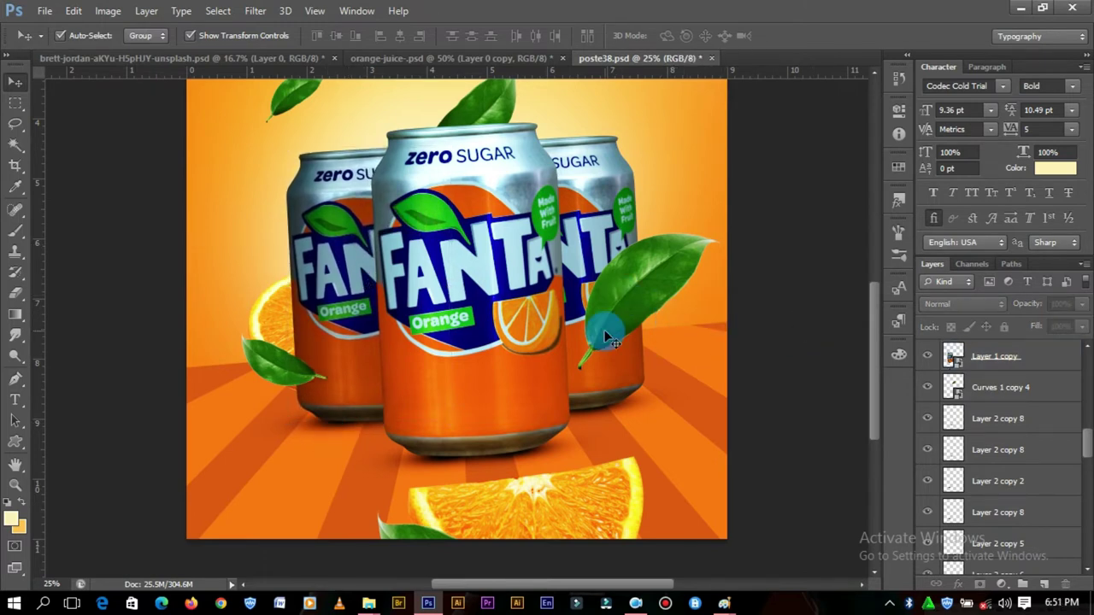
mouse_move(296, 373)
left_mouse_down()
mouse_move(301, 282)
mouse_move(300, 407)
left_mouse_up()
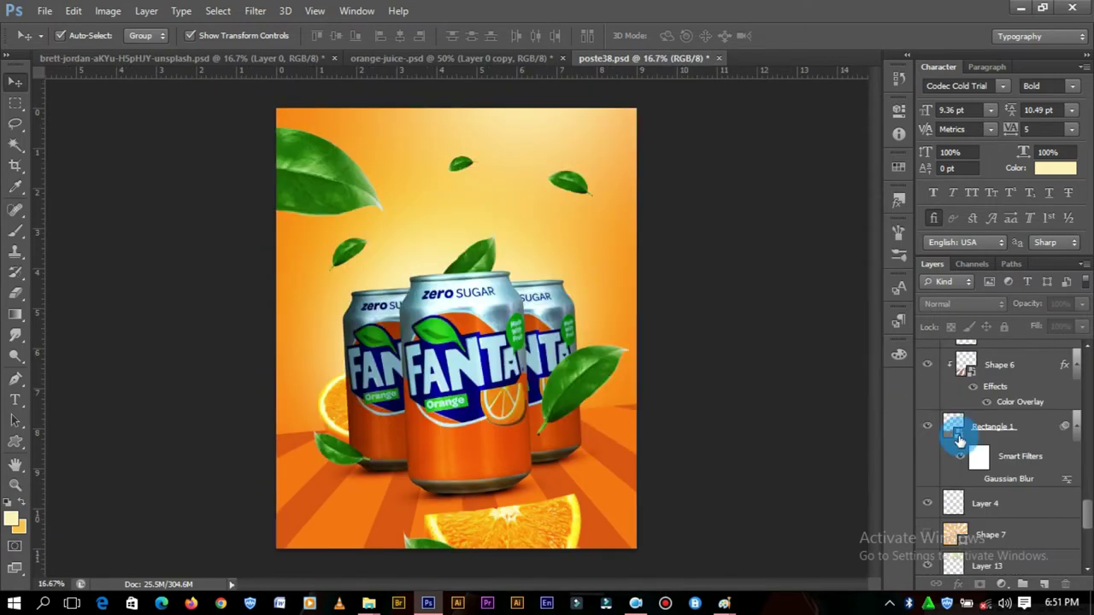
left_click(964, 435)
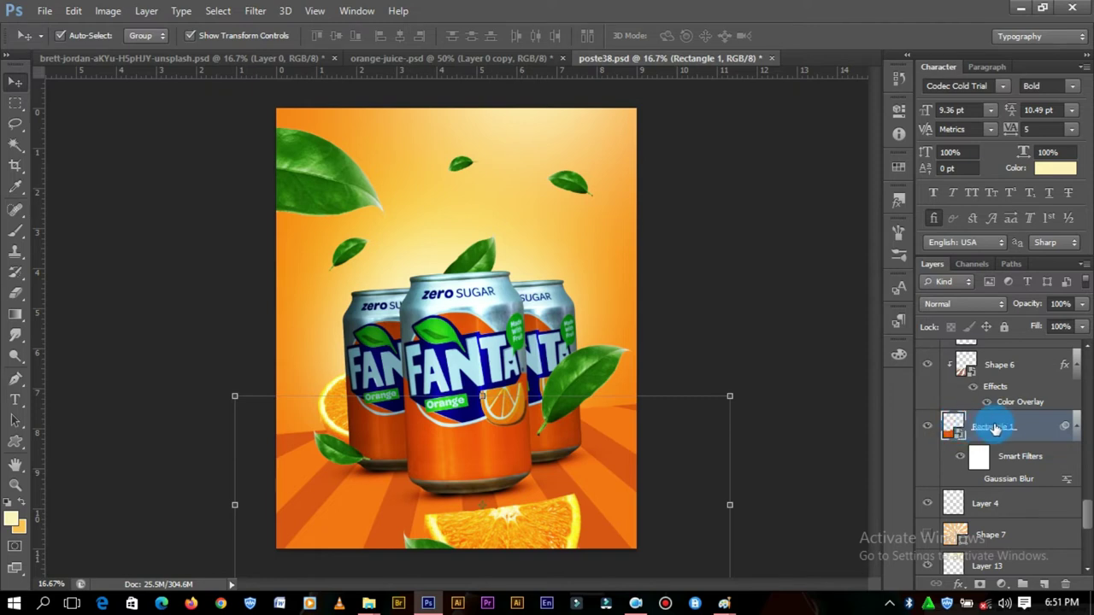
- Change the Rectangle 1 smart object's orange fill to #ee4e00 and save Rectangle 1.psb
double_click(953, 422)
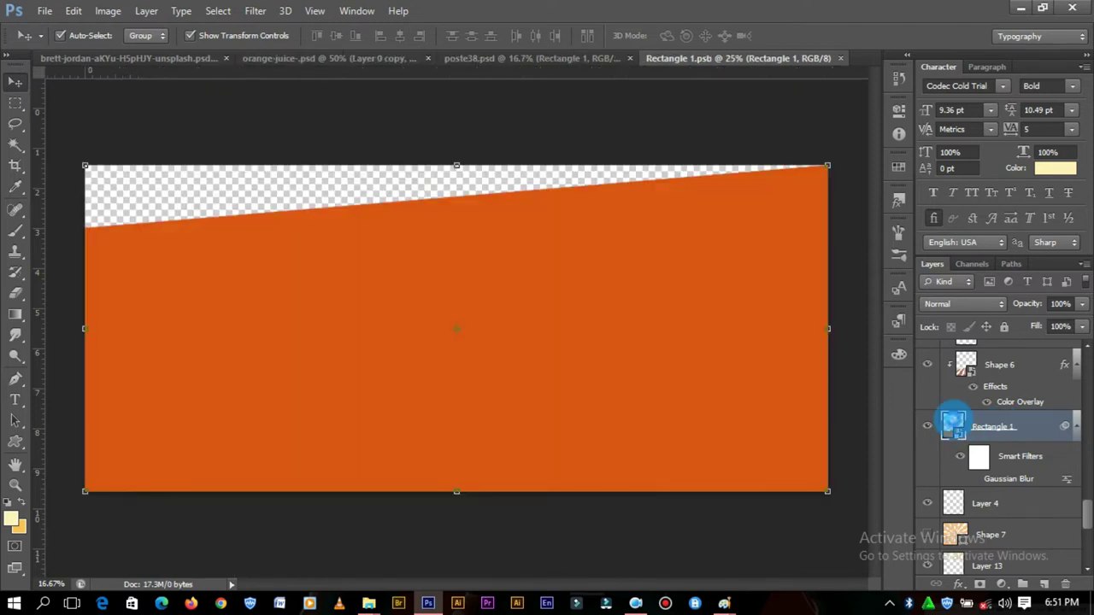
double_click(954, 357)
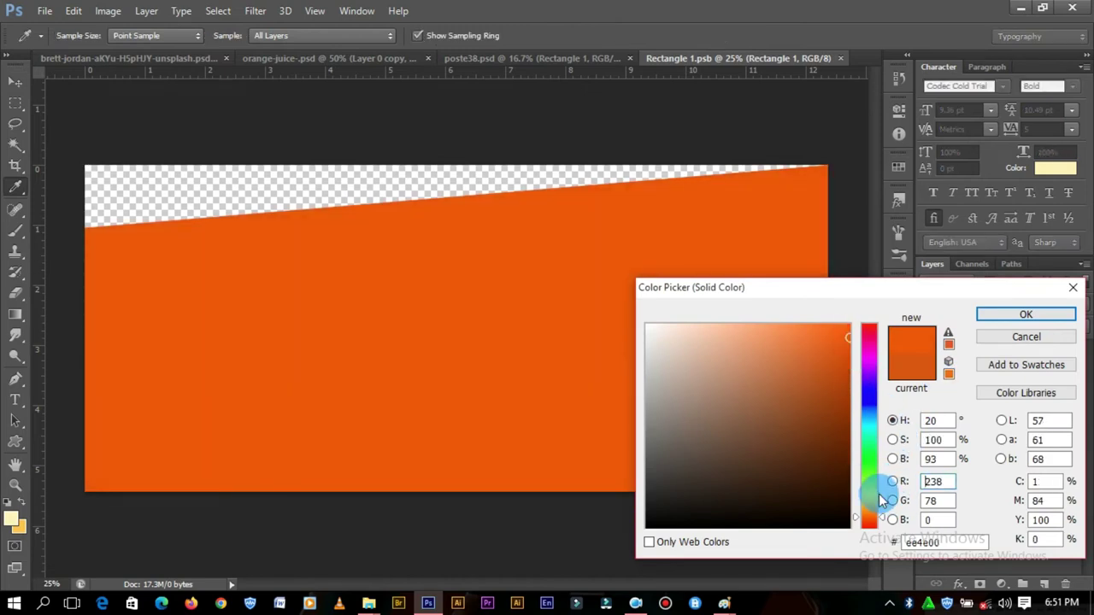
left_click(1024, 313)
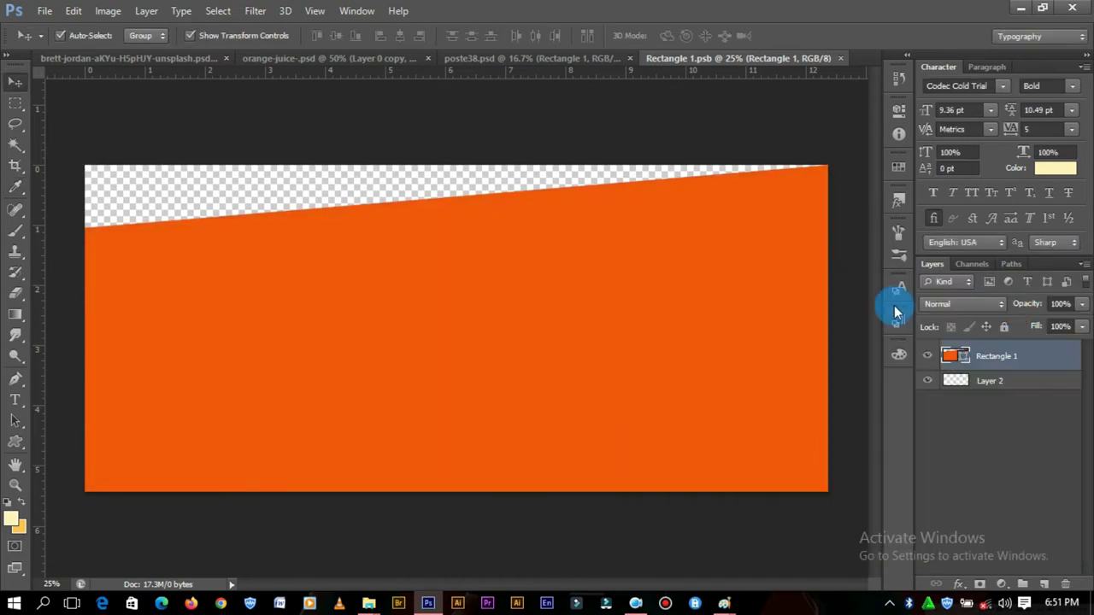
key("ctrl+s")
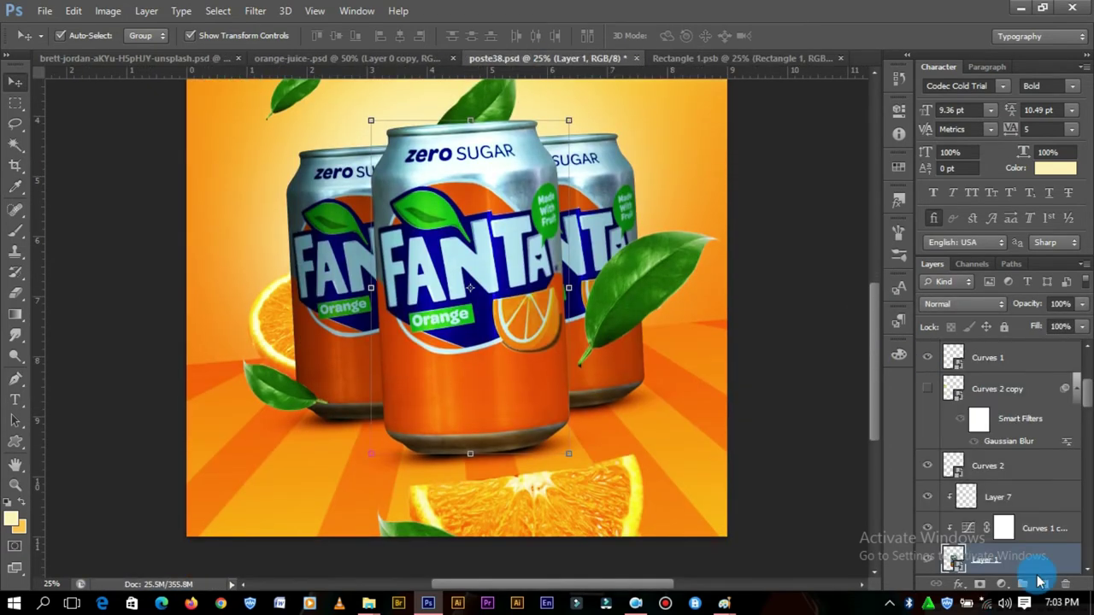
- Paint a soft black shadow under the cans on a new layer and lower its Fill
left_click(1044, 584)
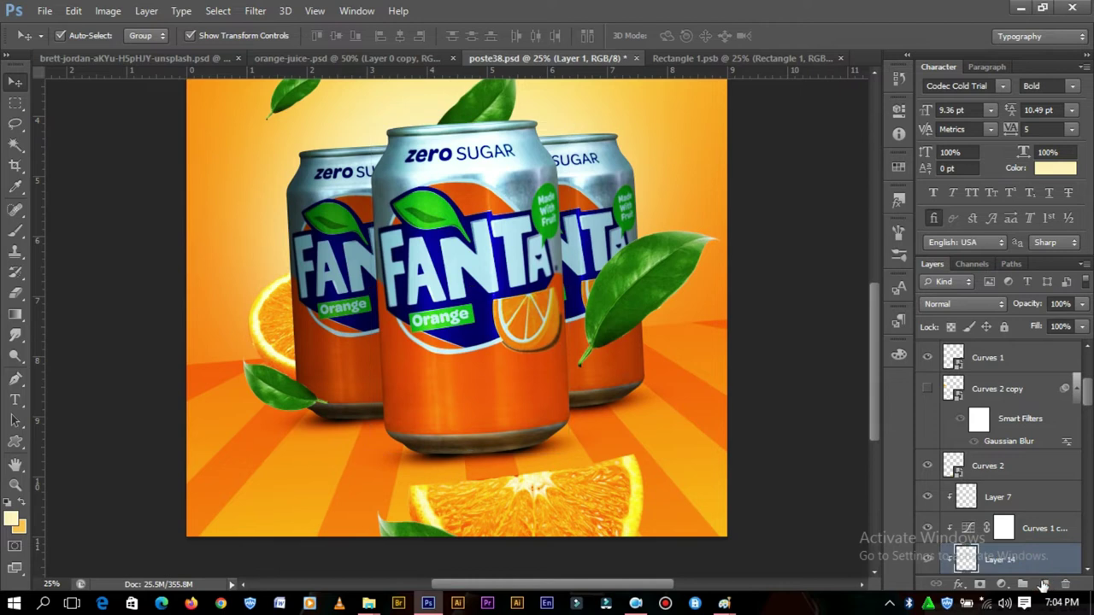
left_click(15, 230)
right_click(568, 408)
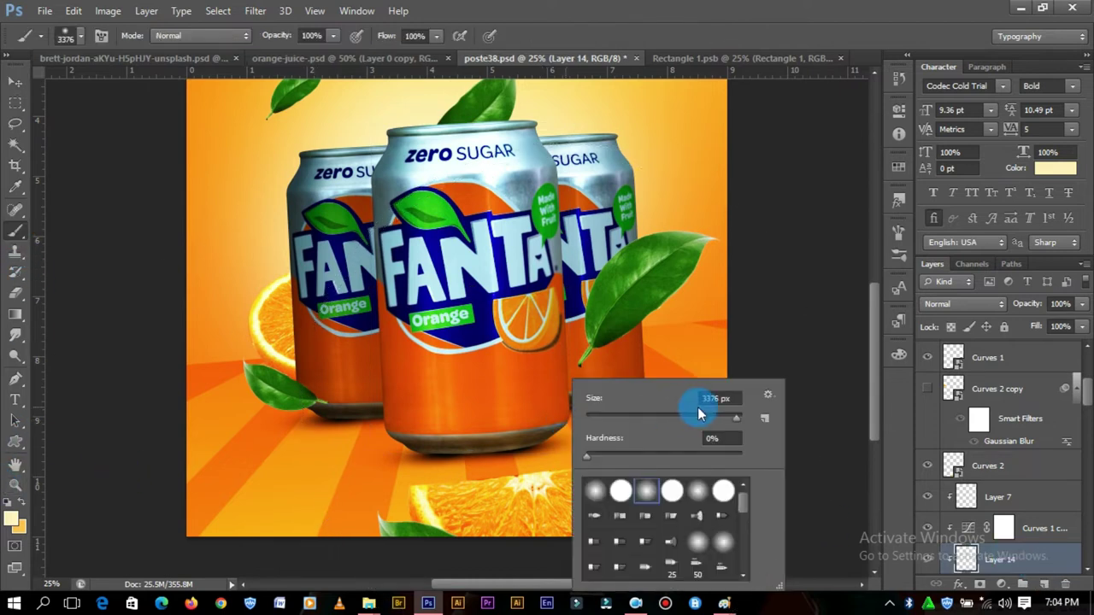
left_click(26, 523)
left_click_drag(704, 496, 704, 560)
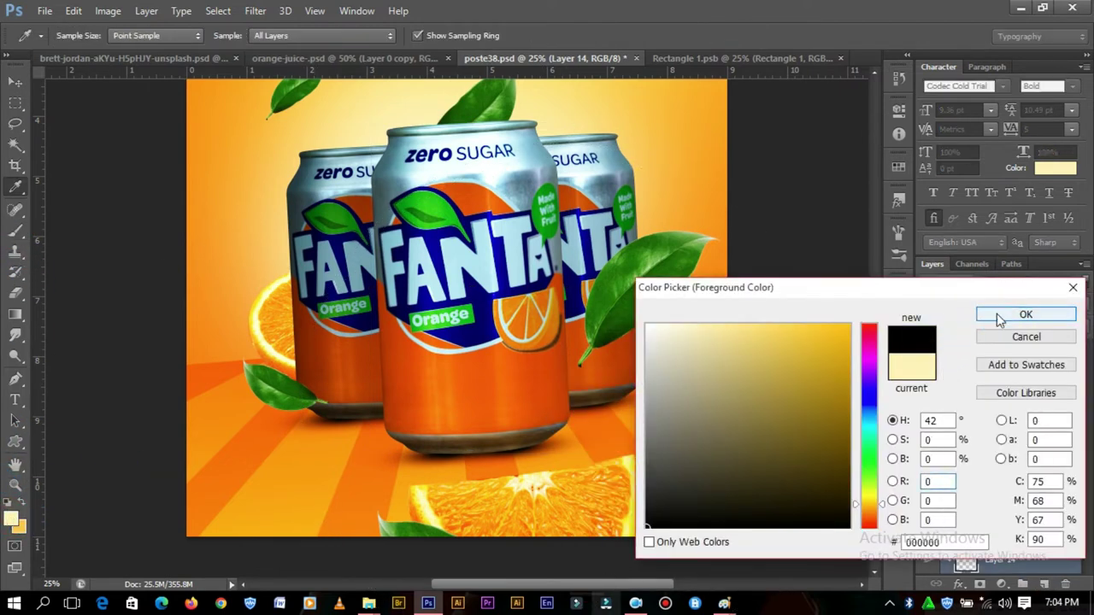
left_click(997, 315)
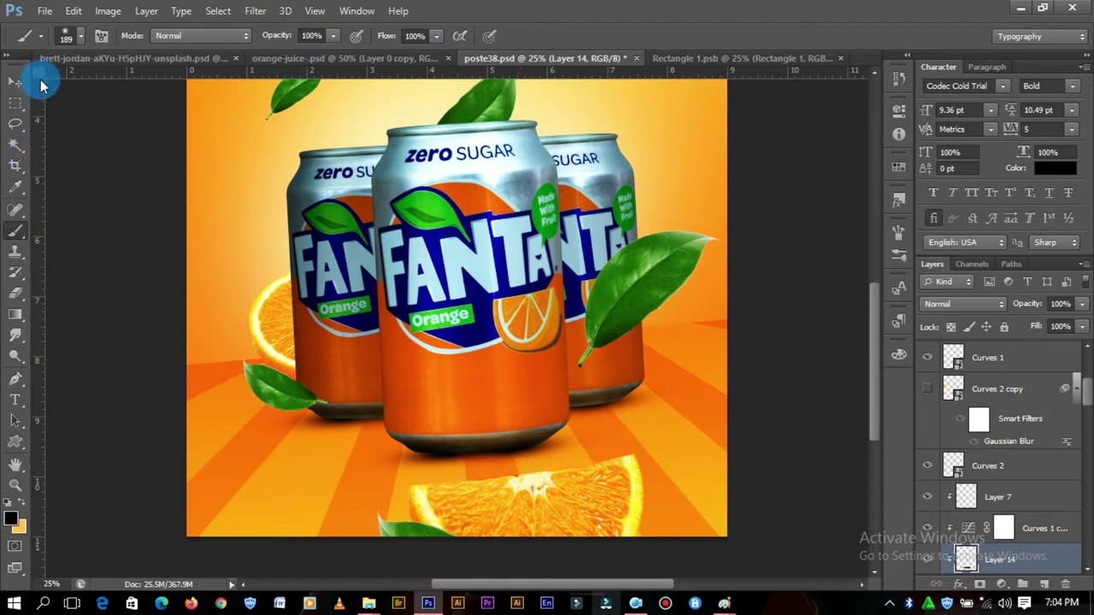
left_click(15, 81)
left_click(1084, 326)
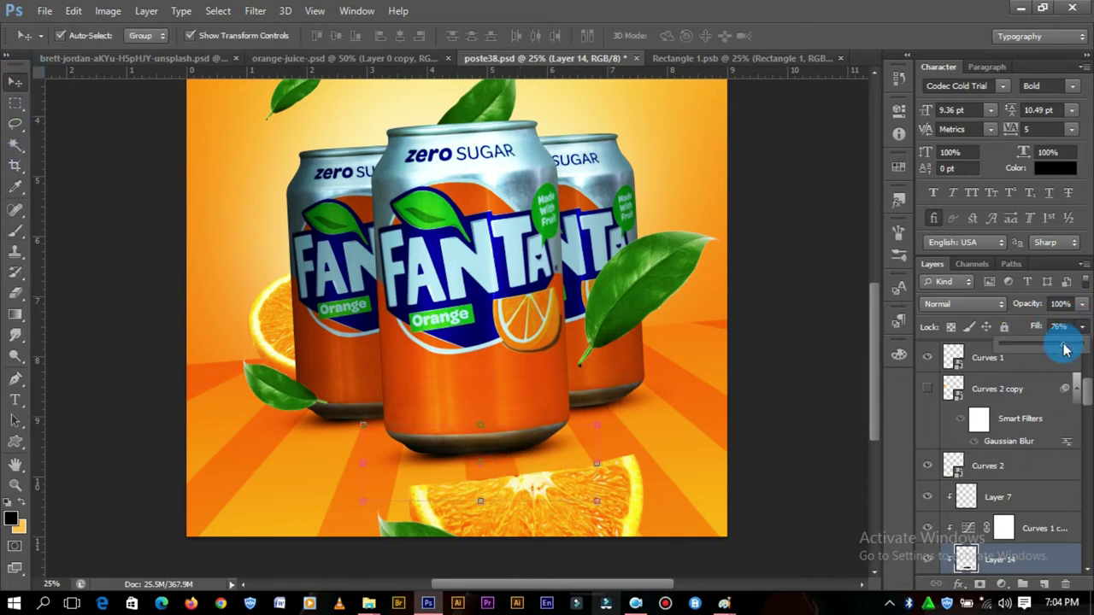
- Select both Layer 2 copy 4 layers and rescale them to about 102% width, 92% height
left_click(557, 451)
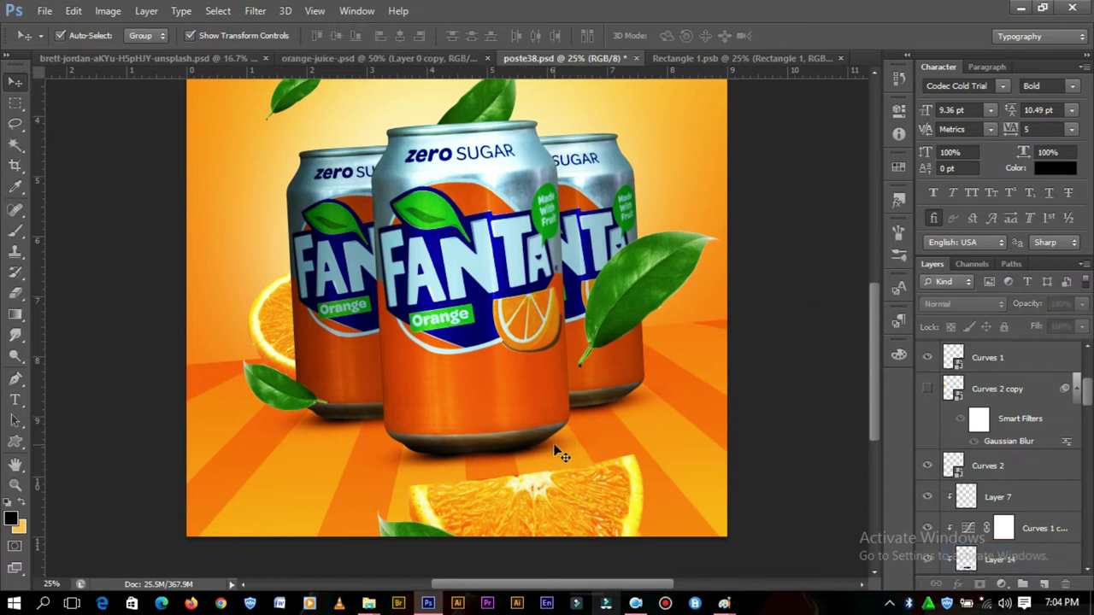
left_click_drag(1089, 462, 970, 484)
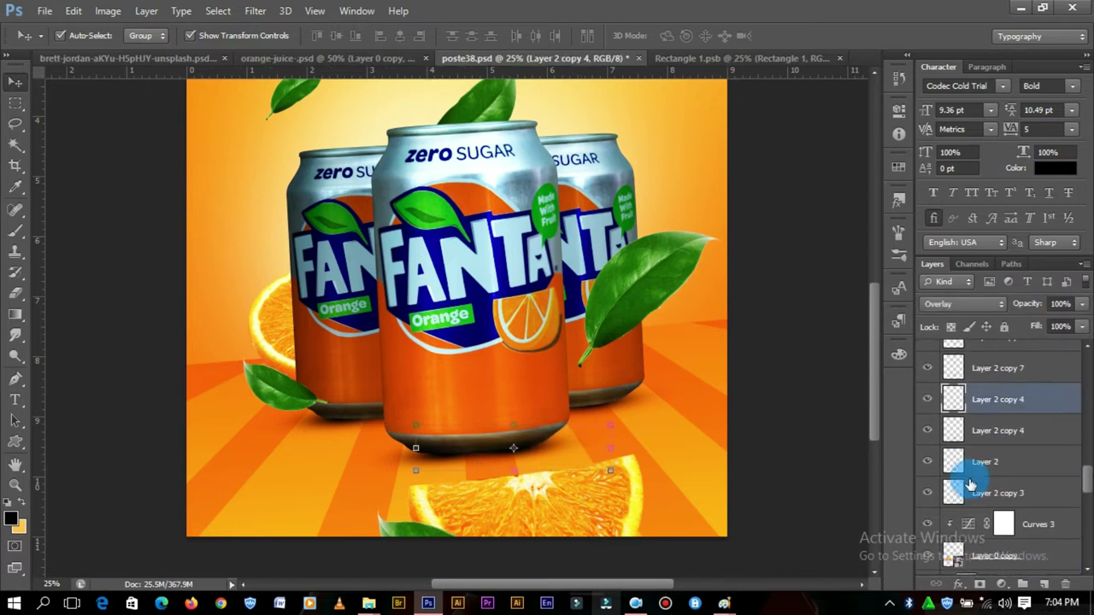
left_click(983, 485, "shift")
left_click(826, 442)
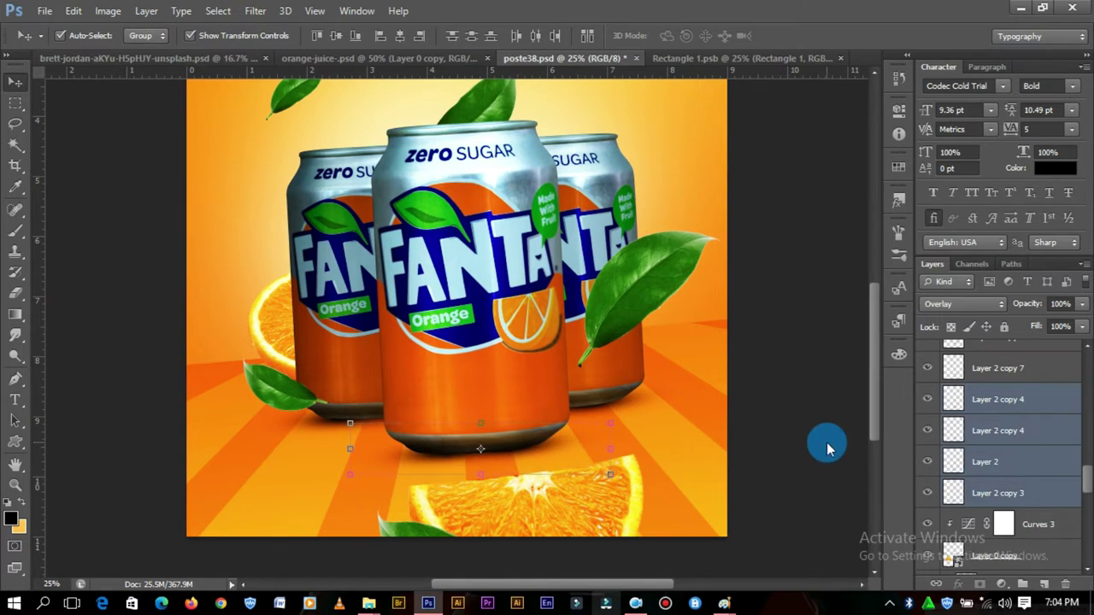
left_click(1045, 489)
left_click(1013, 463)
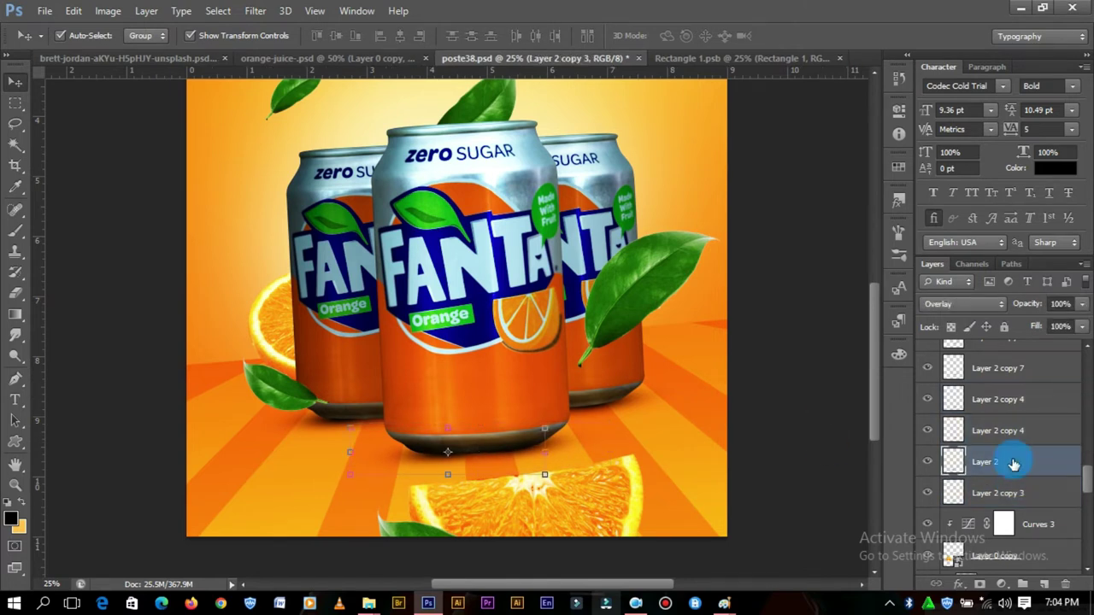
left_click(1008, 431)
left_click(1008, 399, "shift")
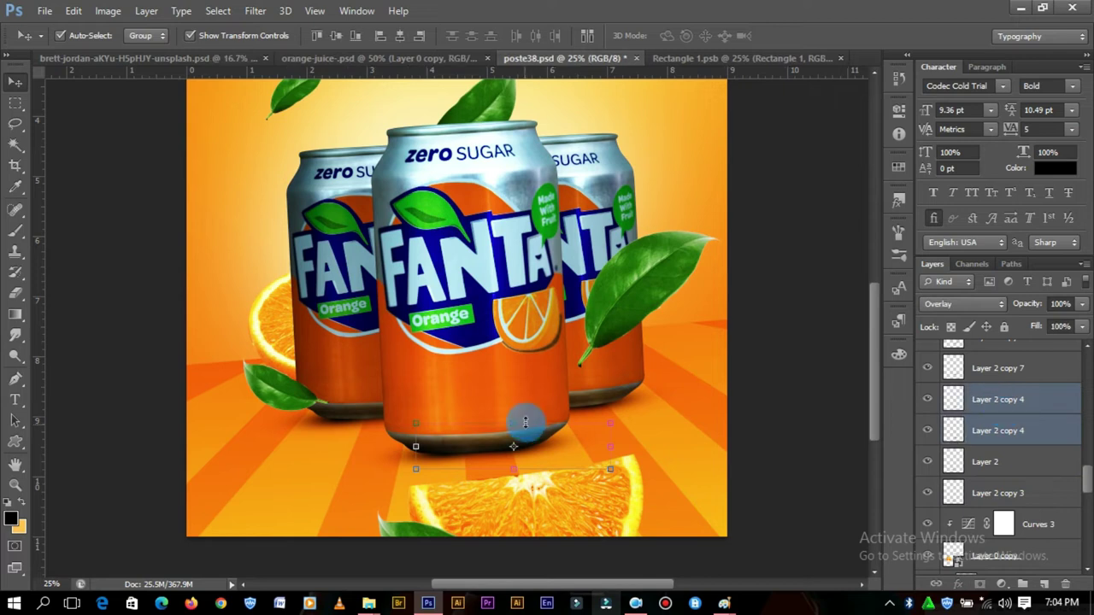
left_click_drag(413, 445, 394, 446)
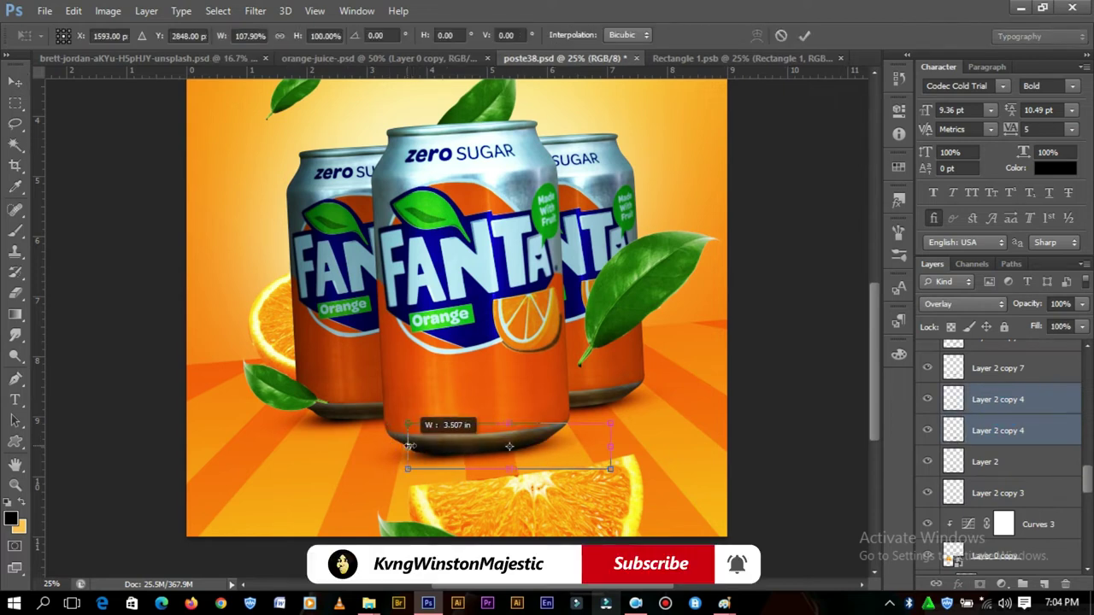
left_click_drag(511, 469, 511, 465)
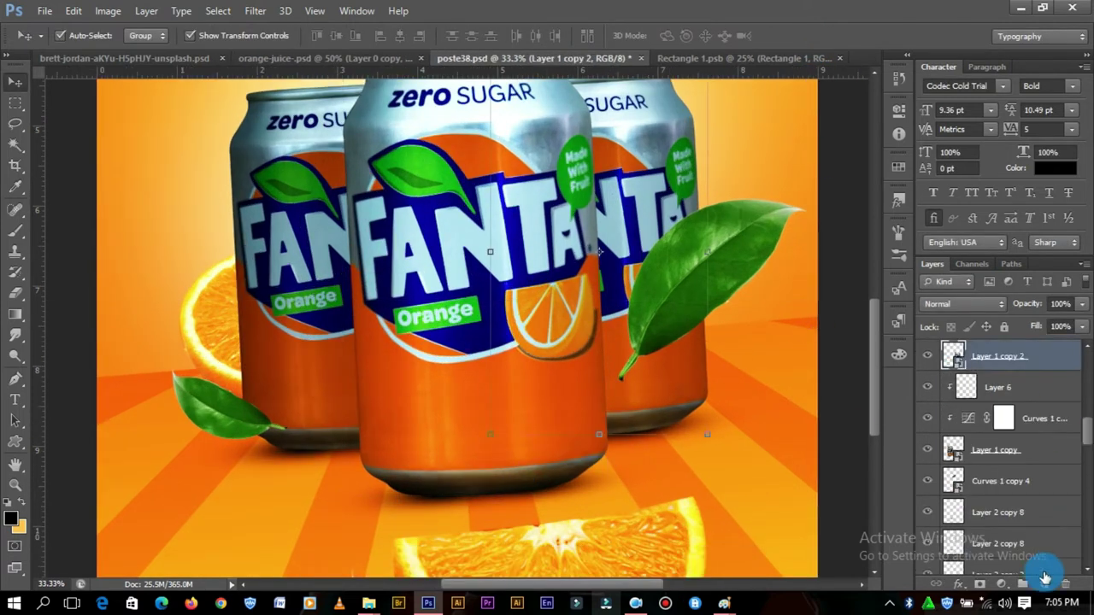
- On a new layer, paint white highlights along the middle can's rim
left_click(18, 238)
left_click(1008, 358)
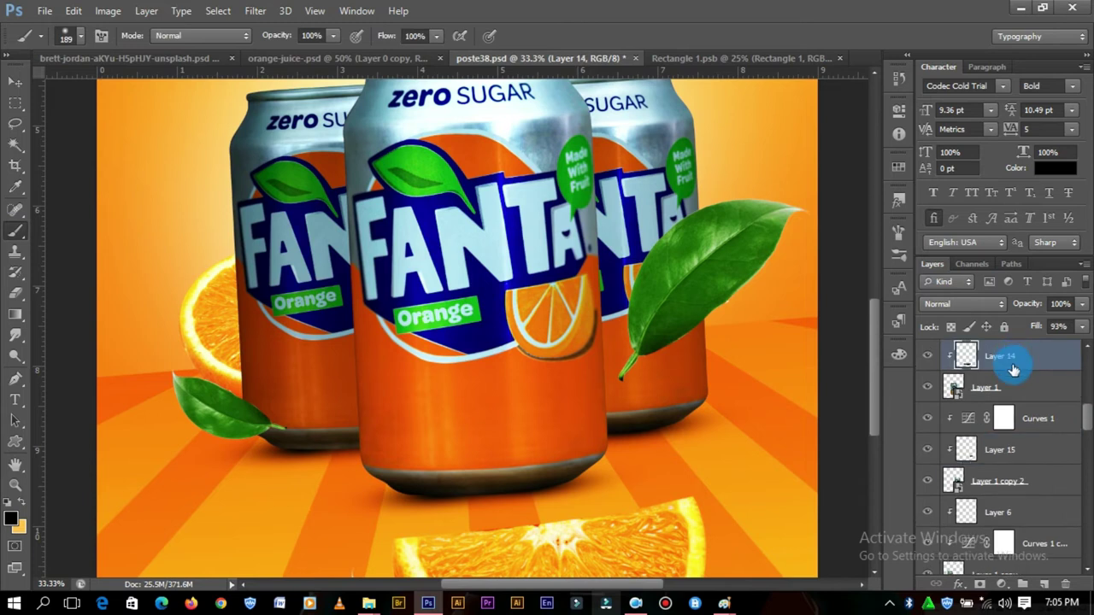
left_click(1090, 398)
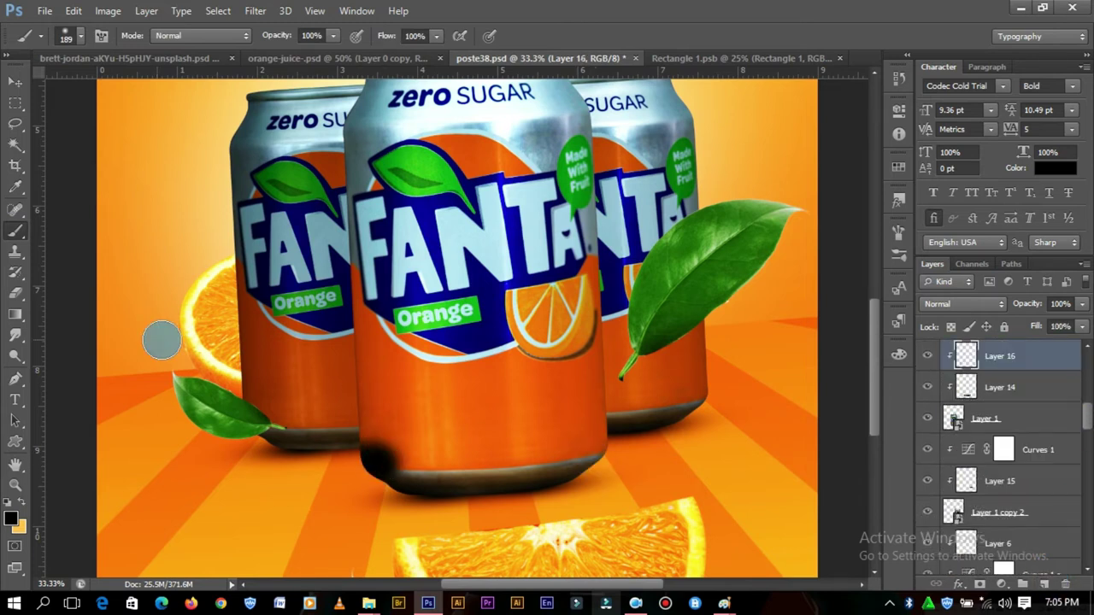
key("v")
key("ctrl+shift+alt+n")
key("b")
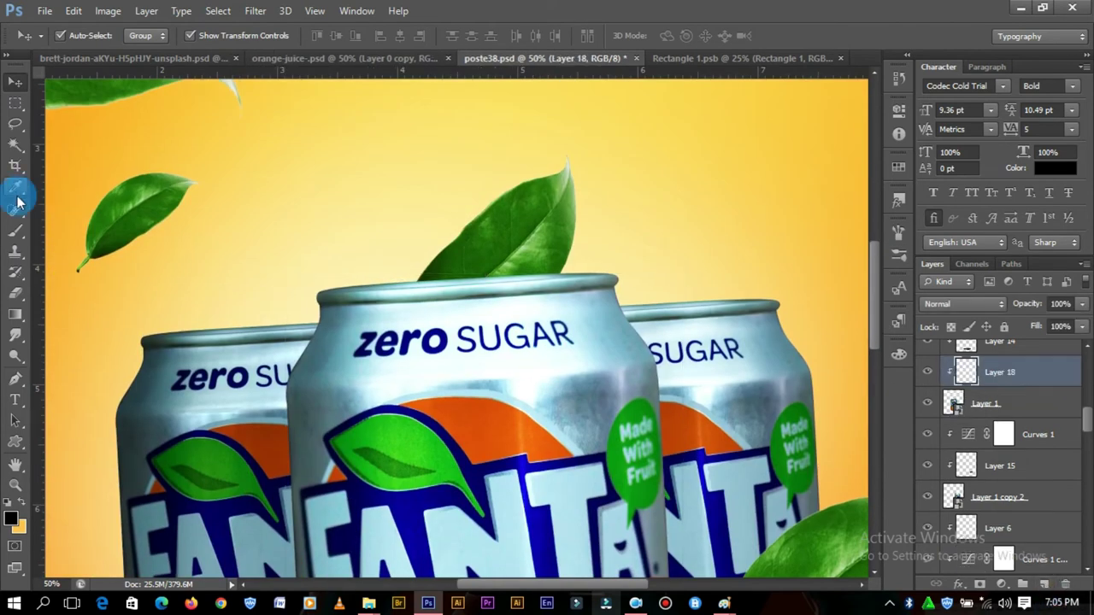
left_click(17, 230)
left_click(11, 518)
left_click(1007, 313)
left_click(612, 282)
left_click(318, 292, "shift")
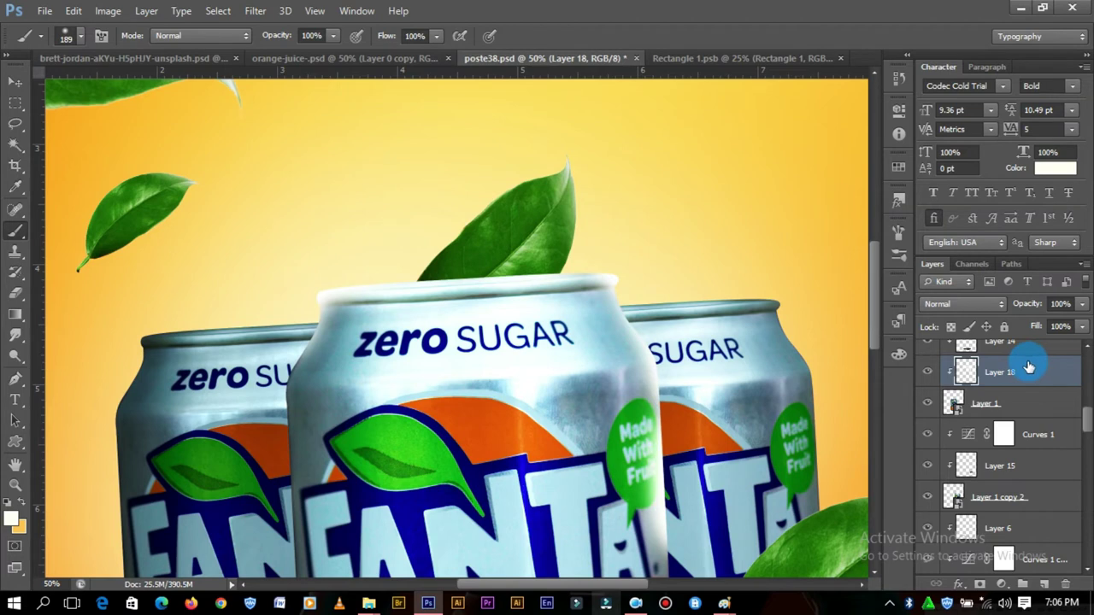
- Set the eraser to 112 px and make an Overlay copy of the highlight at about 50% fill
key("e")
right_click(343, 314)
type("112")
key("Return")
key("v")
left_click(963, 303)
left_click(948, 216)
left_click_drag(1008, 373, 1031, 383)
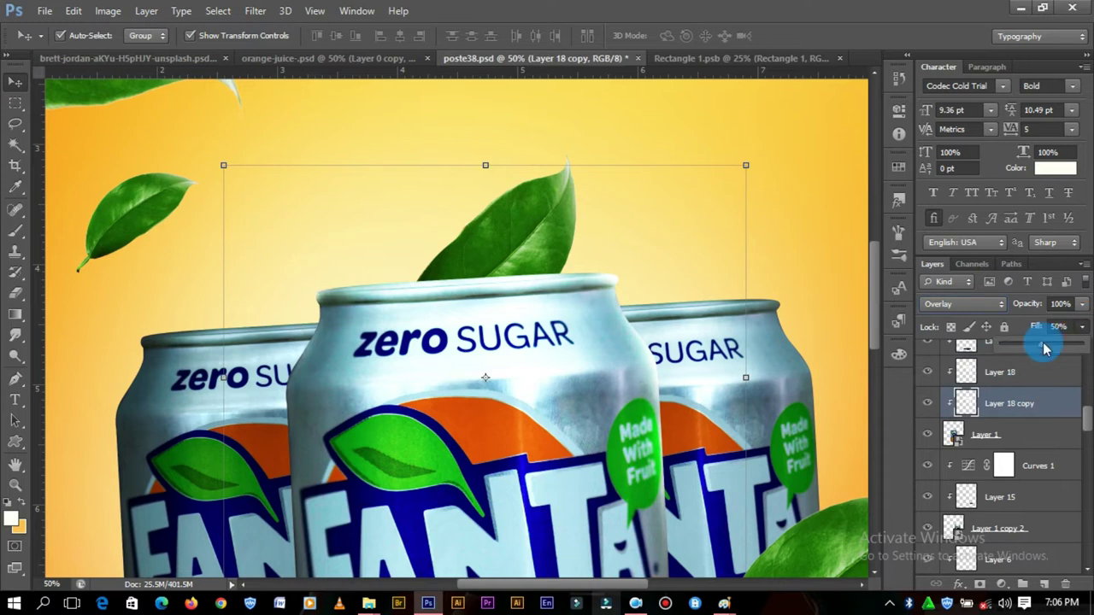
- Paint Layer 19 above the Layer 1 copy 2 can and set its duplicate to Overlay
key("ctrl+0")
key("ctrl+plus")
left_click(1025, 529)
left_click(1043, 582)
key("b")
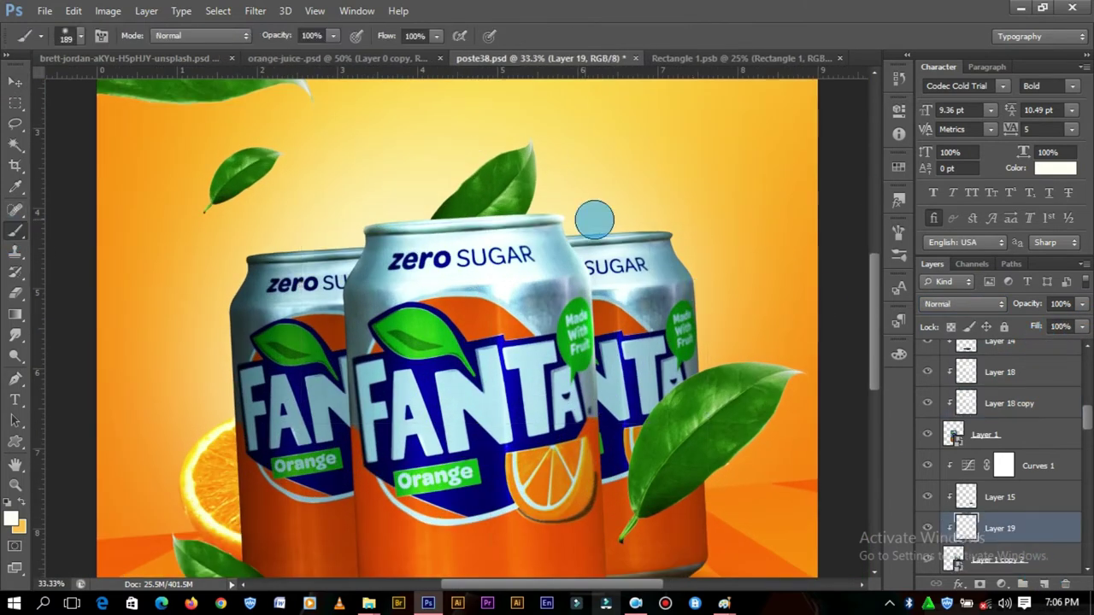
key("v")
key("ctrl+j")
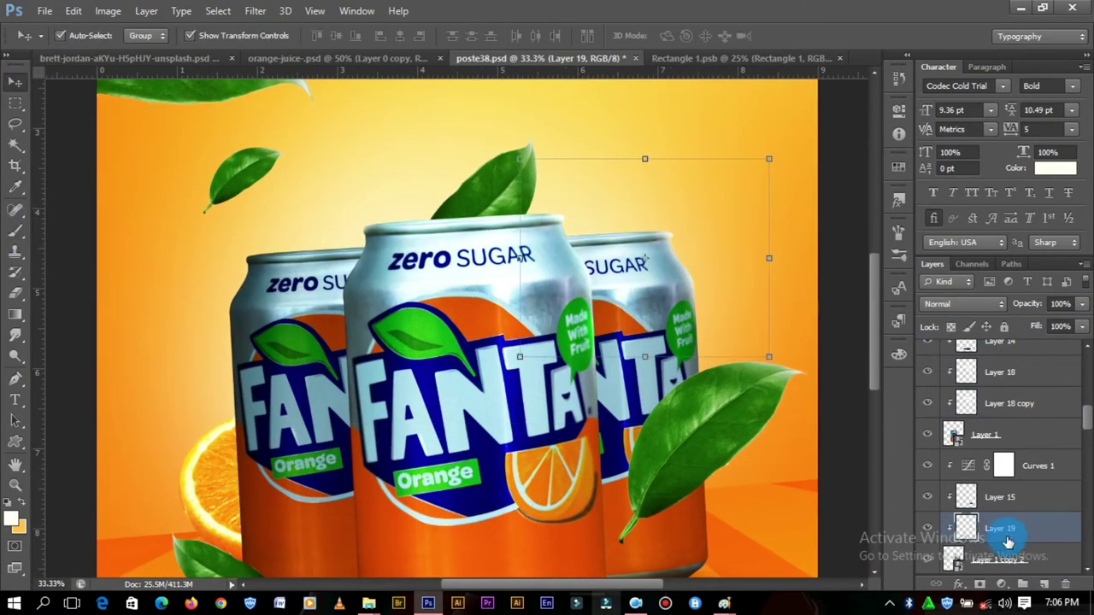
left_click(963, 304)
left_click(934, 199)
left_click(1001, 557)
left_click(963, 303)
left_click(953, 200)
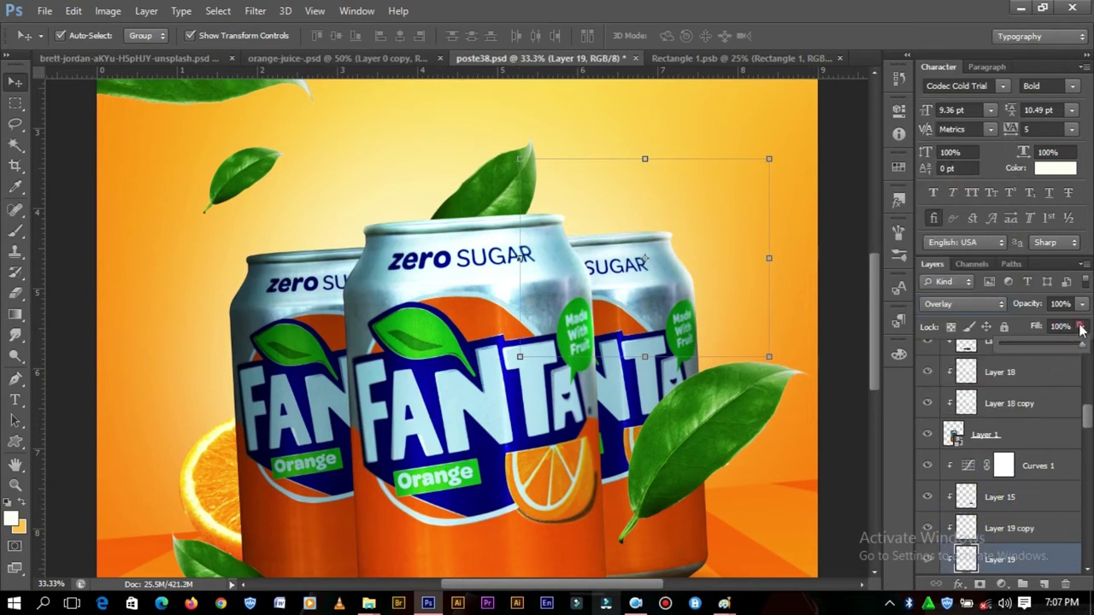
- Paint Layer 20 in Overlay, duplicate it, add Layer 21, and set the eraser to about 119 px
key("ctrl+shift+alt+n")
left_click(17, 234)
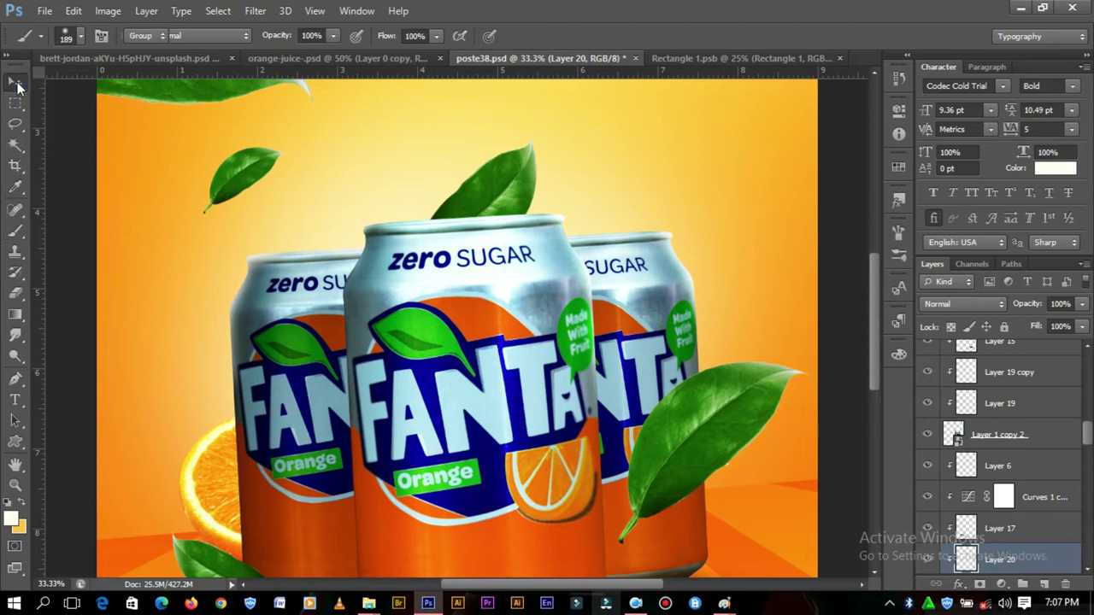
left_click(17, 83)
left_click(963, 304)
left_click(953, 208)
key("ctrl+j")
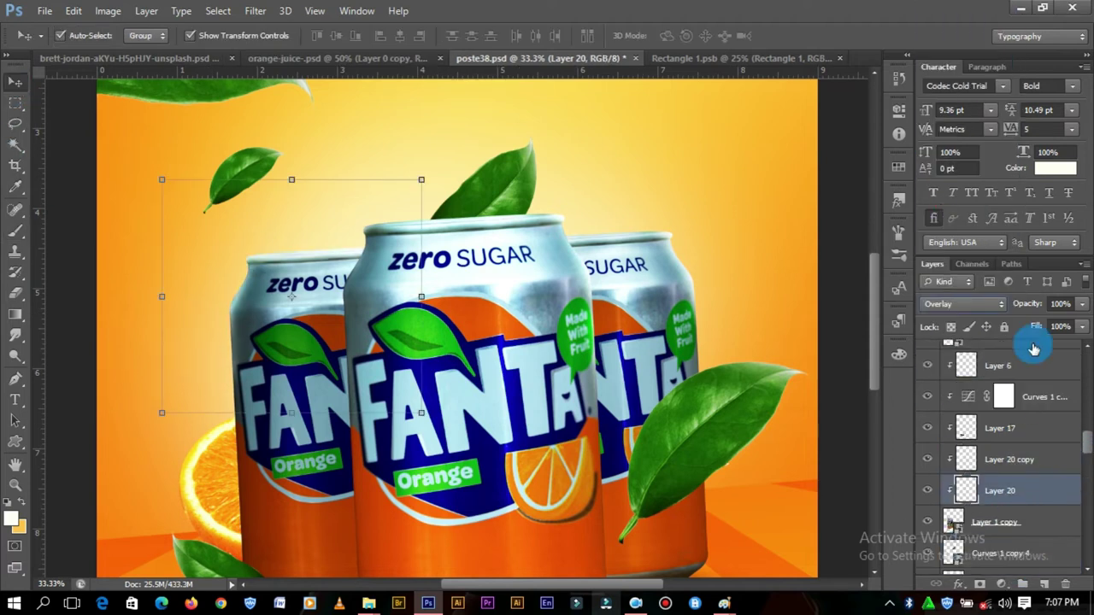
left_click(1044, 584)
key("b")
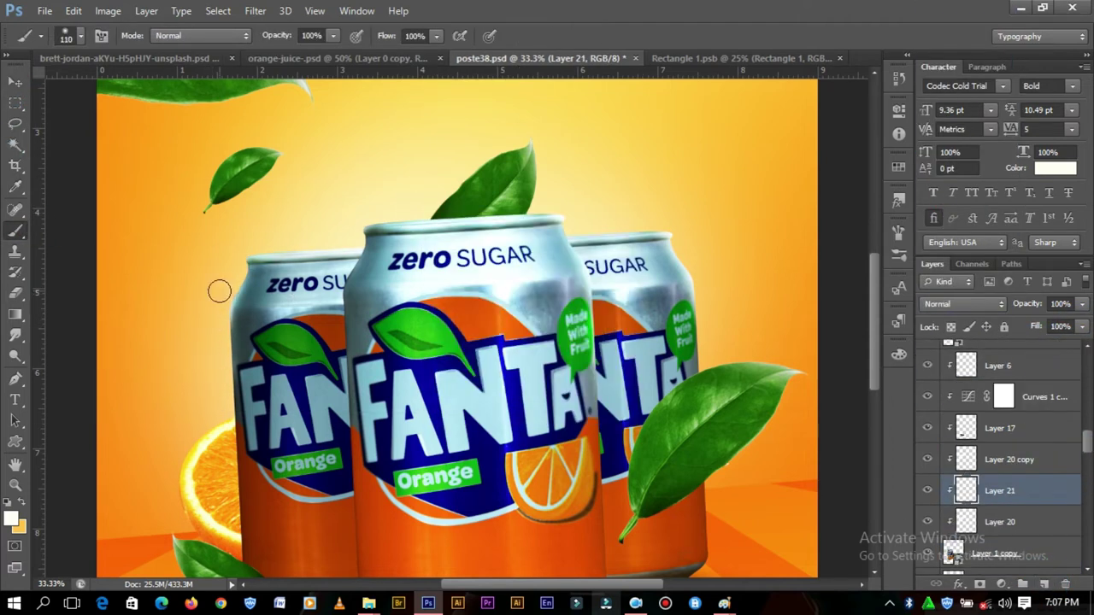
key("e")
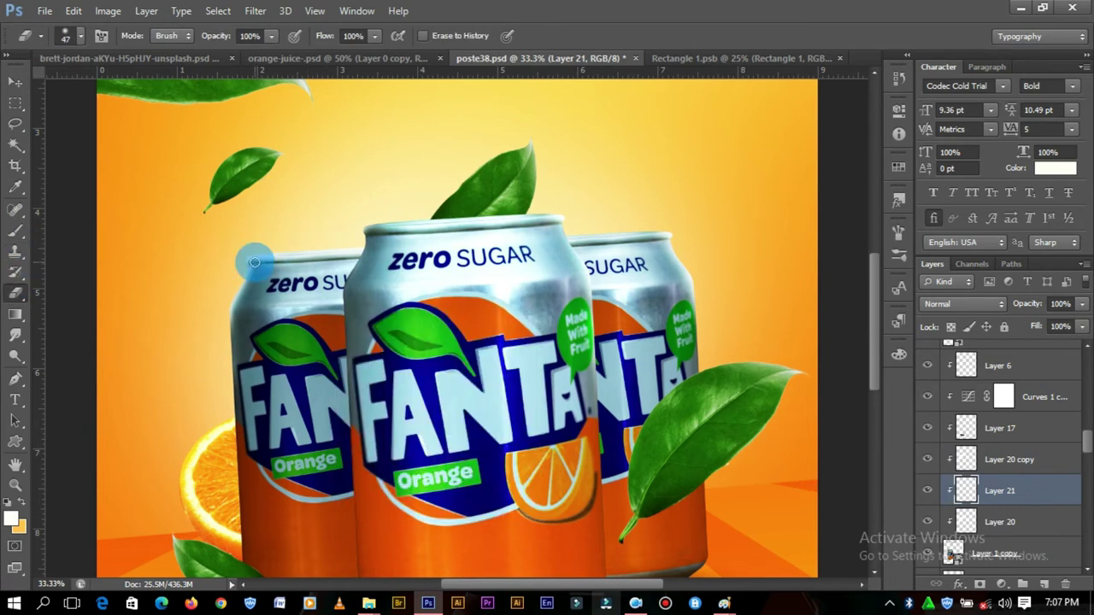
right_click(371, 328)
left_click_drag(401, 335, 423, 335)
key("Return")
key("alt+bracketright")
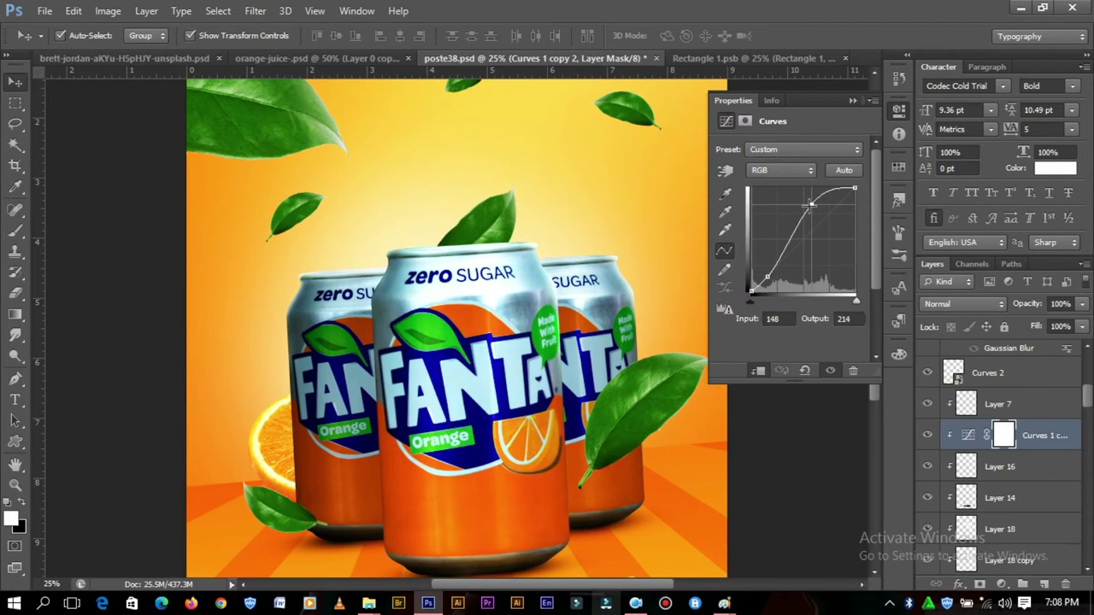
- Move the upper point of the left can's clipped Curves 1 copy to map 227 to 192
left_click(852, 101)
scroll(1023, 513, "down", 3)
left_click(1023, 547)
left_click(339, 347)
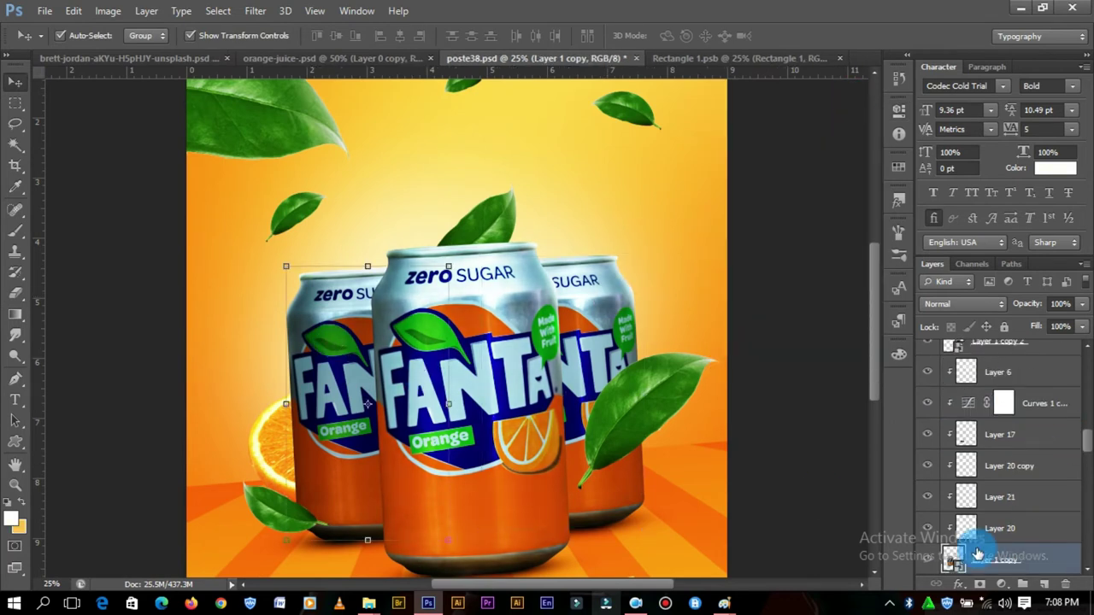
double_click(970, 399)
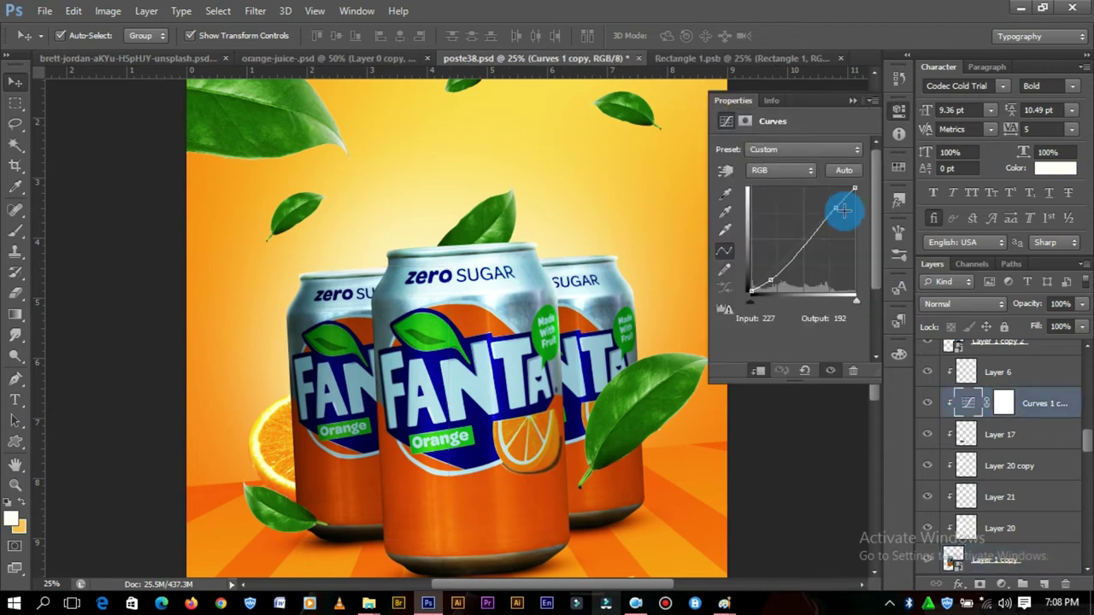
left_click_drag(842, 207, 826, 203)
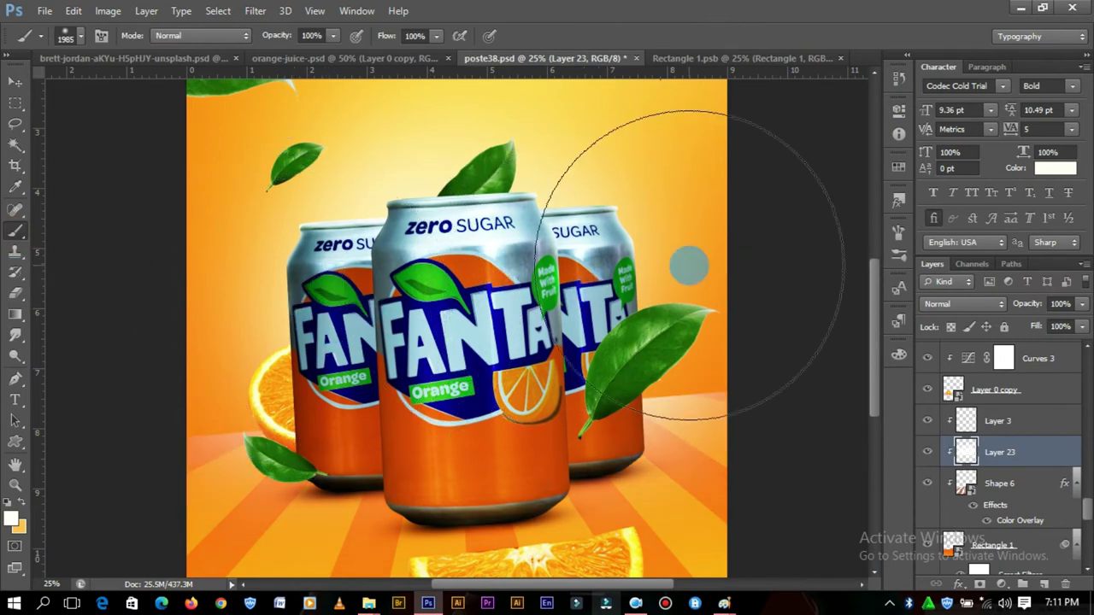
- Erase part of the new highlight layer near the canvas edge
left_click(15, 292)
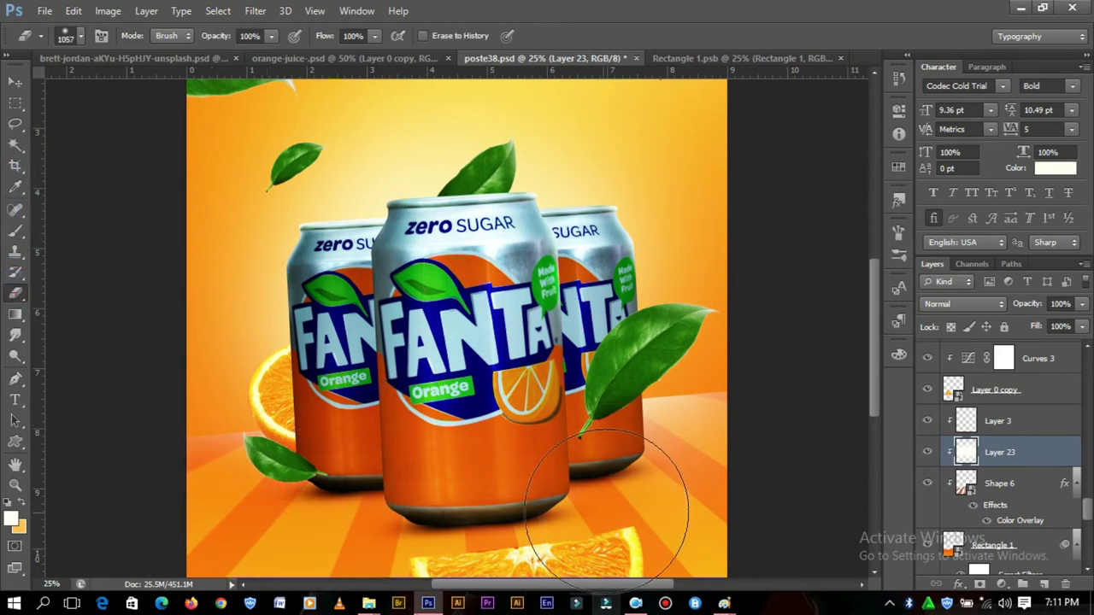
left_click(761, 419)
left_click(15, 83)
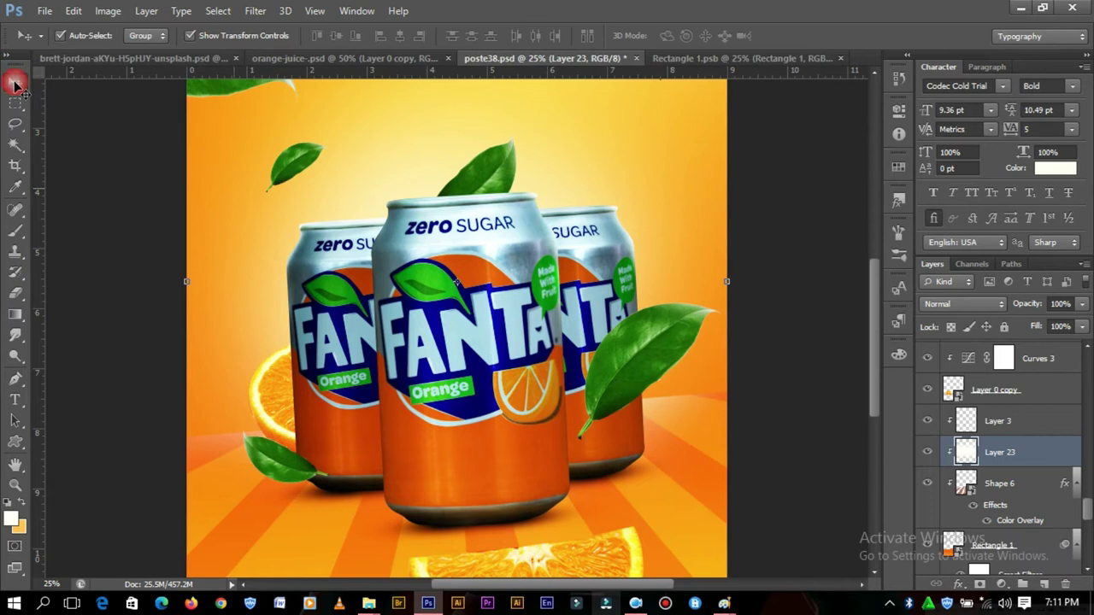
- Add an Overlay copy of the white highlight layer and set the original's fill to 47%
key("ctrl+j")
left_click(964, 303)
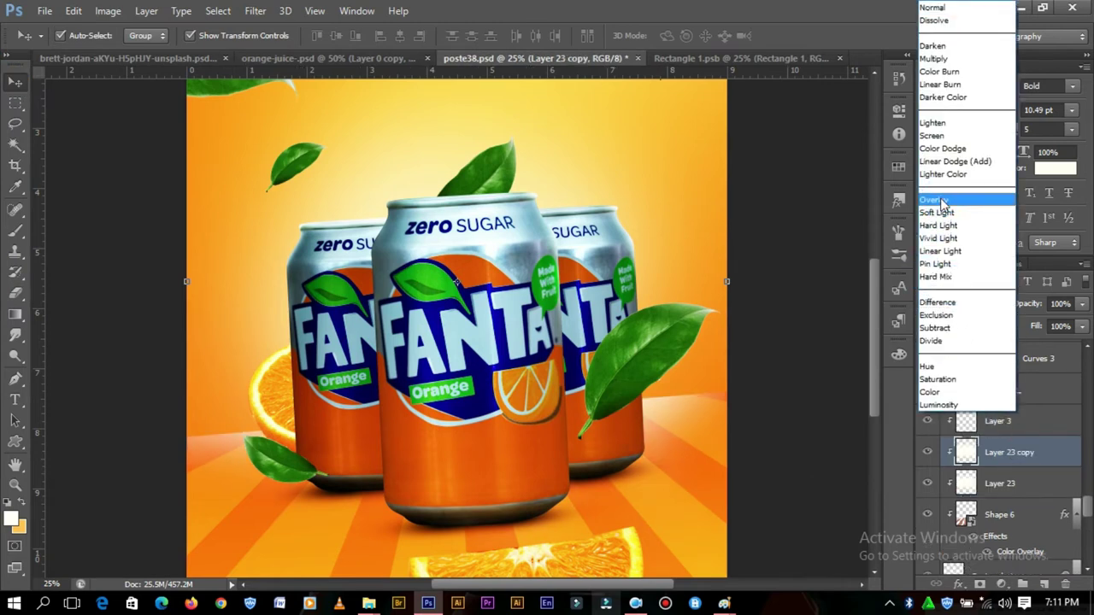
left_click(940, 213)
key("alt+bracketleft")
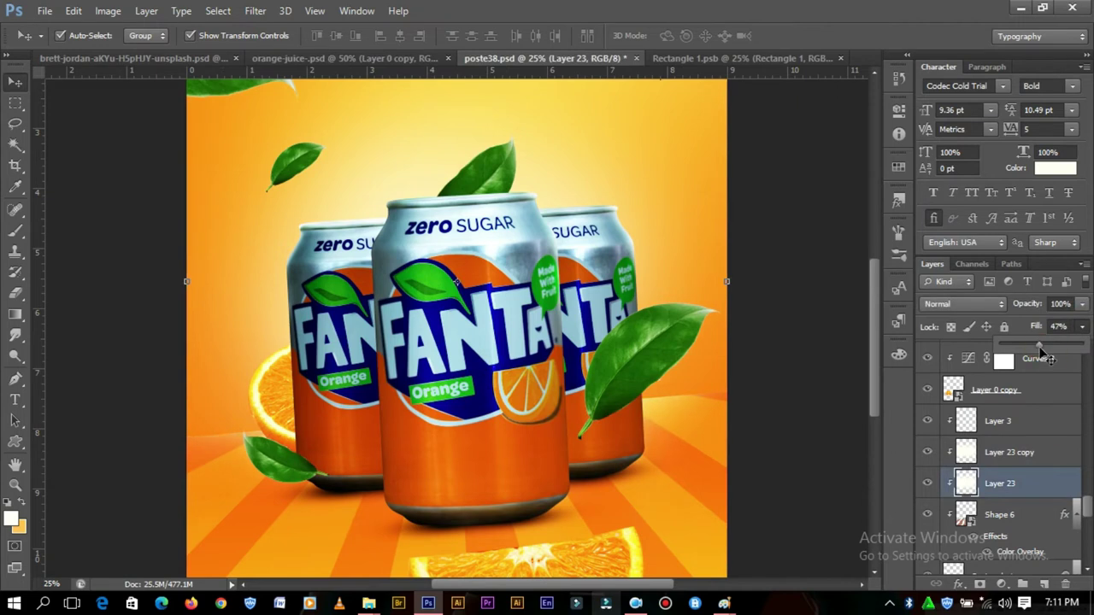
left_click(1012, 459)
- Duplicate the highlight again and stretch all three highlight layers to 128% width
key("ctrl+j")
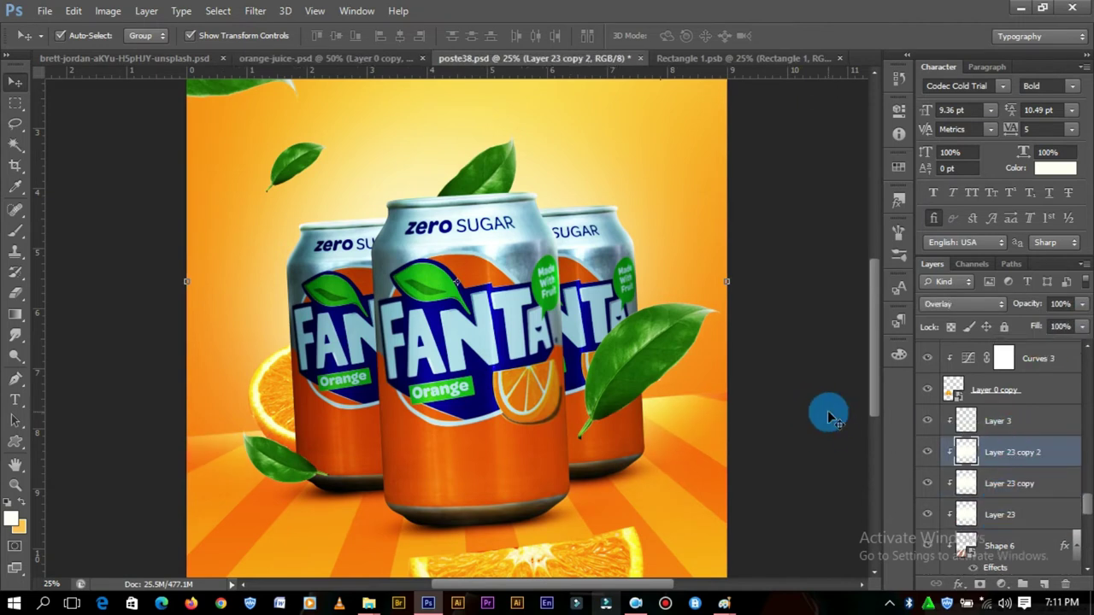
left_click(829, 412)
key("ctrl+minus")
key("ctrl+t")
mouse_move(637, 330)
left_mouse_down()
mouse_move(688, 320)
mouse_move(662, 320)
left_mouse_up()
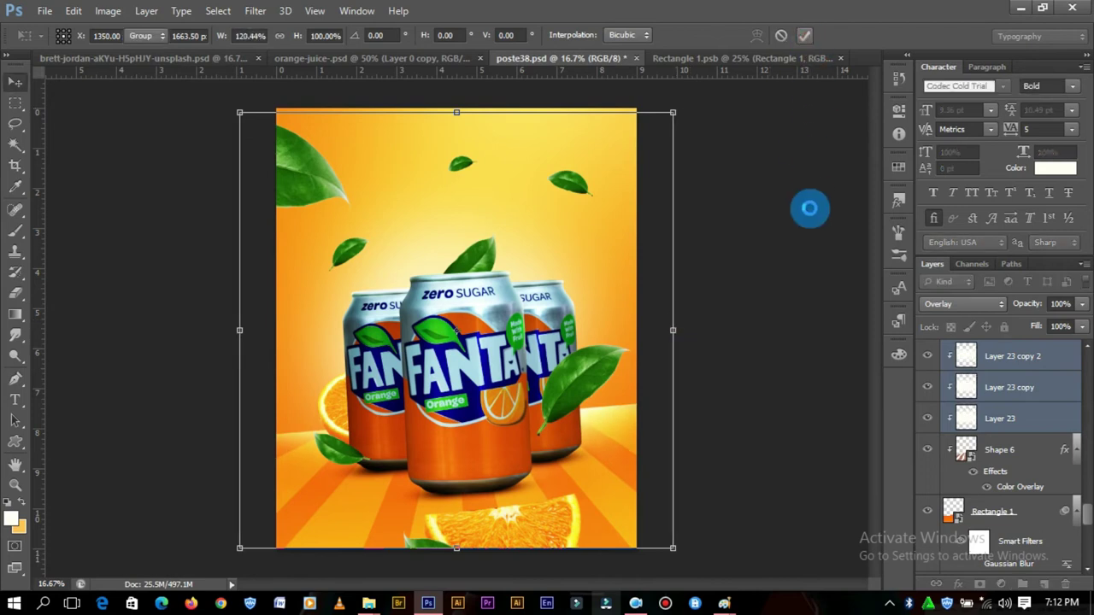
key("Return")
key("ctrl+plus")
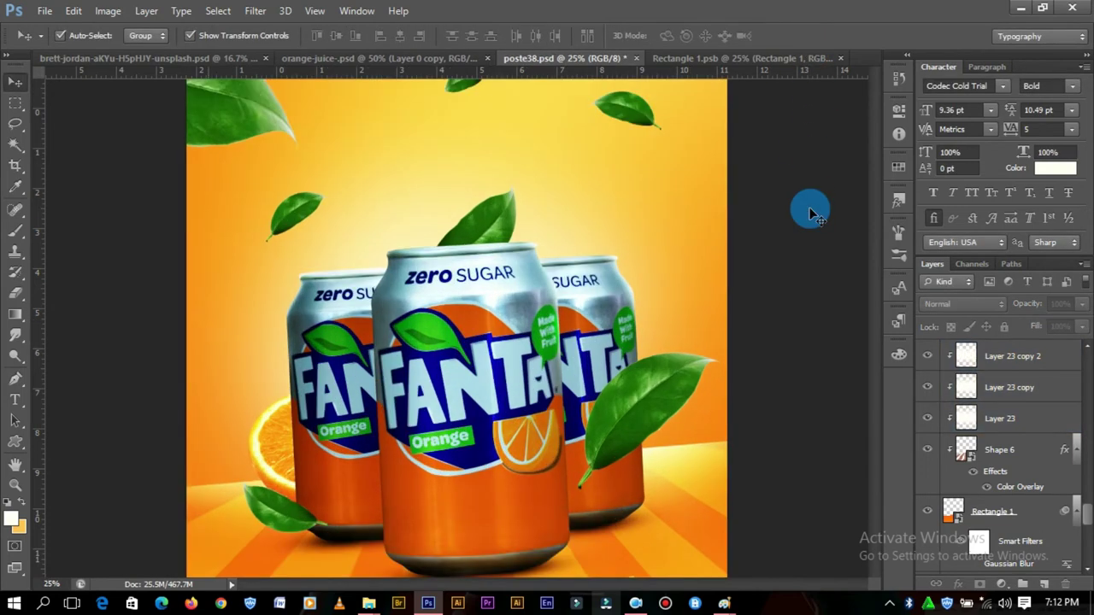
left_click(1045, 584)
- Paint a white shine on the centre can and erase the excess
key("b")
left_click(10, 518)
left_click(1035, 313)
right_click(596, 408)
key("Return")
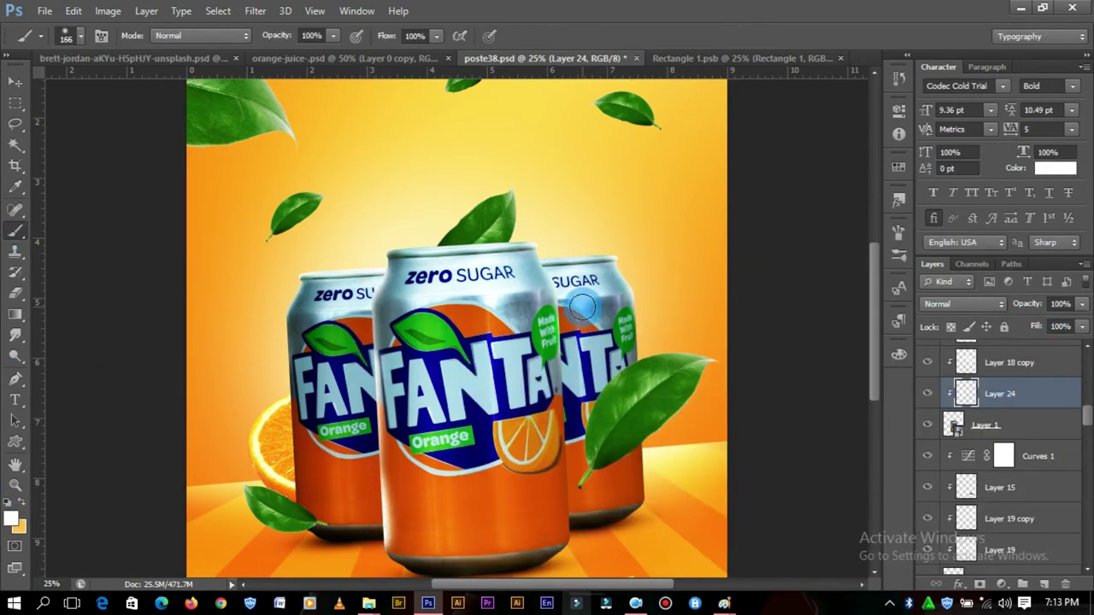
left_click(15, 293)
right_click(515, 321)
key("Return")
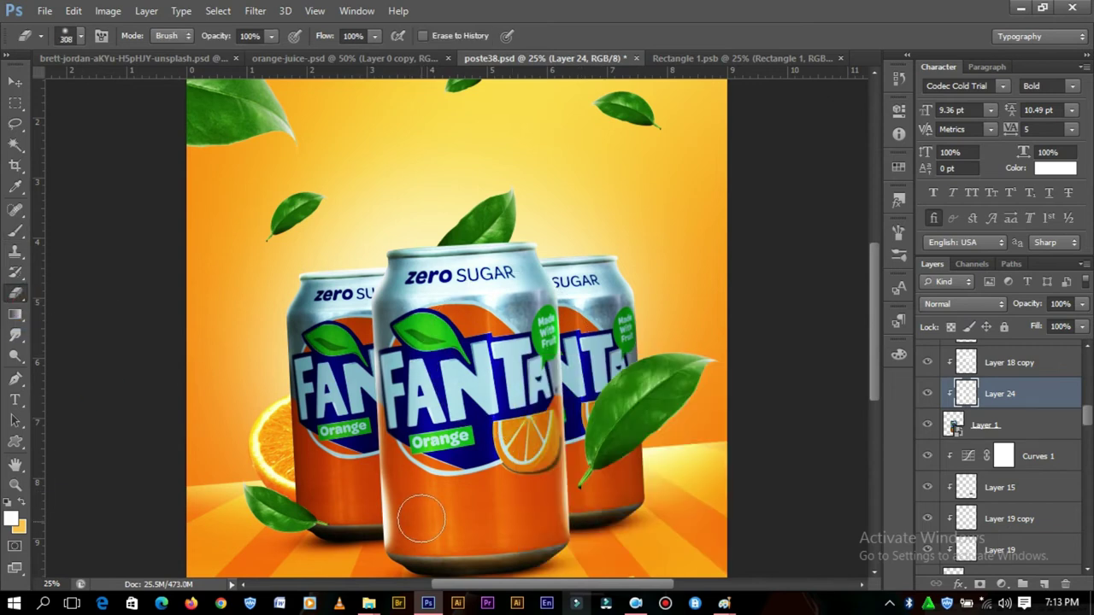
- Add an Overlay copy of the centre can's shine and fade Layer 24's fill to about half
key("v")
key("ctrl+j")
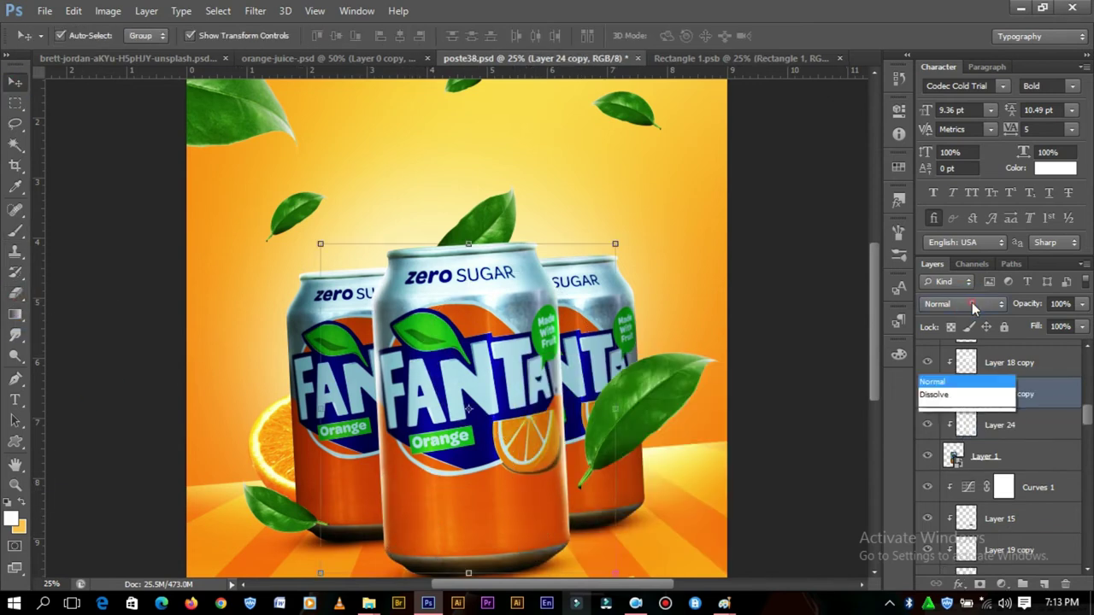
left_click(963, 304)
left_click(934, 199)
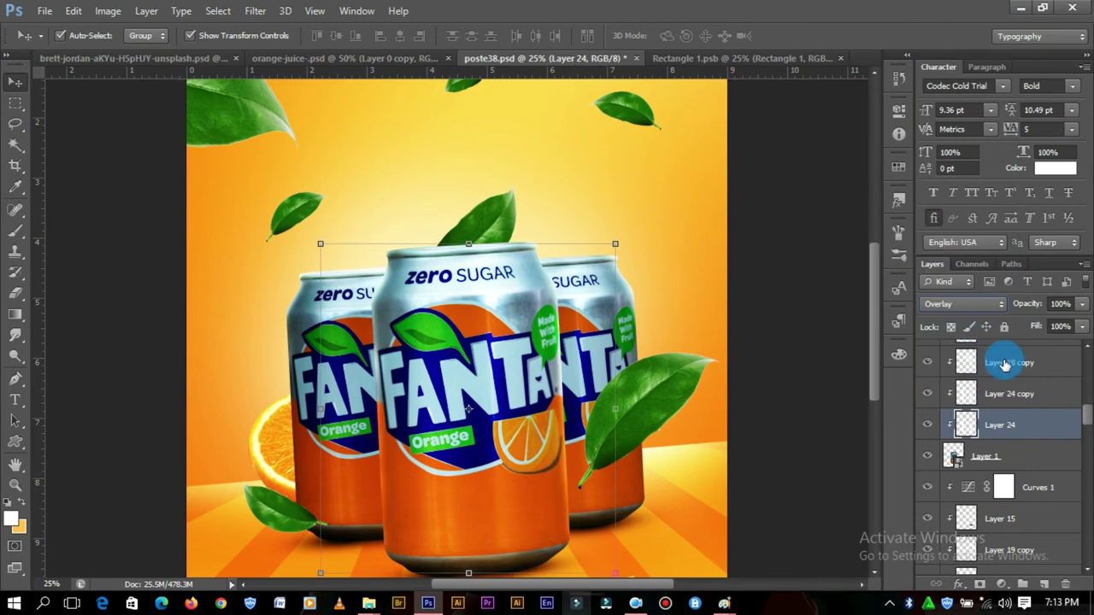
left_click(981, 307)
left_click(949, 12)
left_click_drag(1082, 325, 1046, 348)
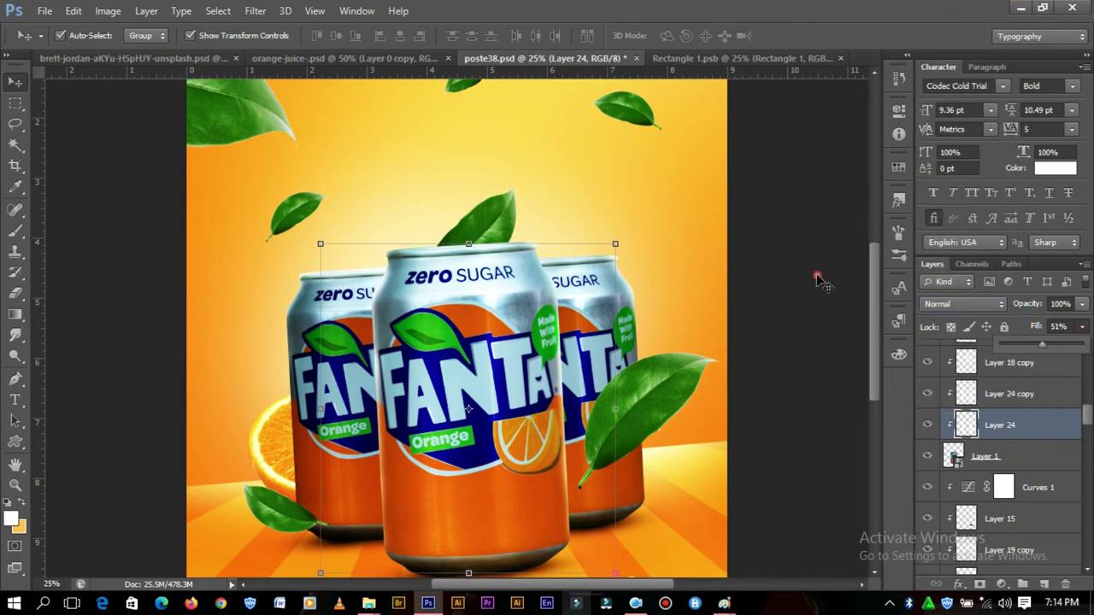
- Paint the right can's white highlight on a new layer and trim it with a smaller eraser
key("ctrl+plus")
left_click(598, 311)
key("ctrl+shift+alt+n")
left_click(16, 231)
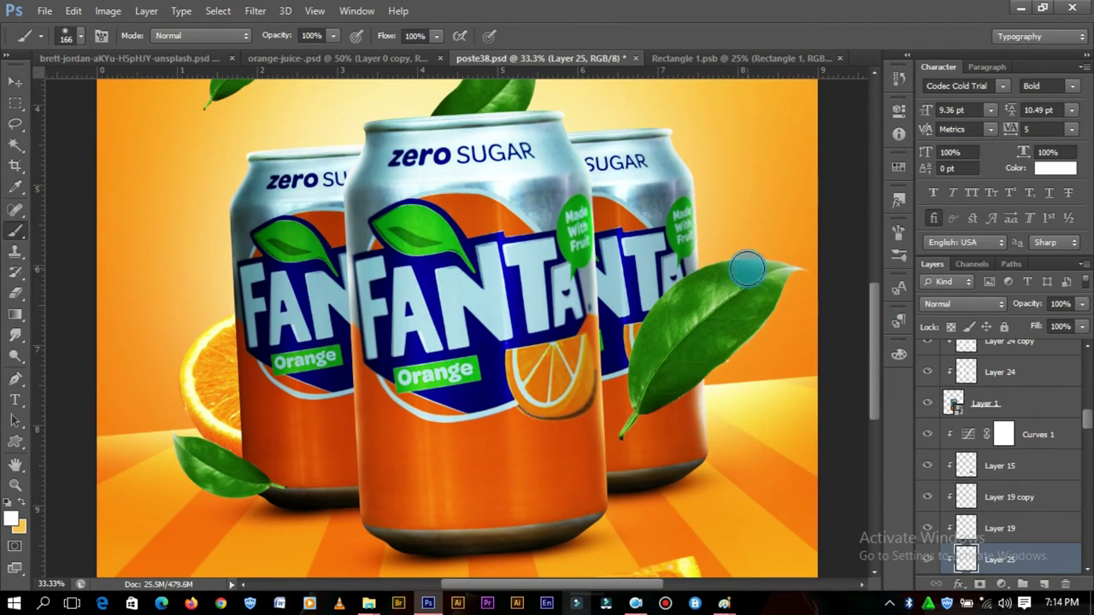
key("e")
left_click(523, 399)
key("b")
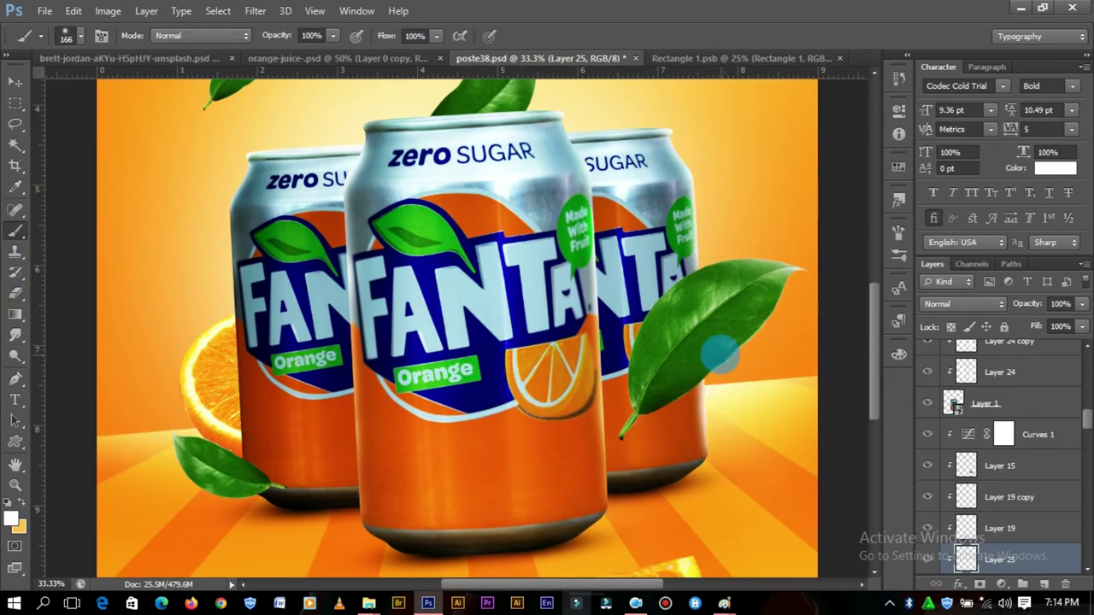
key("e")
right_click(720, 353)
double_click(687, 417)
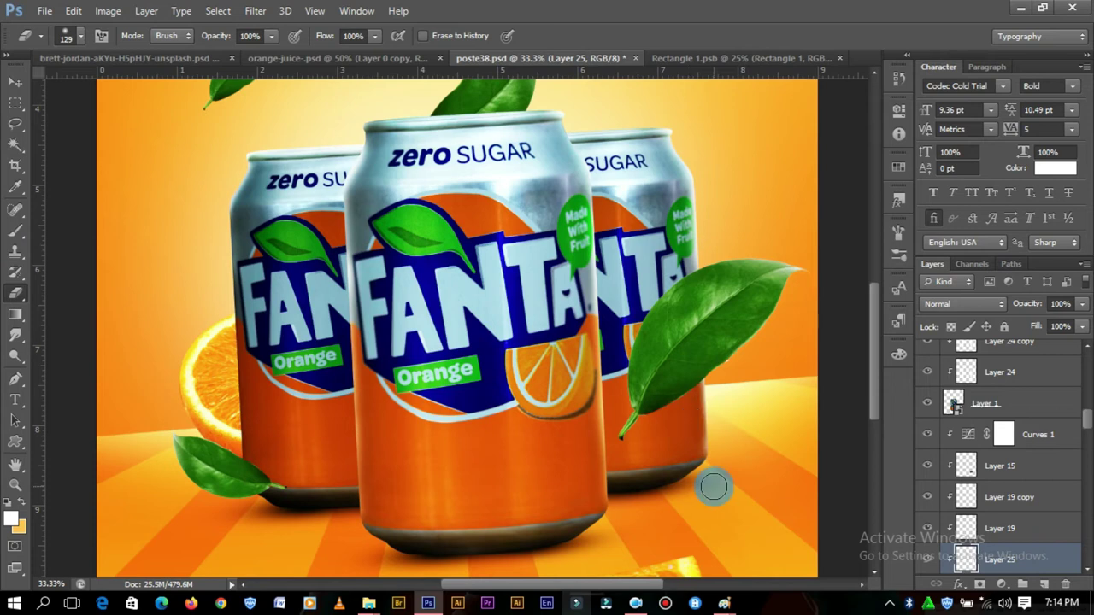
- Duplicate the right can's highlight layer
left_click(21, 90)
scroll(1086, 391, "down", 2)
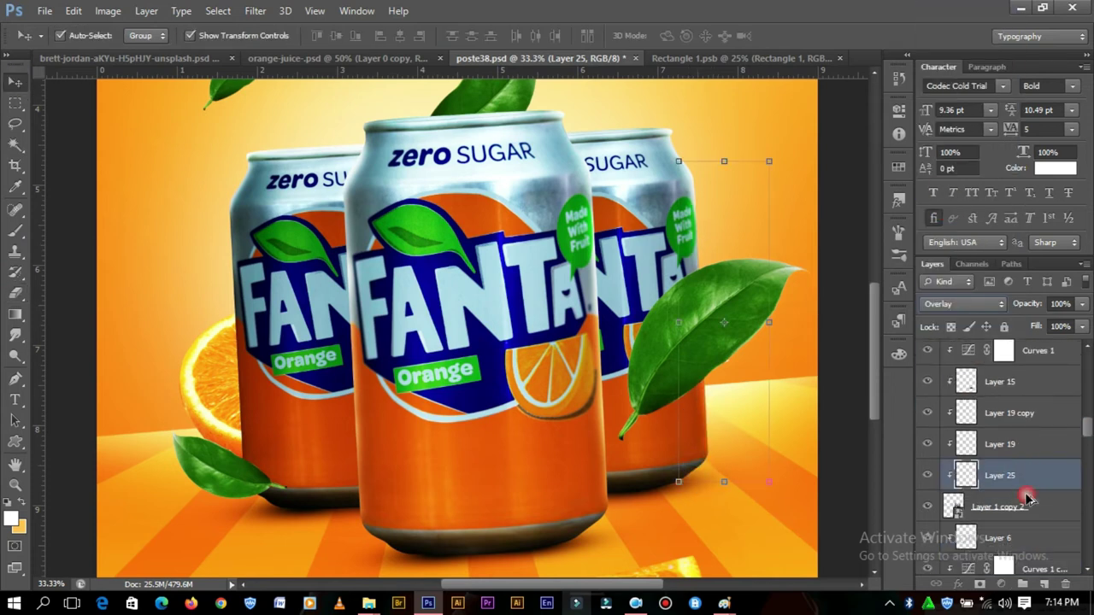
key("ctrl+j")
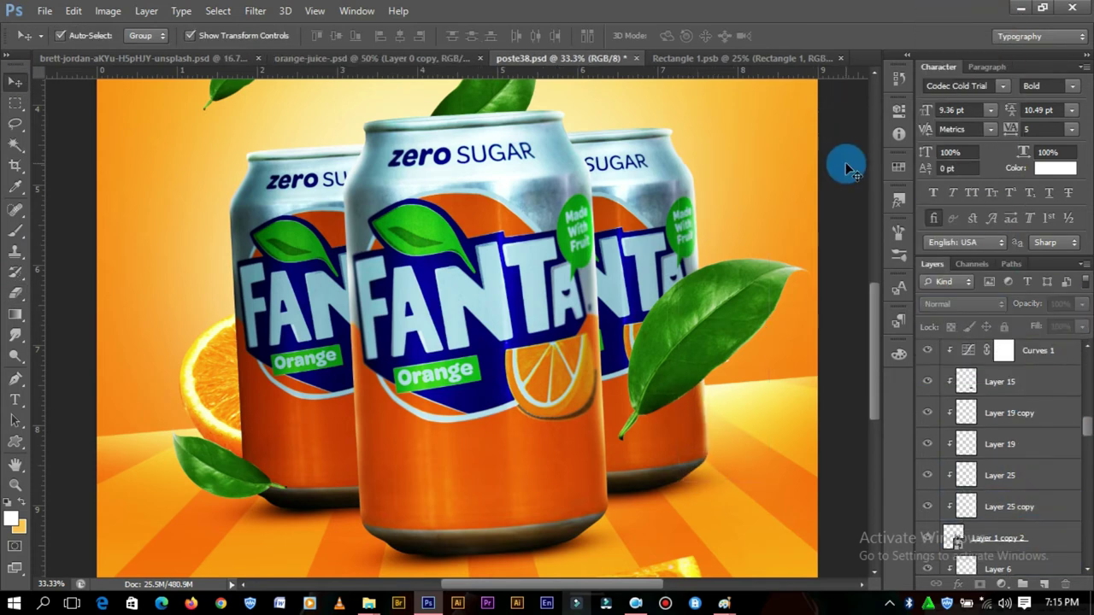
scroll(842, 163, "down", 2)
scroll(843, 163, "up", 2)
- Paint and trim a white highlight for the left can on a new layer
left_click(1018, 578)
left_click(1043, 584)
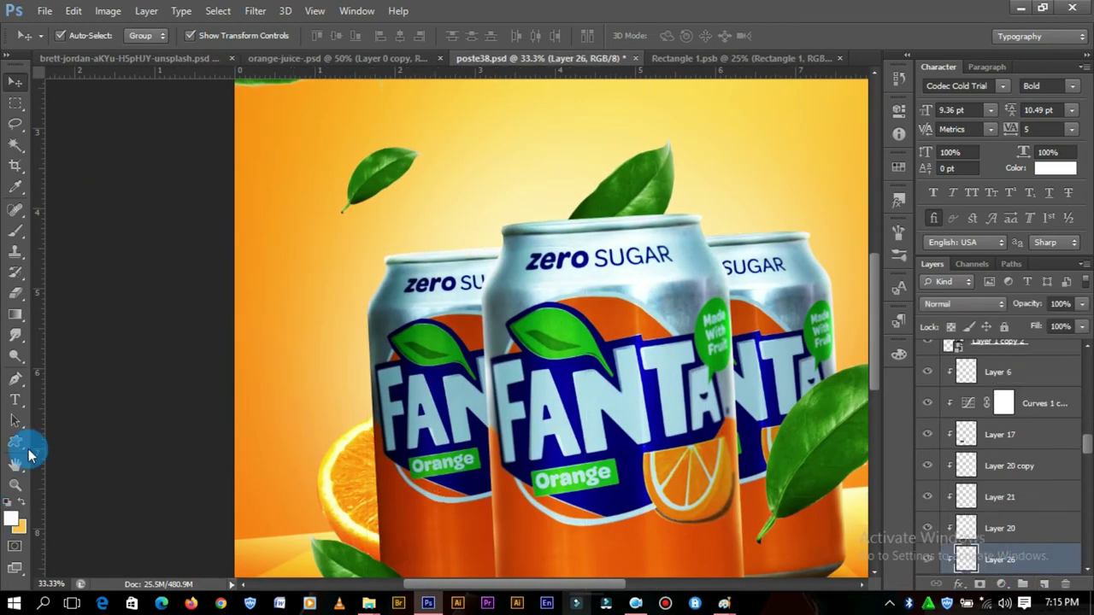
key("b")
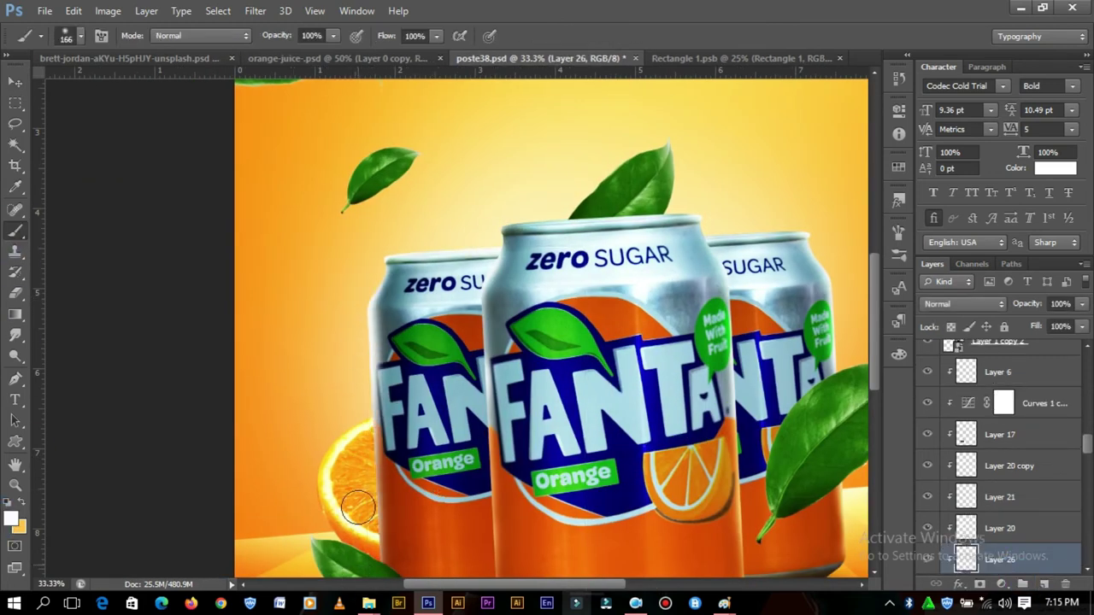
left_click(16, 294)
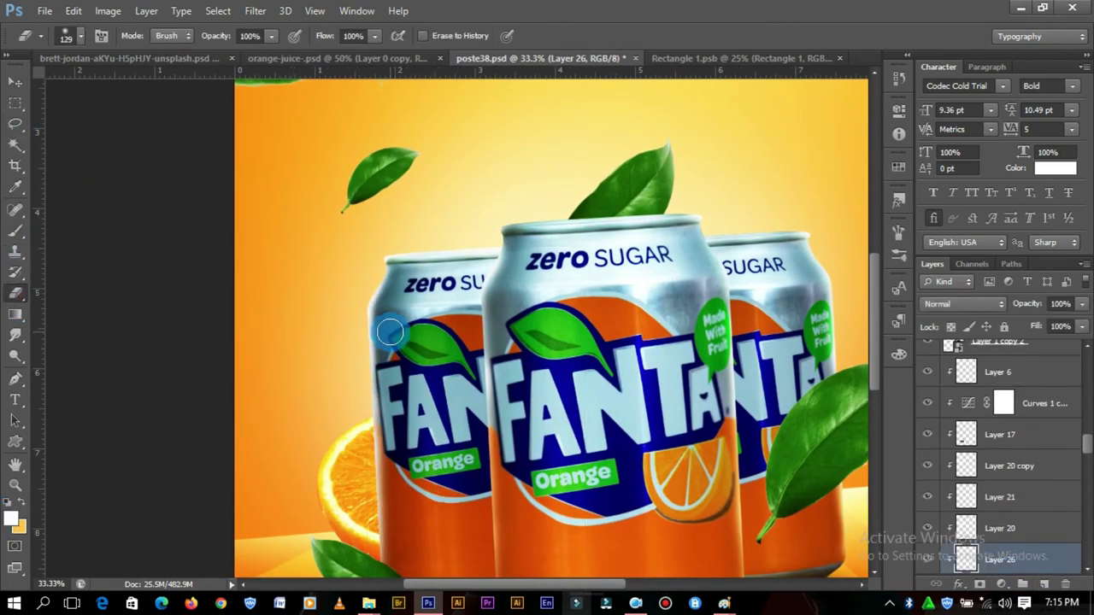
left_click(14, 82)
- Blend Layer 26 in Overlay and add a Normal copy at about 35% fill
key("shift+alt+o")
left_click_drag(1087, 442, 1088, 459)
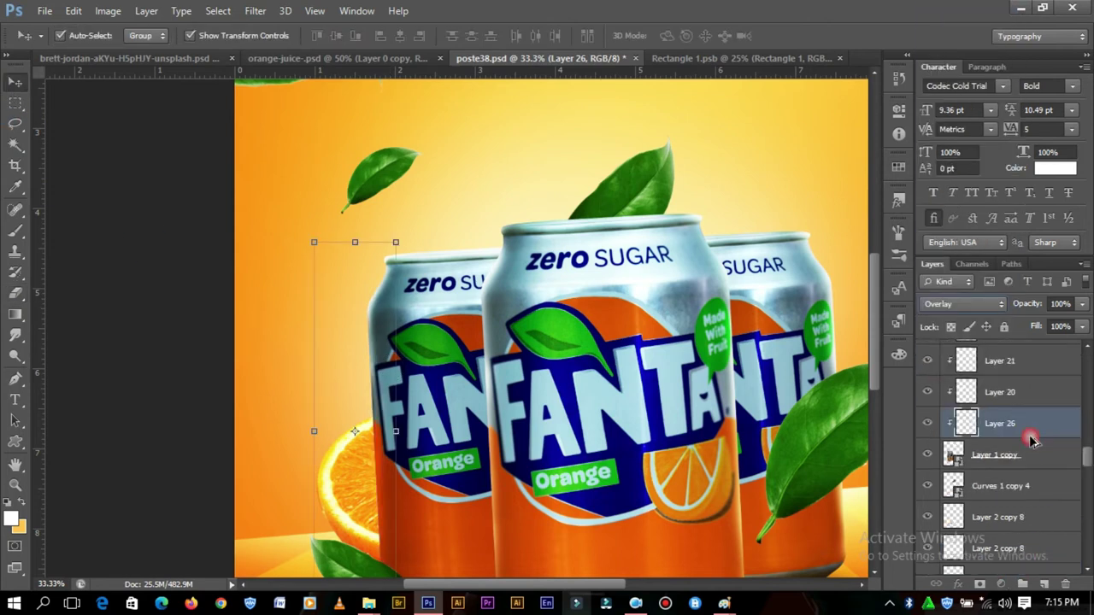
key("ctrl+j")
left_click(963, 304)
left_click(940, 8)
left_click(1082, 327)
left_click_drag(1078, 343, 1028, 348)
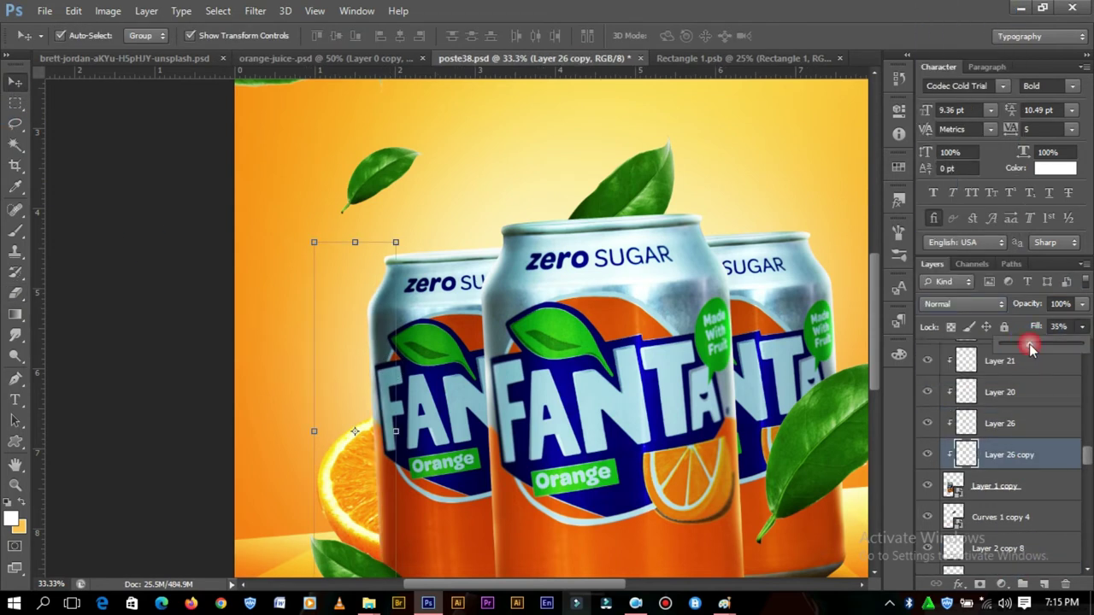
left_click(186, 221)
key("ctrl+minus")
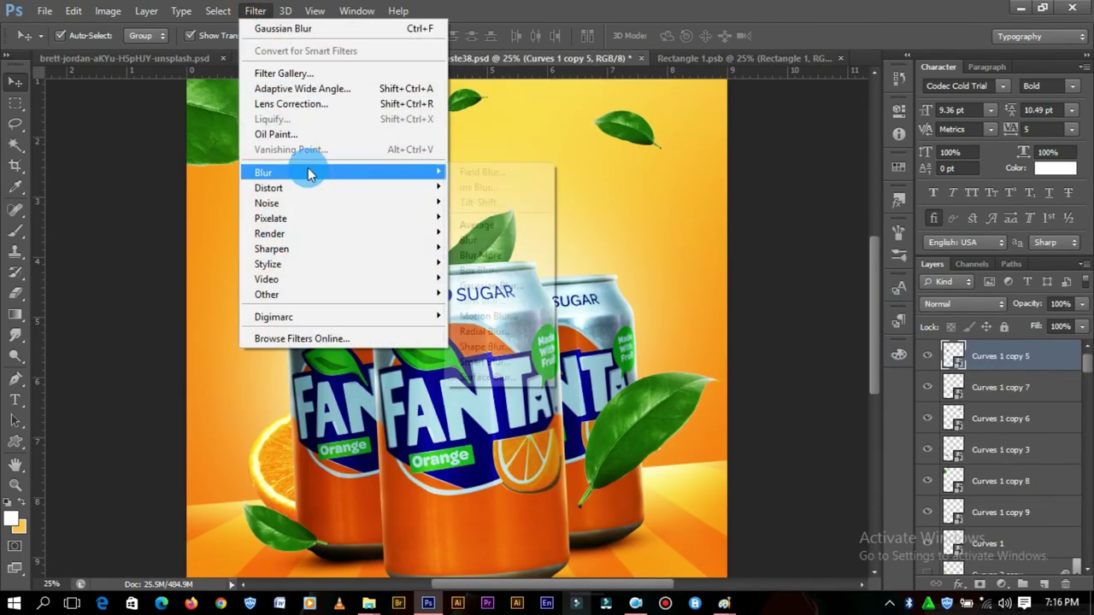
- Apply Gaussian blurs of 8.4 px and about 15.5 px to two leaf layers
left_click(491, 289)
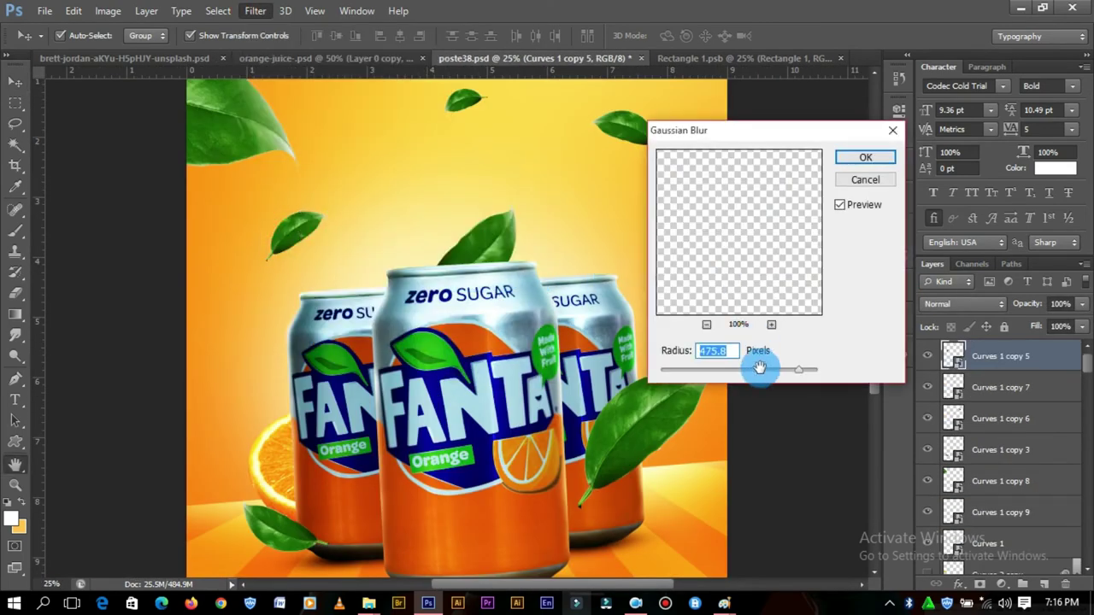
left_click_drag(757, 369, 709, 380)
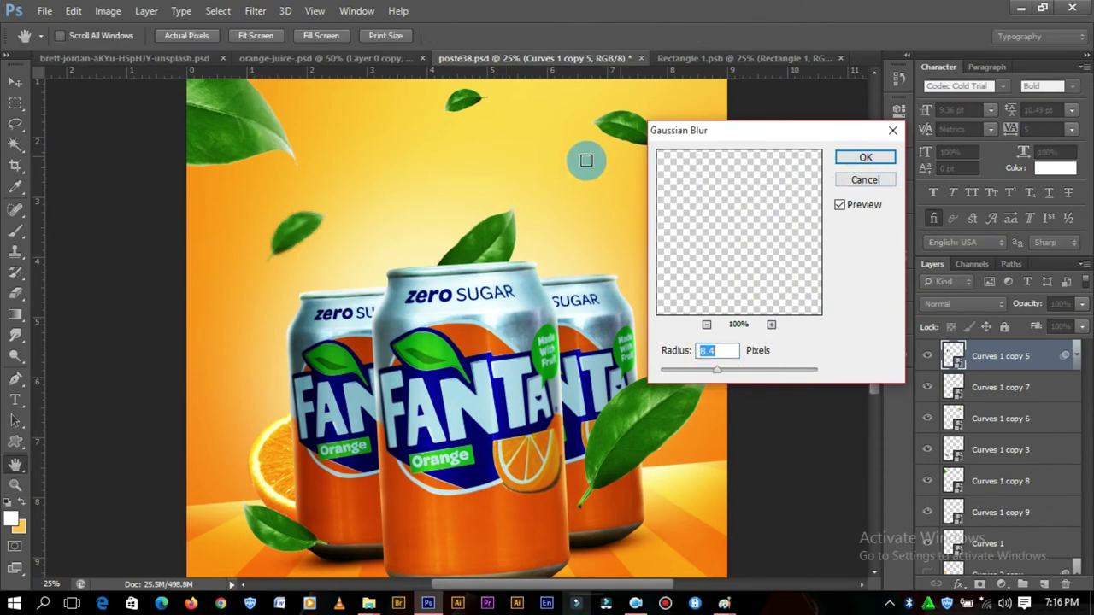
key("Return")
left_click(236, 121)
left_click(254, 10)
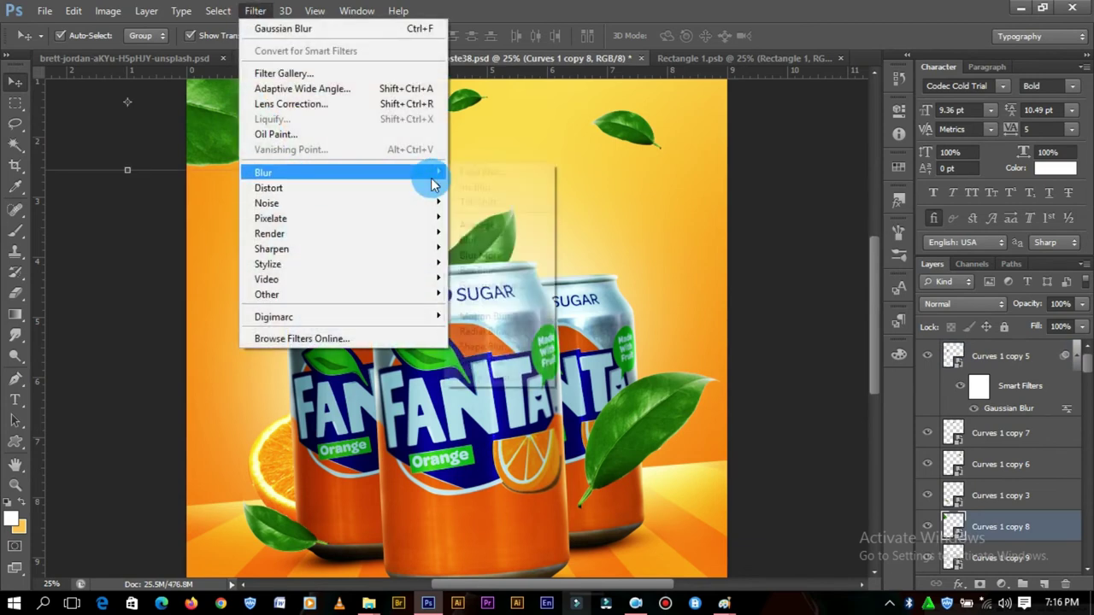
left_click(488, 283)
left_click_drag(740, 376, 718, 373)
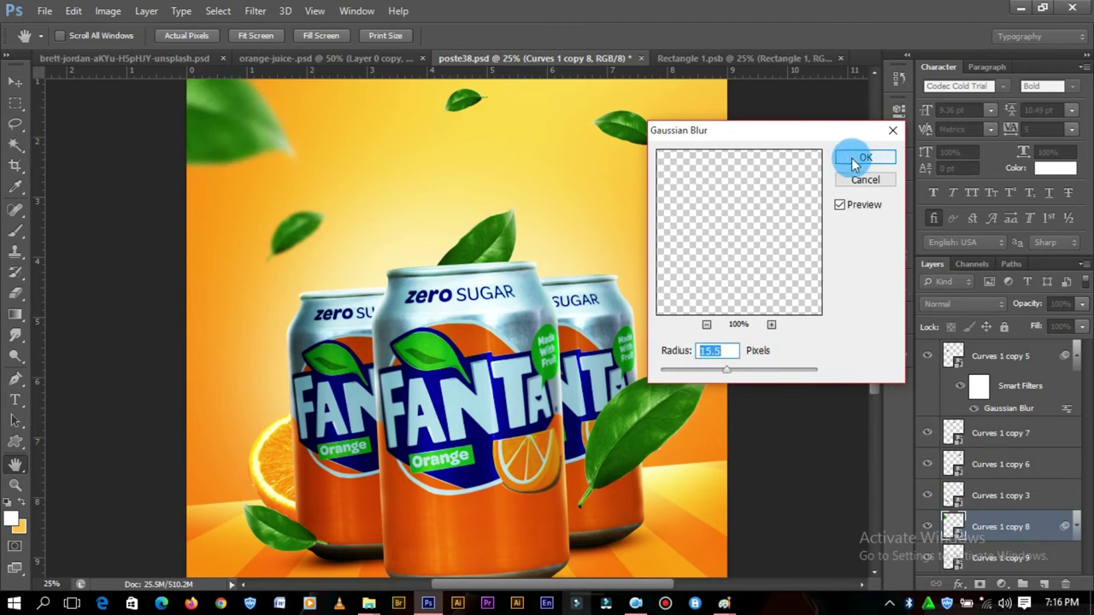
left_click(856, 159)
- Blur the leaf beside the right can with a 12.7 px Gaussian blur
key("ctrl+minus")
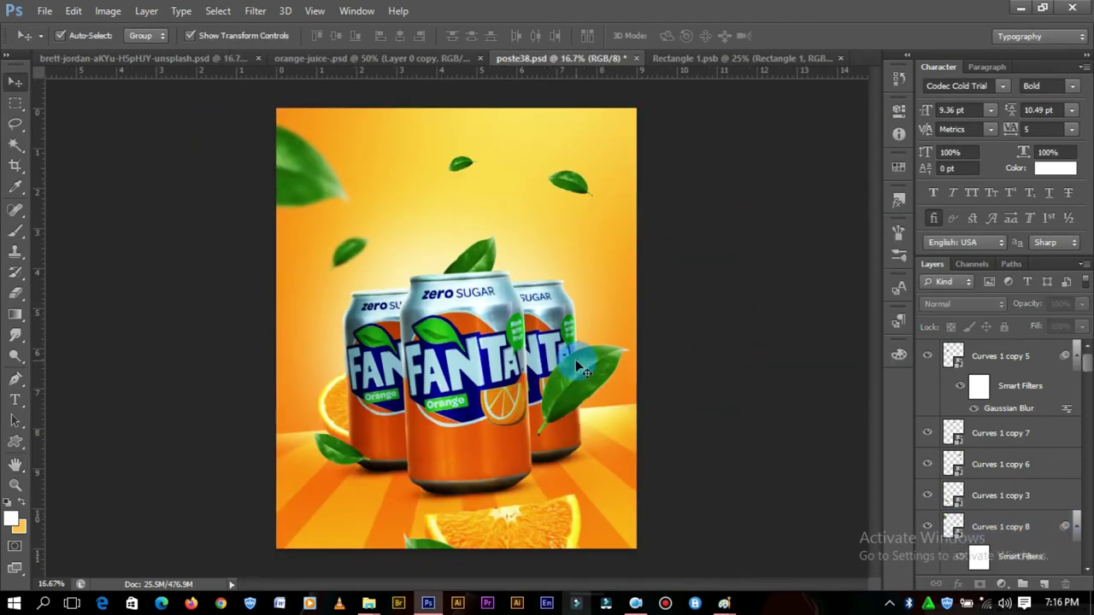
left_click(582, 376)
left_click(255, 10)
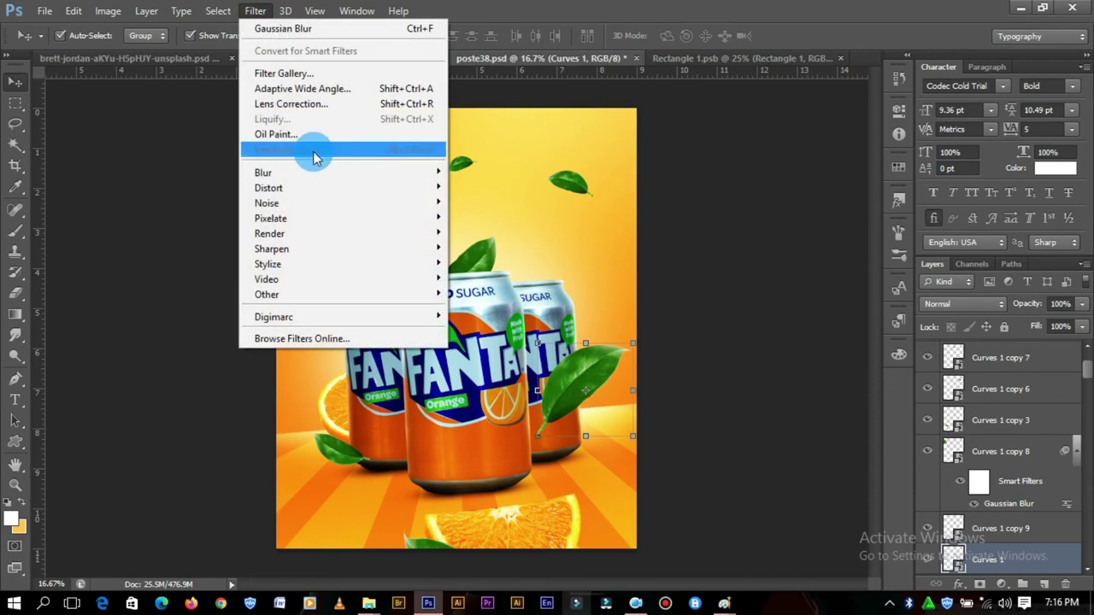
left_click(491, 286)
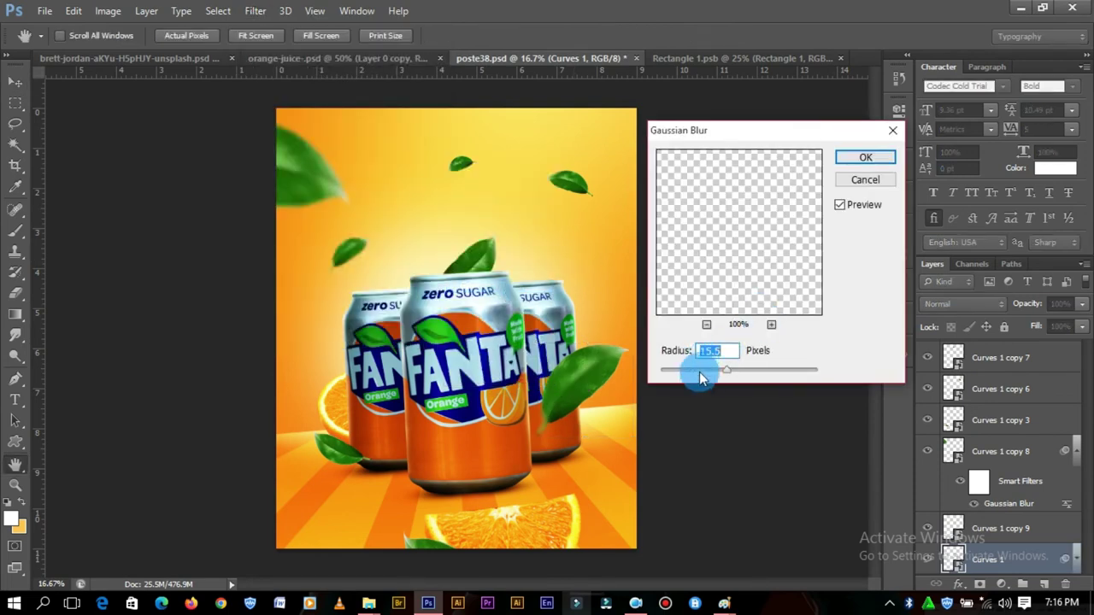
left_click(728, 370)
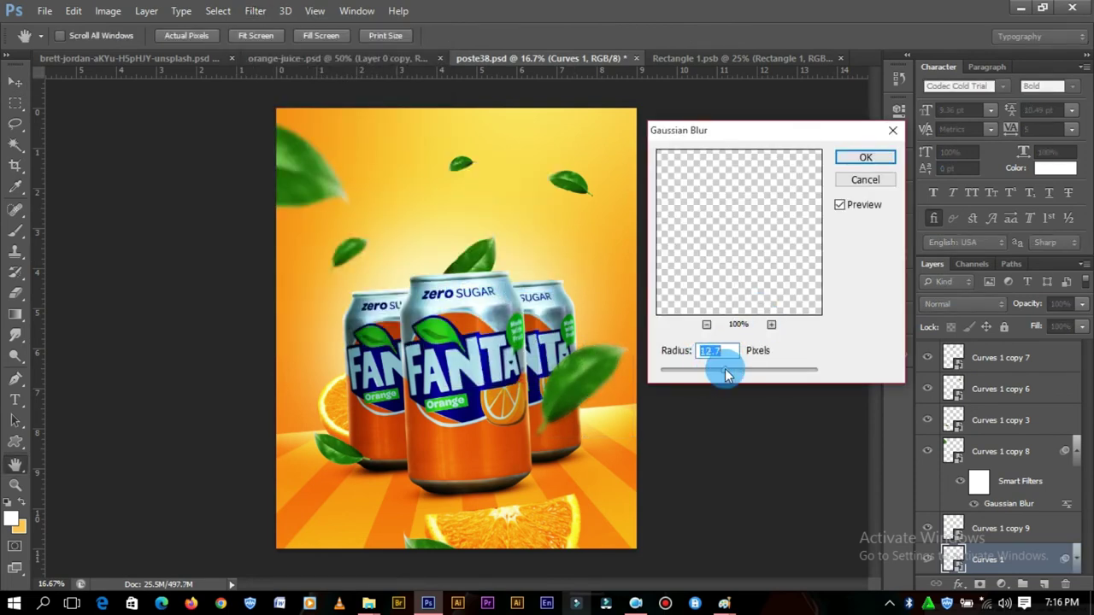
left_click(857, 183)
- Move the small leaf down and toward the lower left of the poster
left_click(756, 303)
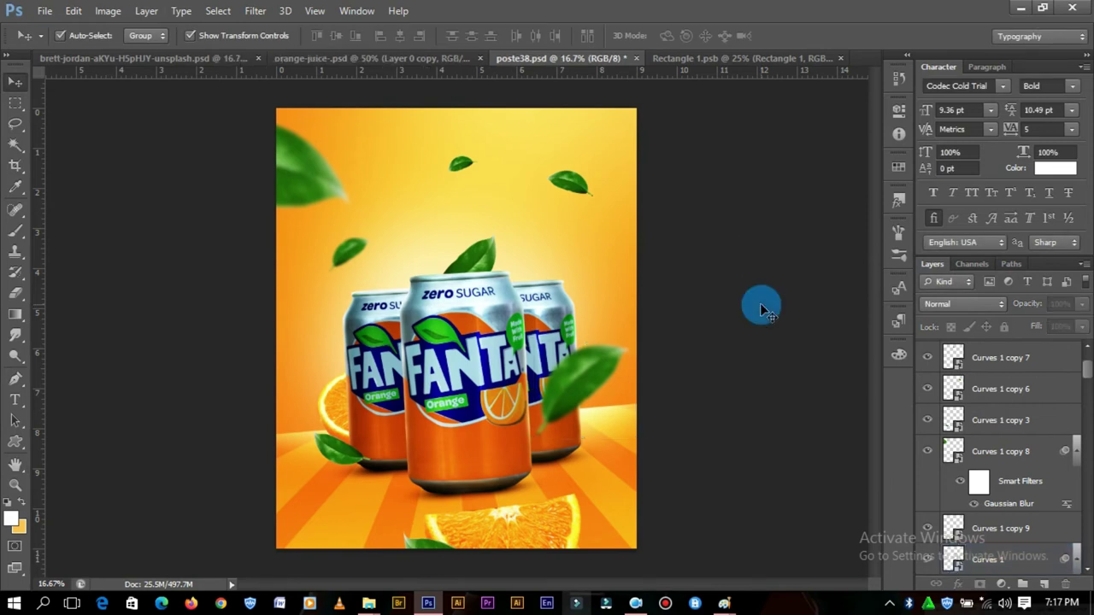
key("ctrl+plus")
left_click_drag(873, 337, 869, 362)
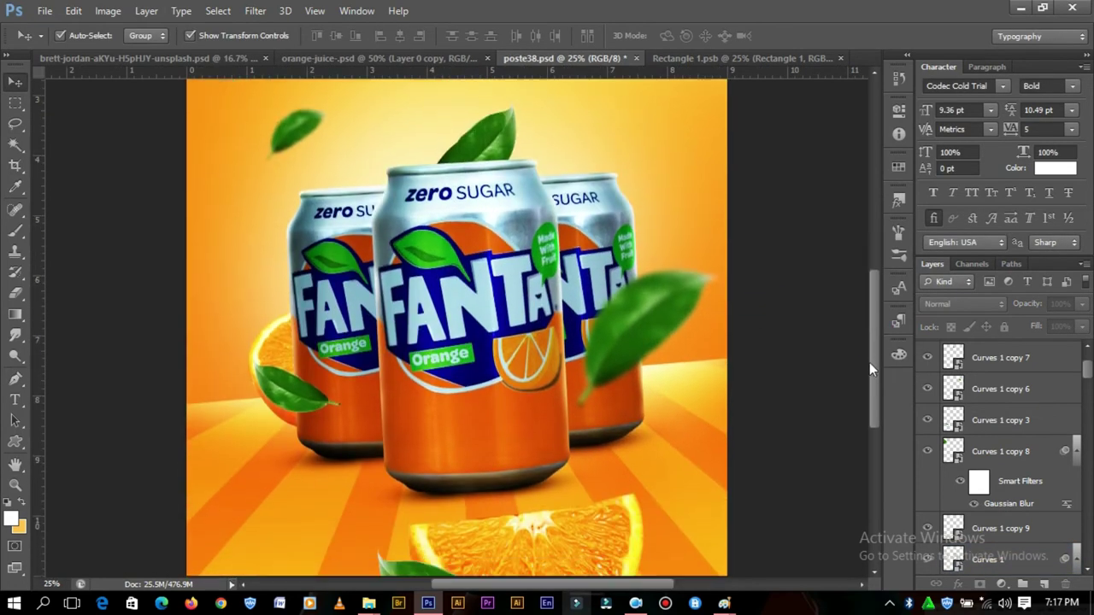
mouse_move(303, 394)
left_mouse_down()
mouse_move(287, 409)
mouse_move(355, 270)
mouse_move(601, 468)
mouse_move(599, 513)
mouse_move(440, 550)
mouse_move(337, 491)
left_mouse_up()
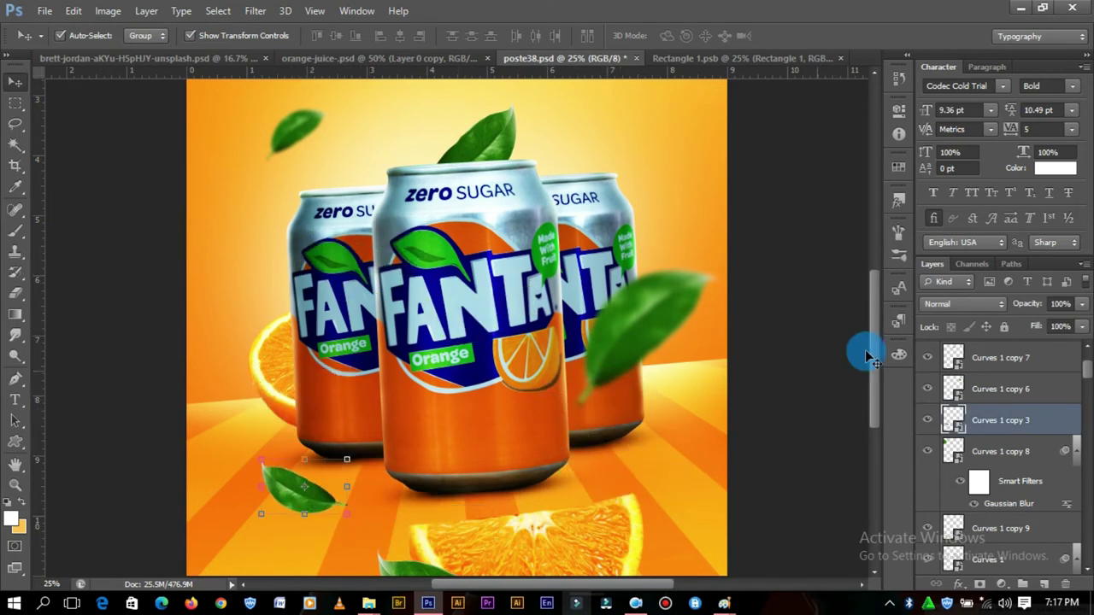
- Finish placing the leaf near the bottom-left and select the Layer 13 copy
left_click(824, 299)
key("ctrl+minus")
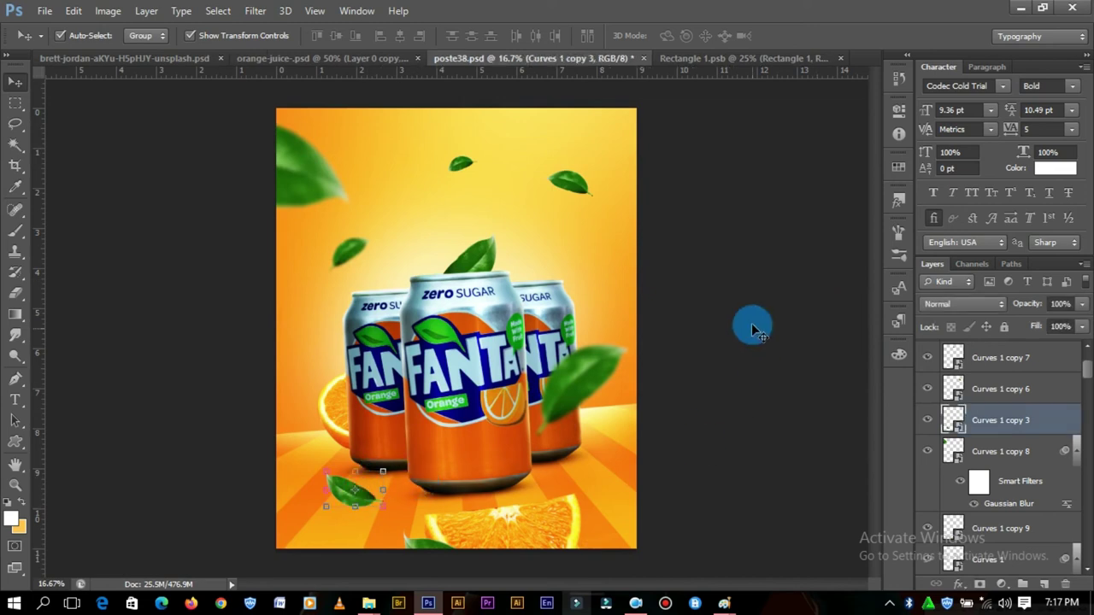
key("ctrl+plus")
left_click(397, 204)
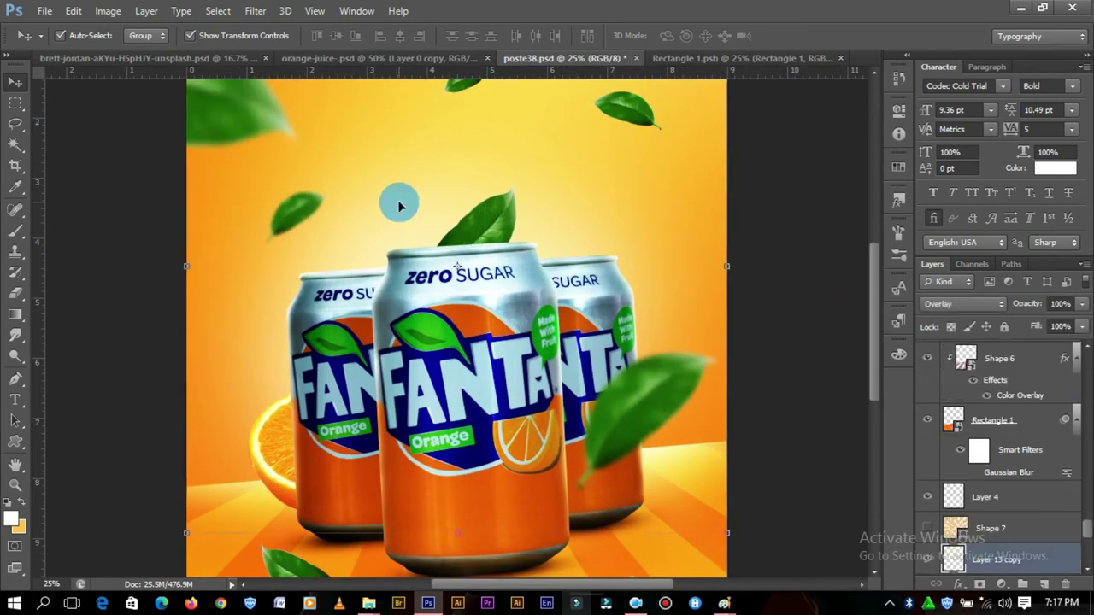
left_click_drag(1083, 518, 1089, 538)
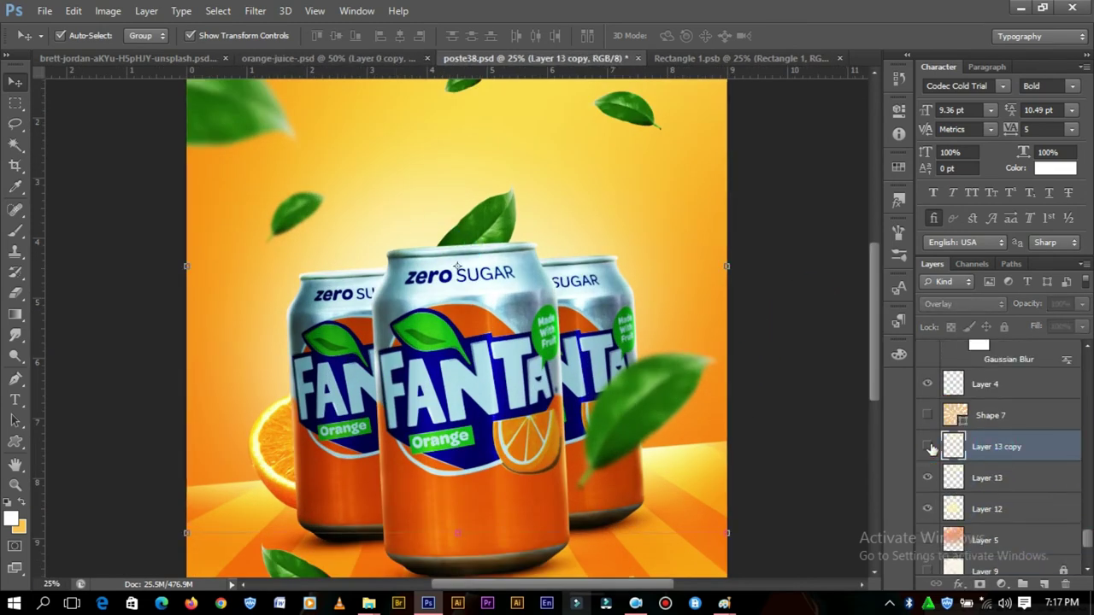
- Duplicate Layer 12 and set the copy to Overlay to brighten the upper poster
left_click(987, 508)
left_click(929, 508)
left_click(933, 508)
key("ctrl+j")
left_click(964, 304)
left_click(993, 209)
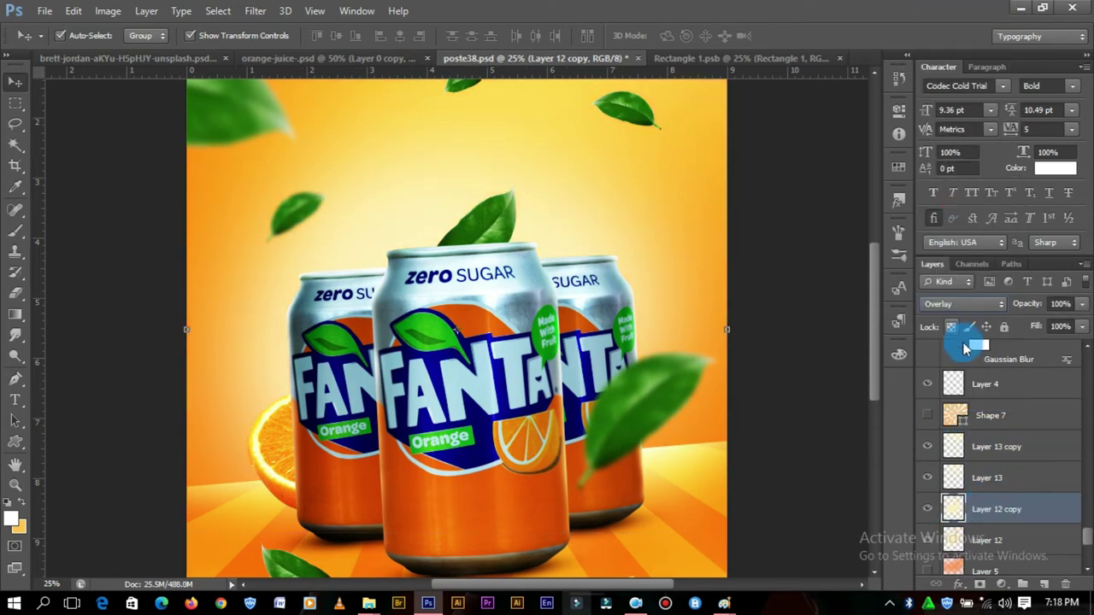
left_click(1000, 536)
left_click(824, 273)
key("ctrl+minus")
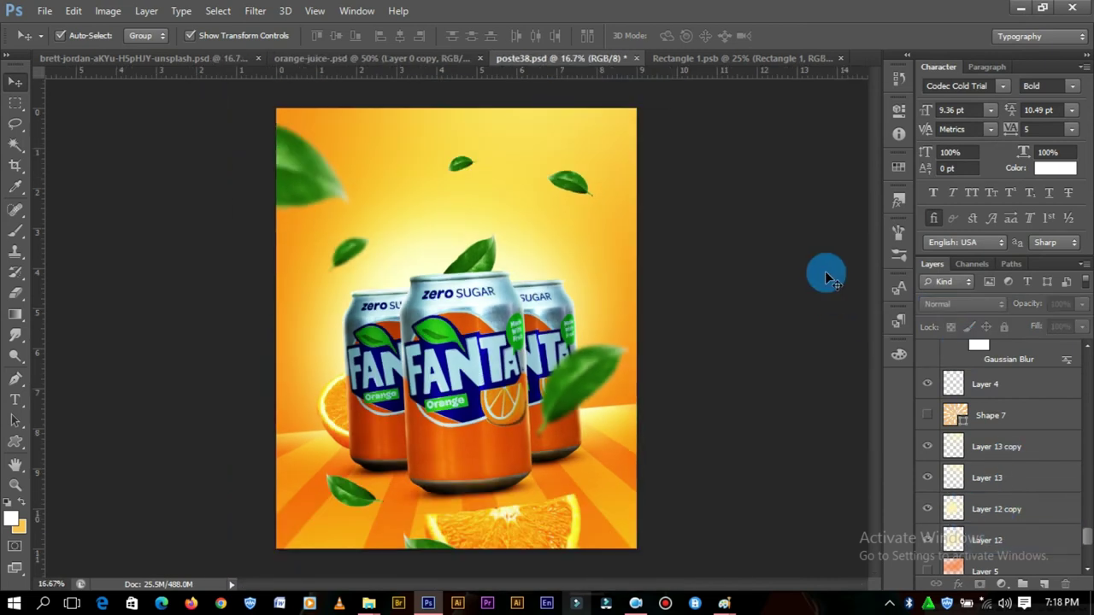
key("ctrl+plus")
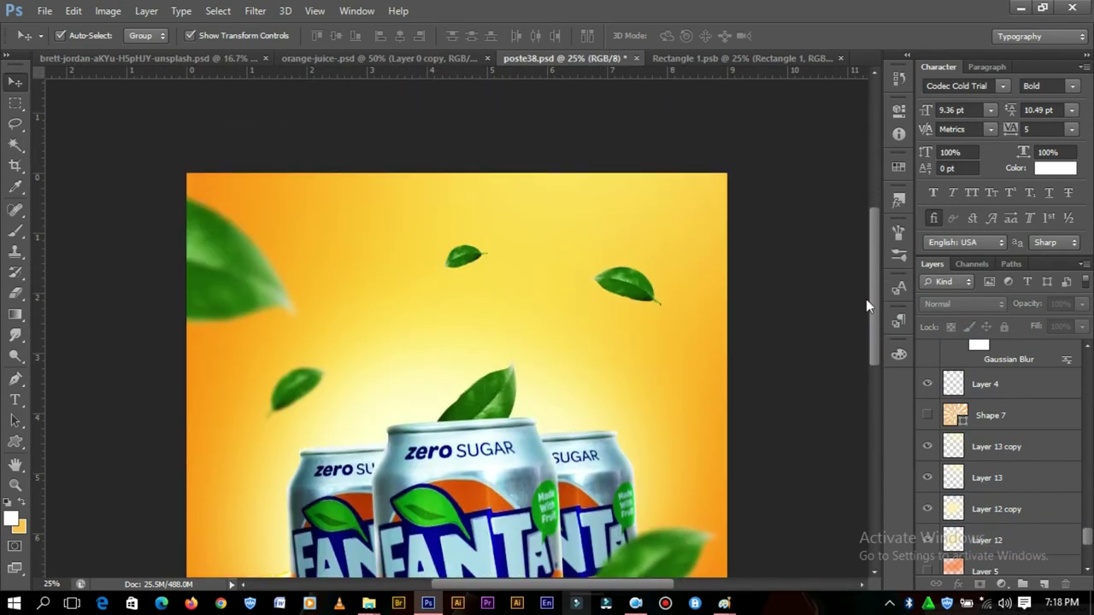
left_click(866, 333)
left_click(17, 402)
- Type the word 'orange' in white and scale it up much larger
left_click(505, 35)
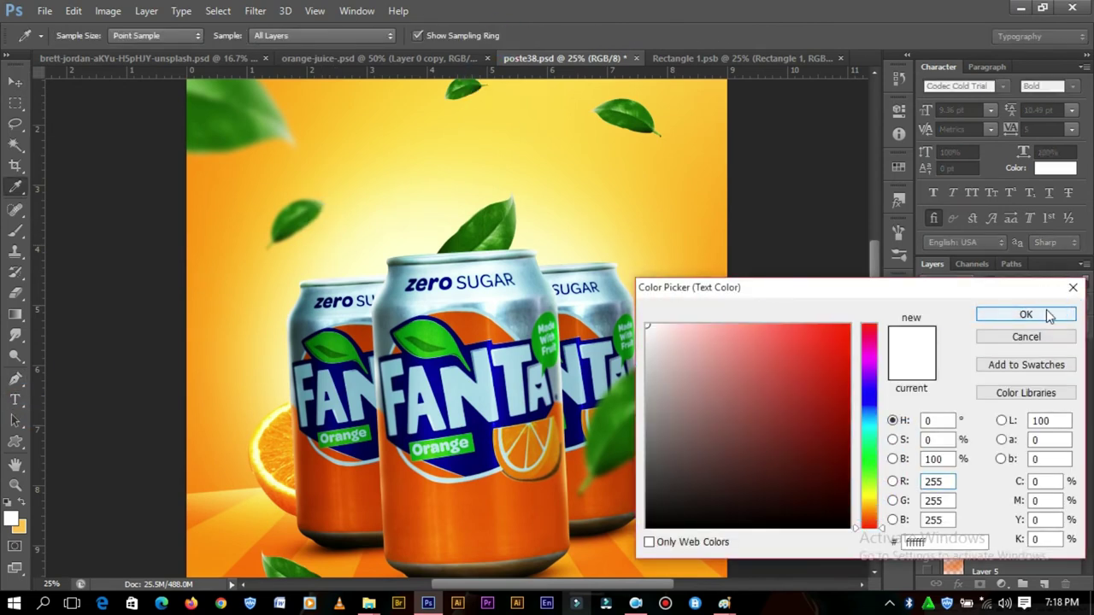
left_click(1026, 314)
left_click(244, 289)
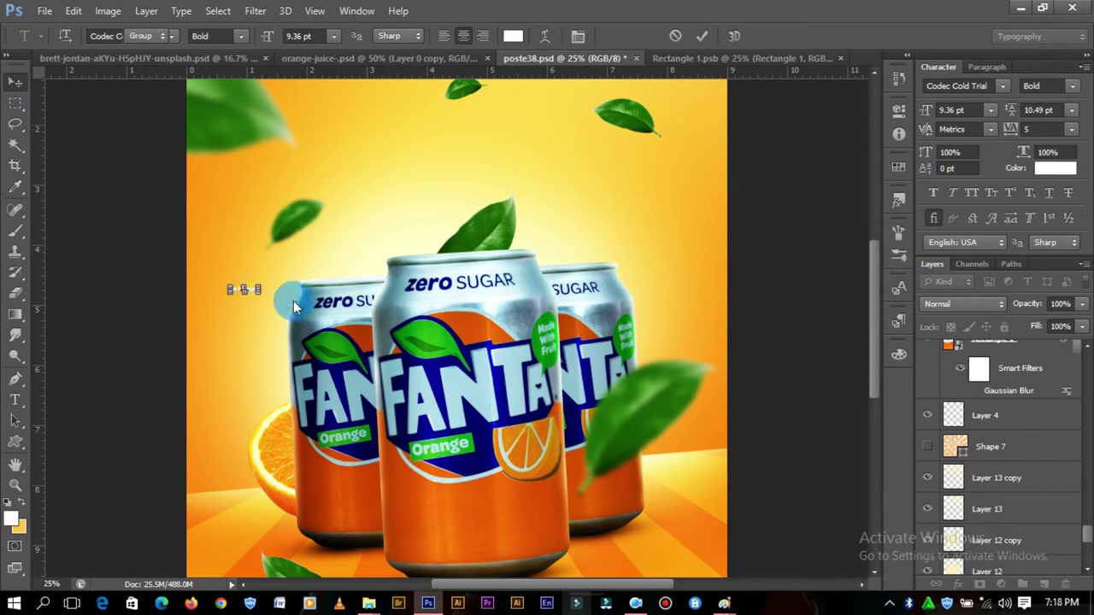
type("orange")
key("ctrl+Return")
key("ctrl+t")
left_click_drag(262, 285, 586, 193)
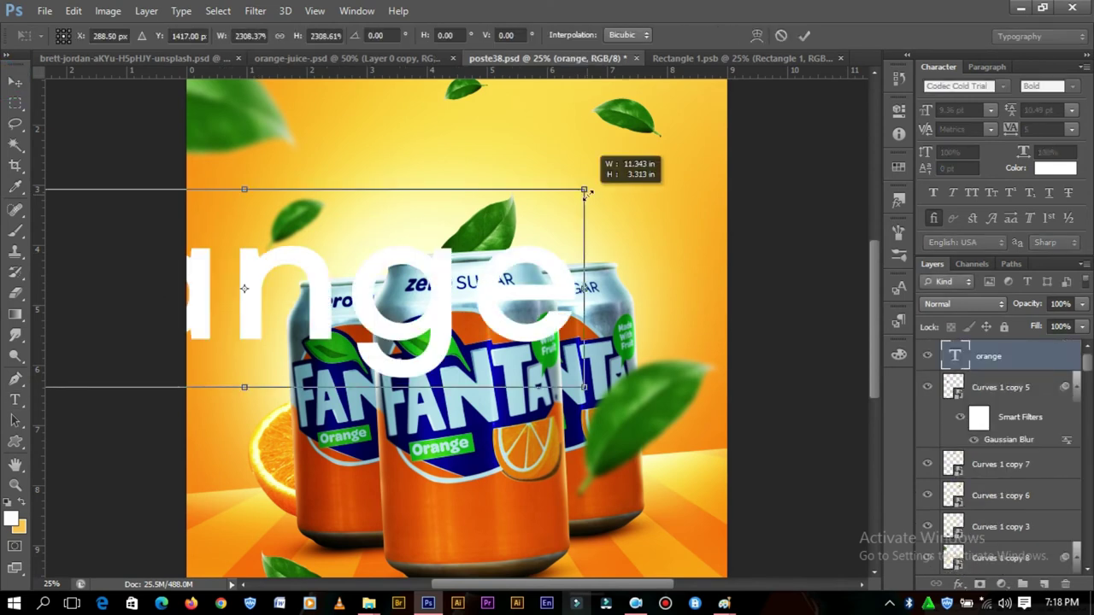
left_click(804, 35)
- Change the orange text's font to Melancoline
scroll(1025, 402, "down", 3)
scroll(1000, 444, "down", 3)
scroll(1000, 444, "down", 2)
scroll(1000, 445, "down", 2)
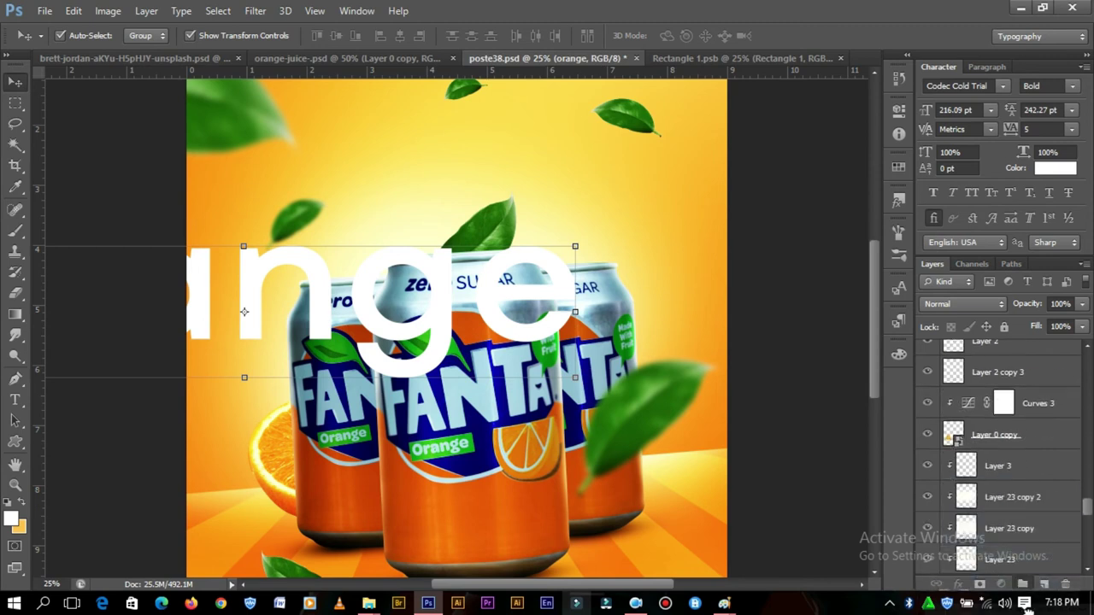
scroll(1000, 457, "up", 3)
scroll(1000, 457, "up", 2)
scroll(1000, 457, "down", 4)
scroll(1000, 457, "down", 1)
scroll(1000, 457, "down", 2)
left_click_drag(1017, 451, 1021, 517)
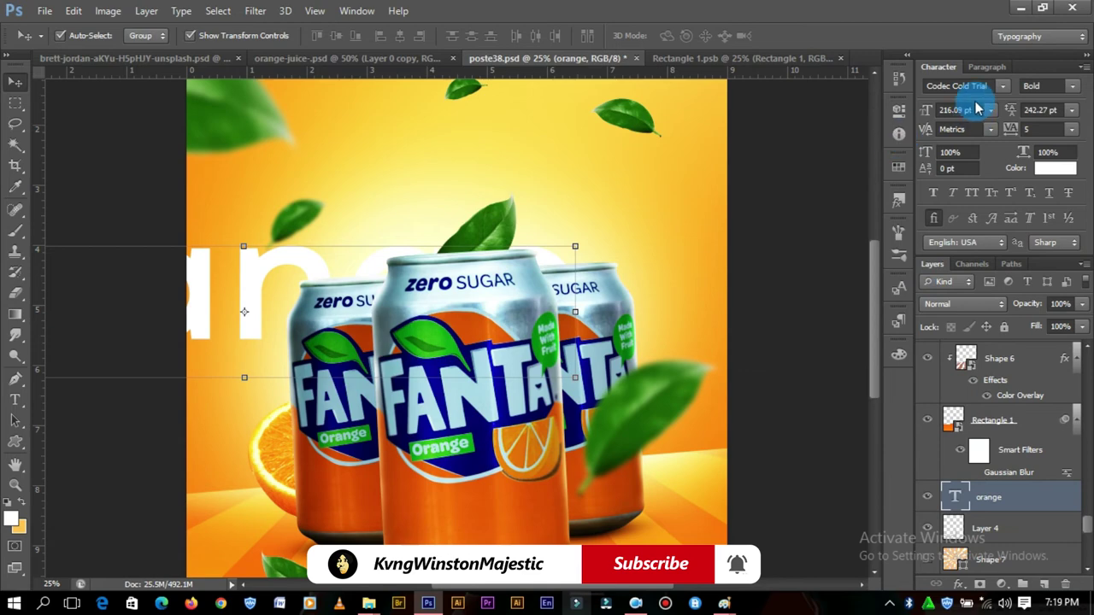
left_click(1000, 85)
mouse_move(1084, 107)
left_mouse_down()
mouse_move(1081, 442)
mouse_move(1081, 427)
left_mouse_up()
left_click(881, 275)
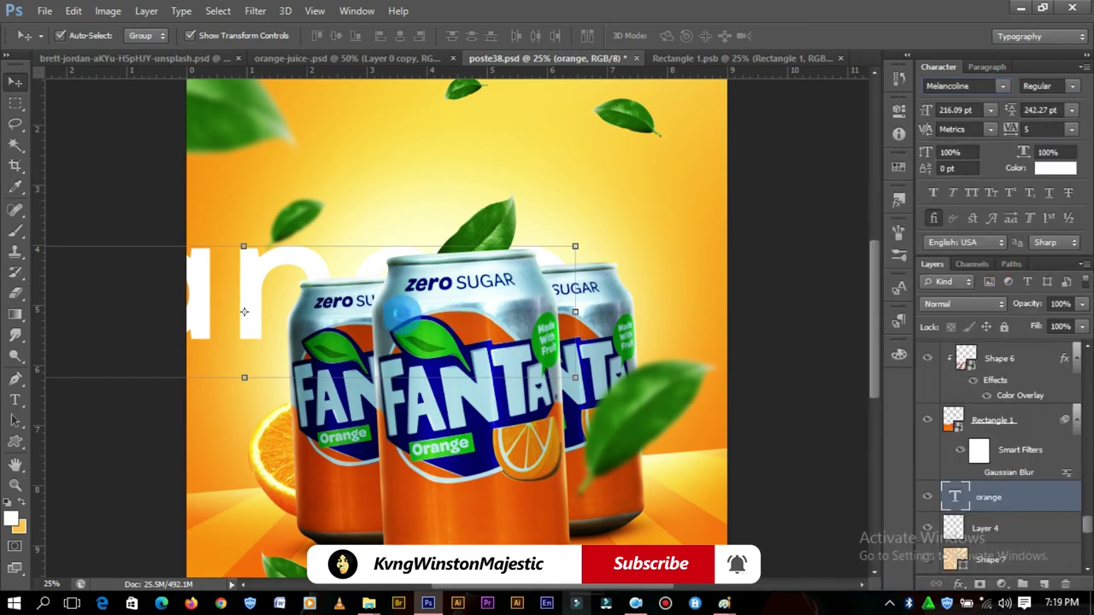
- Move and slightly rotate the text, then blend it Overlay at 36% fill
mouse_move(285, 280)
left_mouse_down()
mouse_move(512, 212)
mouse_move(590, 243)
mouse_move(537, 239)
left_mouse_up()
key("ctrl+t")
left_click_drag(867, 151, 846, 107)
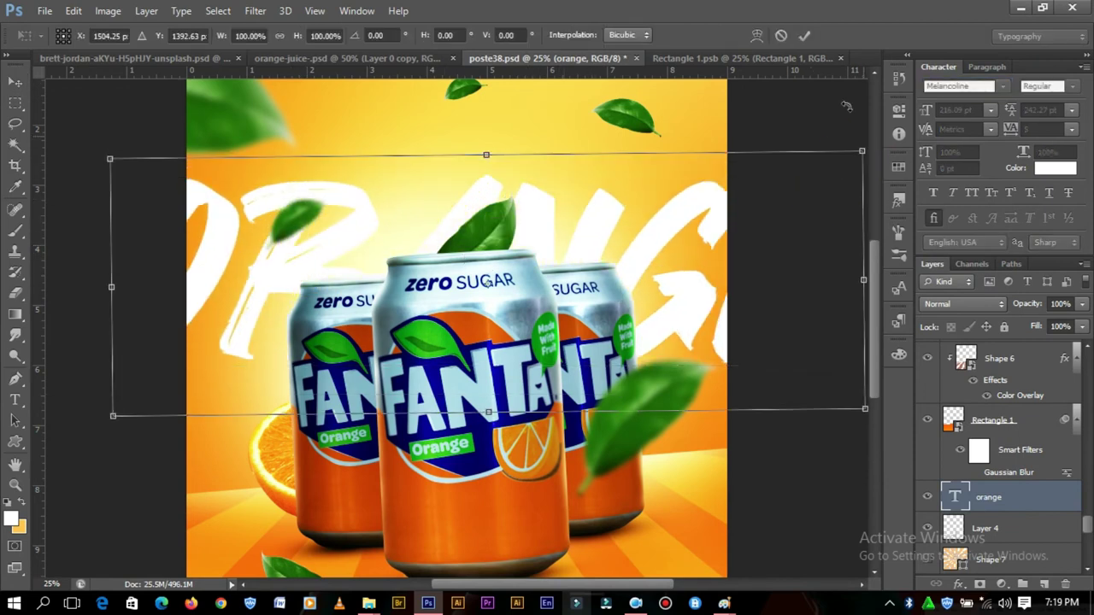
left_click(804, 35)
left_click(961, 305)
left_click(940, 212)
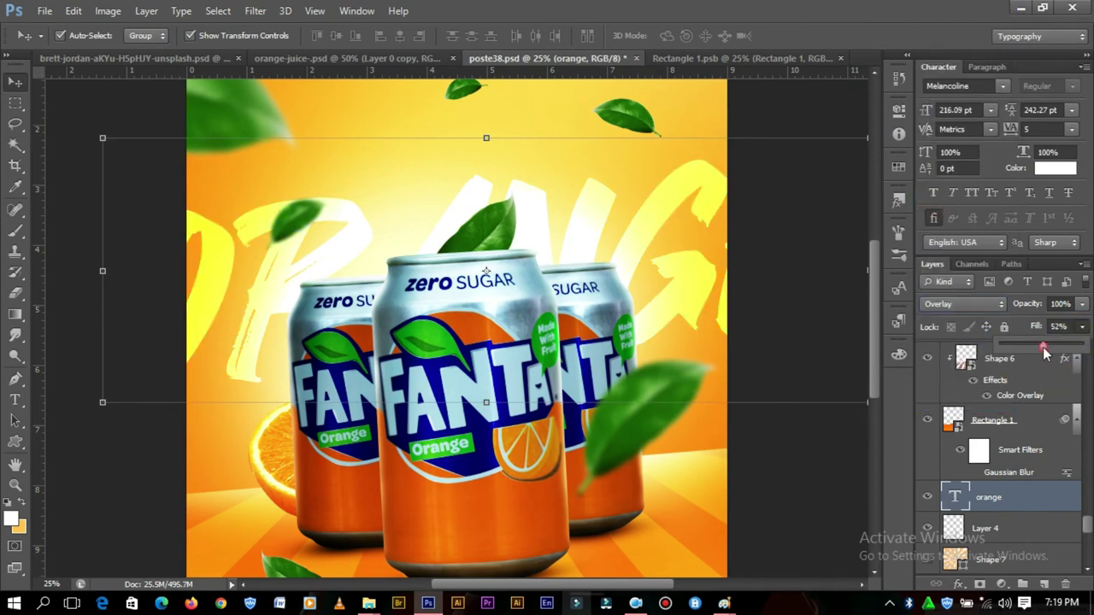
left_click_drag(1043, 351, 1031, 348)
left_click(815, 251)
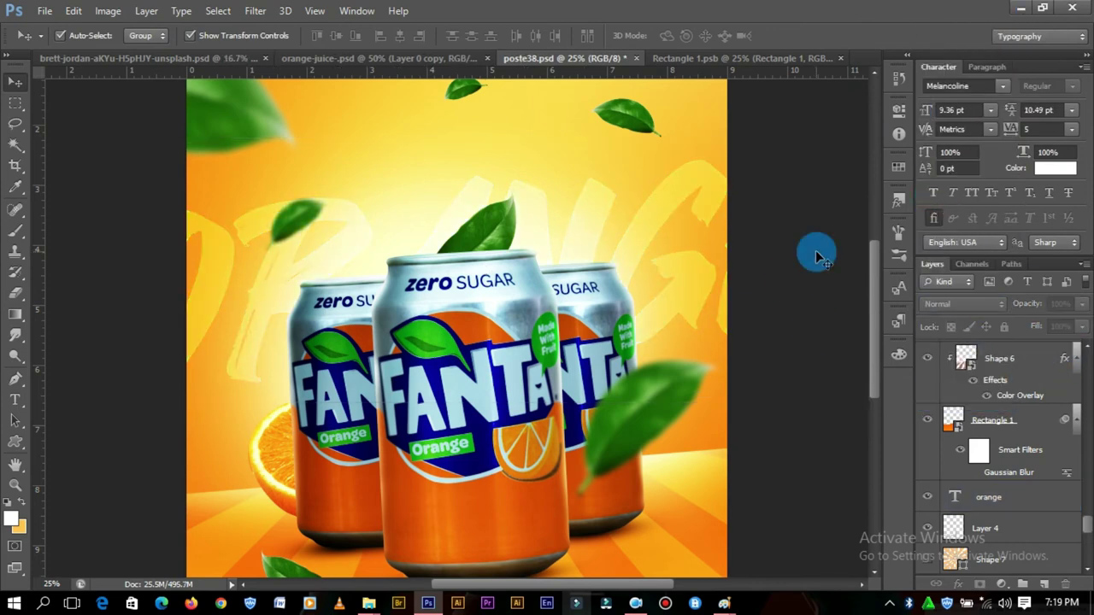
key("ctrl+minus")
- Reposition the faint ORANGE lettering and place two copies higher up the poster
left_click_drag(613, 241, 595, 381)
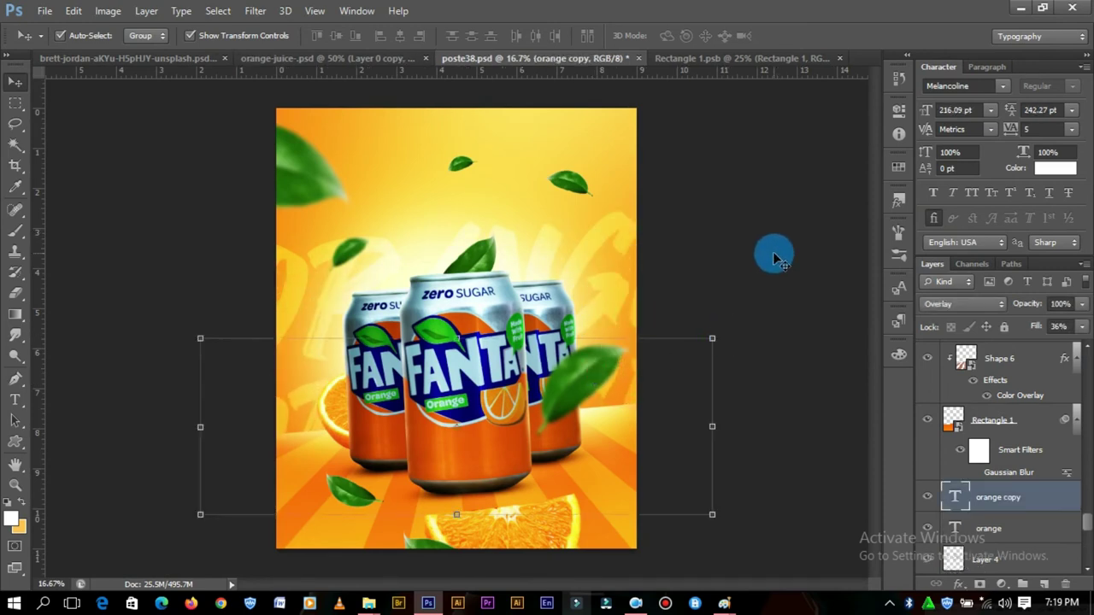
left_click_drag(598, 237, 605, 94)
left_click_drag(618, 207, 614, 196)
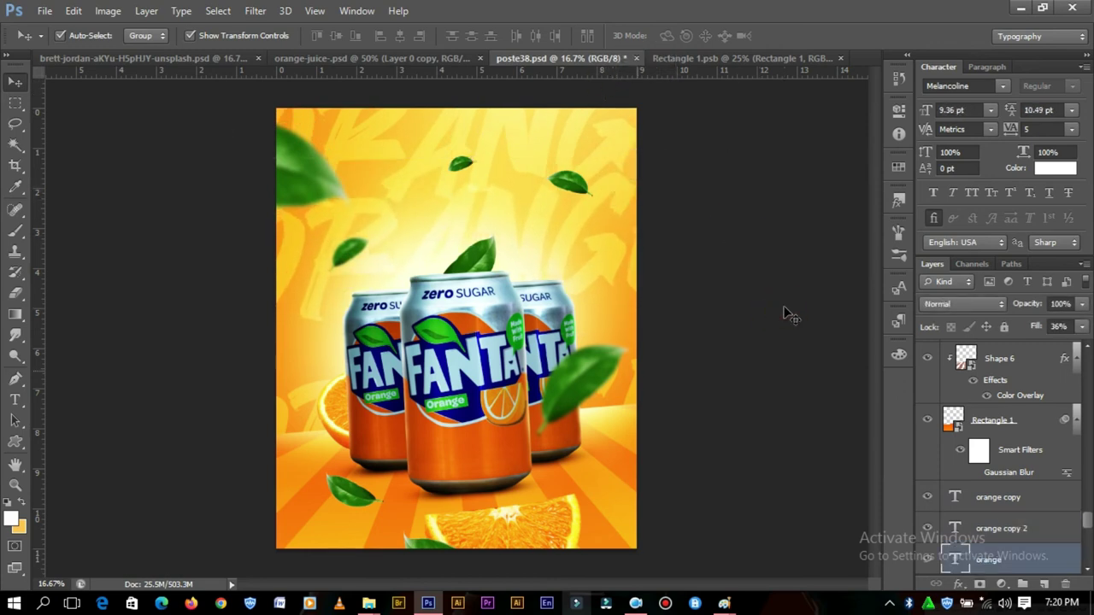
left_click_drag(630, 378, 626, 318)
left_click(765, 224)
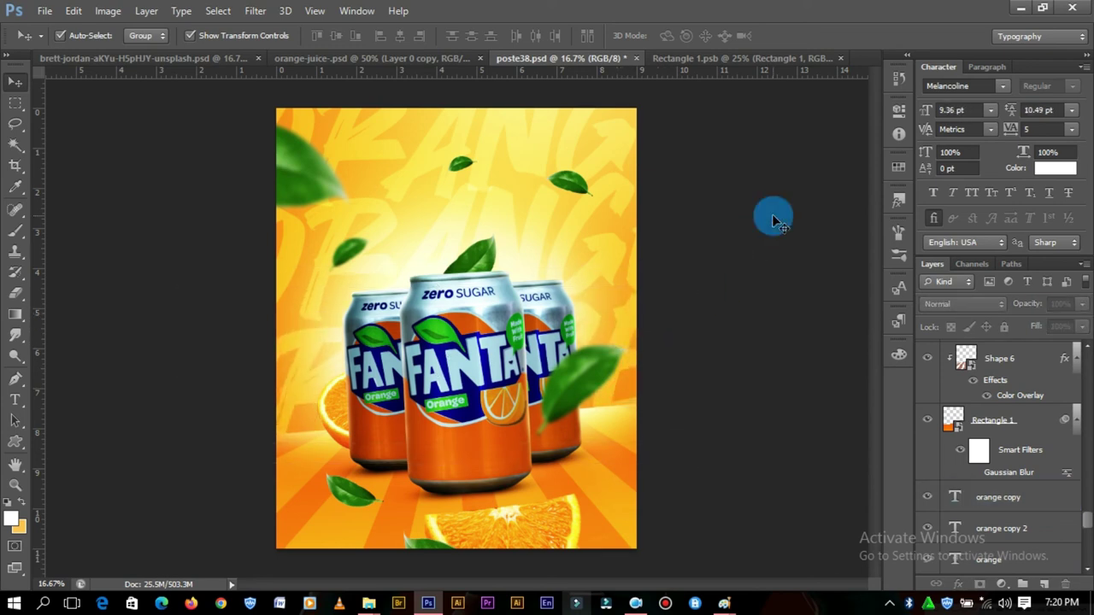
key("ctrl+plus")
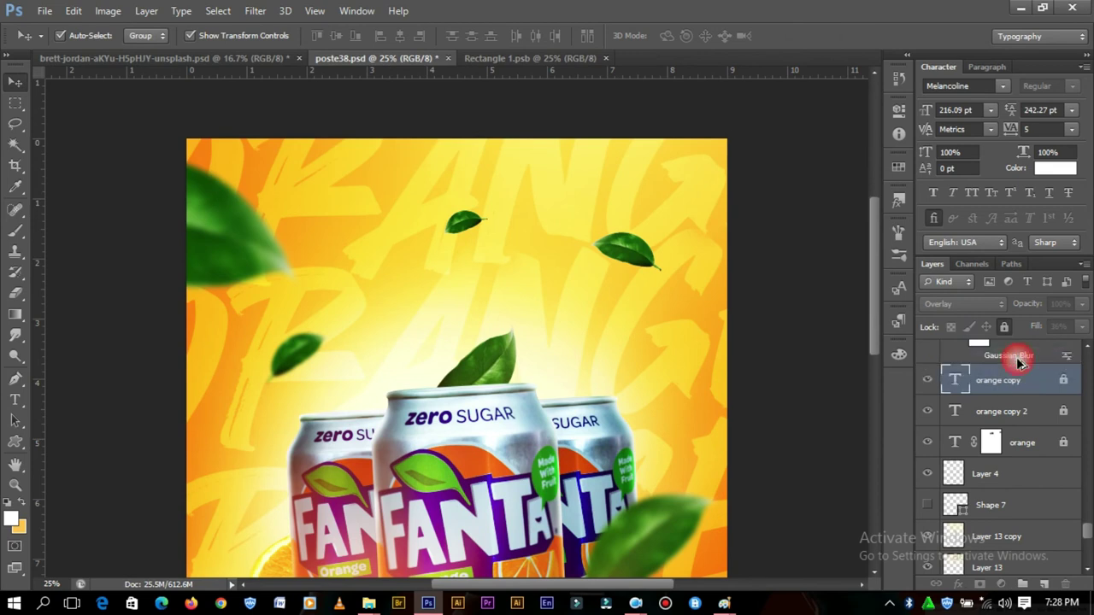
- Duplicate and unlock the ORANGE copy, shrinking it to about half size above the cans
left_click_drag(1018, 363, 1019, 364)
left_click(1005, 326)
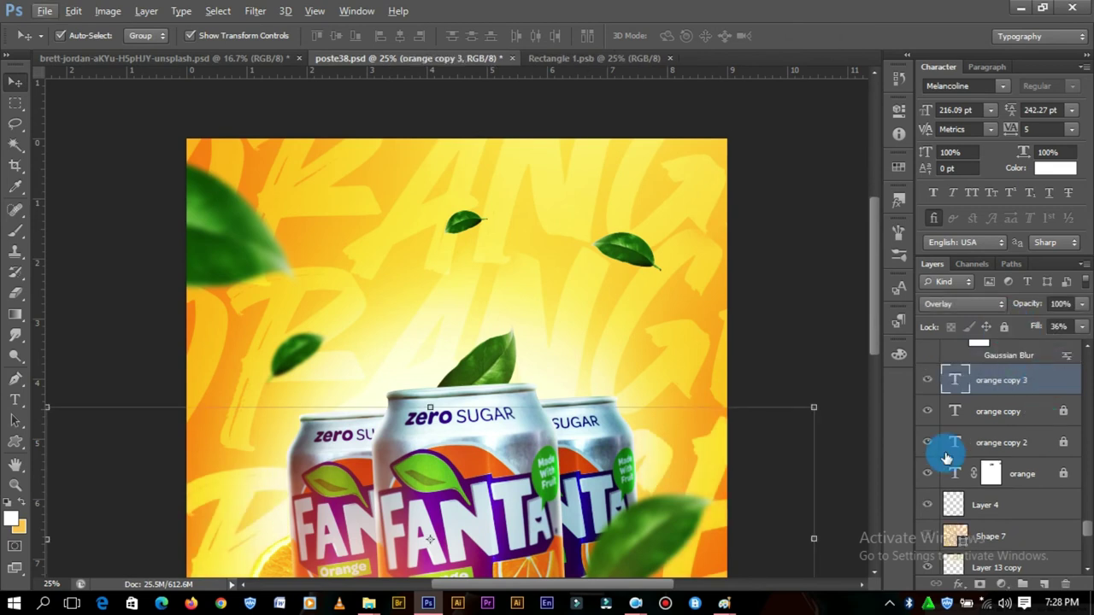
mouse_move(816, 408)
left_mouse_down()
mouse_move(815, 389)
mouse_move(613, 475)
left_mouse_up()
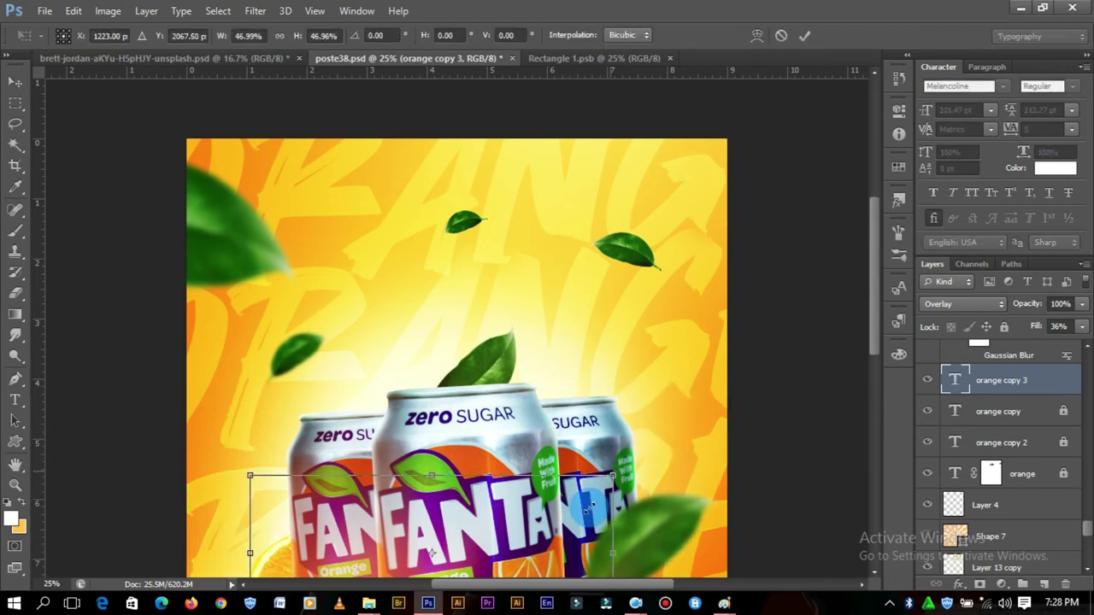
left_click_drag(586, 479, 593, 245)
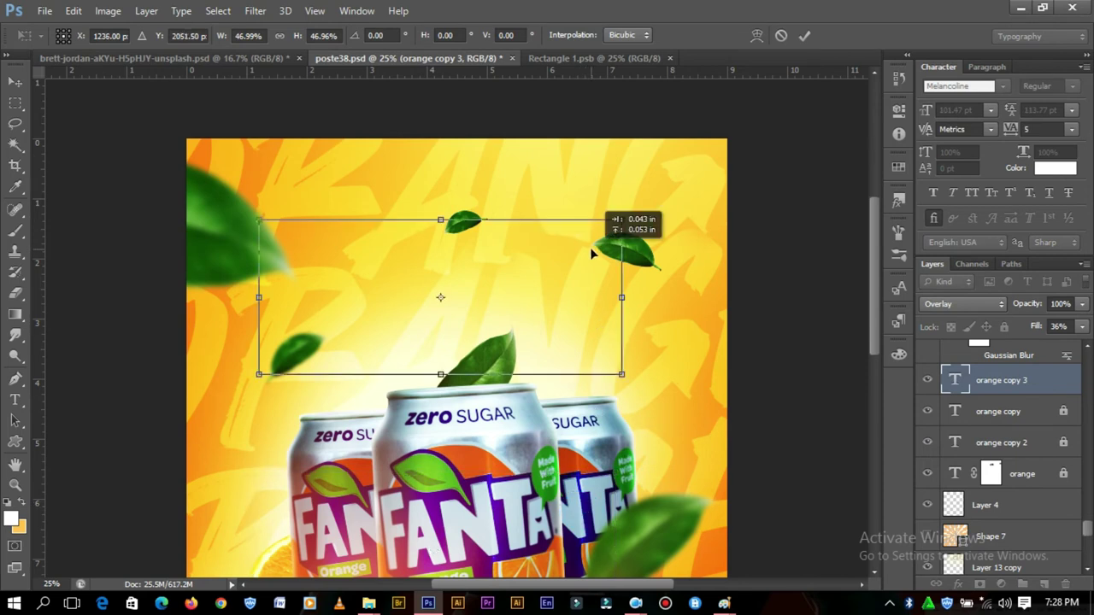
left_click(808, 36)
- Make orange copy 3 solid white with Normal blending and 100% fill, scaled to about 62%
left_click(963, 303)
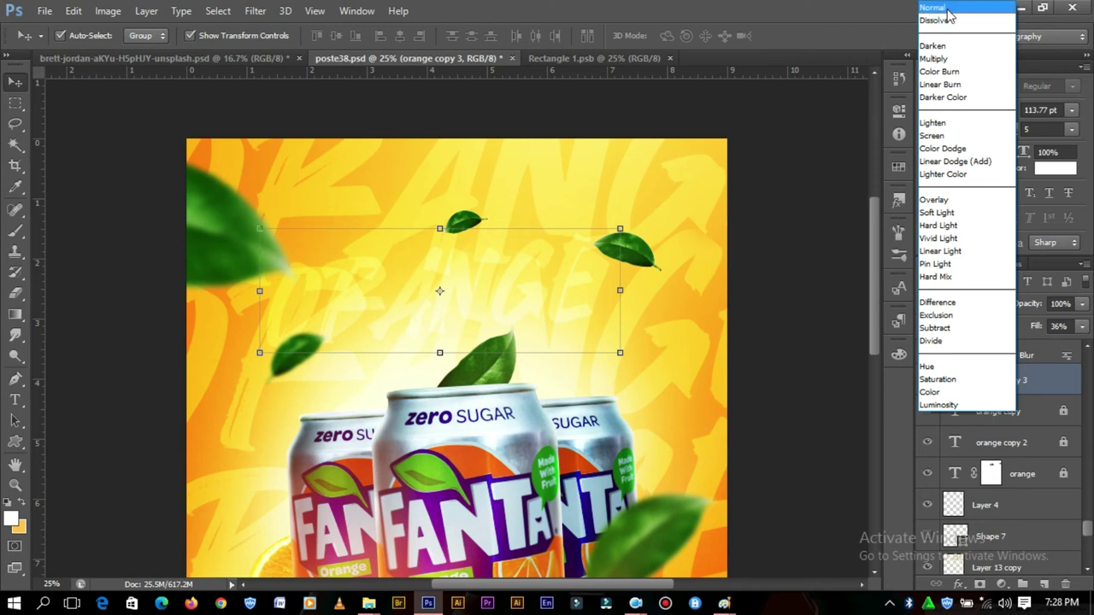
left_click(946, 10)
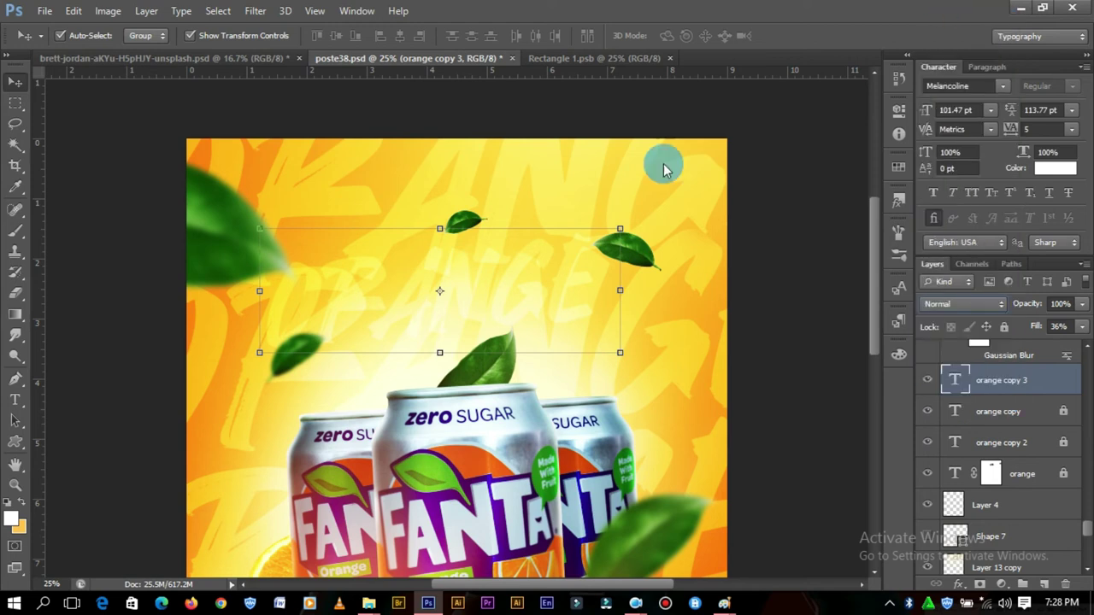
left_click(1084, 340)
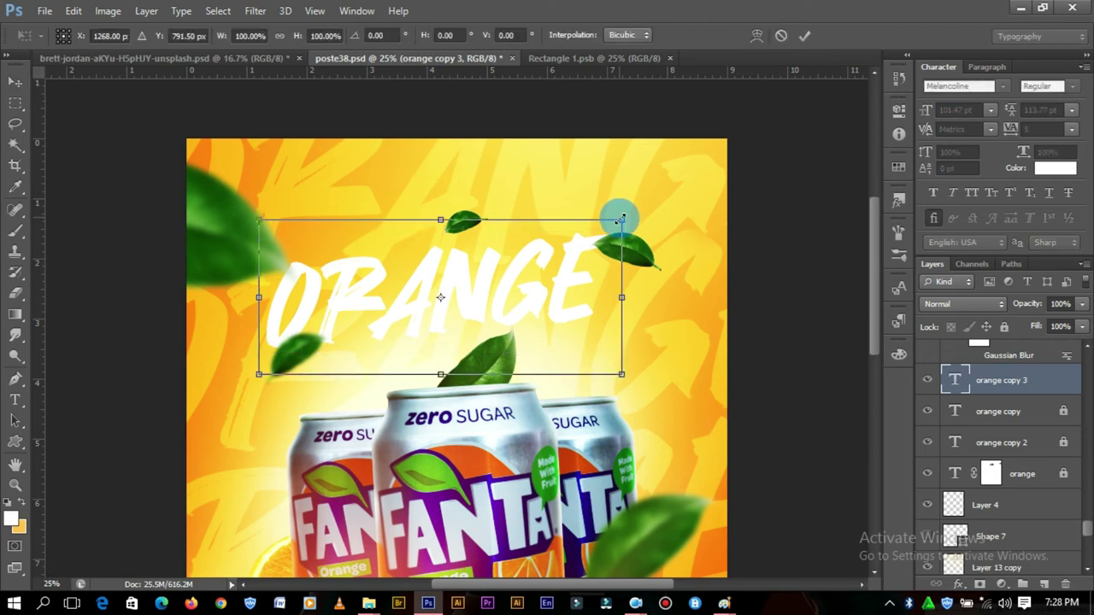
mouse_move(621, 224)
left_mouse_down()
mouse_move(551, 245)
mouse_move(548, 259)
left_mouse_up()
left_click(804, 35)
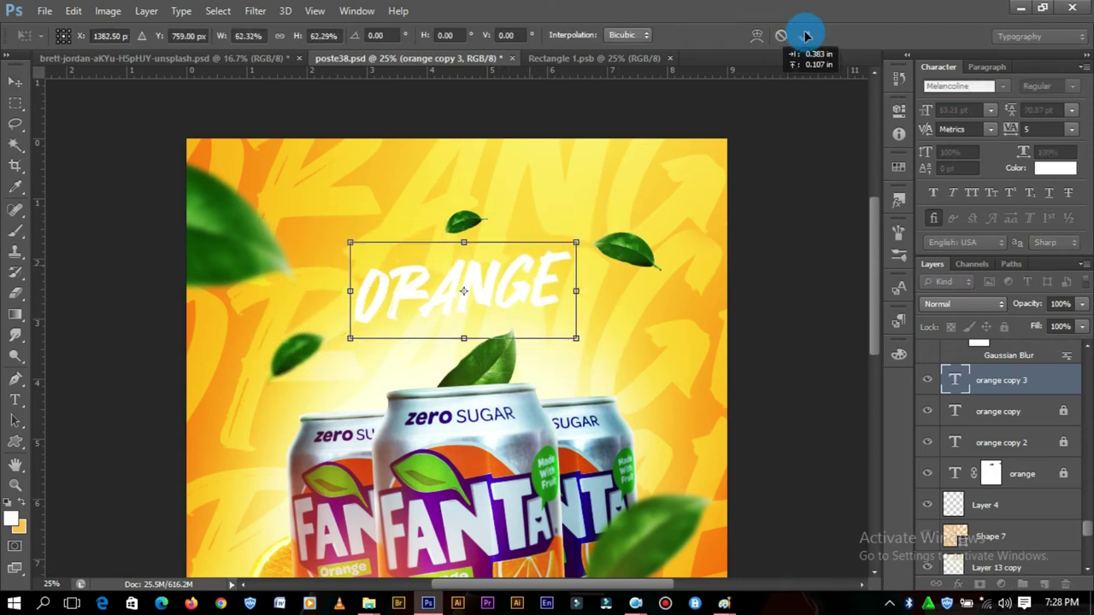
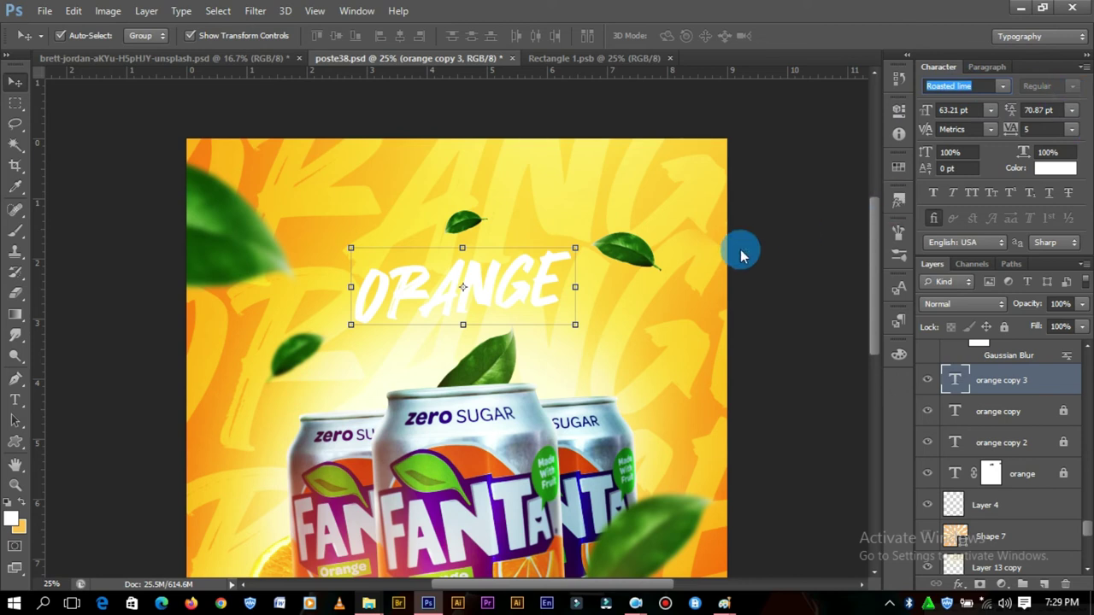
- Retype the ORANGE headline as 'Happy' and scale it up to about 141% above the cans
key("Return")
double_click(385, 286)
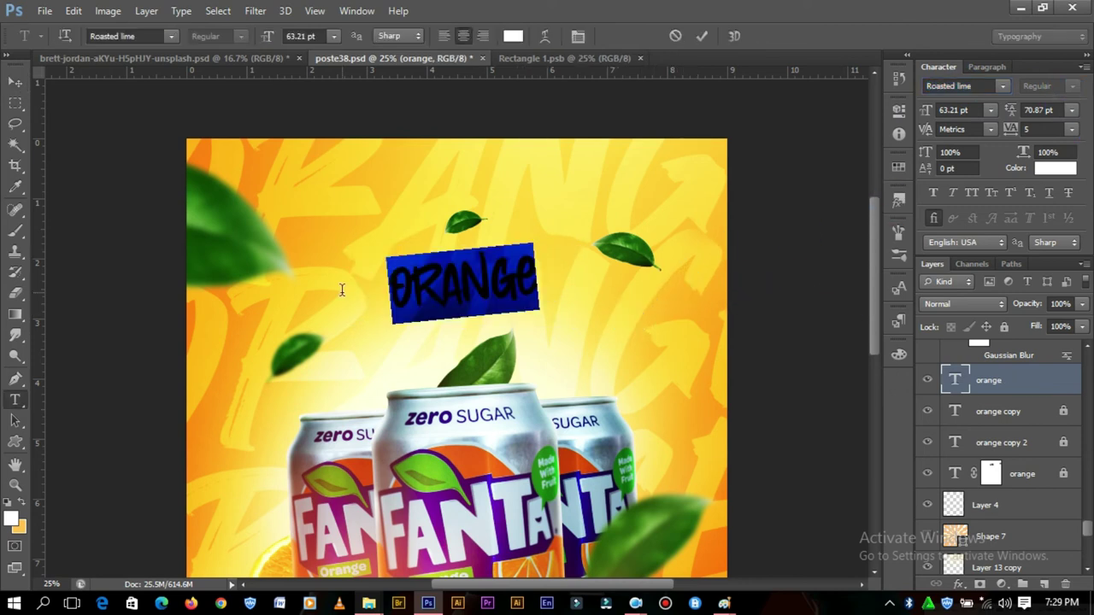
type("Happy")
left_click(470, 270)
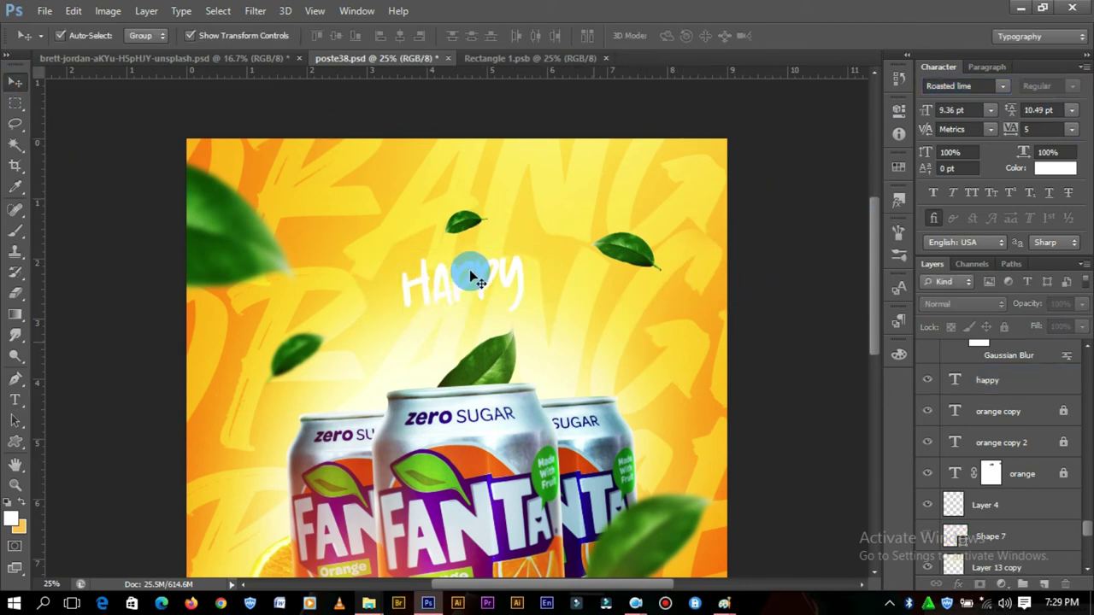
left_click(880, 177)
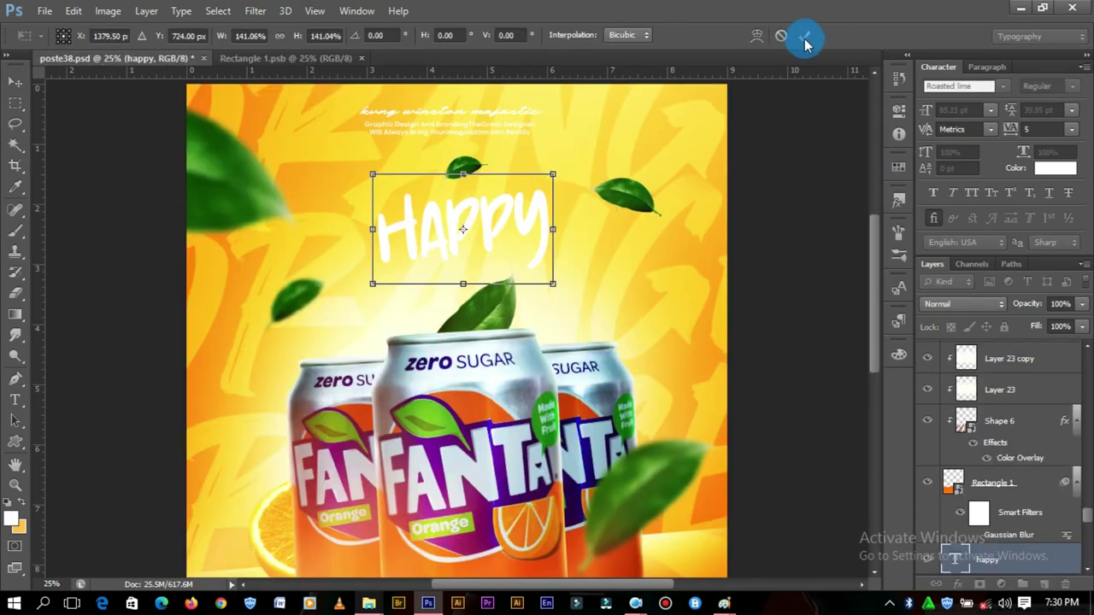
key("Return")
- Give Happy a dark-to-light green Gradient Overlay at 150% scale and a 39° diagonal angle
left_click(959, 585)
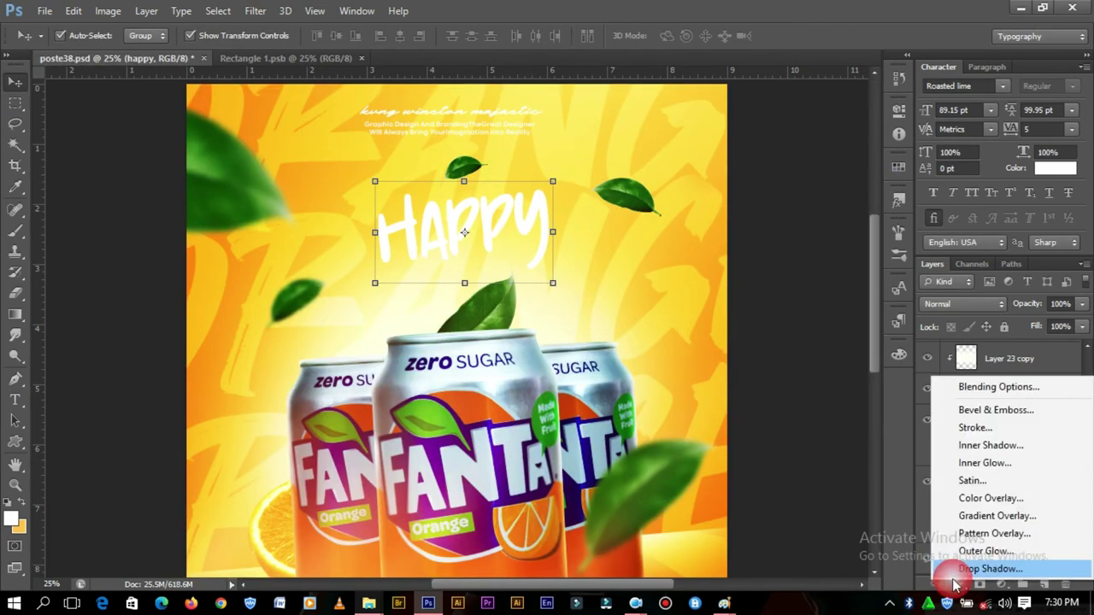
left_click(911, 414)
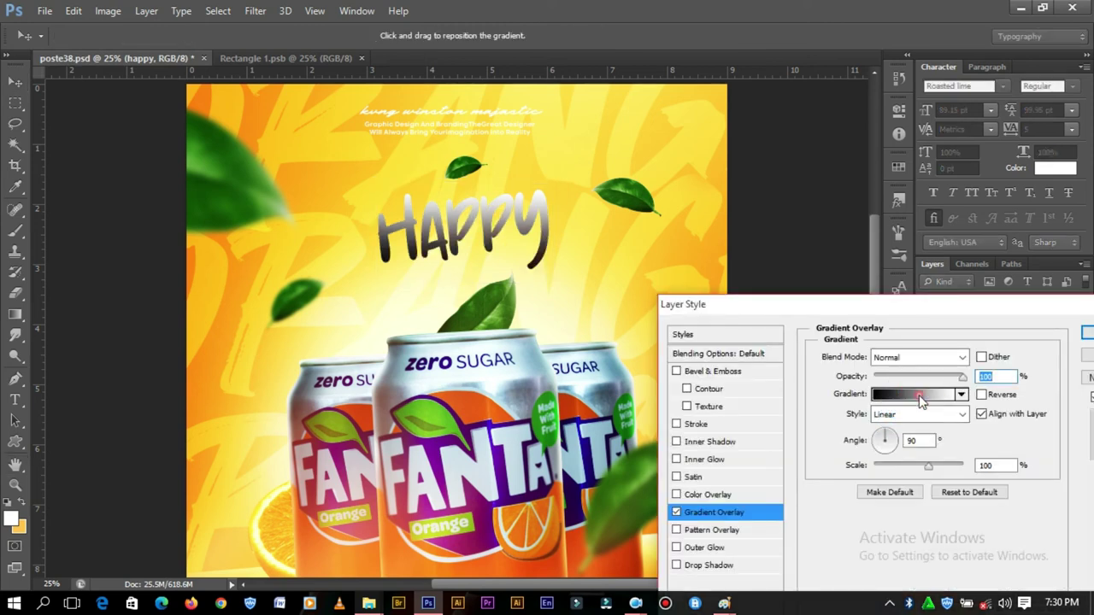
left_click(920, 398)
left_click(985, 309)
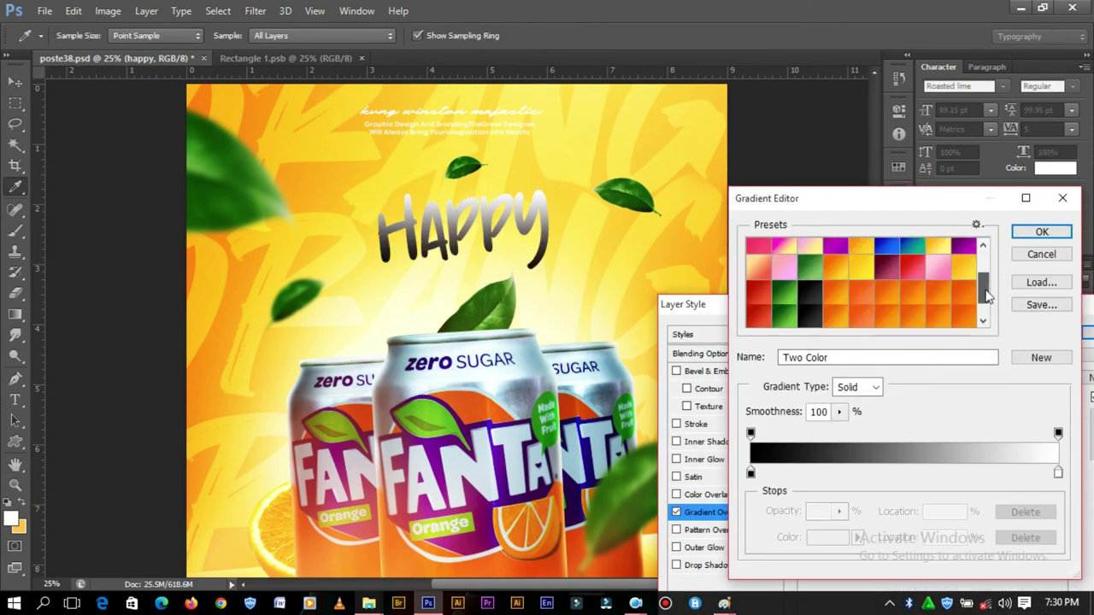
left_click(786, 265)
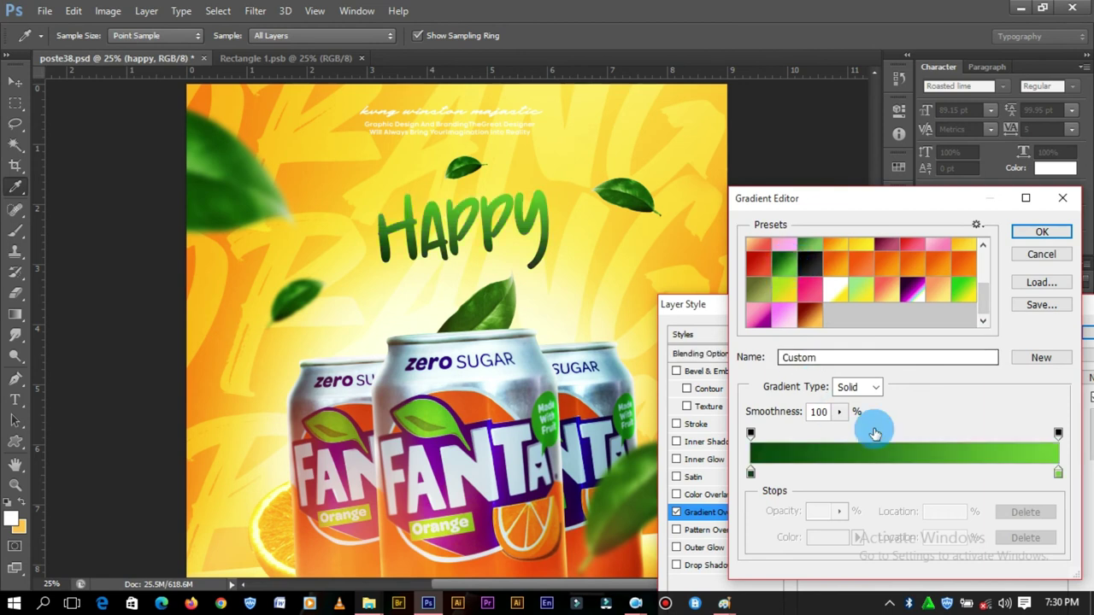
left_click(1042, 238)
left_click(985, 466)
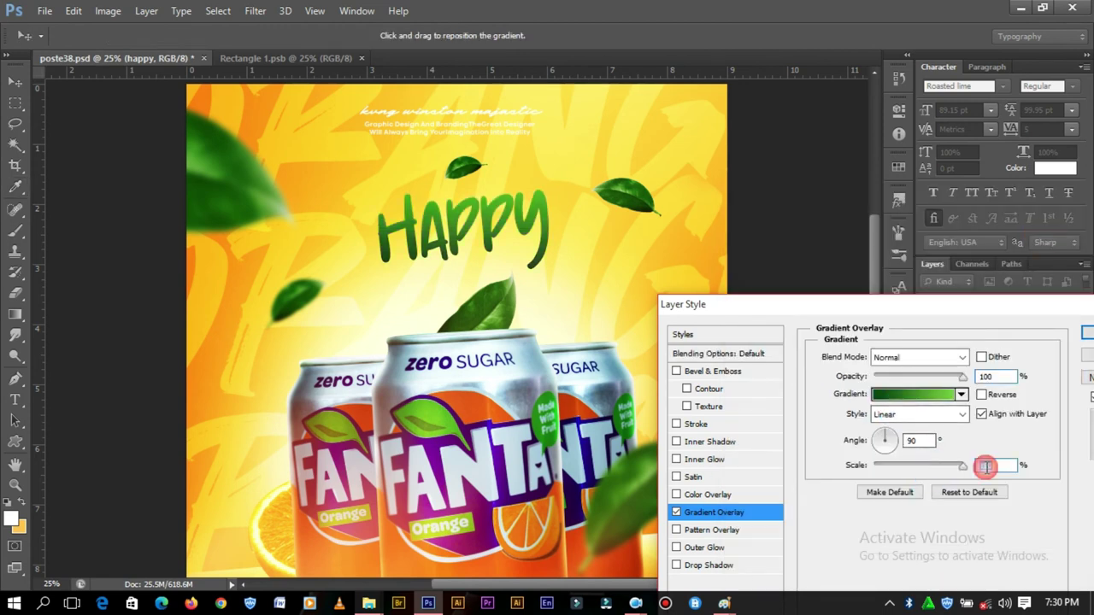
left_click(895, 439)
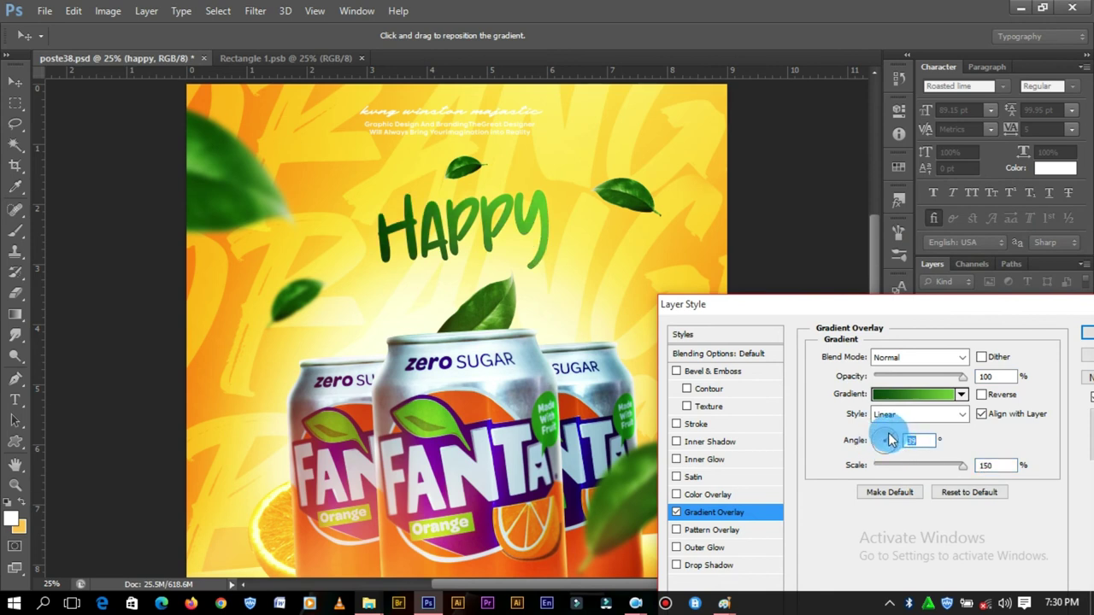
- Add a thicker white outside Stroke to Happy and apply the layer styles
left_click(695, 425)
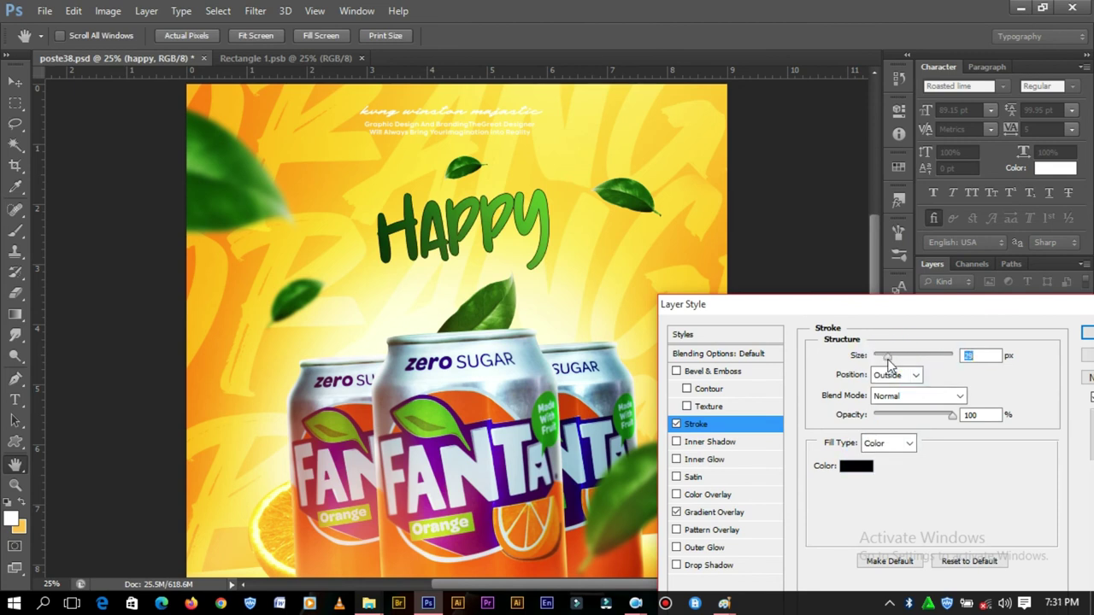
left_click_drag(888, 363, 886, 362)
left_click(854, 467)
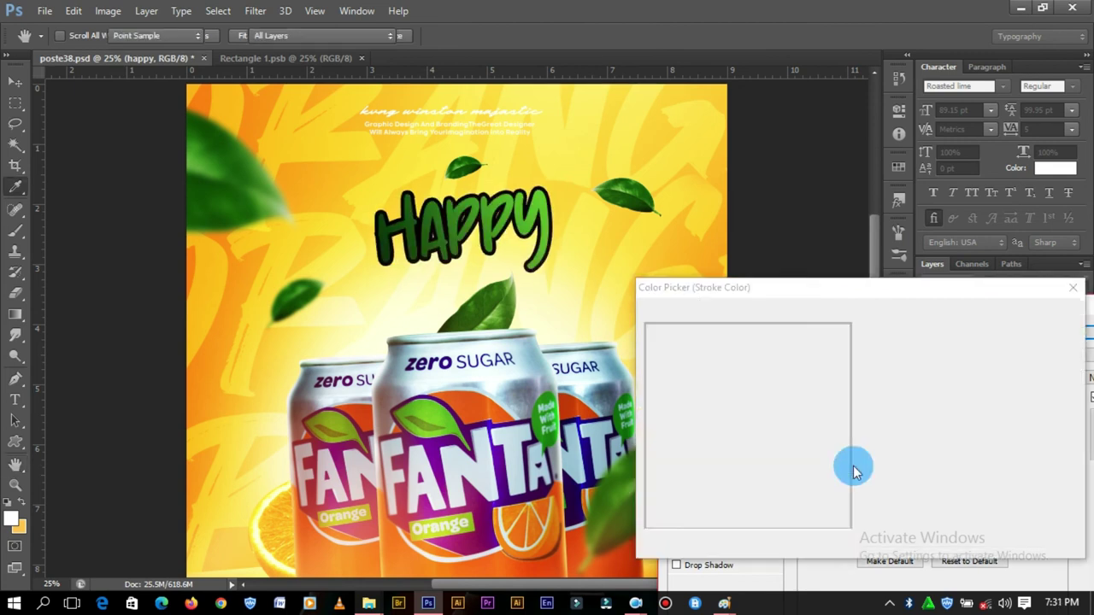
left_click(959, 326)
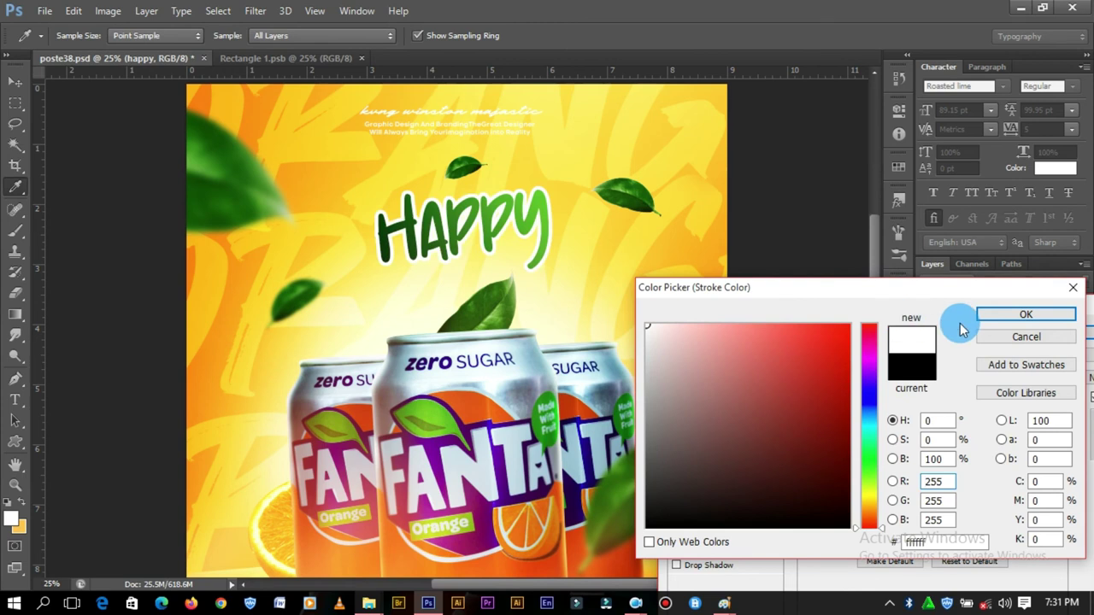
left_click(1027, 318)
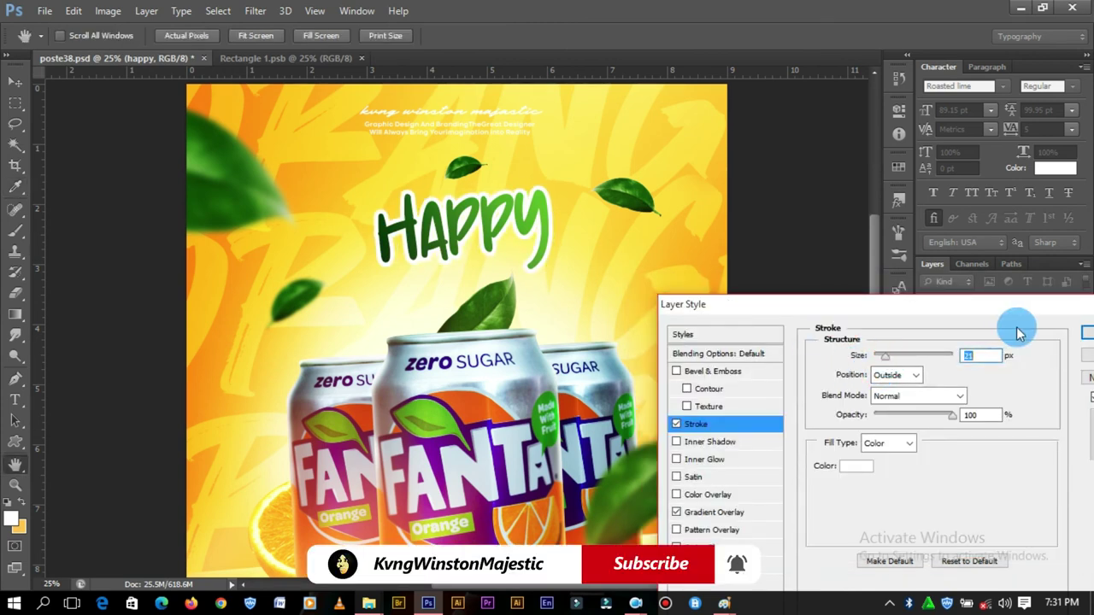
left_click(1087, 336)
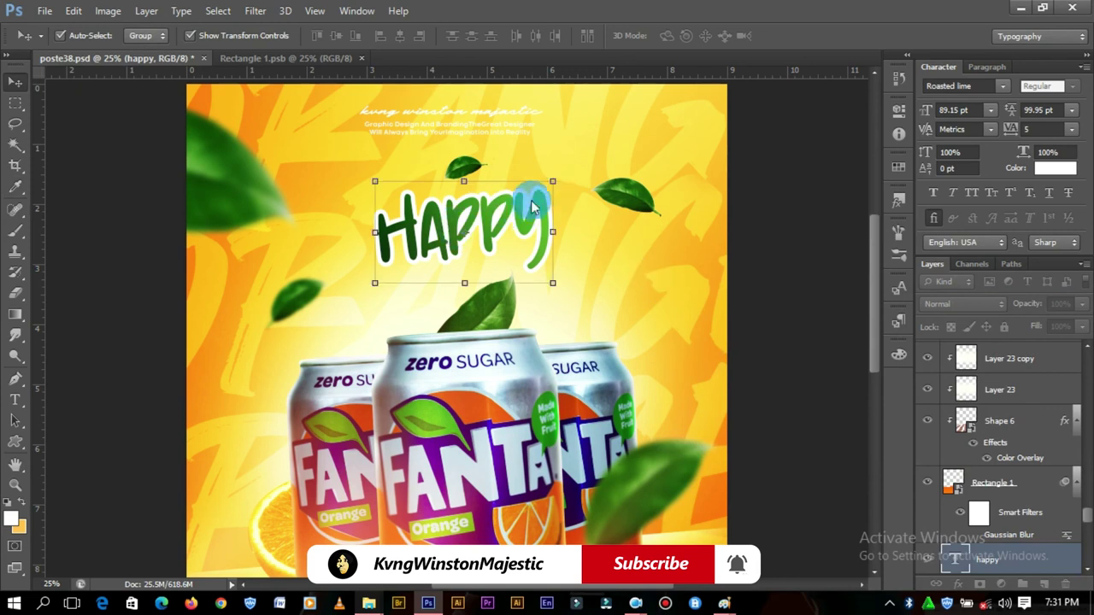
- Duplicate the Happy layer, retype the copy as 'fun', and place it beside Happy
key("ctrl+j")
left_click_drag(534, 207, 500, 259)
key("t")
left_click(359, 291)
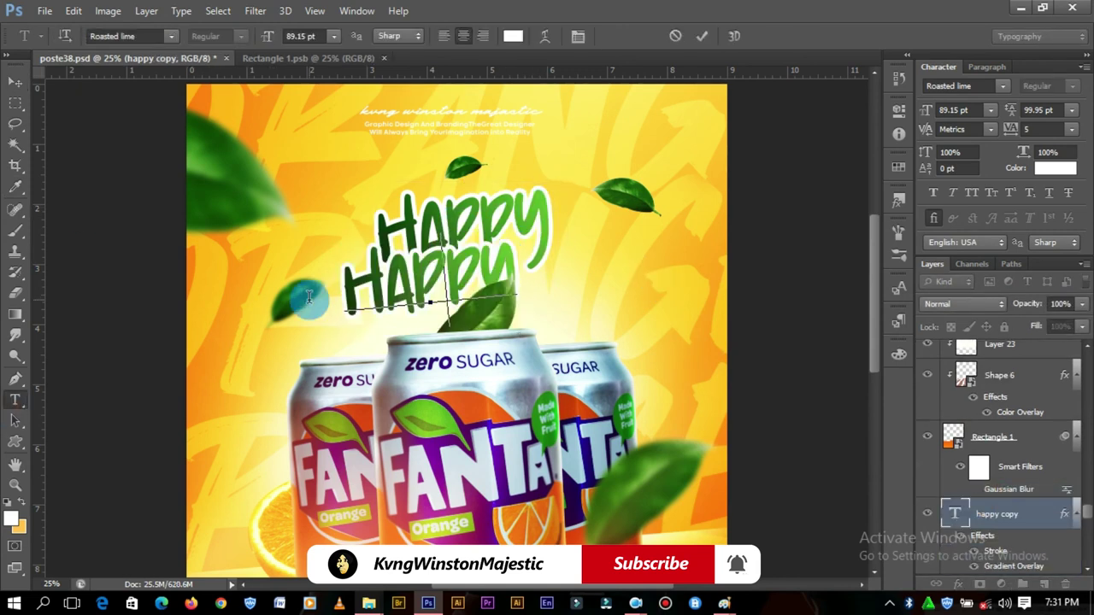
type("fun")
key("ctrl+Return")
key("v")
mouse_move(448, 273)
left_mouse_down()
mouse_move(566, 196)
mouse_move(518, 214)
left_mouse_up()
- Scale the Happy and FUN layers down together to fit the poster
scroll(566, 196, "down", 2)
scroll(813, 244, "up", 2)
scroll(812, 245, "down", 1)
left_click(987, 513, "shift")
key("Return")
left_click_drag(482, 261, 513, 256)
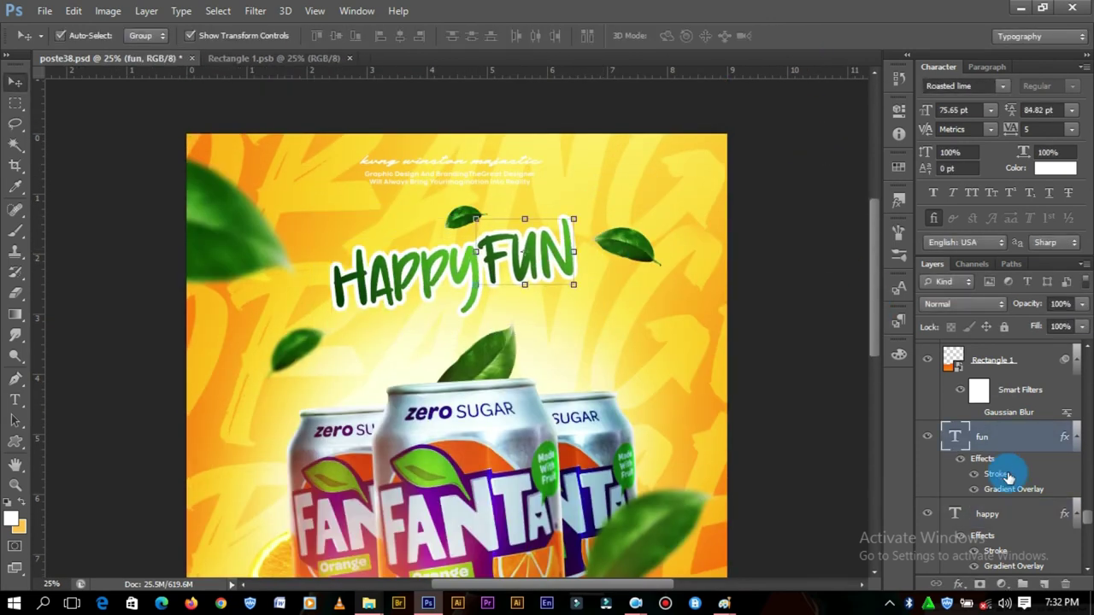
- In FUN's gradient, sample purple colours from the cans for both colour stops
double_click(1008, 489)
left_click(903, 344)
left_click(750, 472)
left_click(431, 495)
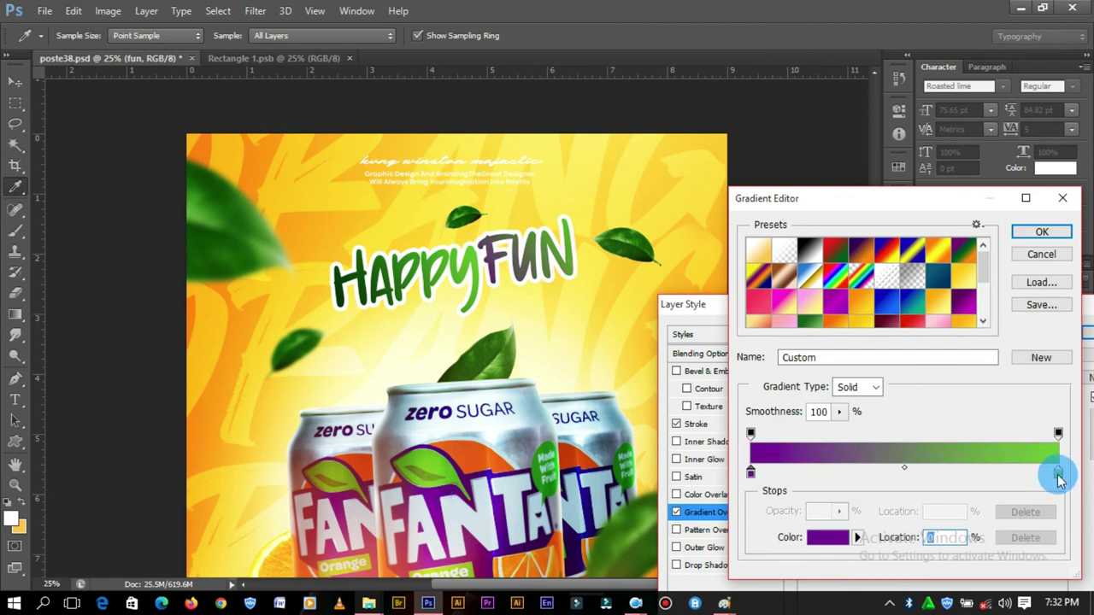
left_click(1058, 472)
left_click(502, 538)
- Shift FUN's gradient stops to dark blue-violet and apply the blue gradient
left_click(751, 472)
left_click(827, 536)
left_click(869, 392)
left_click(1026, 314)
double_click(1055, 471)
left_click(843, 422)
left_click(1023, 314)
left_click(1042, 231)
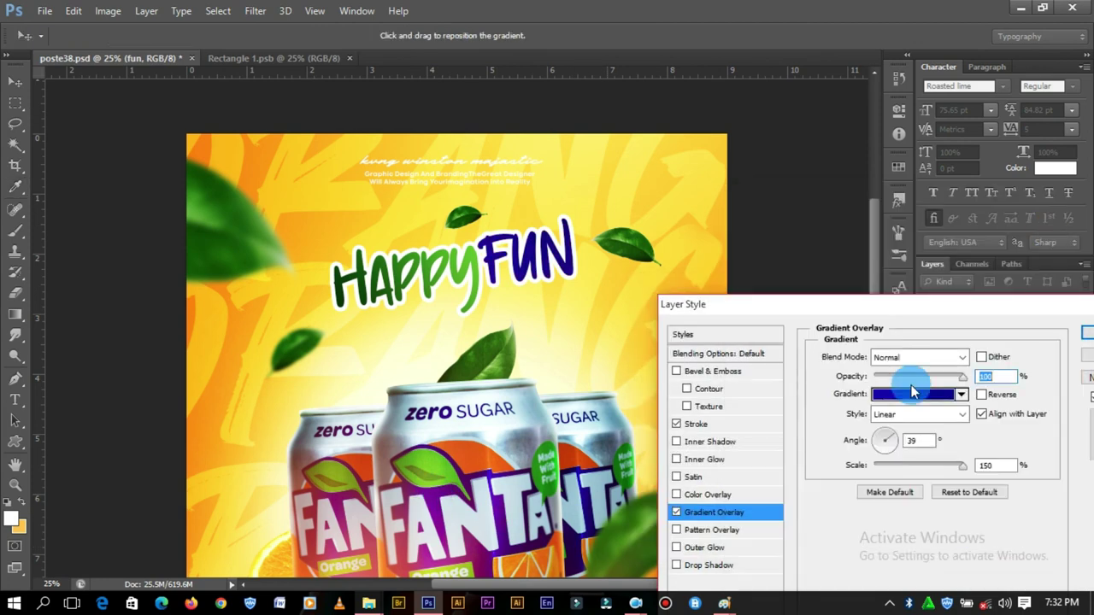
left_click(1075, 333)
- Check the Happy stroke and FUN's Stroke and Gradient Overlay, then apply FUN's style
left_click(1026, 361)
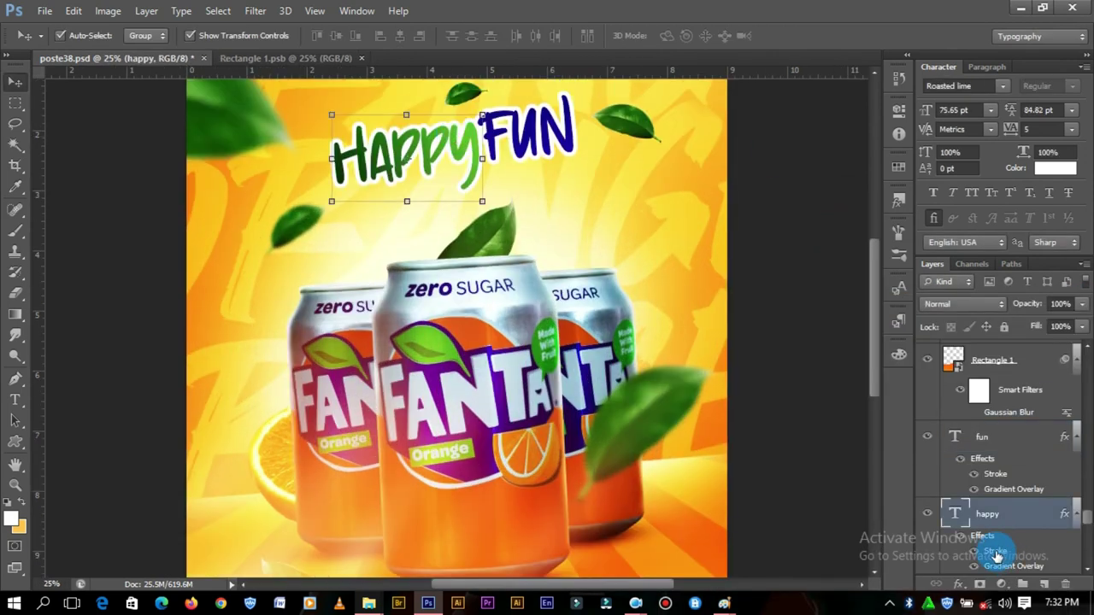
double_click(996, 554)
left_click(1075, 334)
double_click(997, 476)
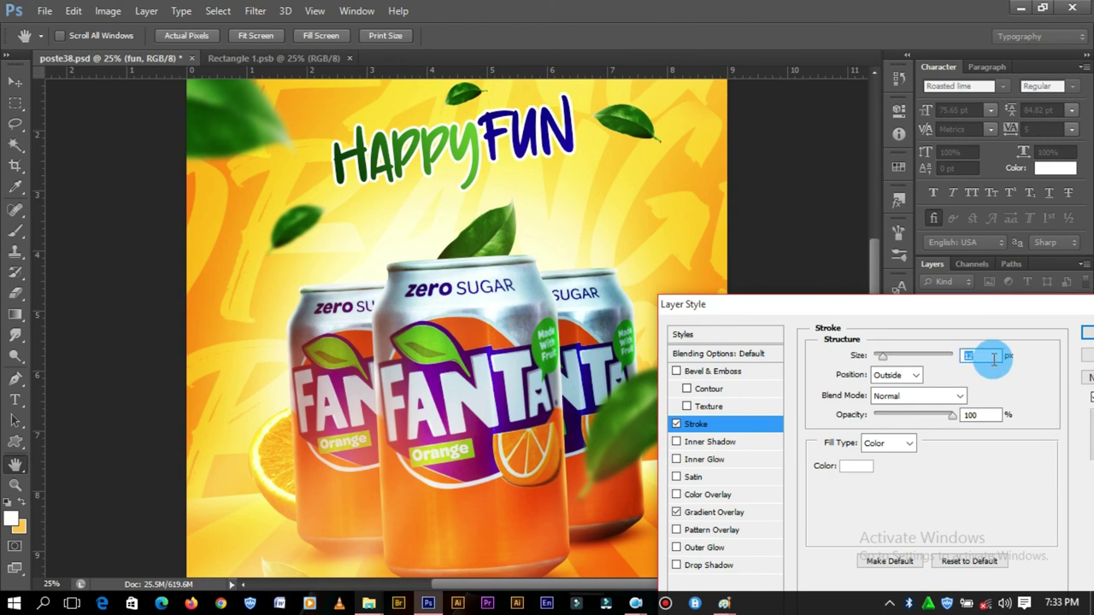
left_click(715, 511)
left_click(903, 317)
left_click(1045, 227)
left_click(1075, 333)
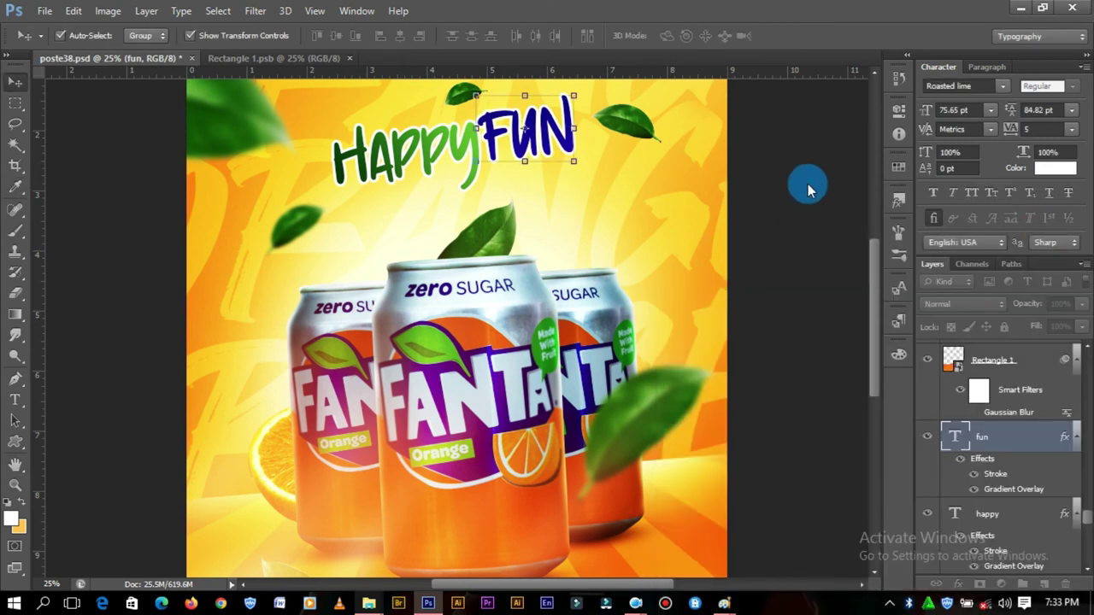
- Scale the HappyFUN words smaller and zoom in on the headline
left_click(551, 145, "shift")
left_click_drag(579, 73, 566, 105)
left_click(806, 35)
key("ctrl+minus")
key("ctrl+plus")
scroll(866, 293, "up", 3)
- Replace the word Happy with 'Sweet'
key("t")
left_click_drag(477, 252, 424, 252)
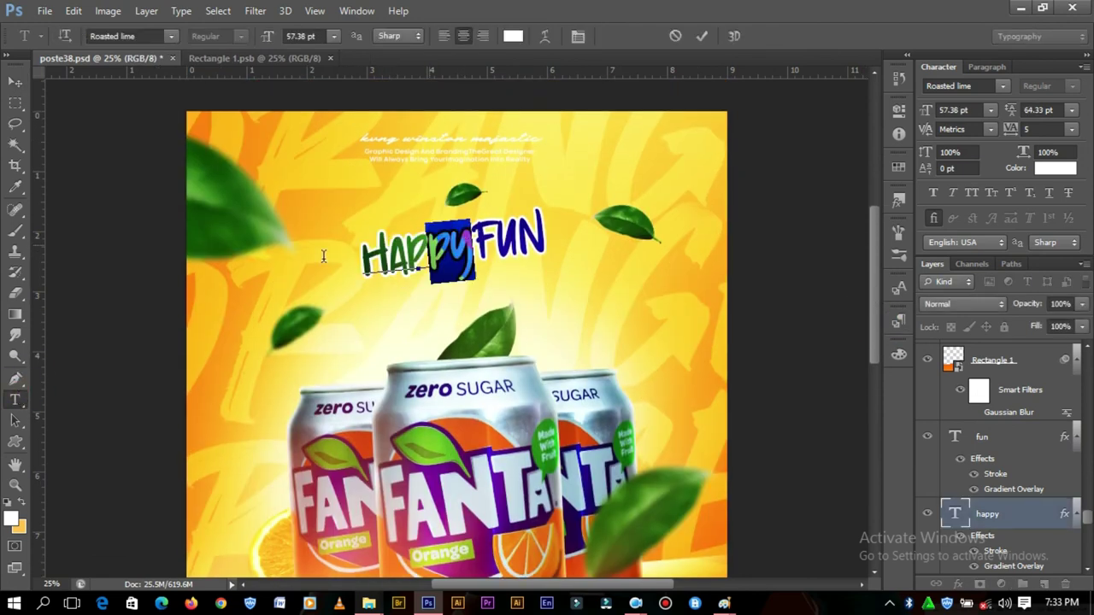
key("ctrl+a")
type("Sweet")
left_click(15, 80)
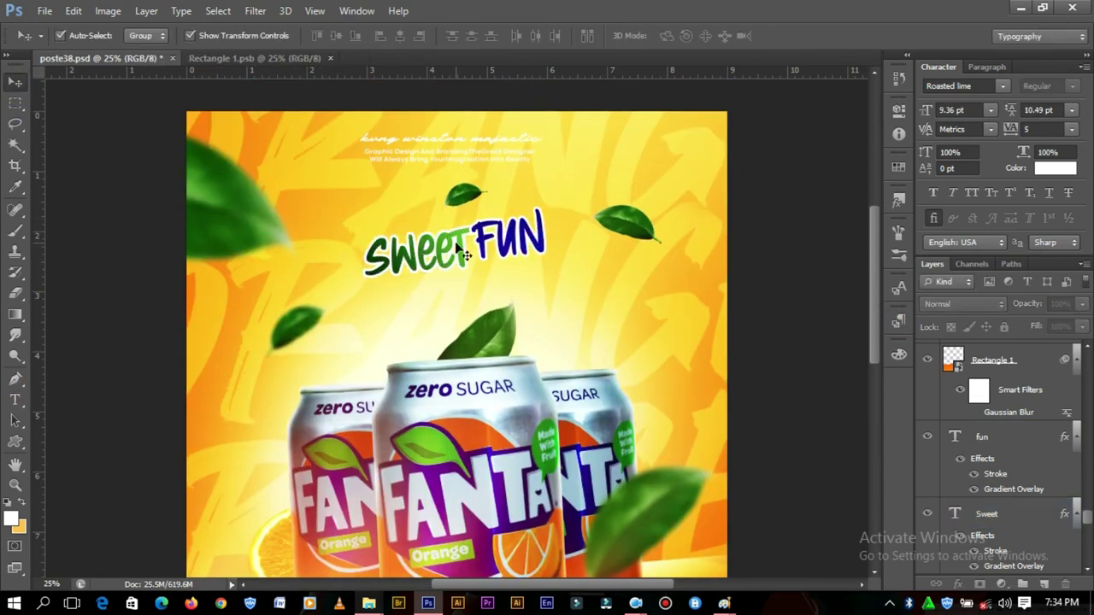
- Move FUN up beside Sweet and select the Sweet layer
left_click(513, 239)
left_click_drag(517, 238, 540, 224)
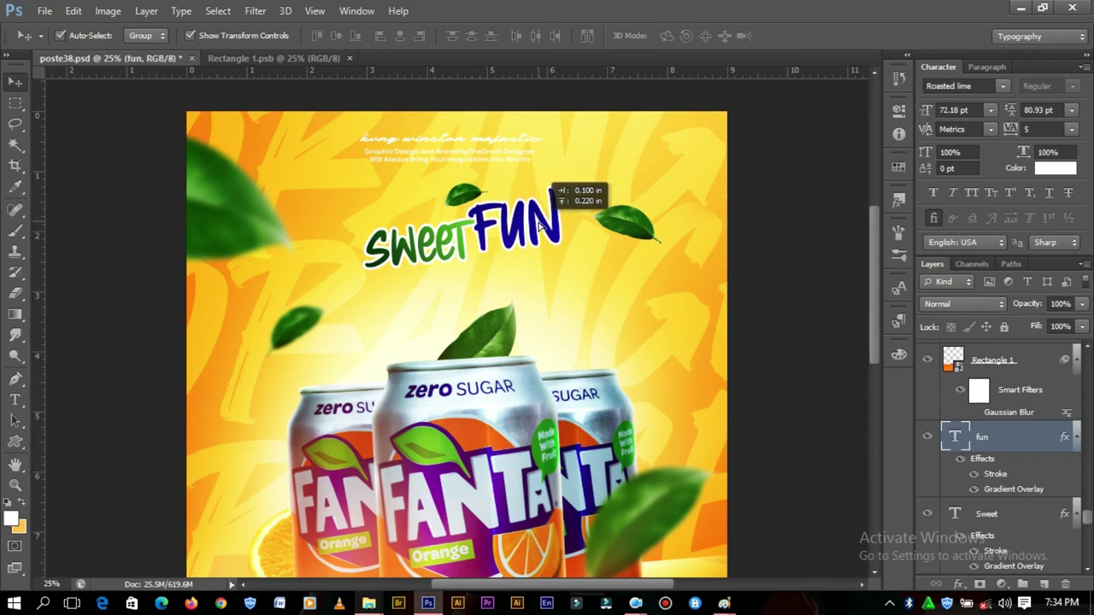
left_click(604, 205)
left_click(455, 230)
- Copy Sweet below the headline, retype it 'Enjoyment', and tilt it slightly
left_click(15, 399)
mouse_move(455, 229)
left_mouse_down()
mouse_move(436, 303)
mouse_move(351, 318)
left_mouse_up()
left_click(436, 306)
left_click(554, 237)
type("En")
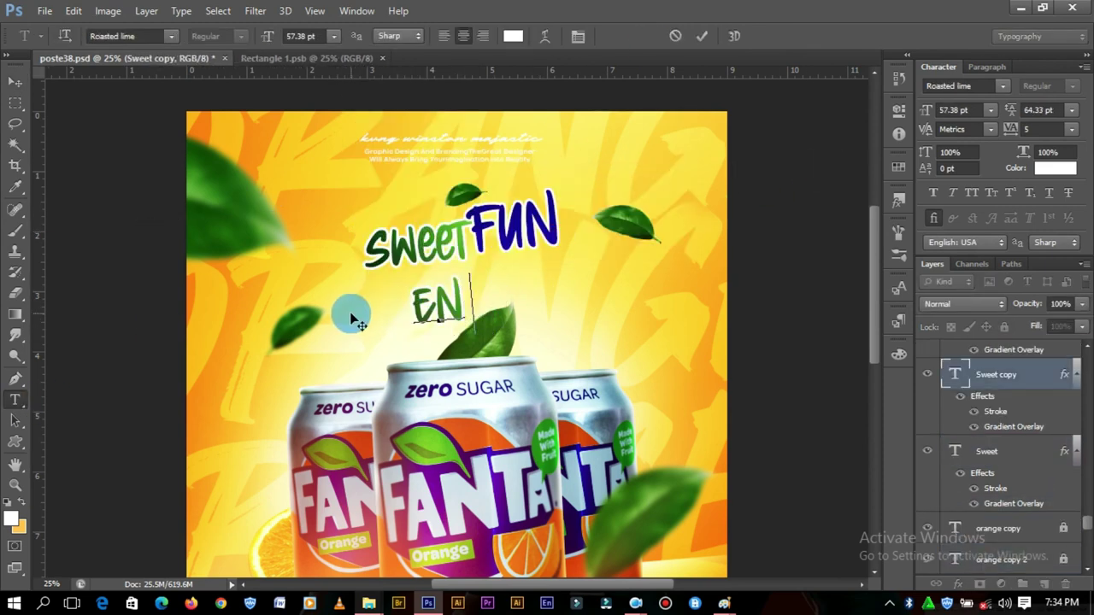
type("joyment")
left_click(15, 81)
left_click_drag(462, 323, 479, 289)
left_click_drag(588, 239, 594, 229)
left_click(813, 36)
- Change FUN to FAN and select the Enjoyment layer
left_click(517, 231)
type("t")
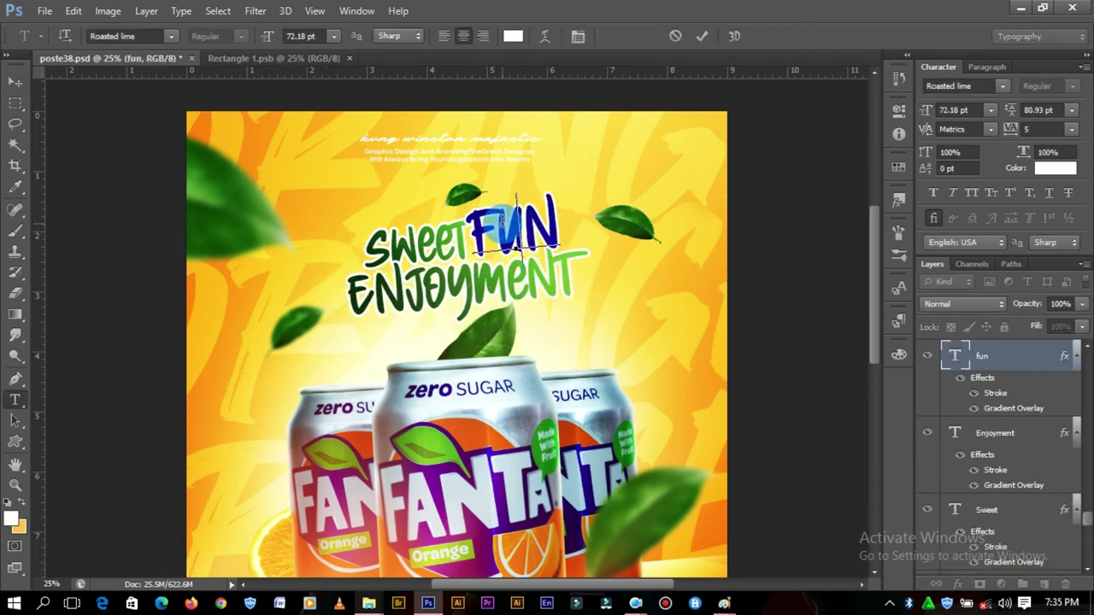
type("fan")
key("ctrl+Return")
key("v")
right_click(1014, 354)
left_click(1009, 433)
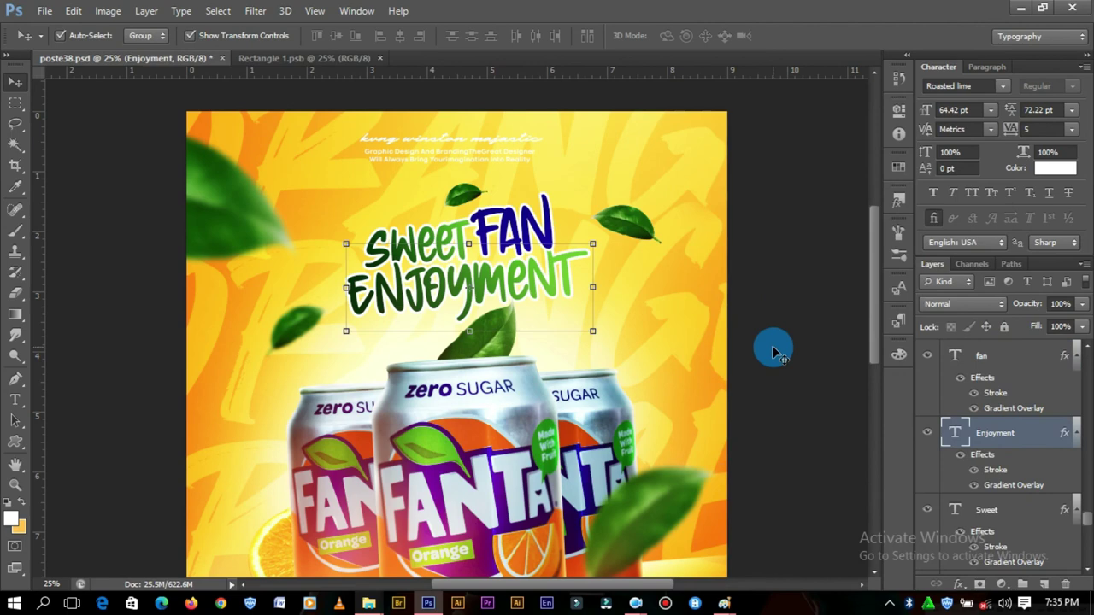
scroll(783, 288, "down", 1)
- Rotate the flare further, move the credit text to the bottom, and shift the artwork up
scroll(784, 288, "up", 1)
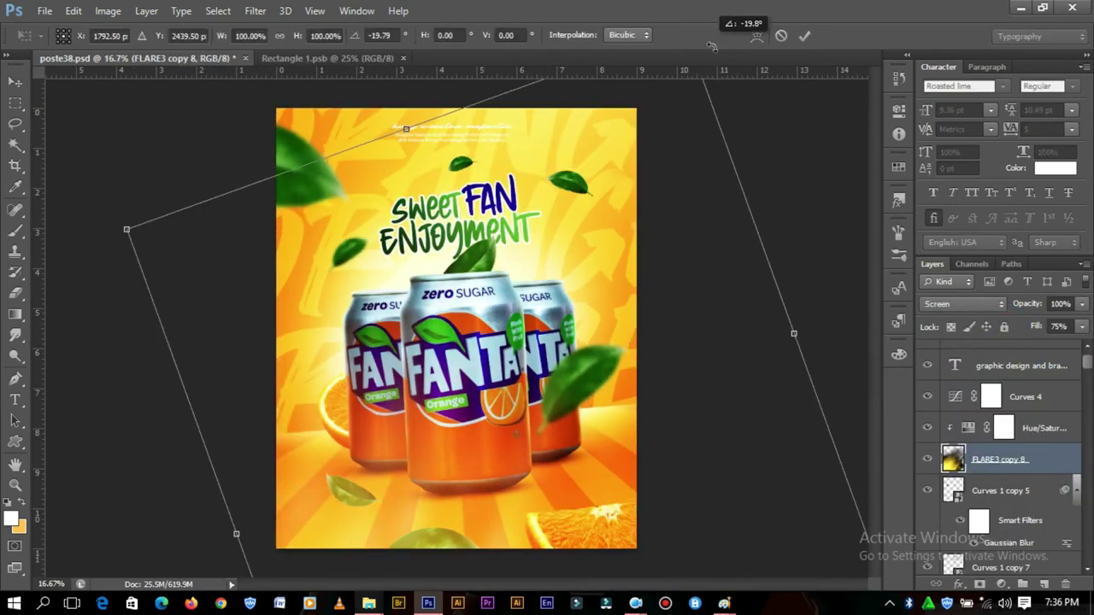
left_click_drag(799, 34, 805, 37)
double_click(714, 267)
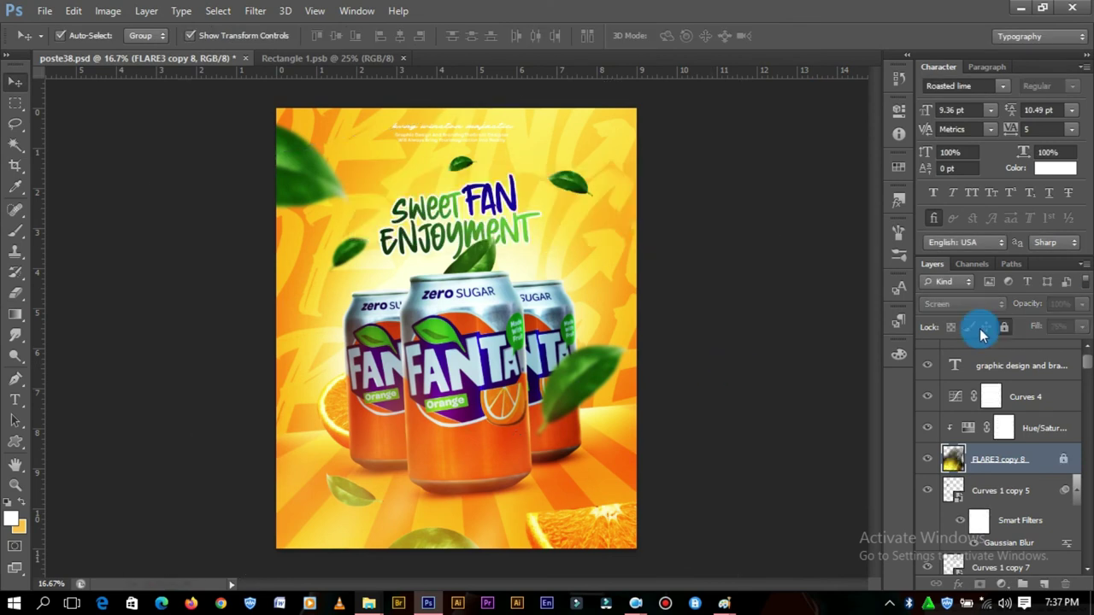
left_click_drag(482, 148, 504, 523)
left_click(772, 352)
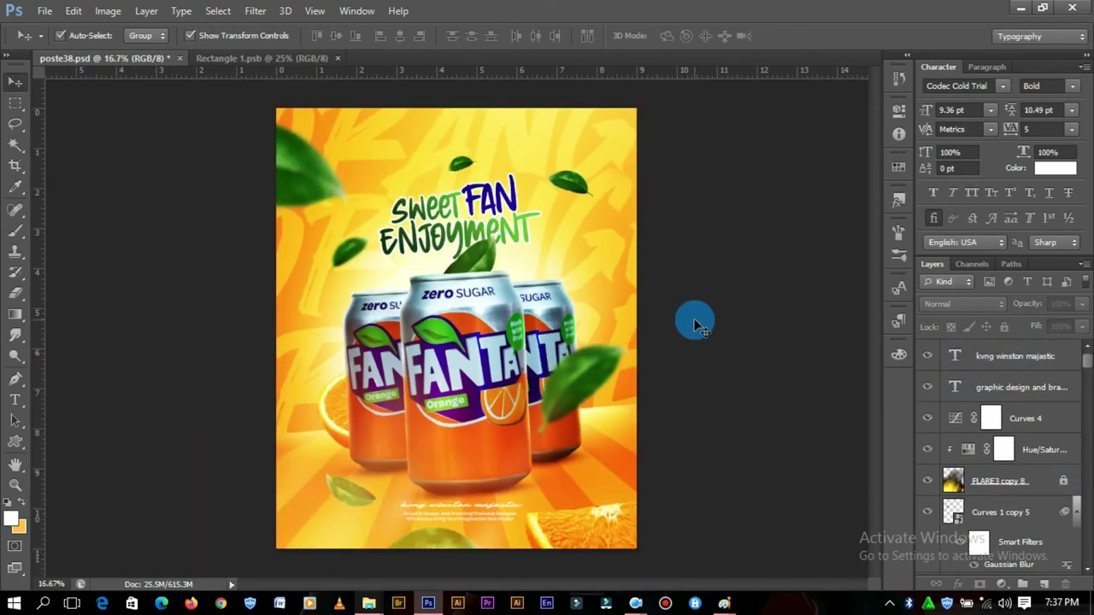
left_click_drag(341, 420, 268, 170)
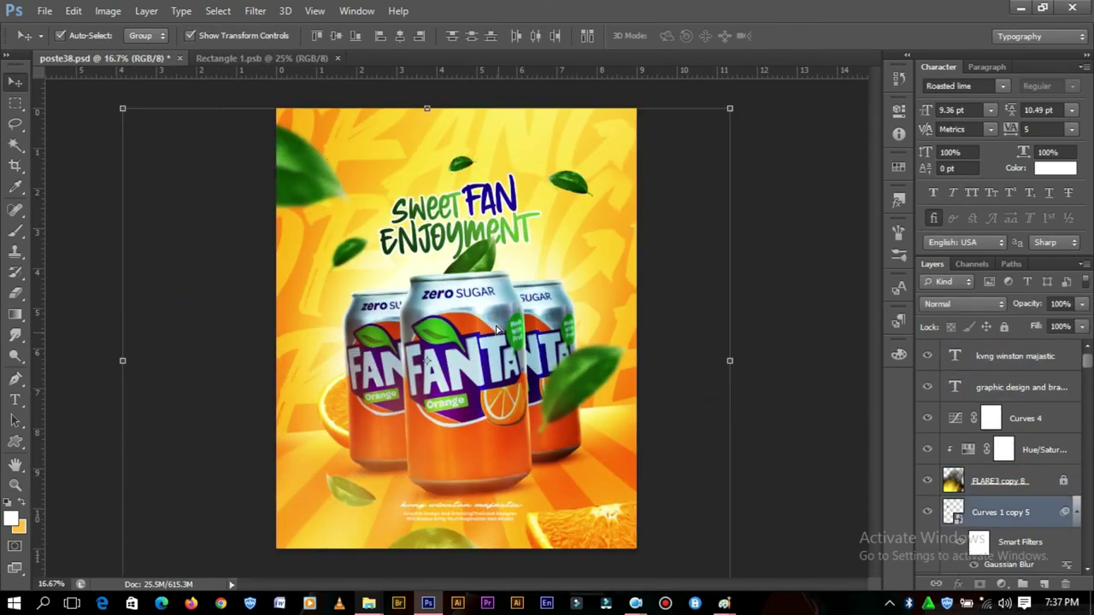
left_click(763, 333)
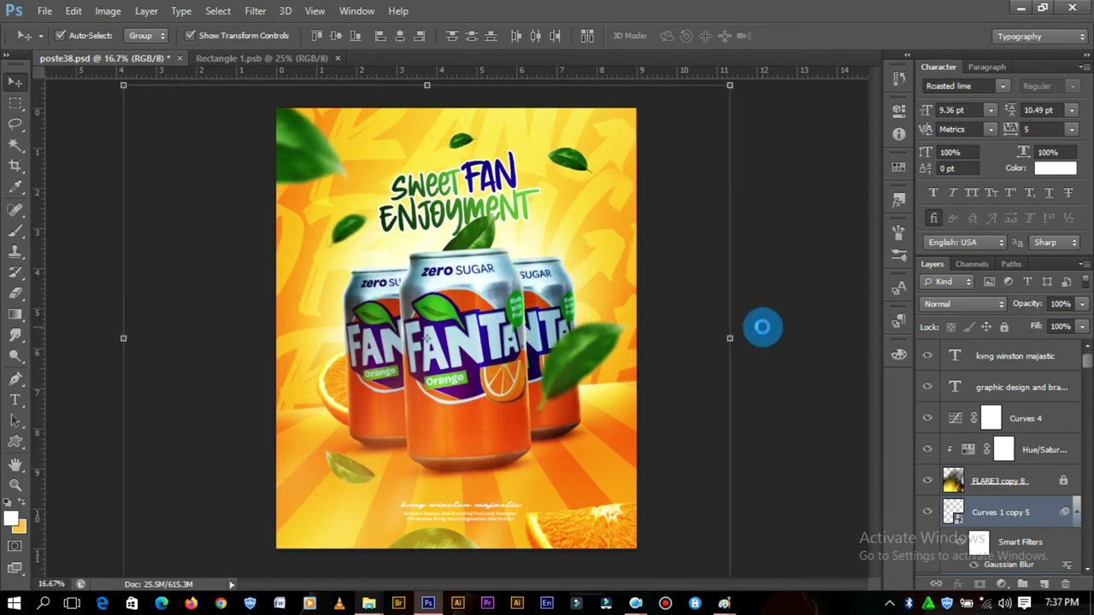
- Tilt the headline text layers by about 3.3°
left_click(493, 519)
left_click(758, 433)
left_click_drag(630, 215, 621, 219)
left_click(843, 244)
key("ctrl+plus")
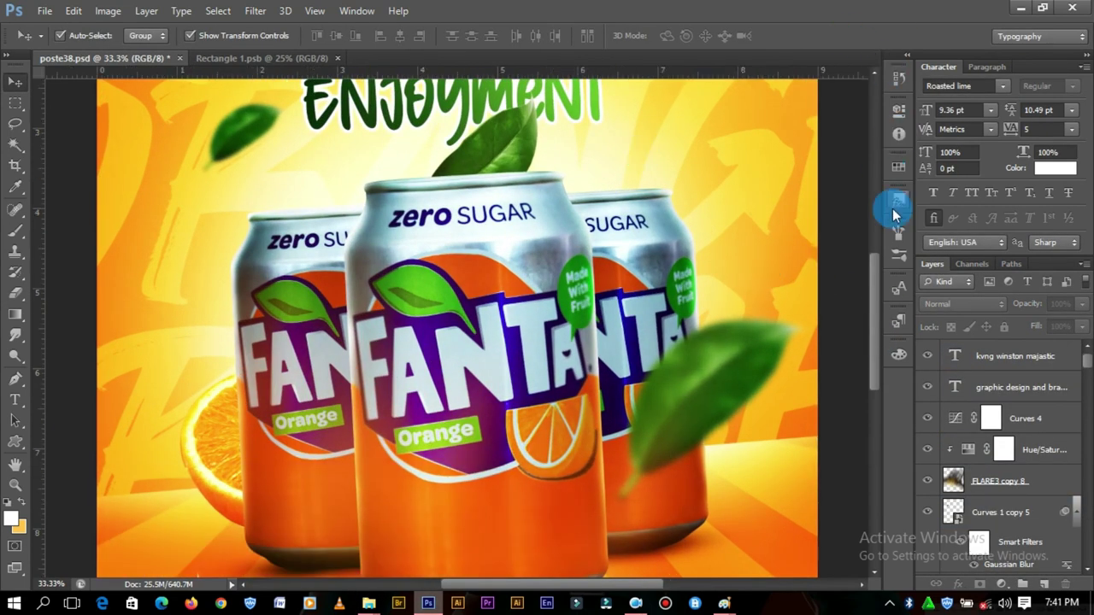
mouse_move(881, 295)
left_mouse_down()
mouse_move(882, 371)
mouse_move(858, 259)
left_mouse_up()
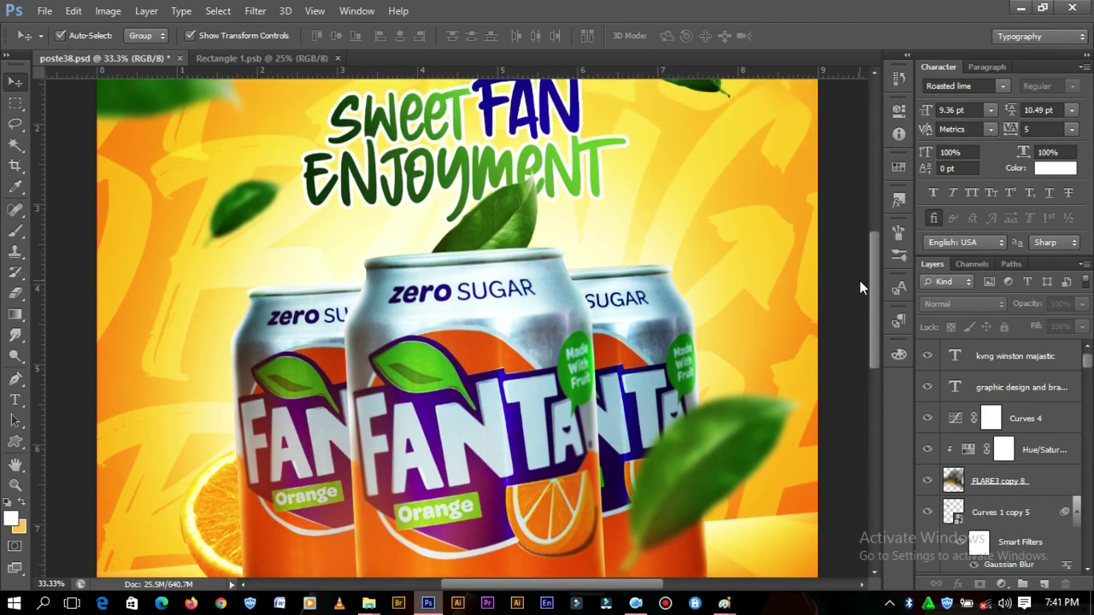
scroll(855, 249, "up", 3)
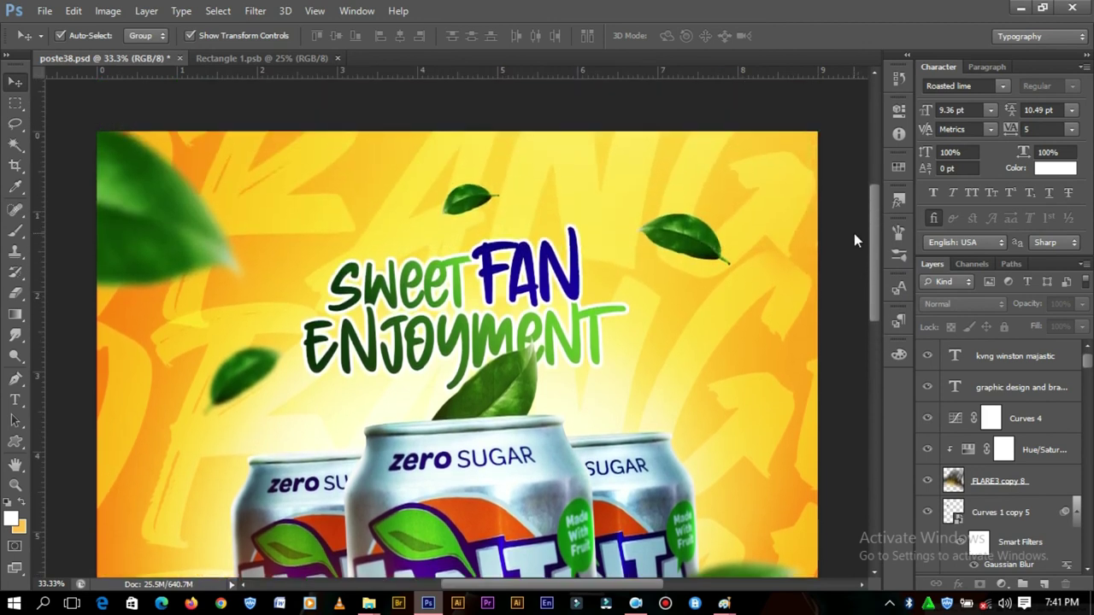
mouse_move(859, 271)
left_mouse_down()
mouse_move(878, 348)
mouse_move(869, 259)
left_mouse_up()
key("ctrl+minus")
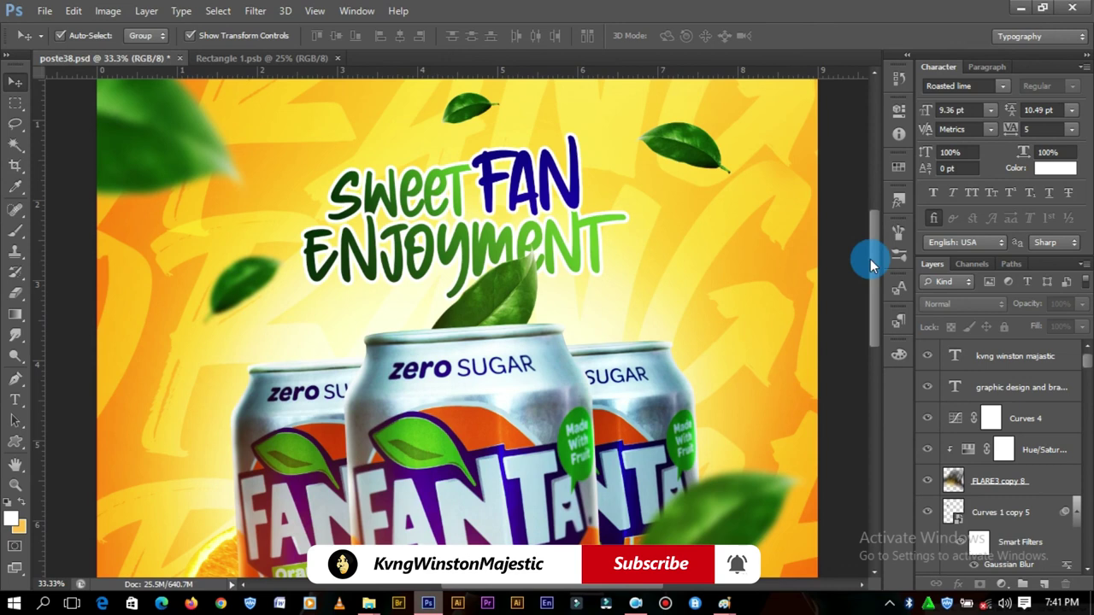
mouse_move(879, 300)
left_mouse_down()
mouse_move(883, 344)
mouse_move(876, 281)
left_mouse_up()
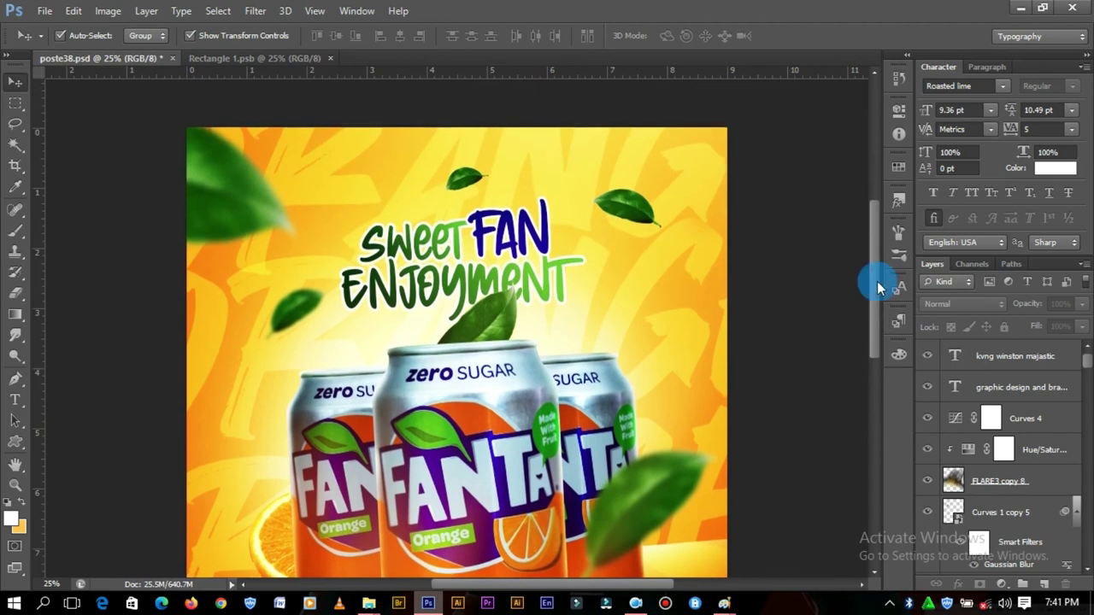
key("ctrl+minus")
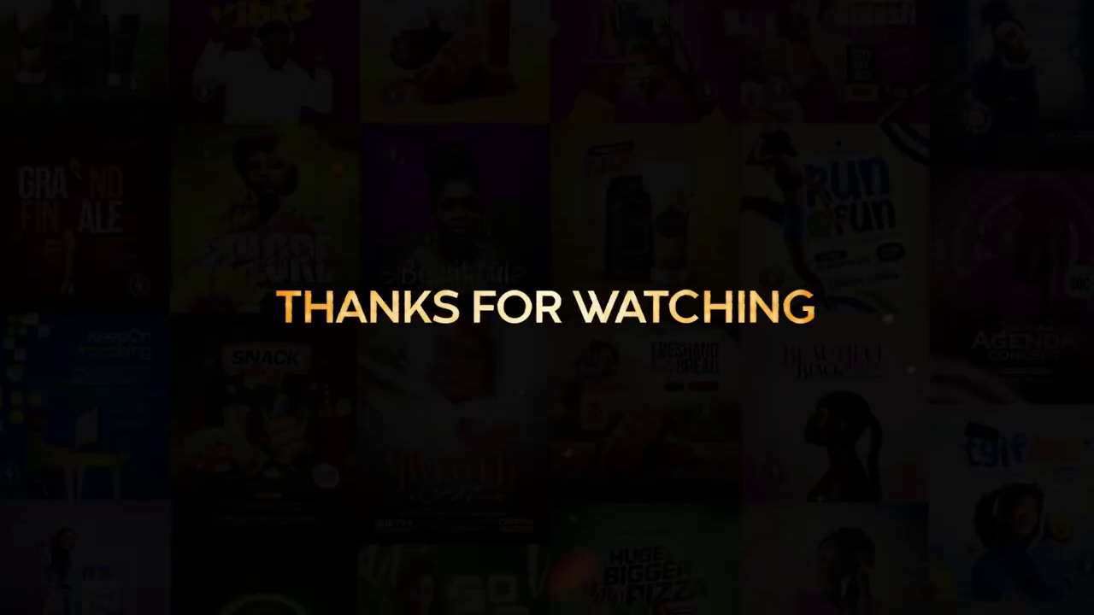